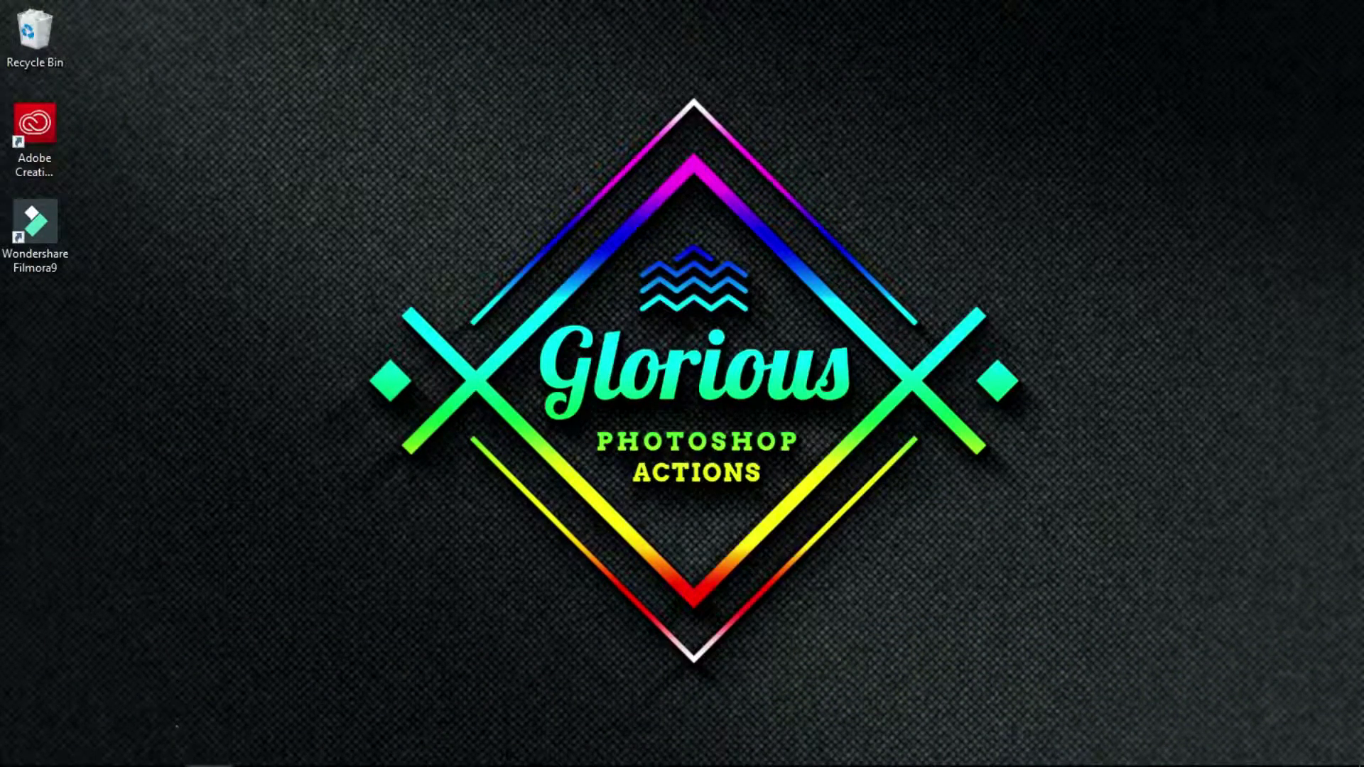
# Step: Open the 3D Dispersion folder and confirm the Sample photo measures 3000 x 1688 pixels
pyautogui.moveTo(169, 764)
pyautogui.click(162, 748)
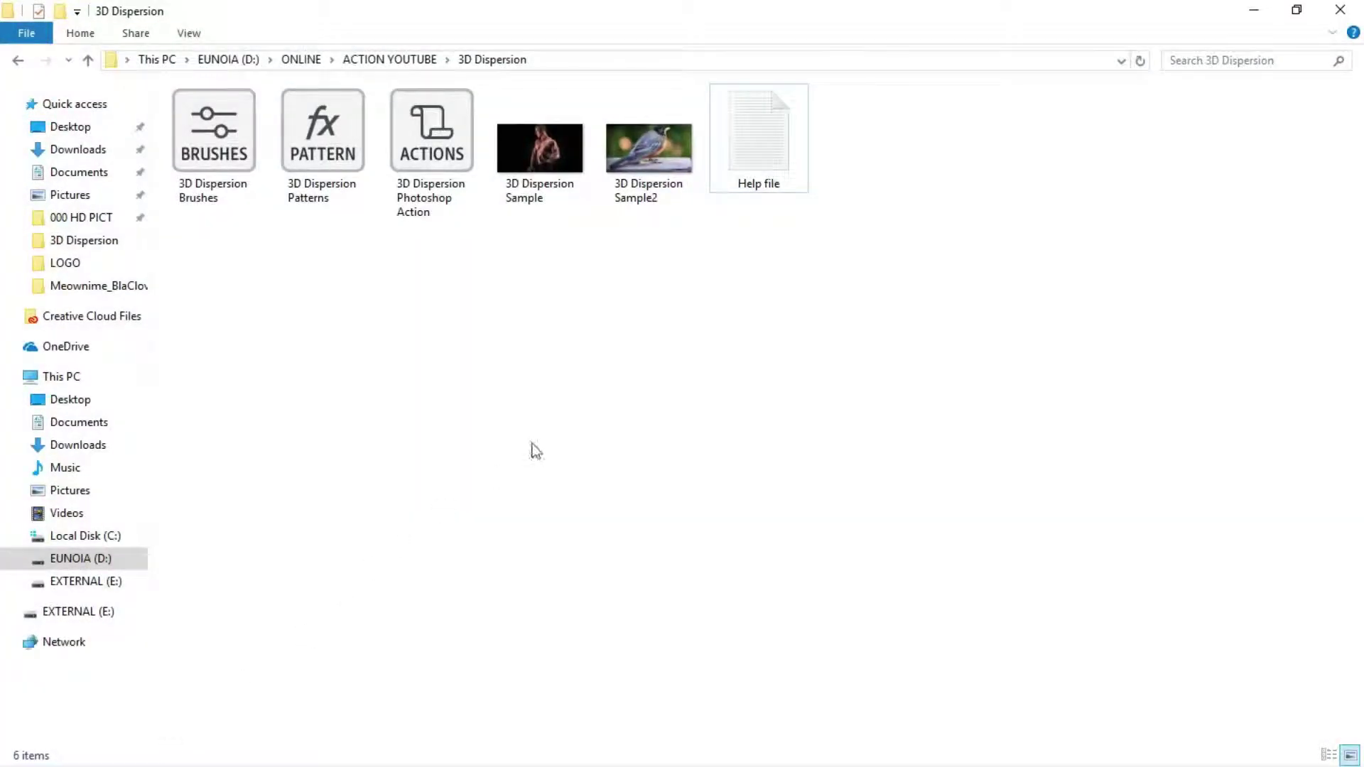
pyautogui.rightClick(543, 165)
pyautogui.click(622, 609)
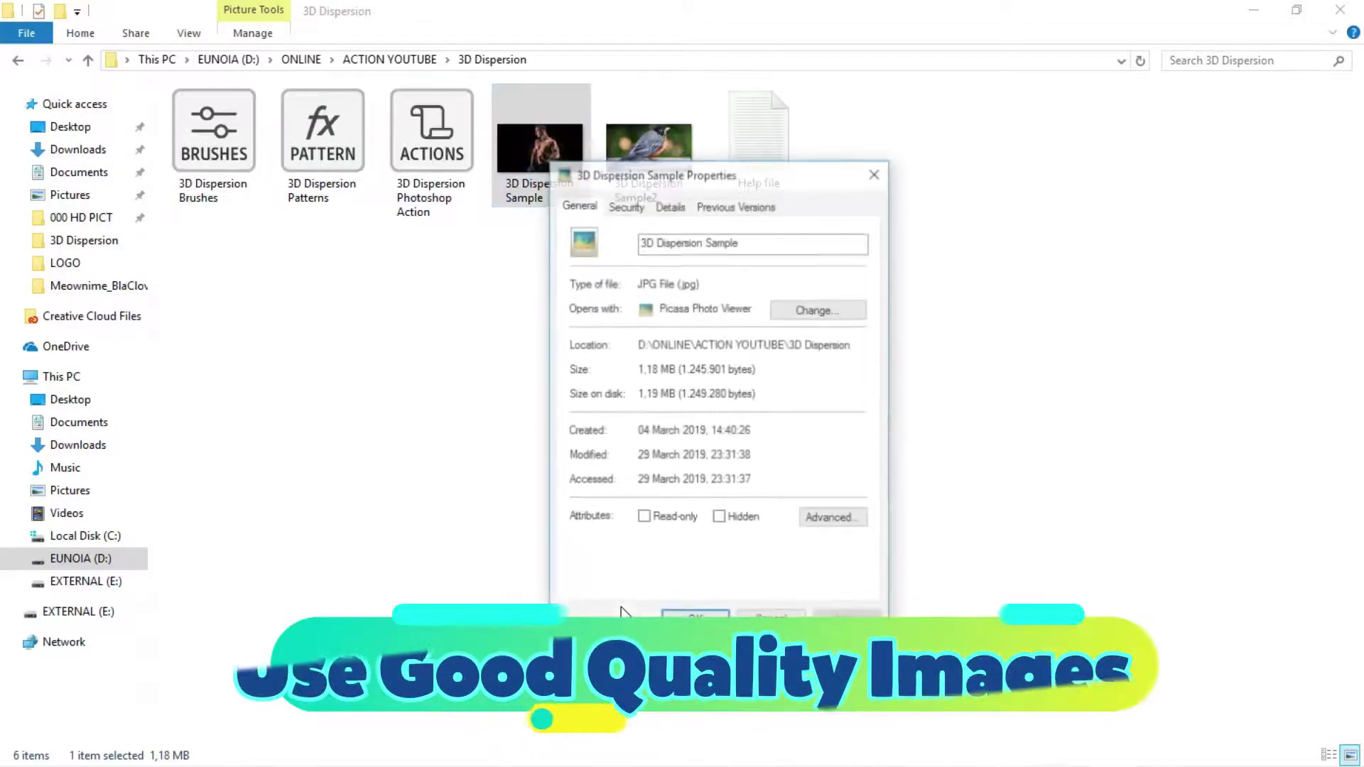
pyautogui.click(672, 206)
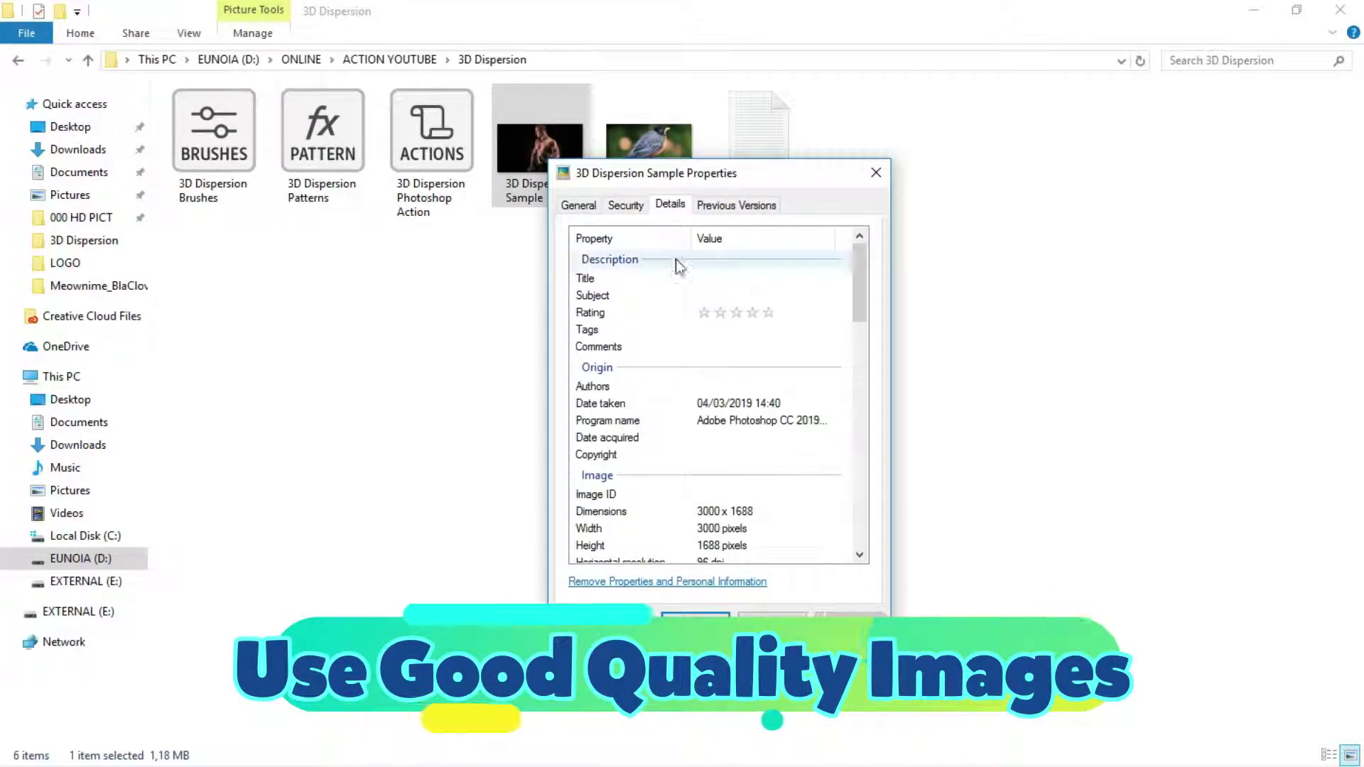
pyautogui.scroll(-1, 703, 465)
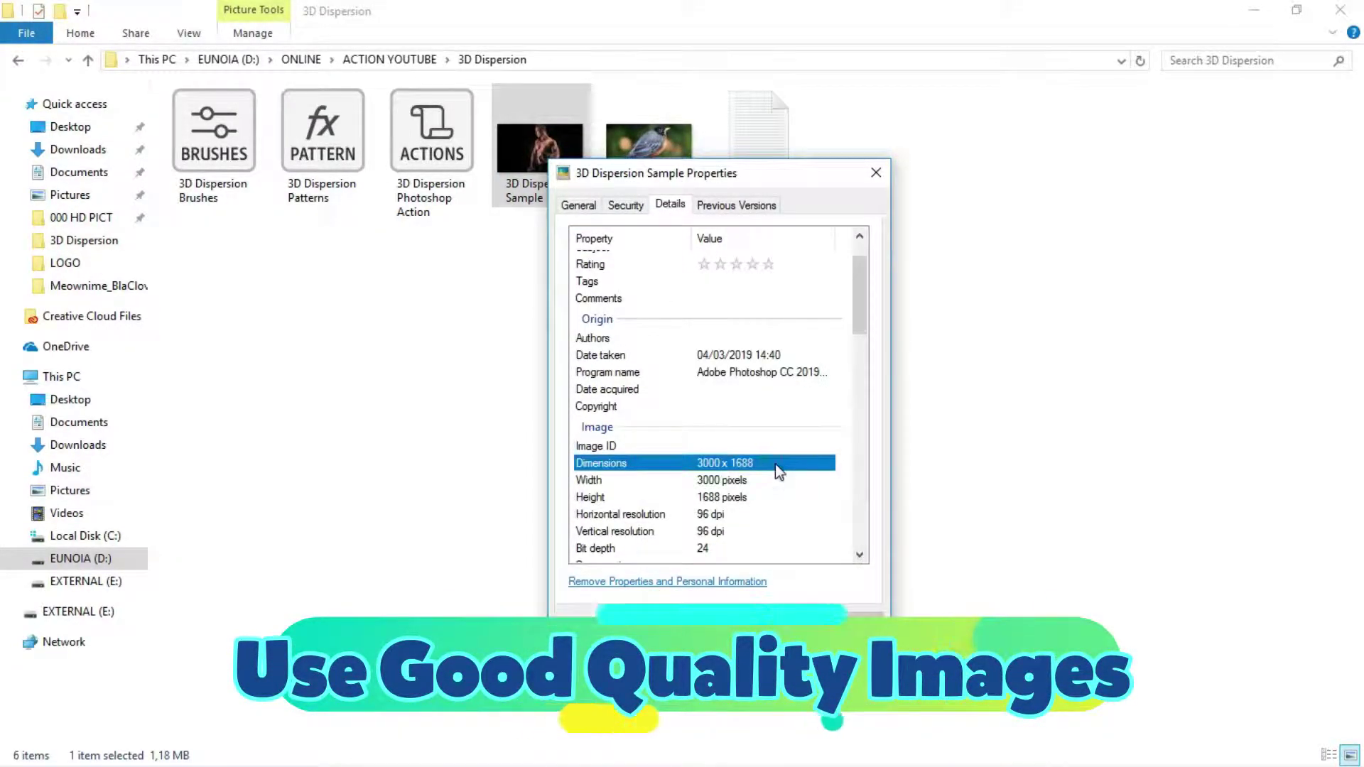
pyautogui.scroll(-1, 772, 463)
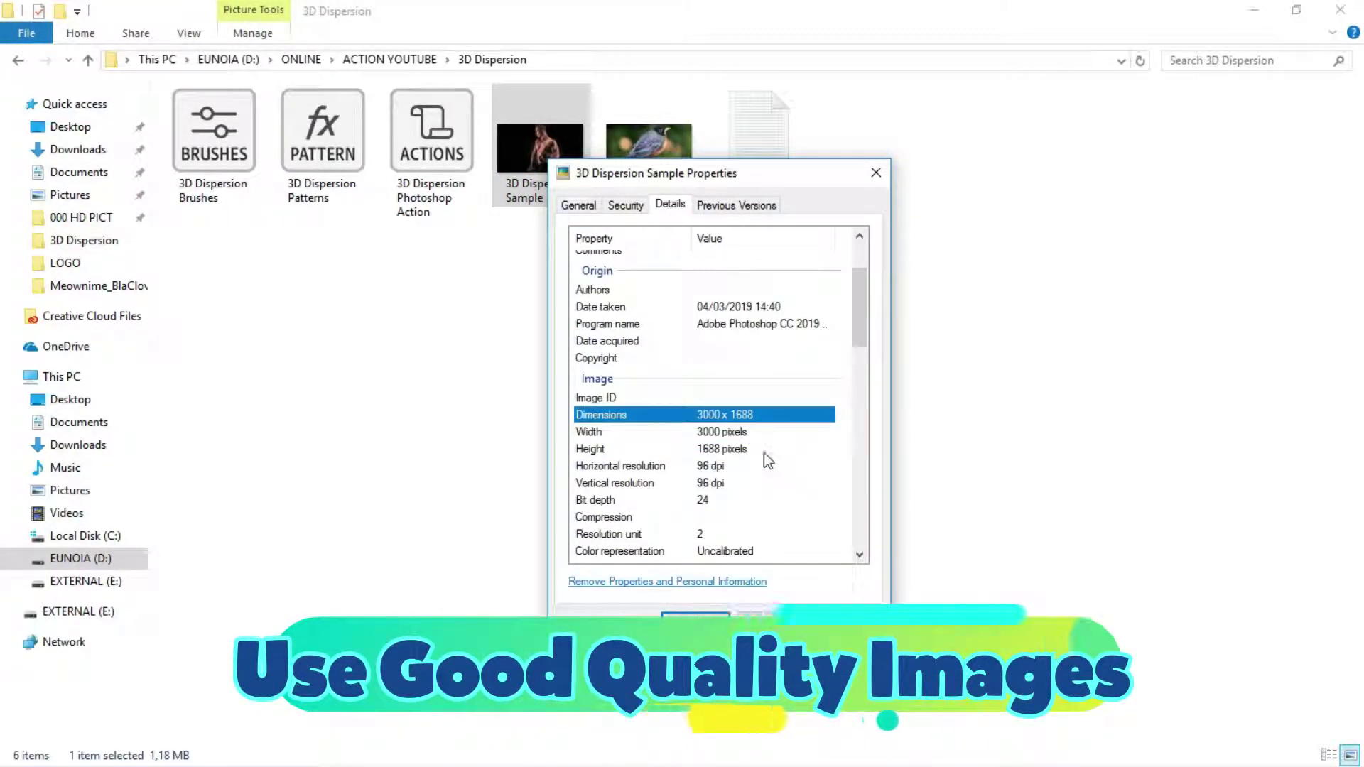
pyautogui.click(875, 179)
# Step: Check the Sample2 photo's dimensions: 1920 x 1080 pixels
pyautogui.rightClick(651, 148)
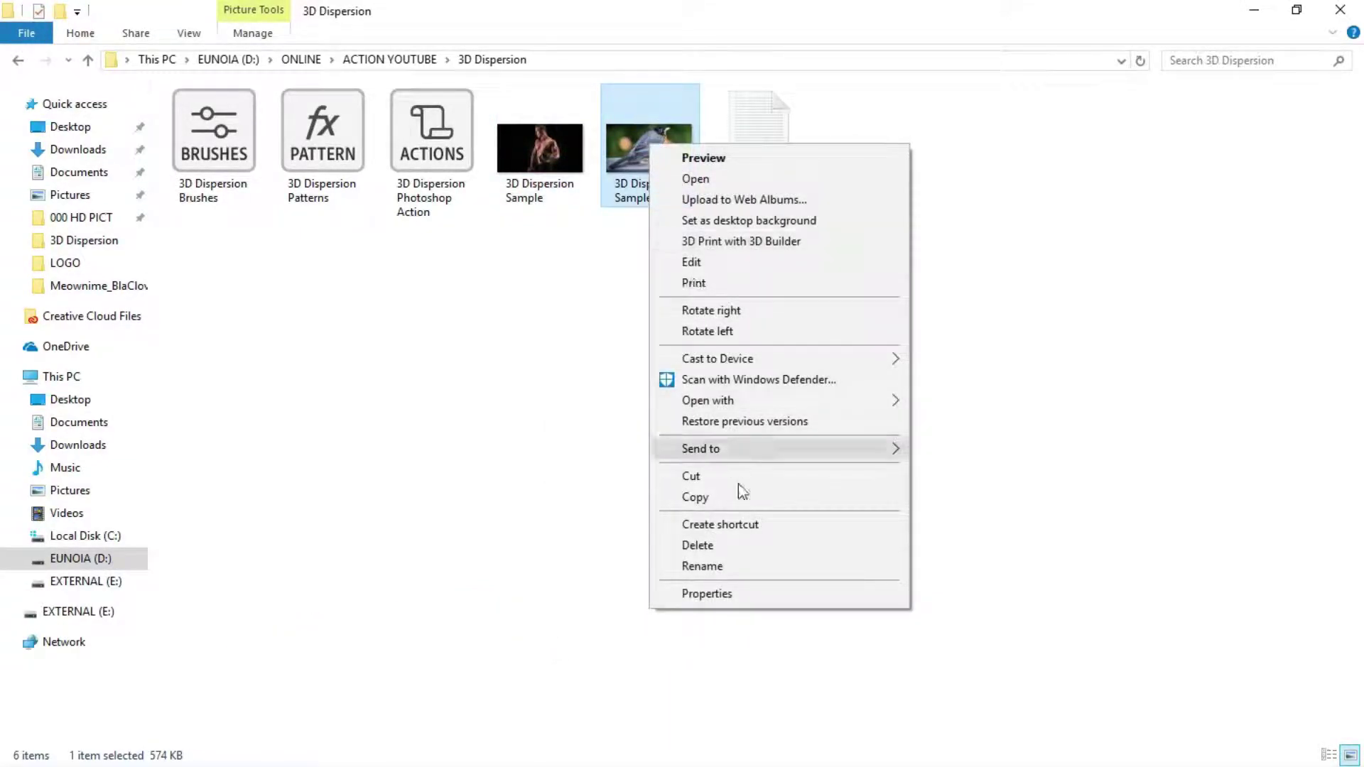
pyautogui.click(746, 594)
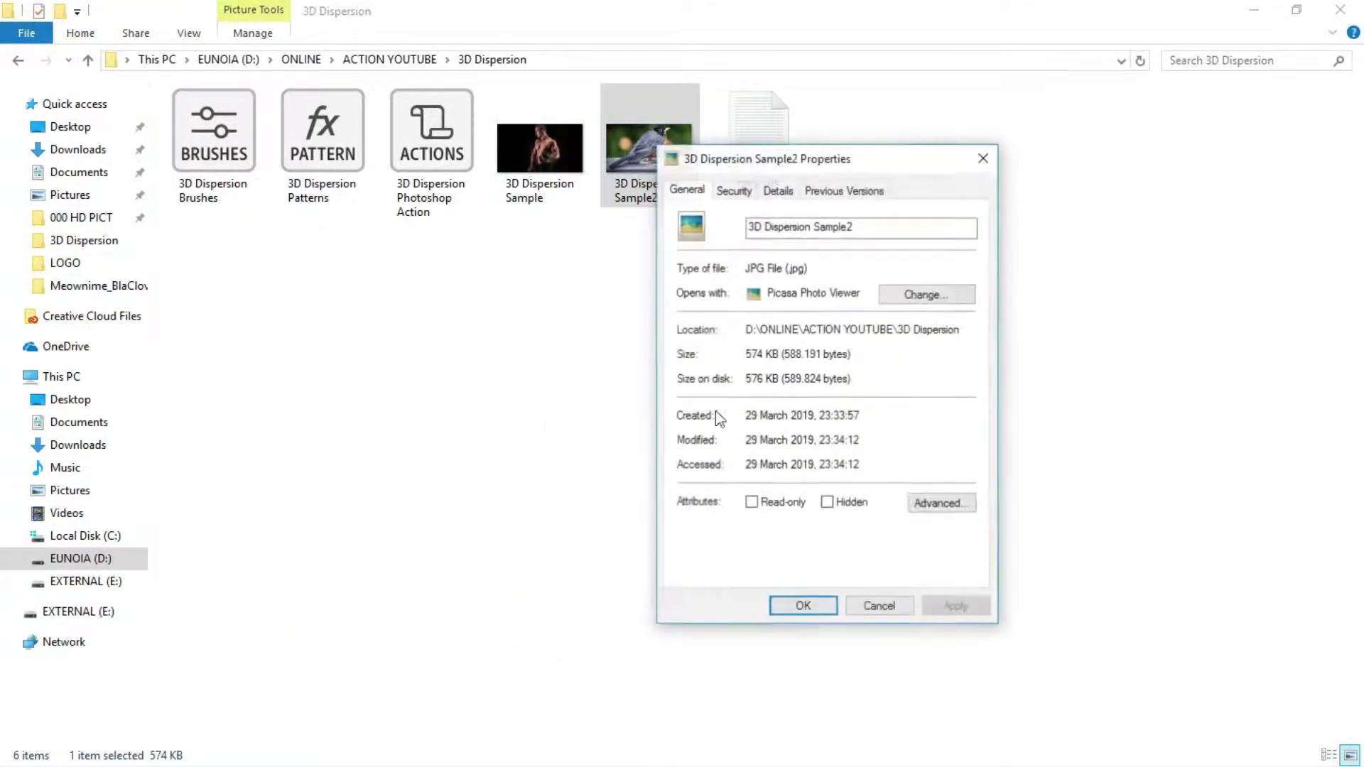
pyautogui.click(775, 190)
pyautogui.scroll(-2, 860, 395)
pyautogui.scroll(-1, 860, 388)
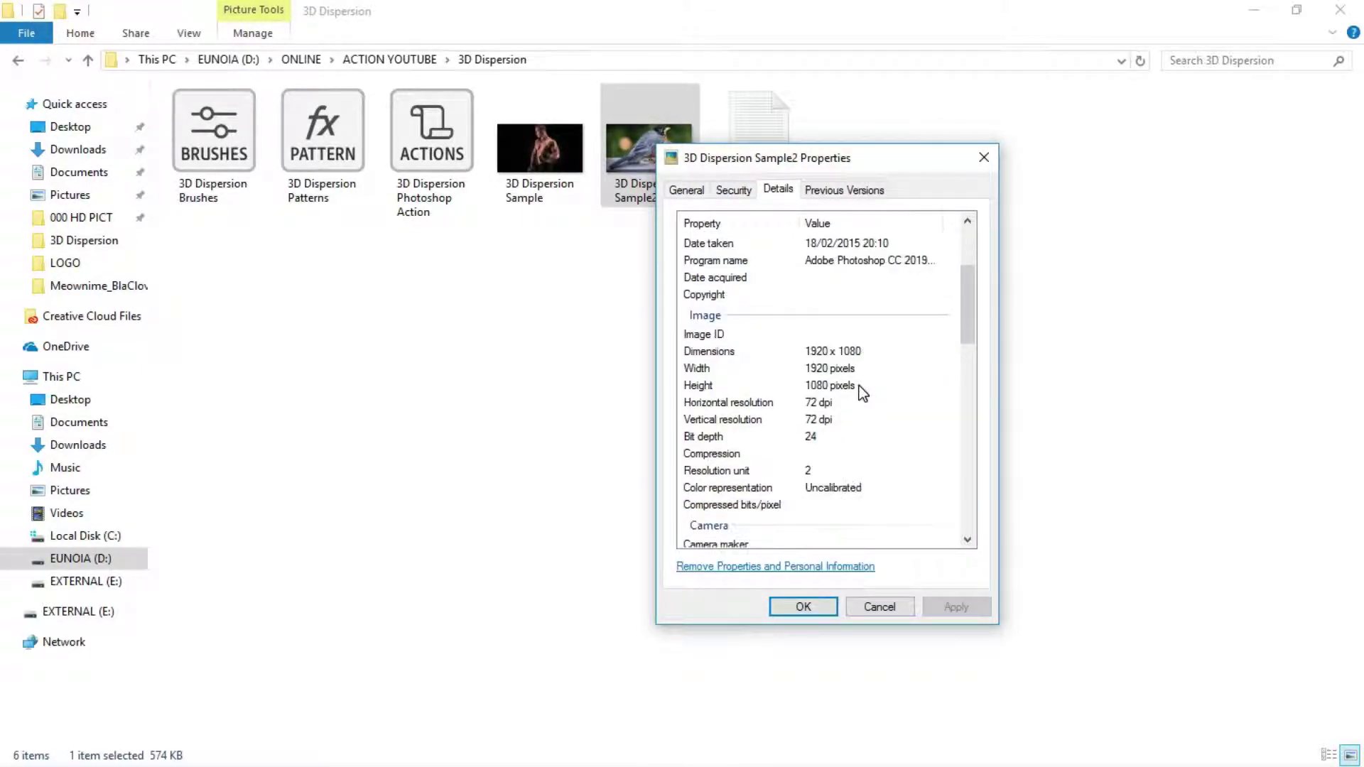
pyautogui.scroll(-2, 858, 386)
pyautogui.click(840, 271)
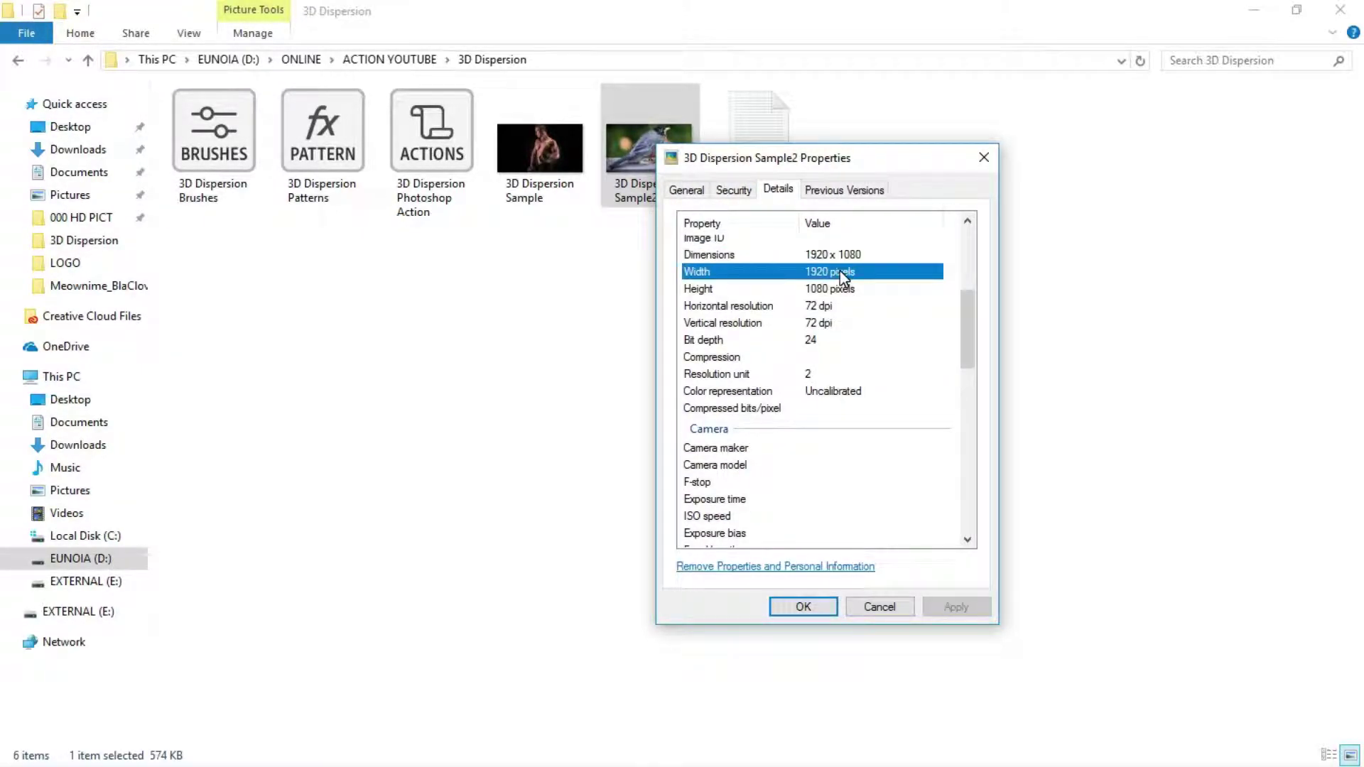
pyautogui.click(838, 288)
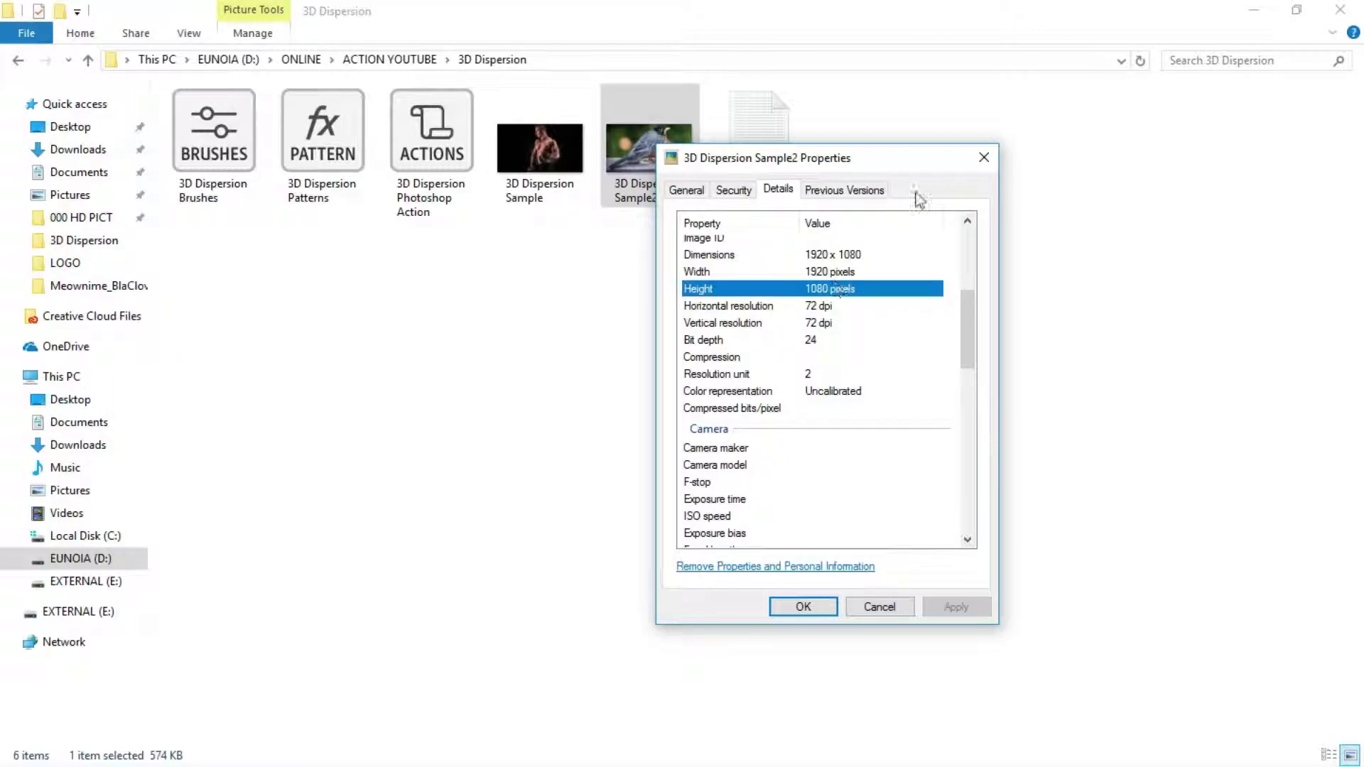
pyautogui.click(984, 157)
pyautogui.rightClick(534, 149)
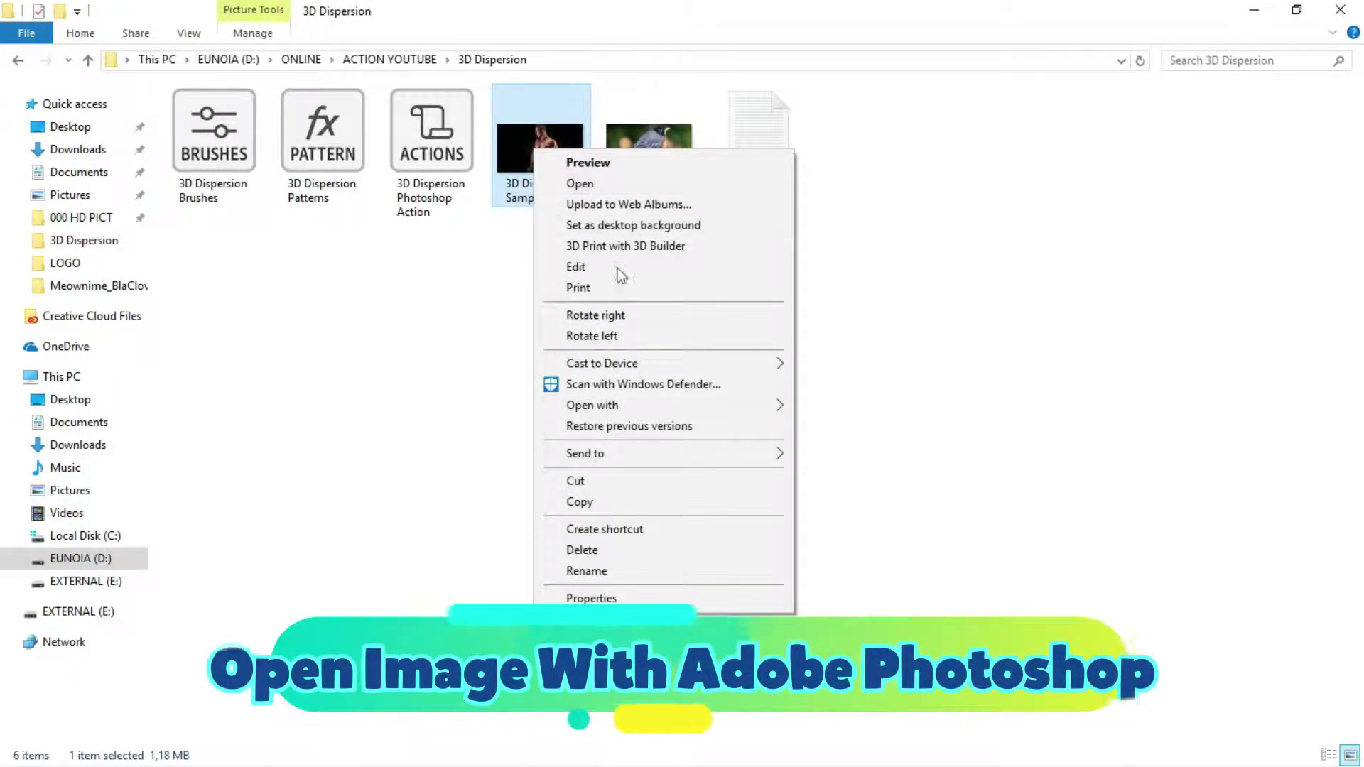
pyautogui.moveTo(591, 405)
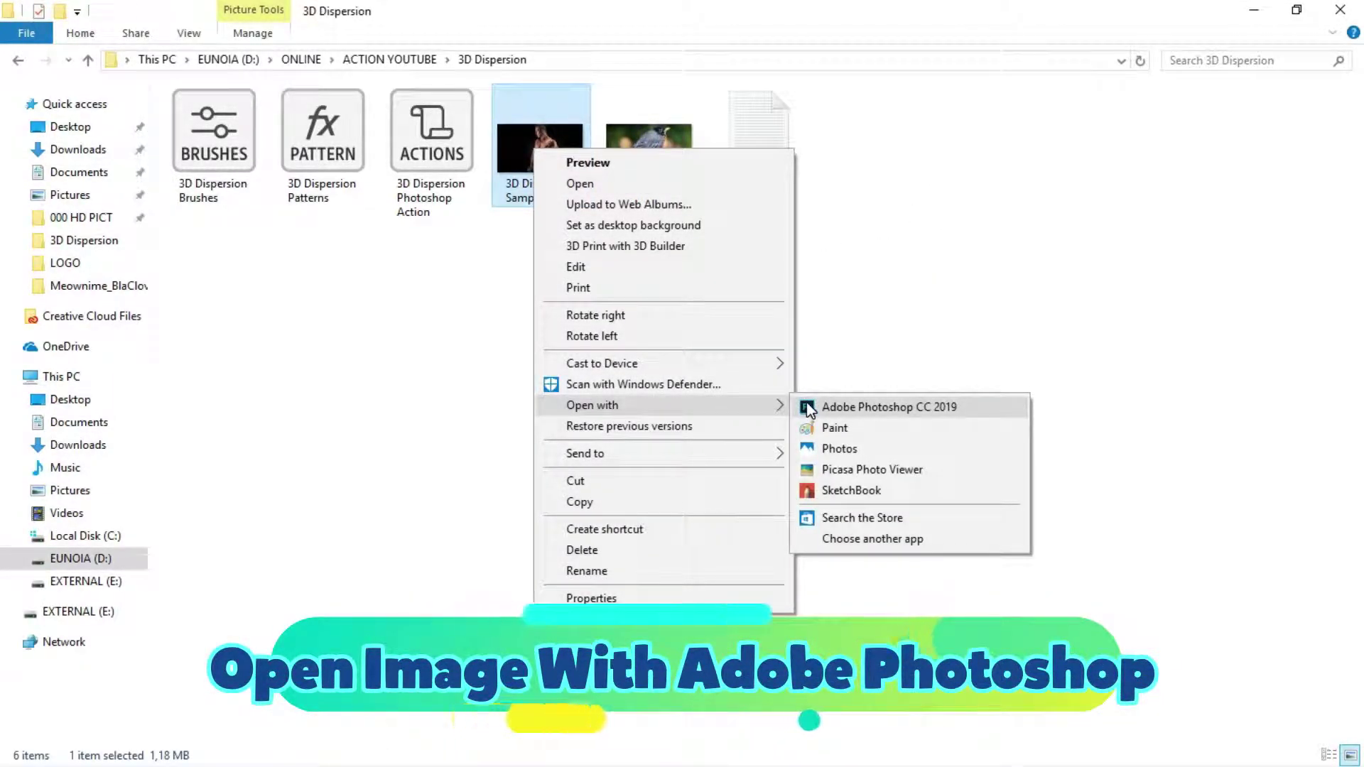
# Step: Open 3D Dispersion Sample.jpg in Photoshop CC 2019 and confirm RGB Color, 8 Bits/Channel
pyautogui.click(807, 408)
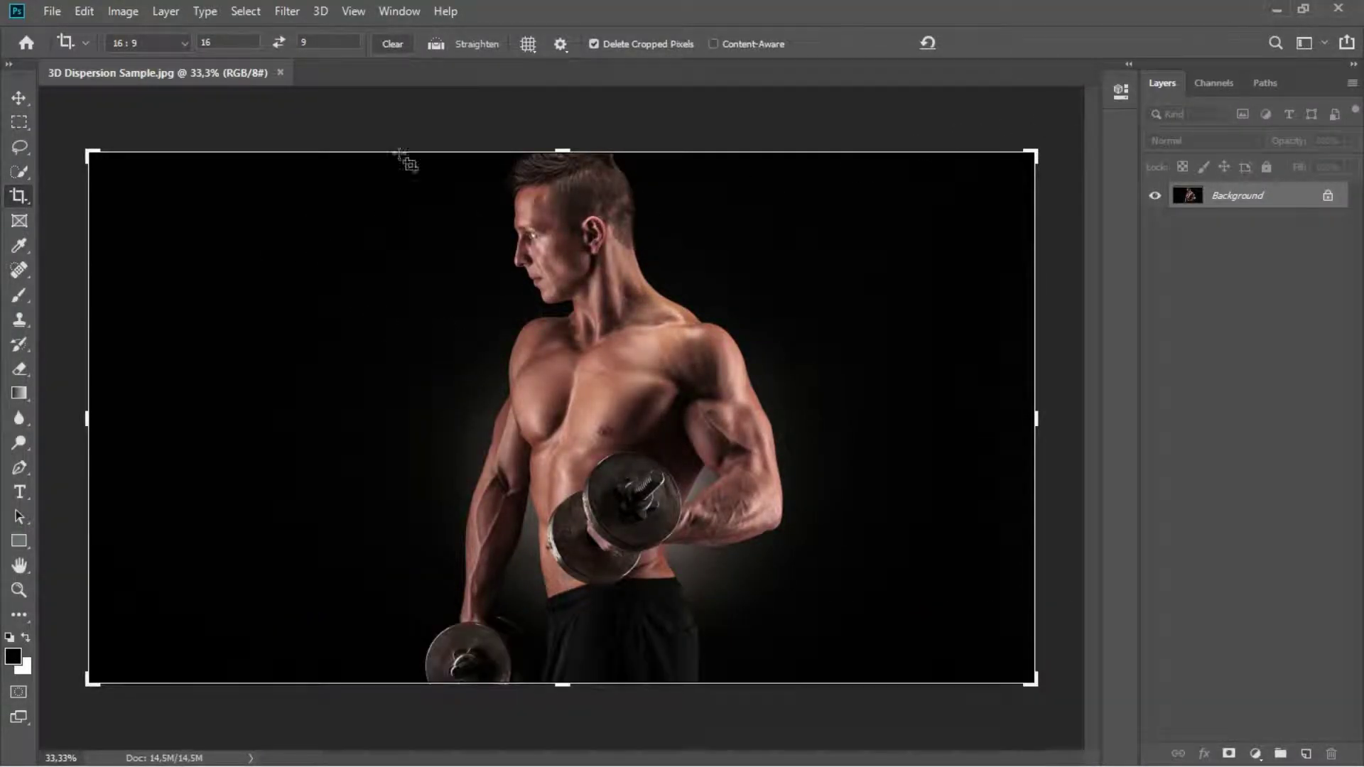
pyautogui.click(15, 101)
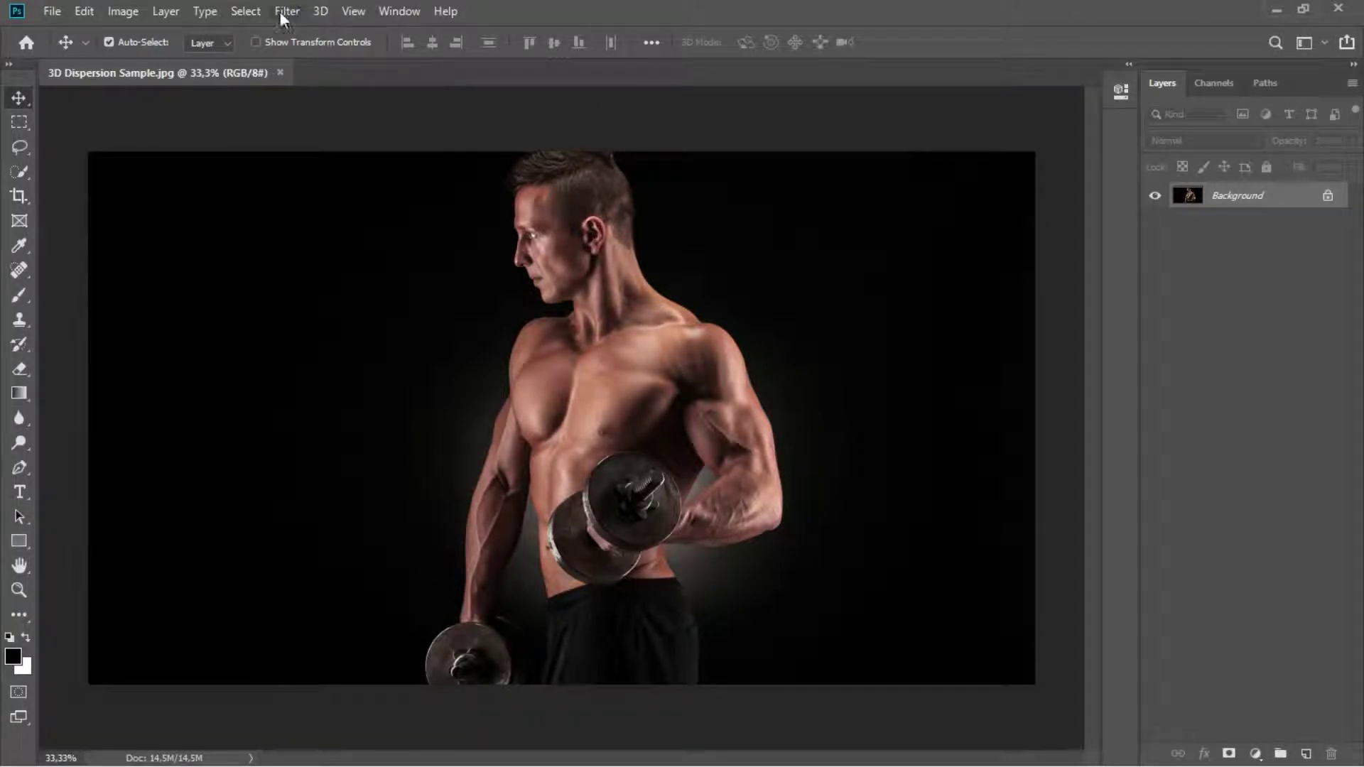
pyautogui.click(110, 12)
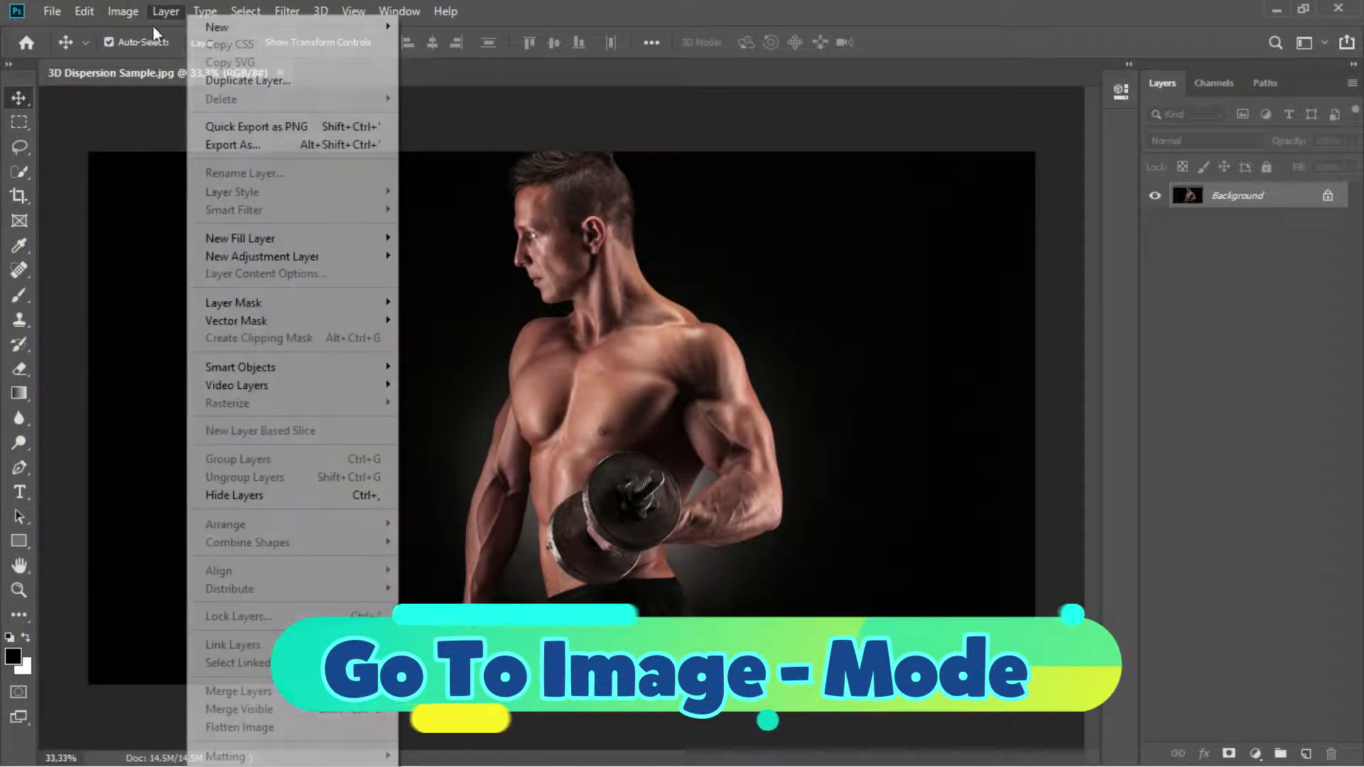
pyautogui.click(126, 13)
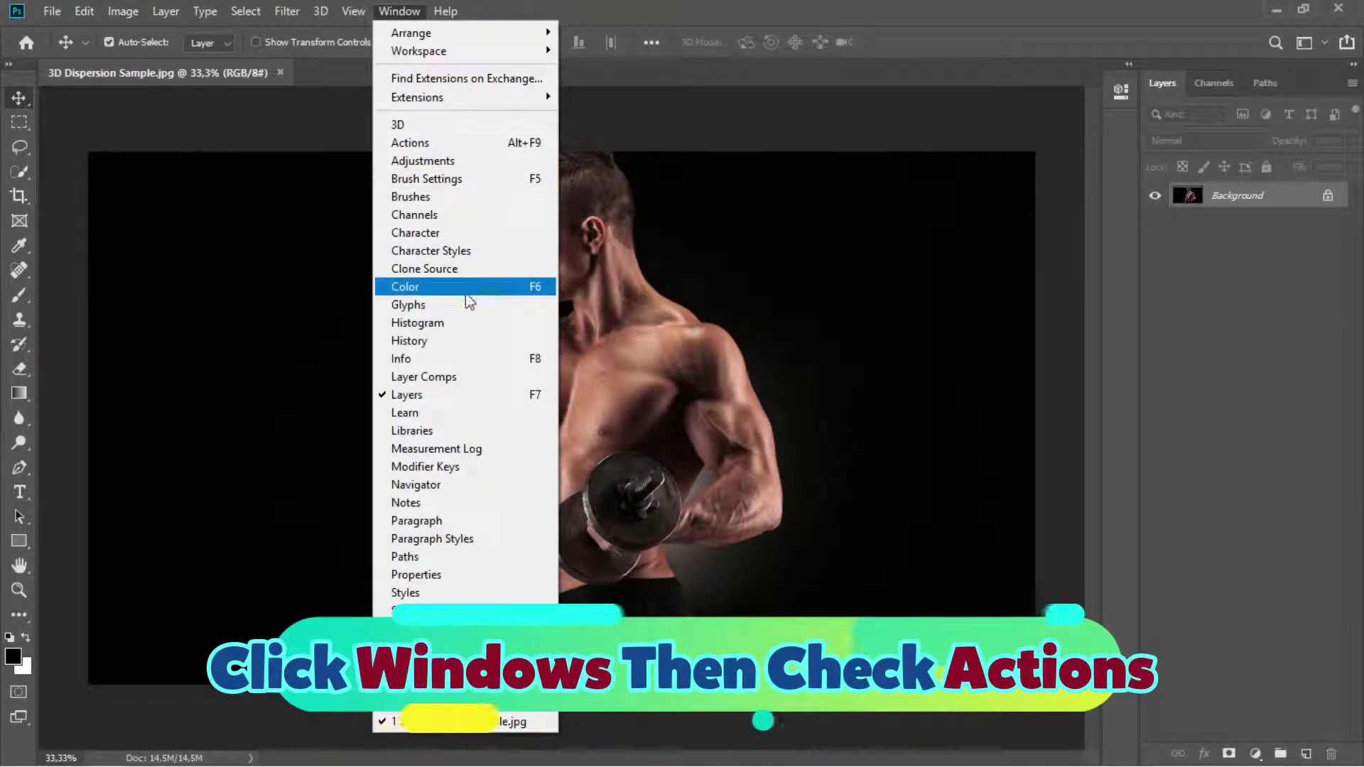
# Step: Show the Actions panel with Default Actions collapsed, then minimize Photoshop
pyautogui.click(459, 145)
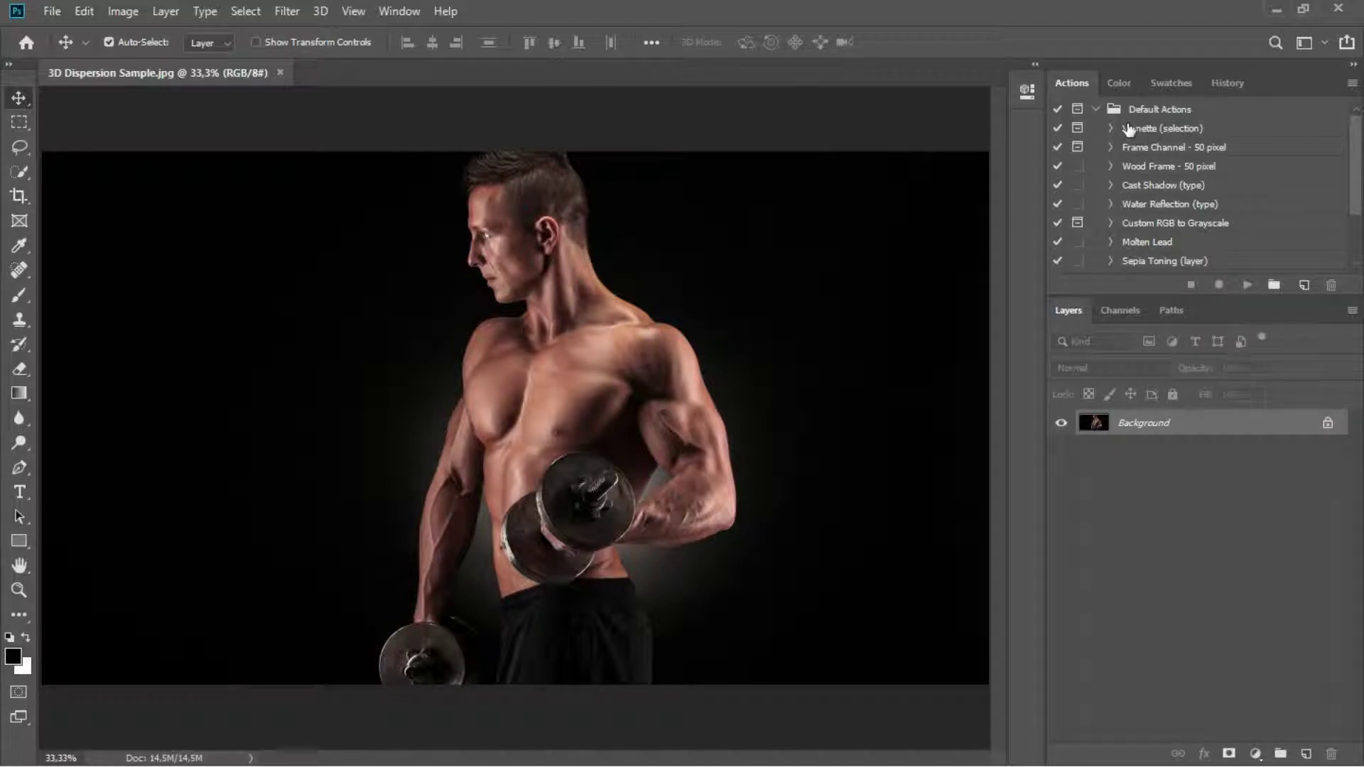
pyautogui.click(1096, 109)
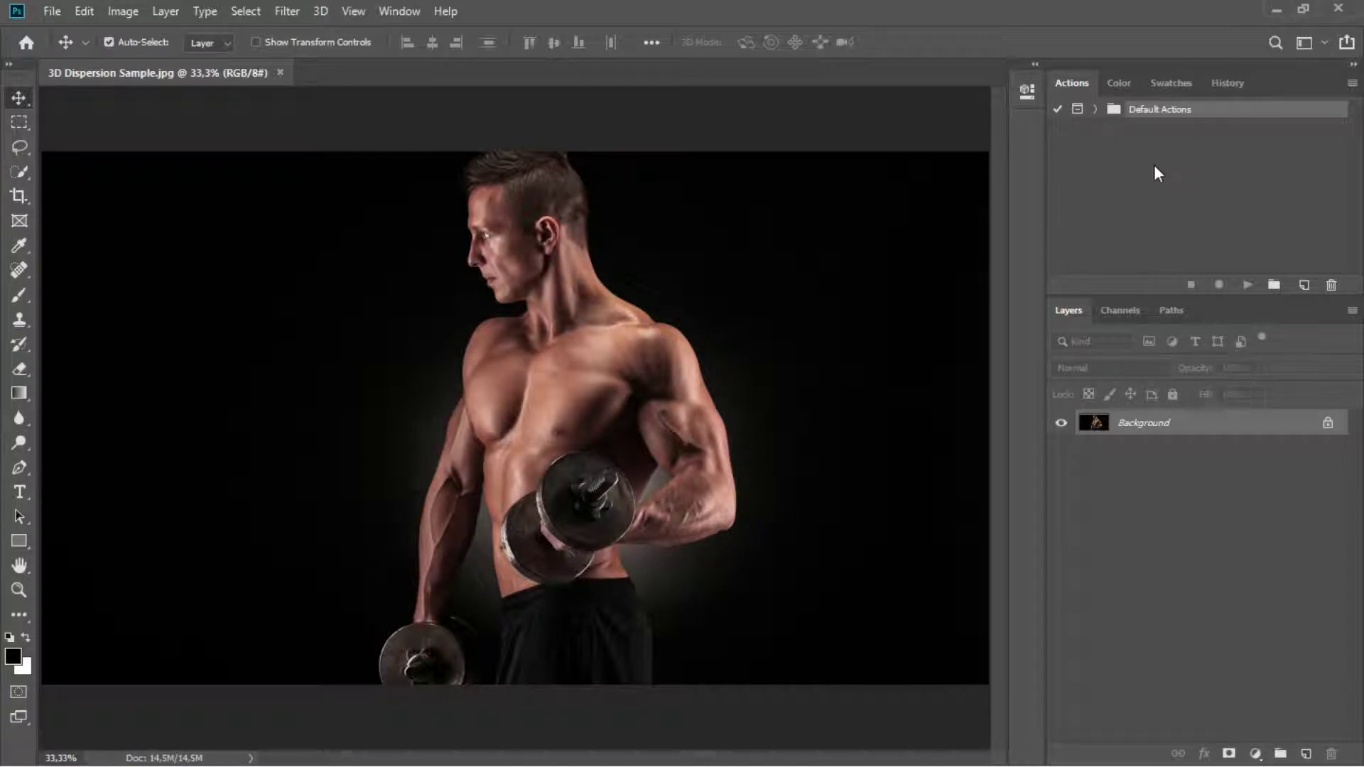
pyautogui.click(1278, 10)
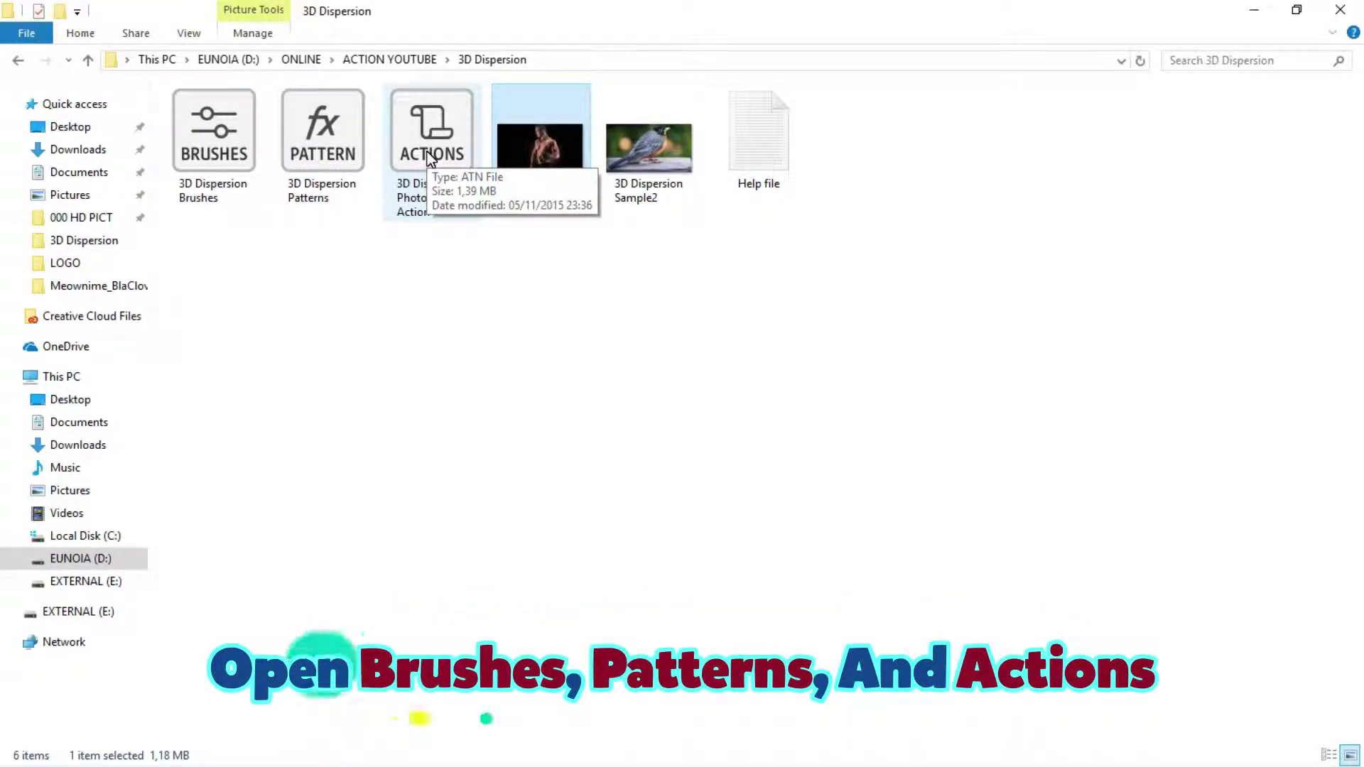
# Step: Load the 3D Dispersion brushes, patterns and Photoshop Action set into Photoshop
pyautogui.doubleClick(223, 159)
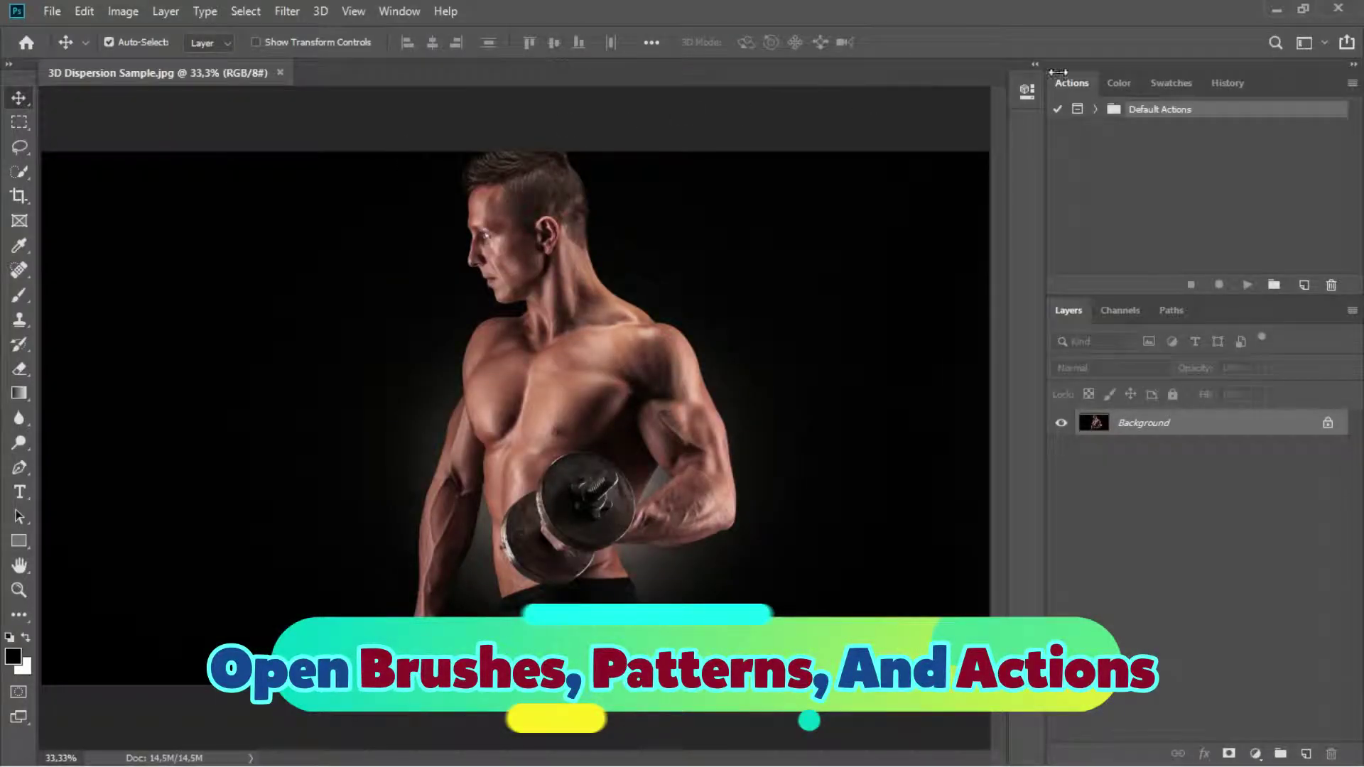
pyautogui.click(1272, 10)
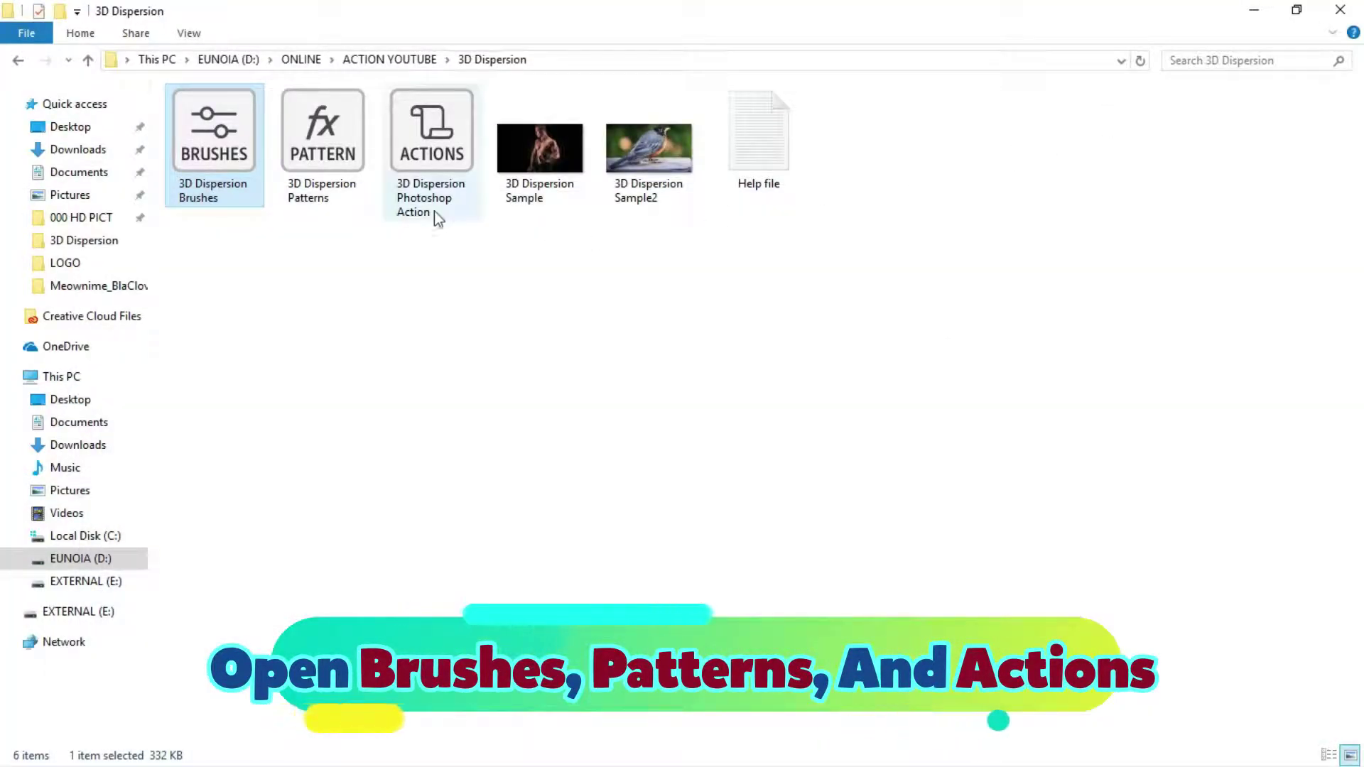
pyautogui.doubleClick(329, 167)
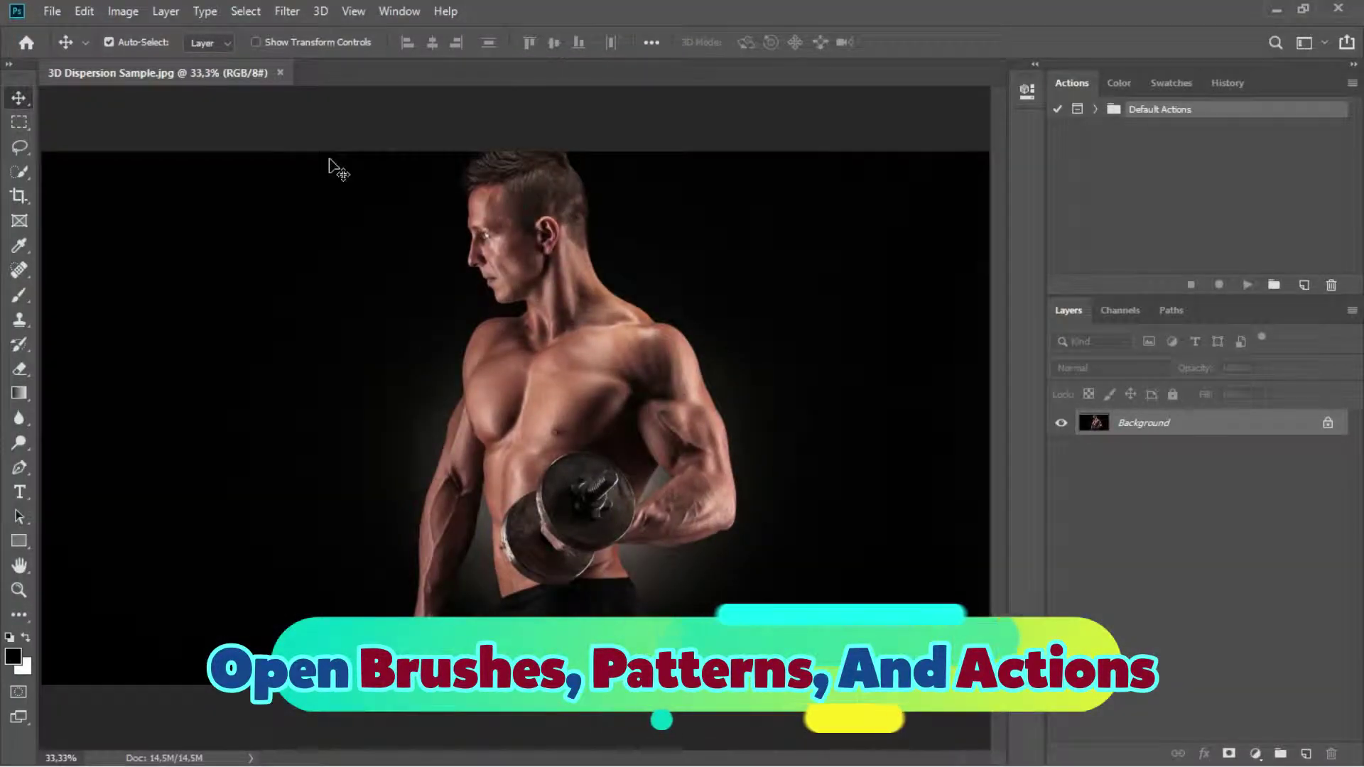
pyautogui.click(1277, 9)
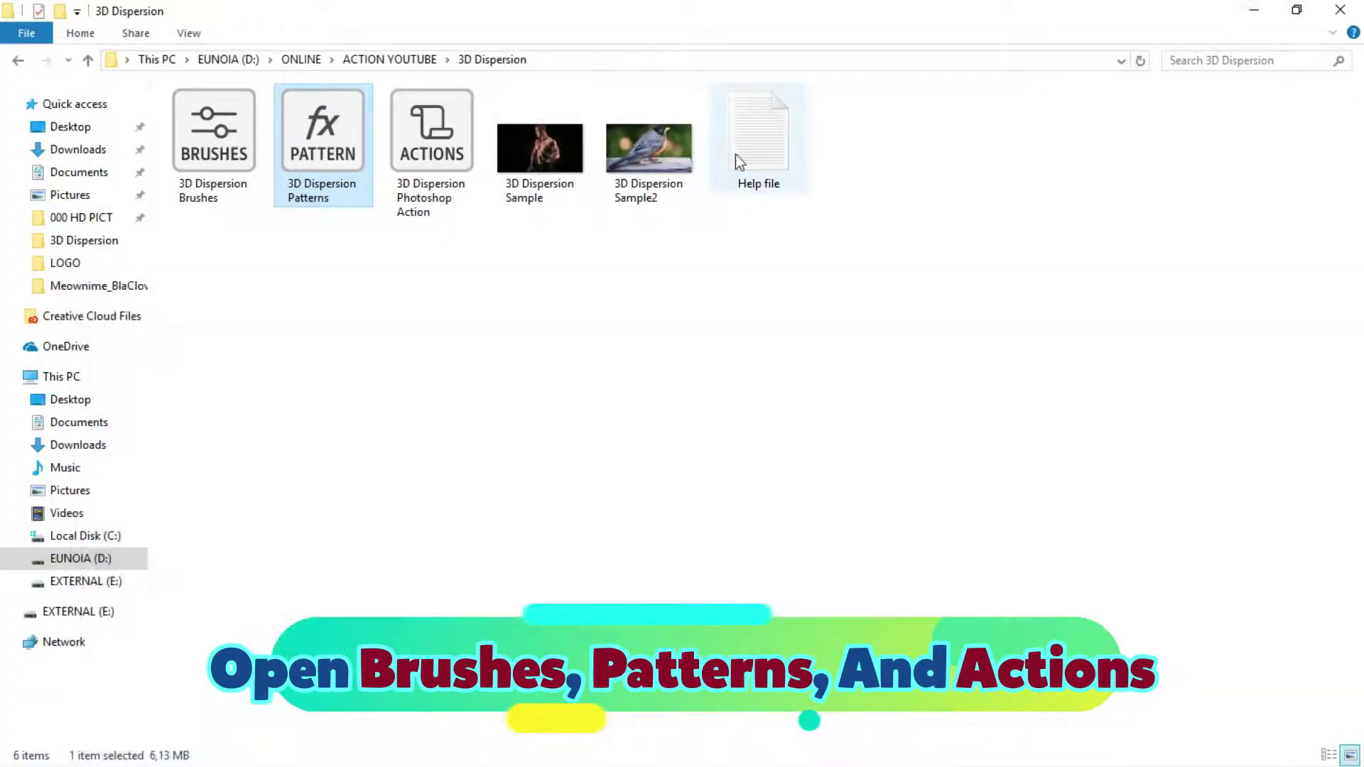
pyautogui.doubleClick(434, 162)
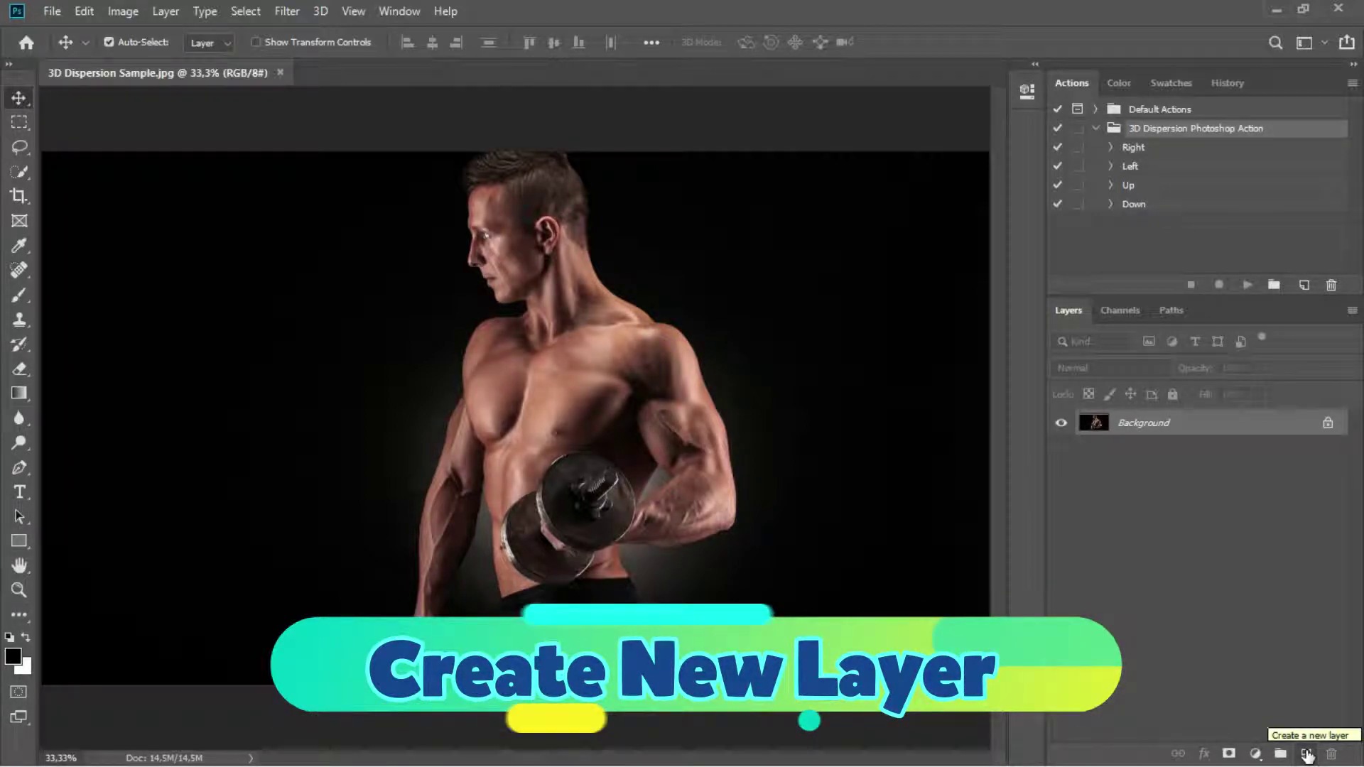
# Step: Add a new layer above Background and name it 'area'
pyautogui.click(1303, 755)
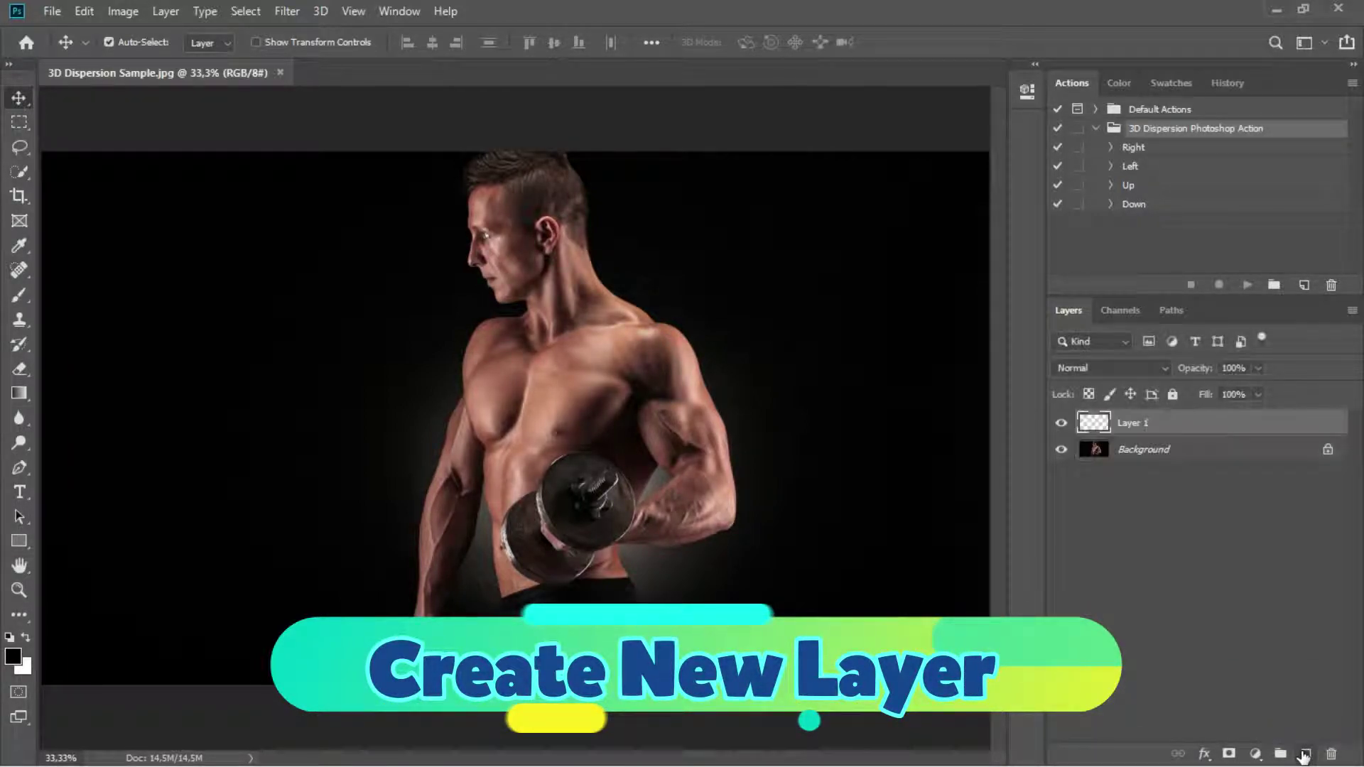
pyautogui.doubleClick(1145, 424)
pyautogui.write('area')
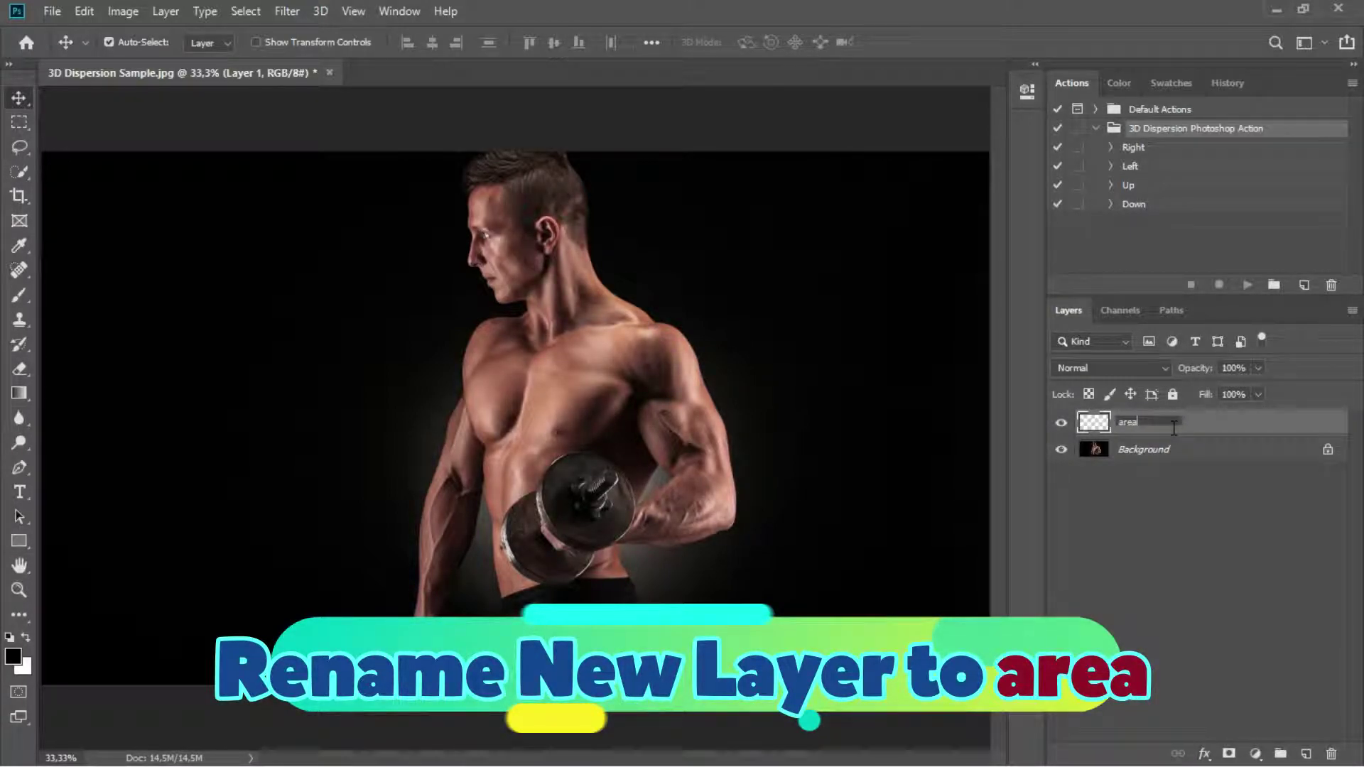
pyautogui.press('Return')
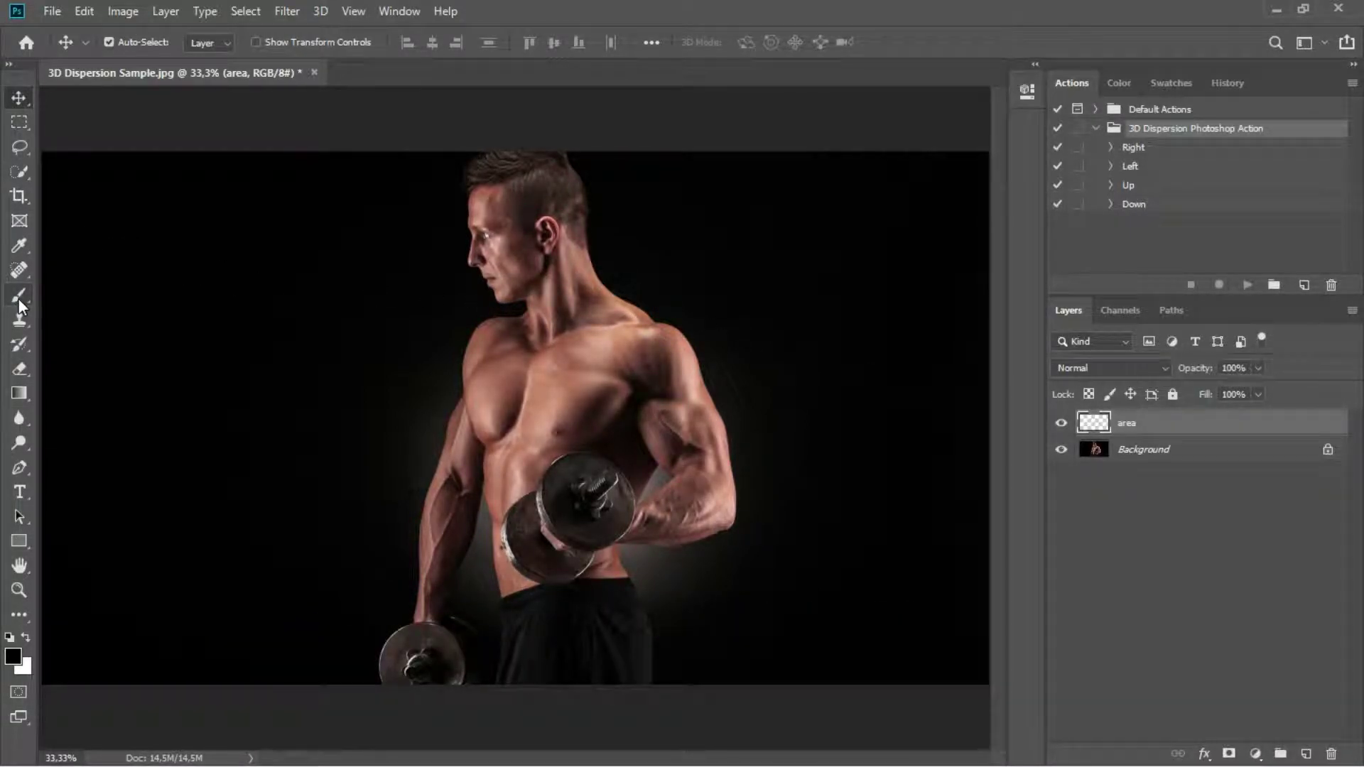
# Step: Choose the Hard Round brush at 83 px, then make Background the active layer
pyautogui.click(20, 295)
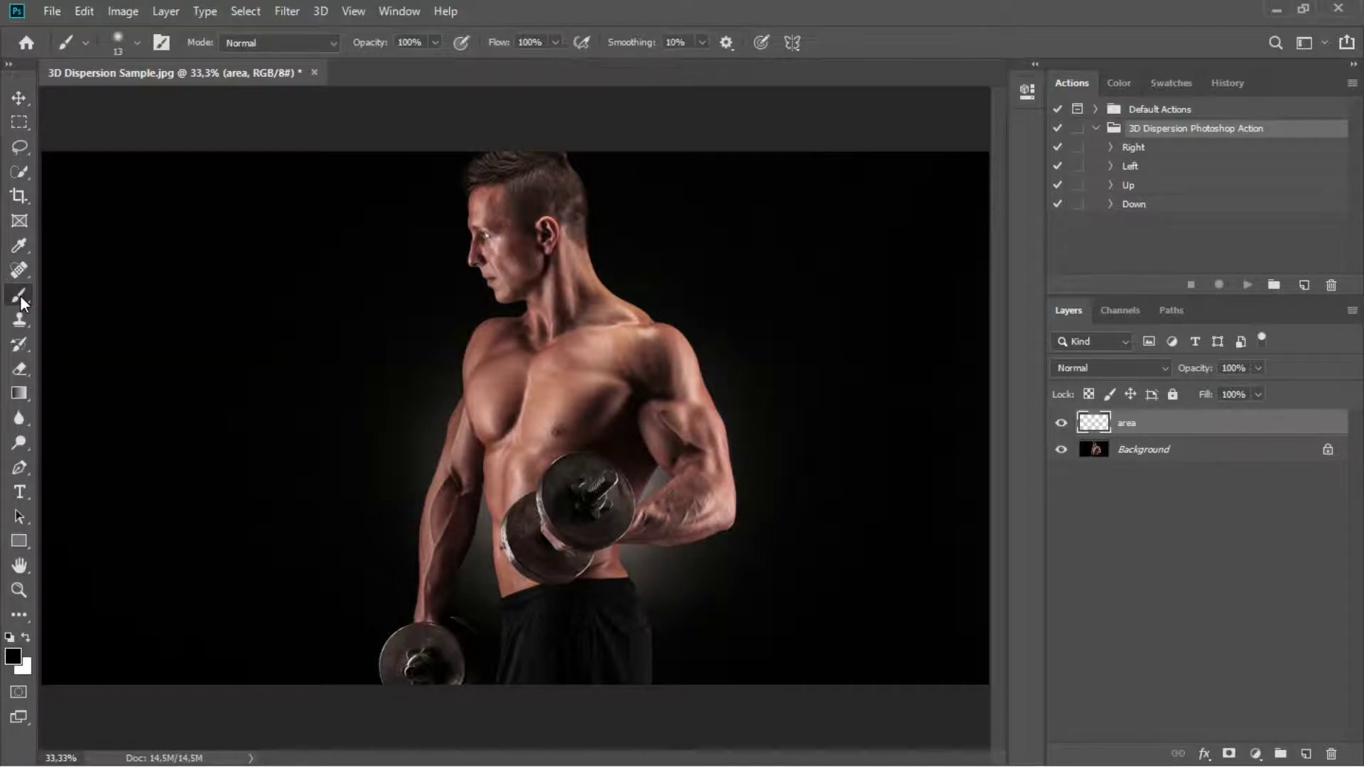
pyautogui.rightClick(517, 290)
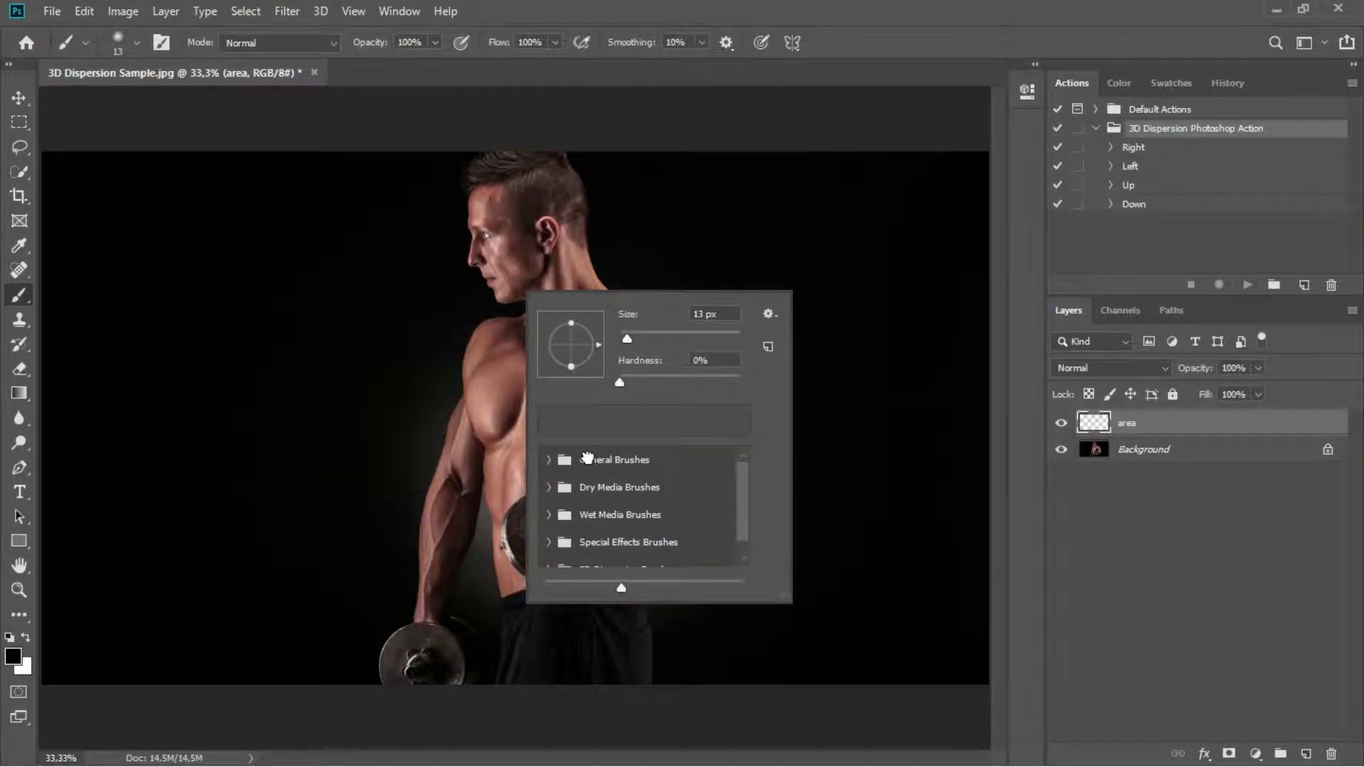
pyautogui.click(549, 460)
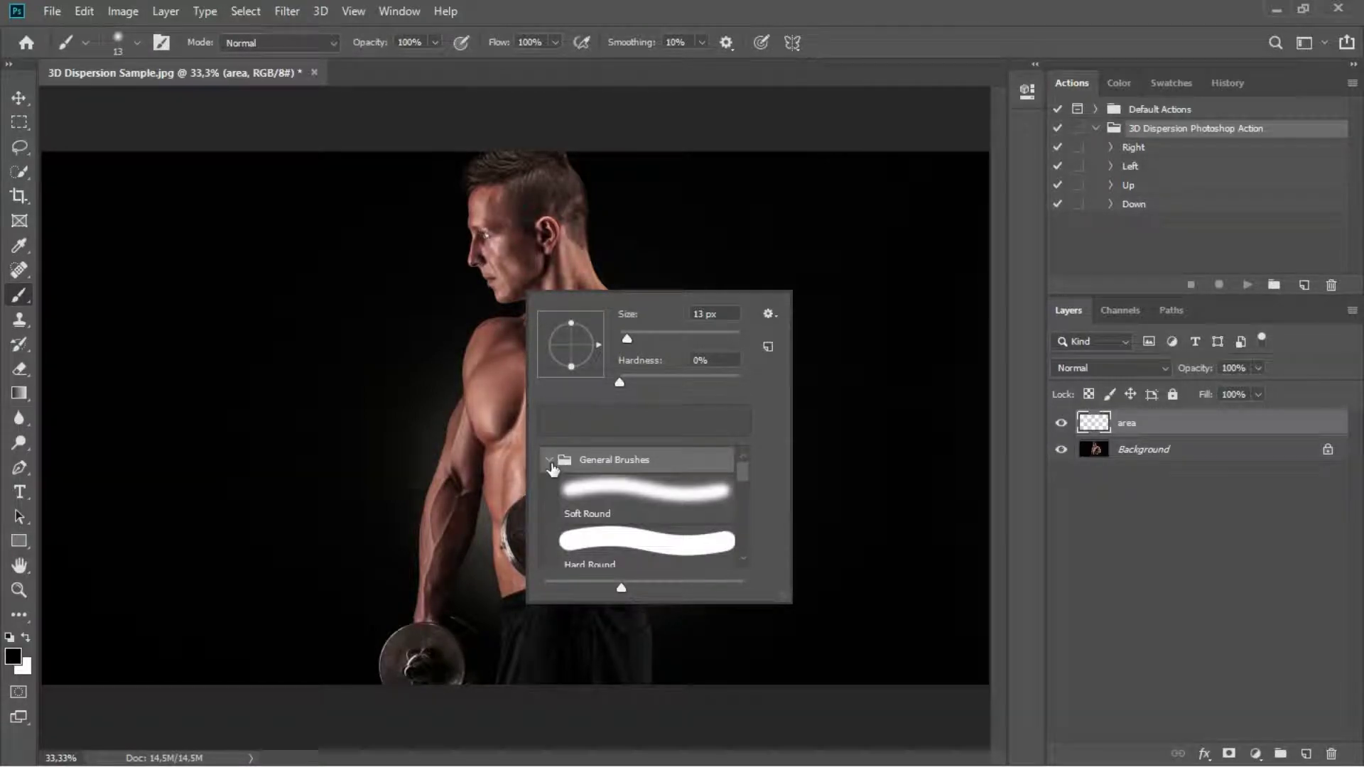
pyautogui.click(623, 548)
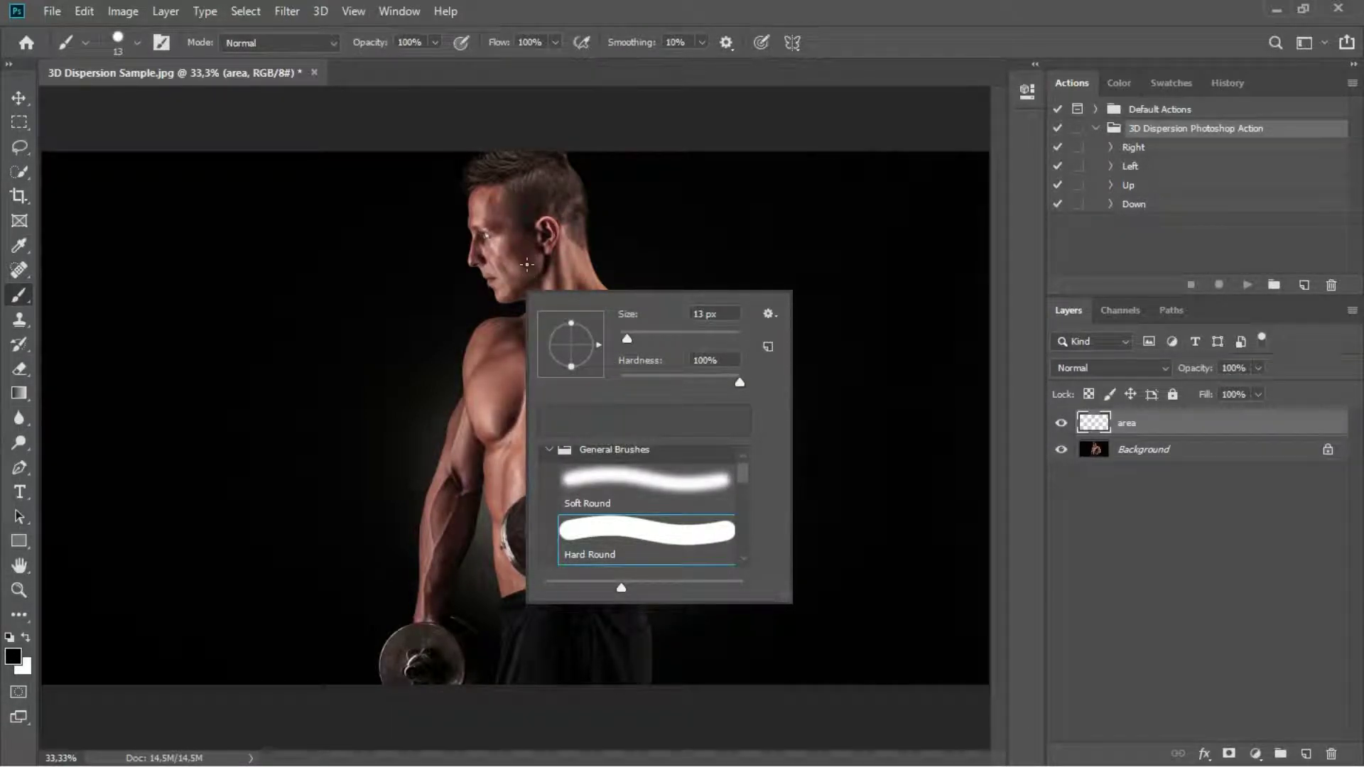
pyautogui.click(654, 334)
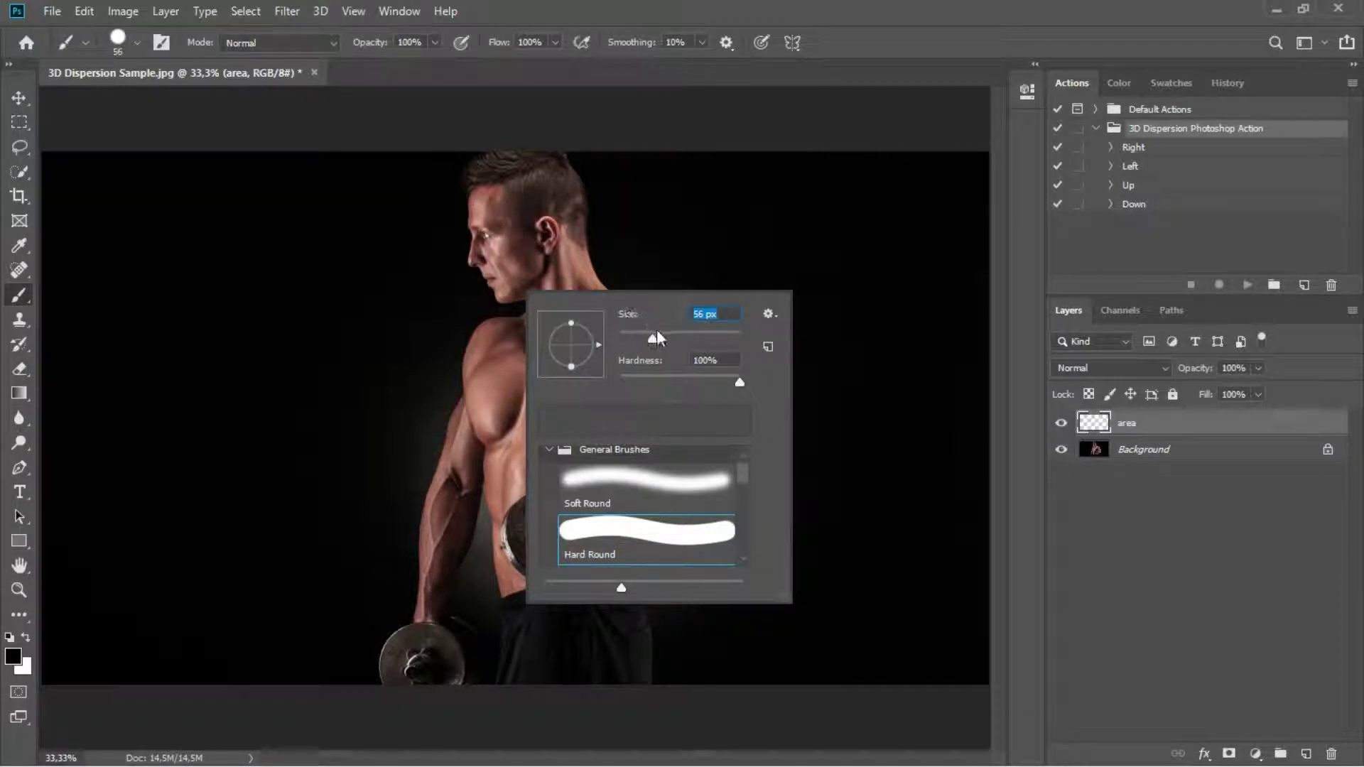
pyautogui.click(669, 334)
pyautogui.click(1154, 449)
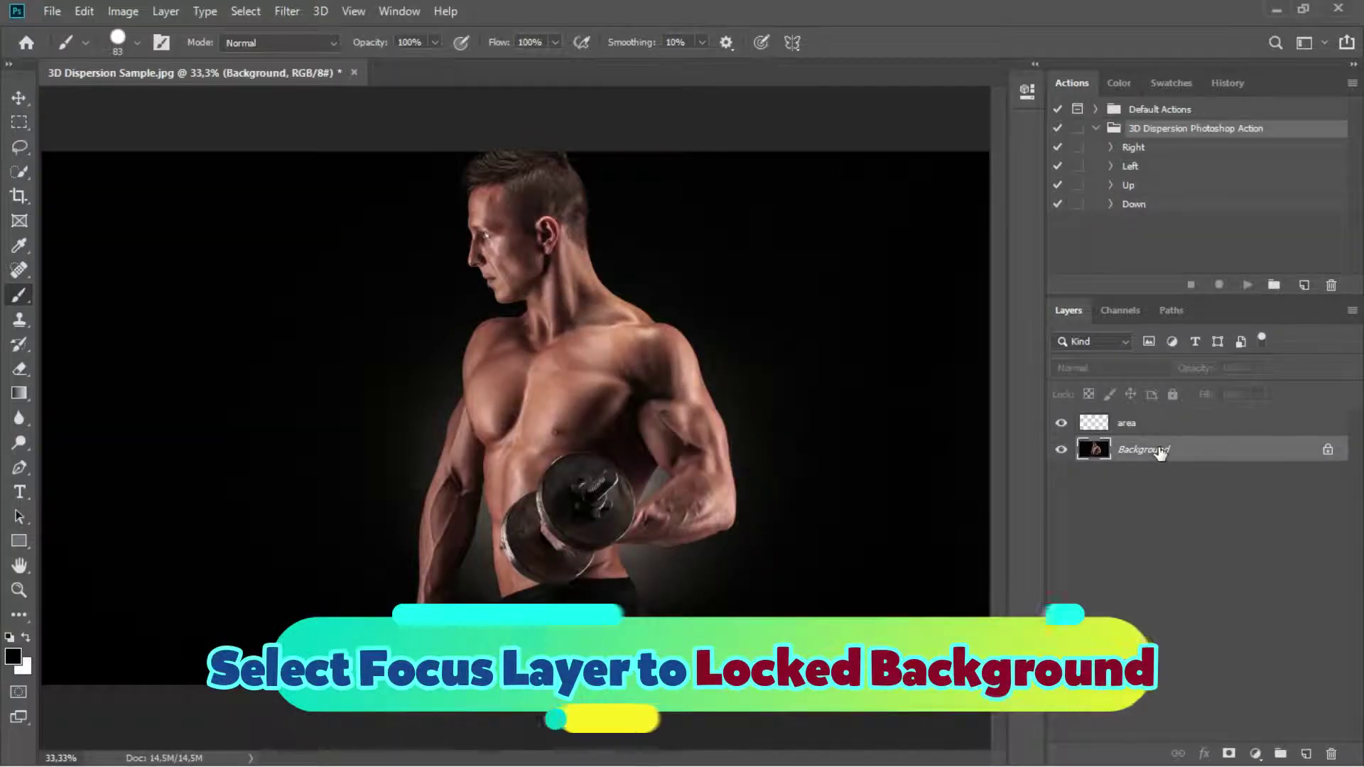
# Step: Start a Quick Selection on the man's forearm and abdomen near the dumbbell
pyautogui.click(21, 173)
pyautogui.rightClick(20, 173)
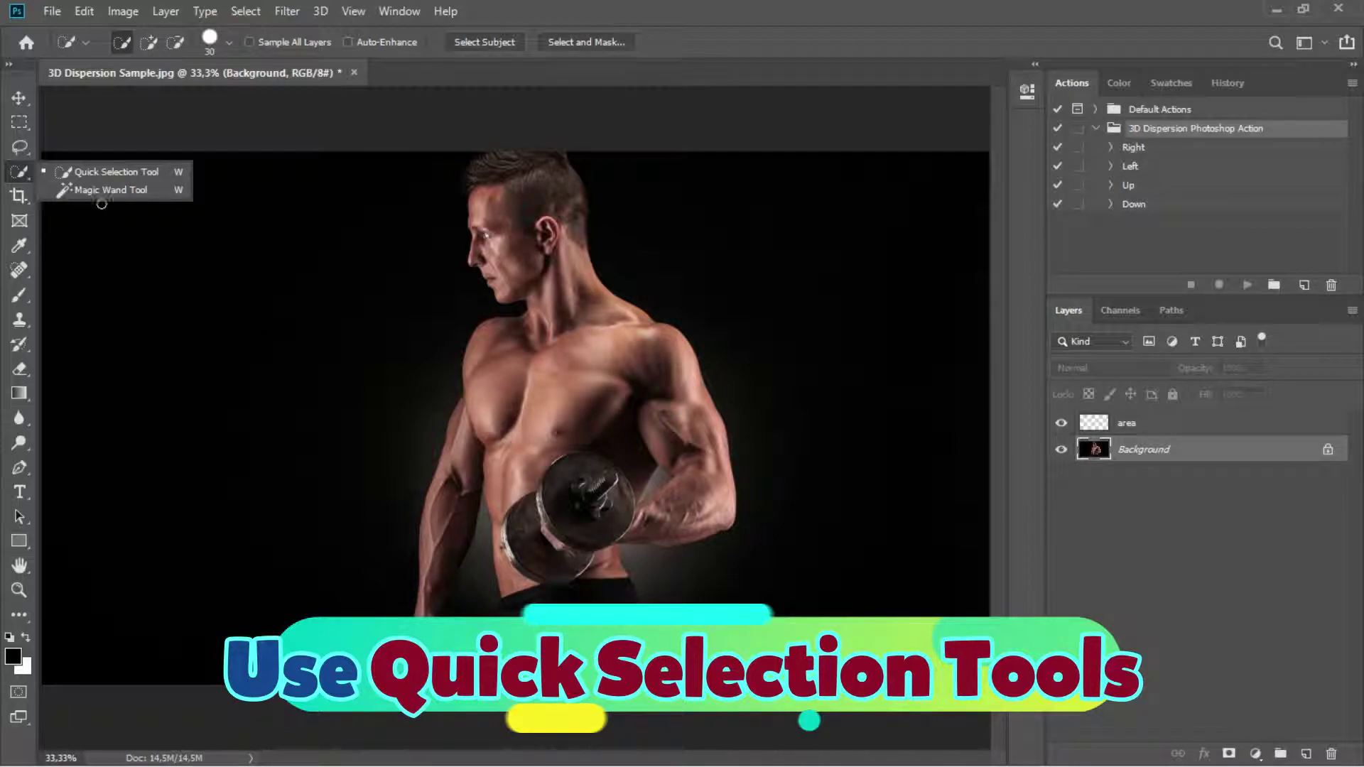
pyautogui.click(100, 172)
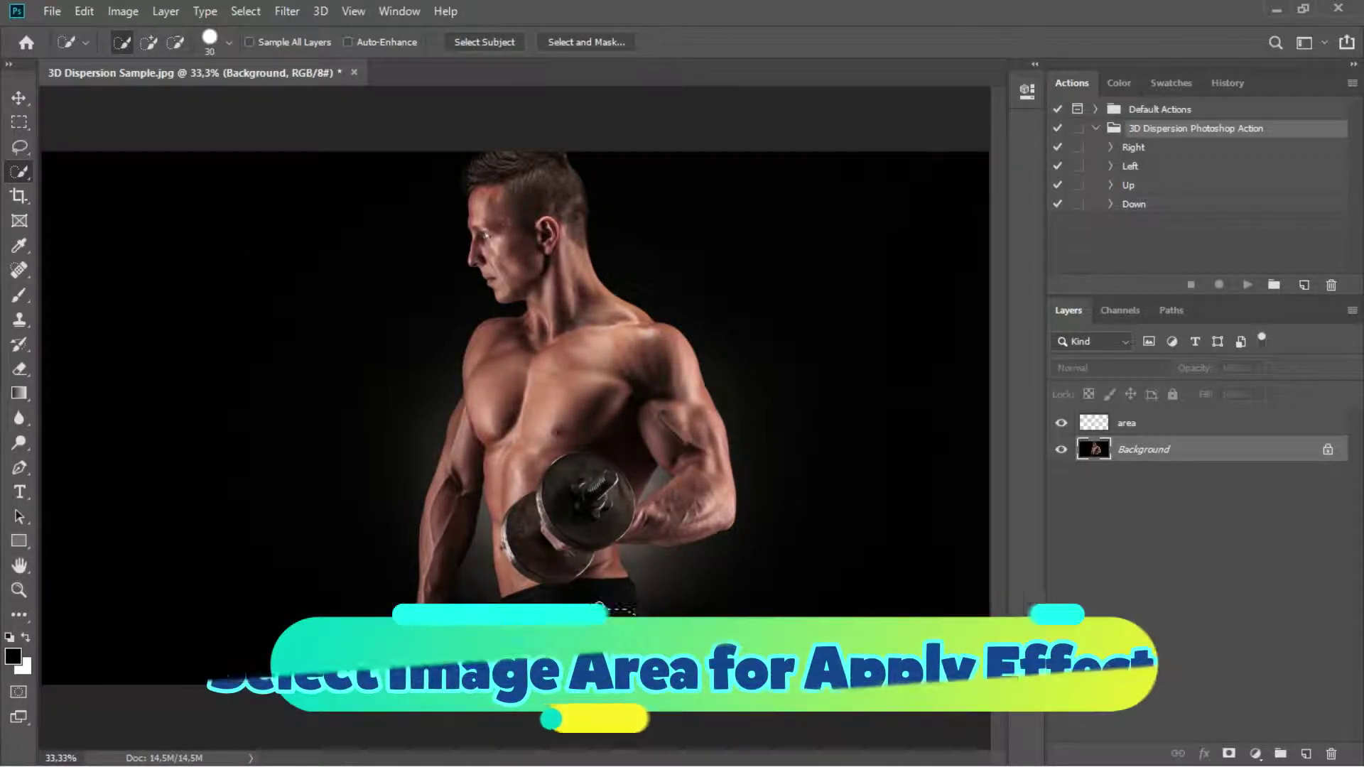
pyautogui.moveTo(600, 607)
pyautogui.mouseDown()
pyautogui.moveTo(608, 524)
pyautogui.moveTo(637, 521)
pyautogui.mouseUp()
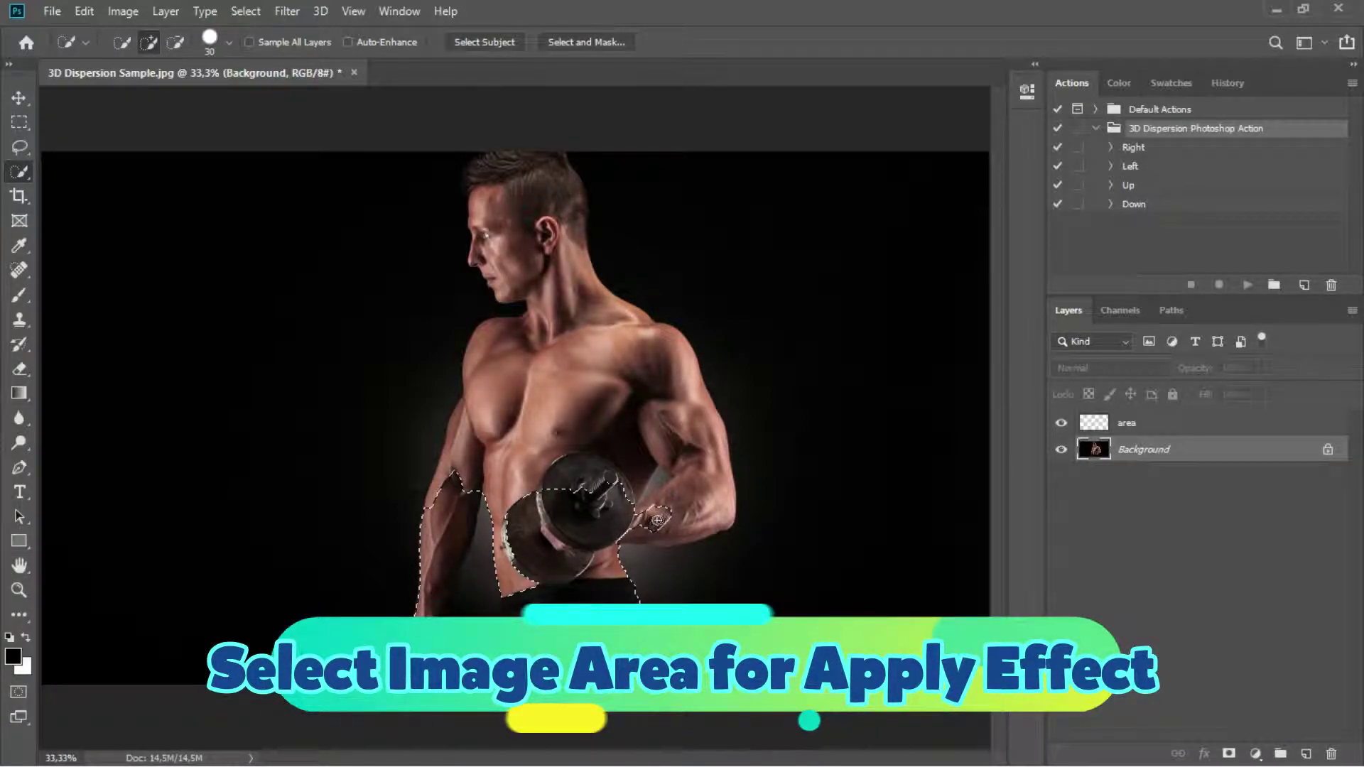
# Step: Extend the selection across the torso, arms, head and neck
pyautogui.hotkey('ctrl', '+')
pyautogui.hotkey('ctrl', '+')
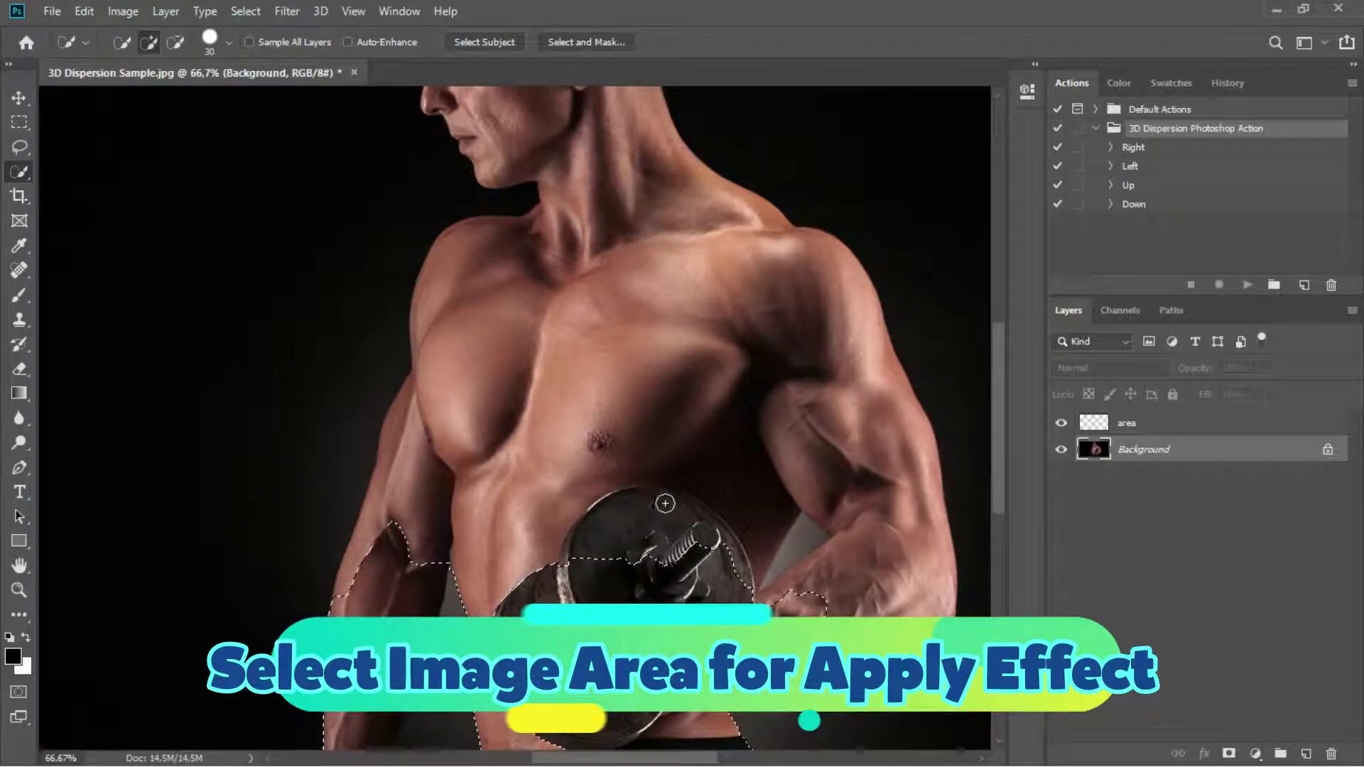
pyautogui.moveTo(672, 444)
pyautogui.mouseDown()
pyautogui.moveTo(580, 444)
pyautogui.moveTo(449, 387)
pyautogui.mouseUp()
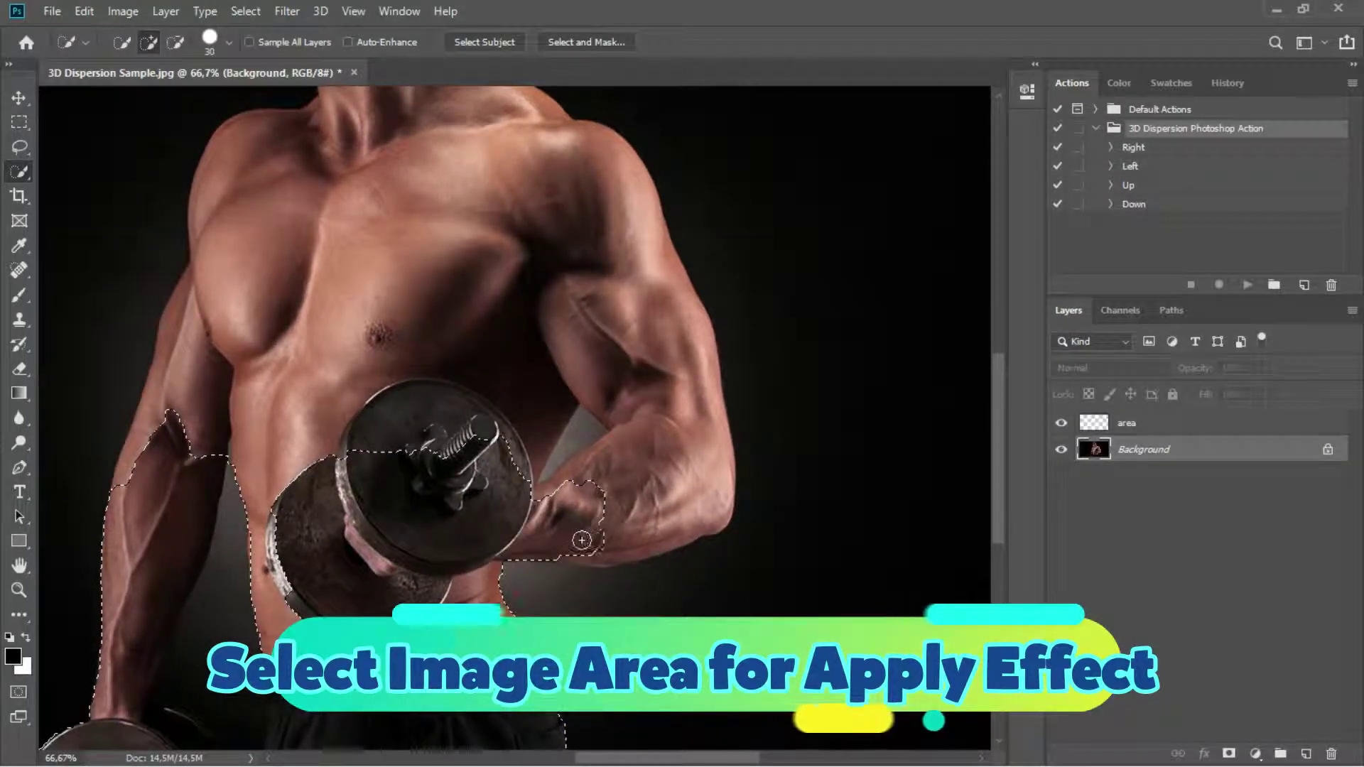
pyautogui.moveTo(632, 531); pyautogui.dragTo(677, 509)
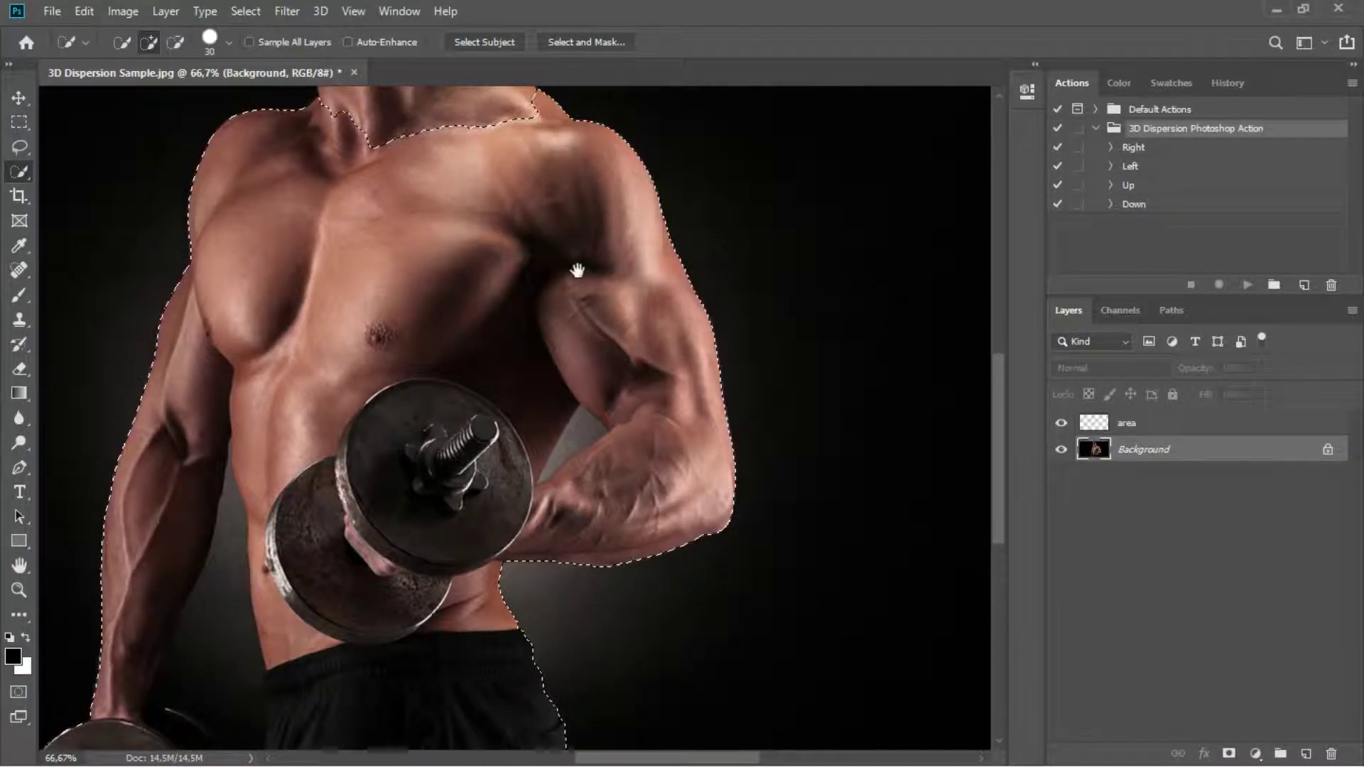
pyautogui.moveTo(578, 270); pyautogui.dragTo(659, 480)
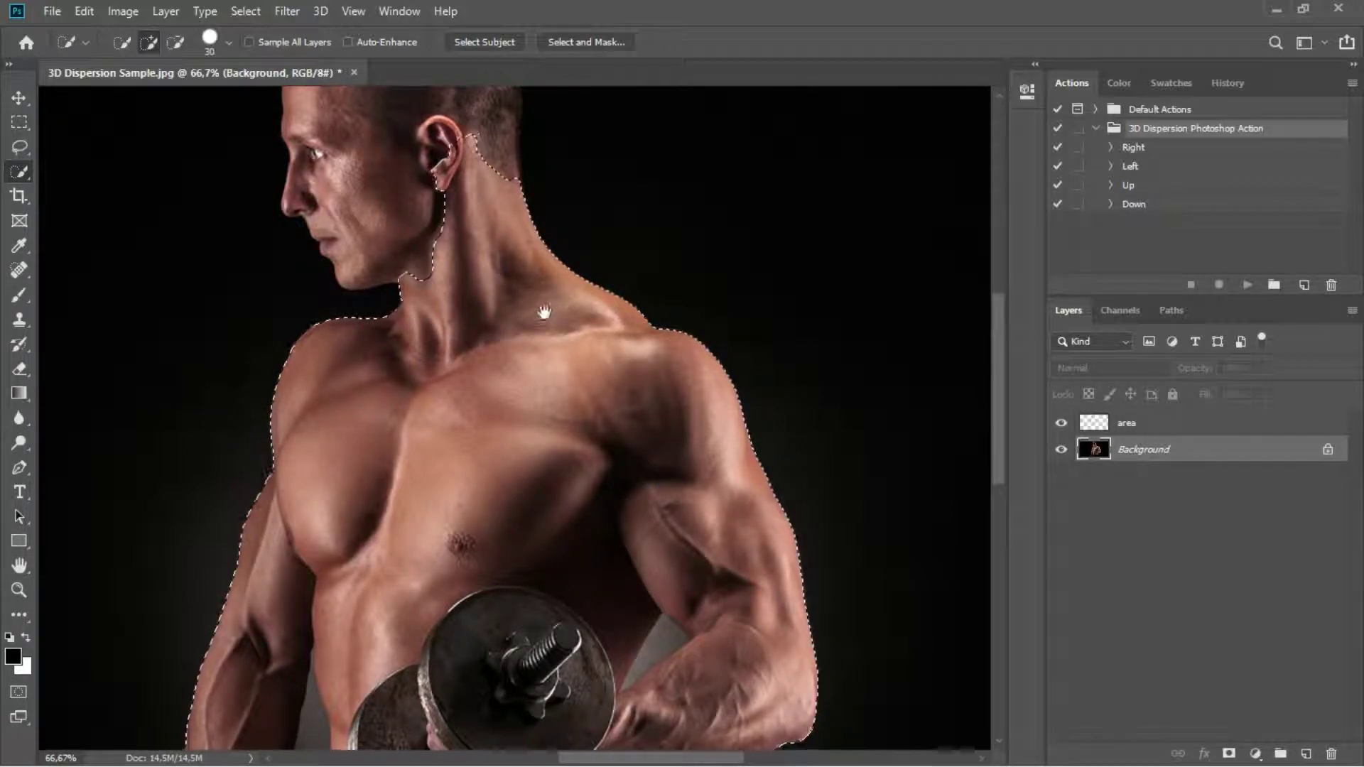
pyautogui.moveTo(540, 315); pyautogui.dragTo(573, 516)
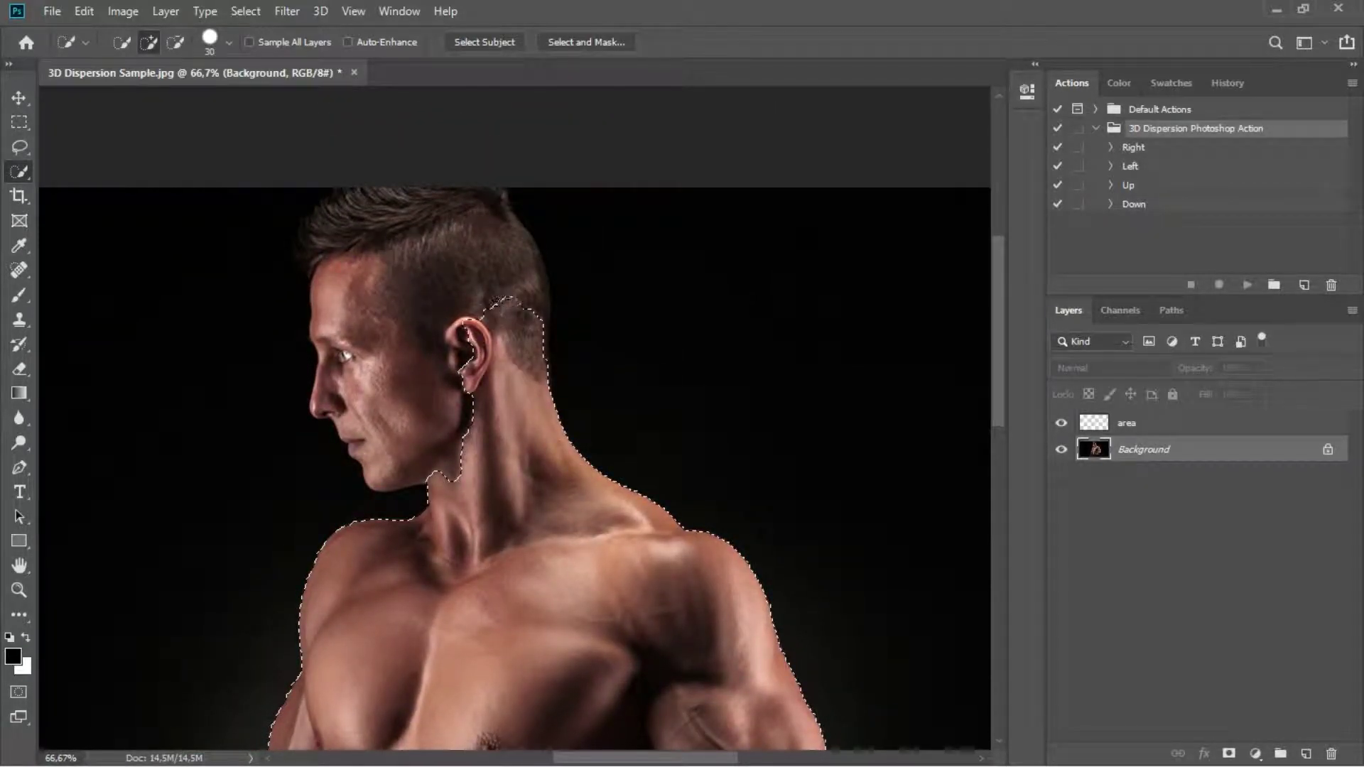
pyautogui.scroll(-10, 502, 260)
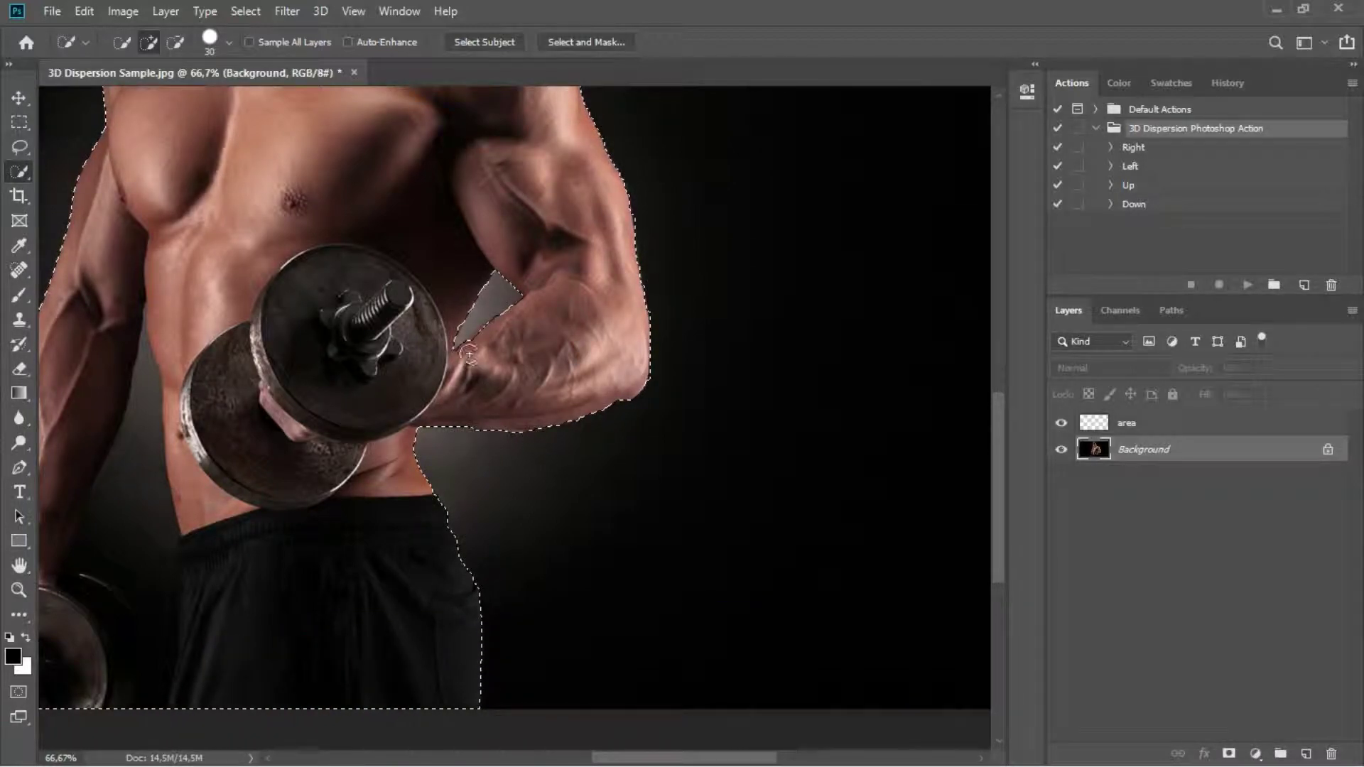
pyautogui.moveTo(440, 434); pyautogui.dragTo(452, 454)
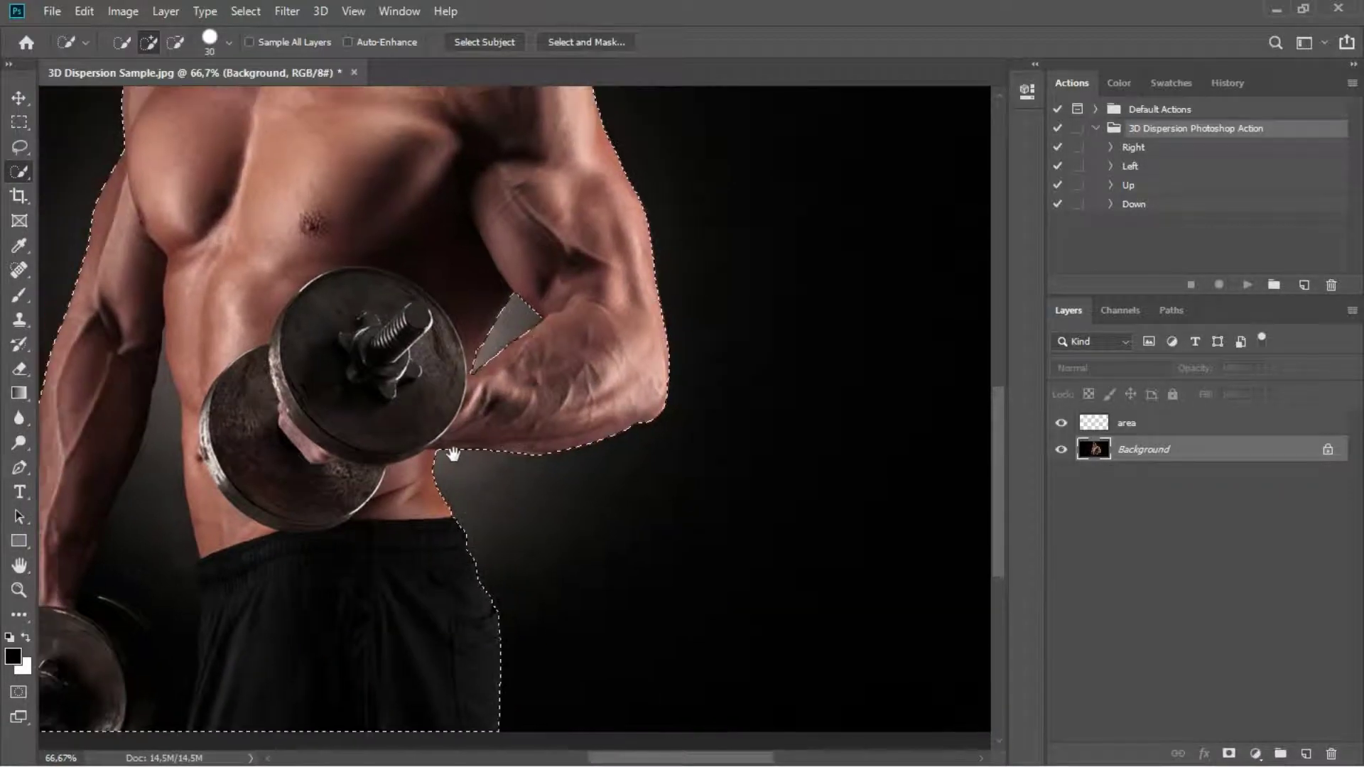
pyautogui.keyDown('alt'); pyautogui.scroll(-1, 453, 453); pyautogui.keyUp('alt')
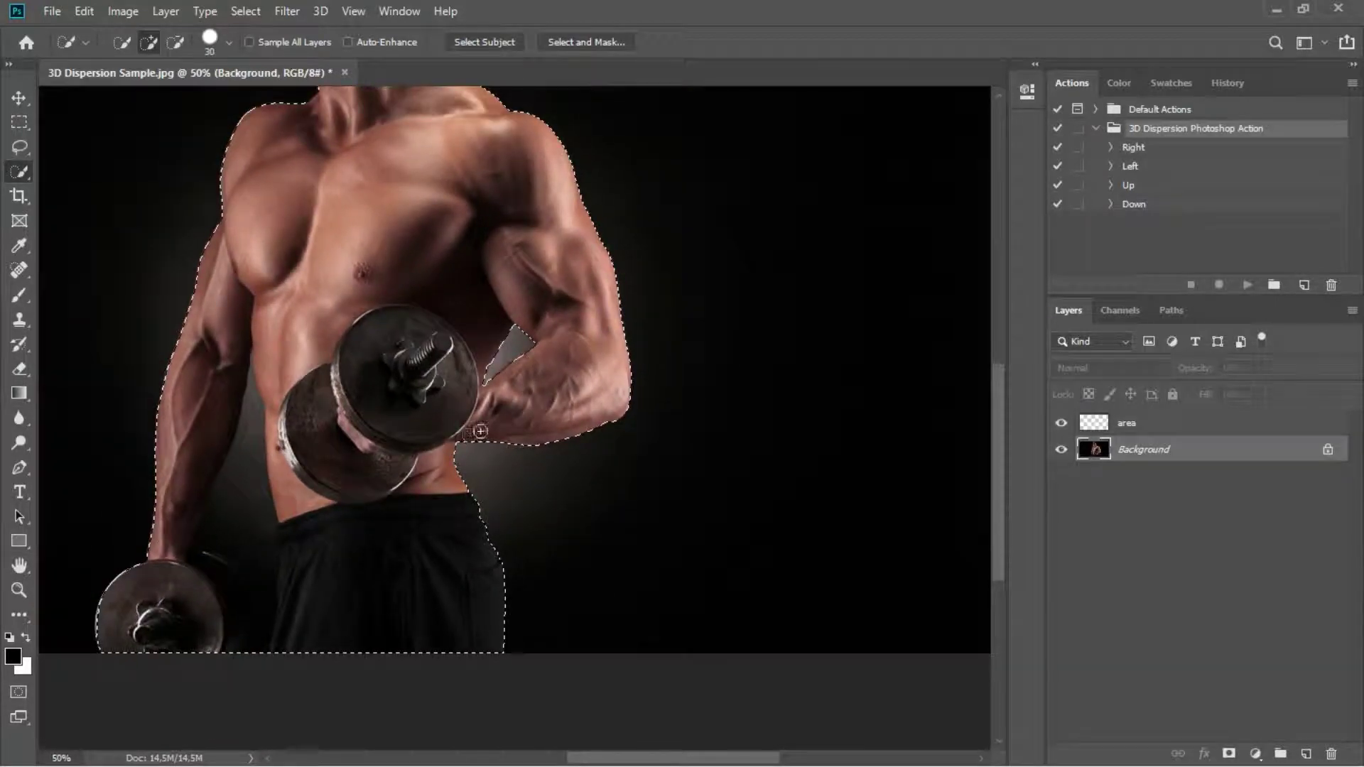
# Step: On the area layer, load the brush with blue foreground colour 5391e5
pyautogui.click(1155, 427)
pyautogui.moveTo(606, 291); pyautogui.dragTo(630, 360)
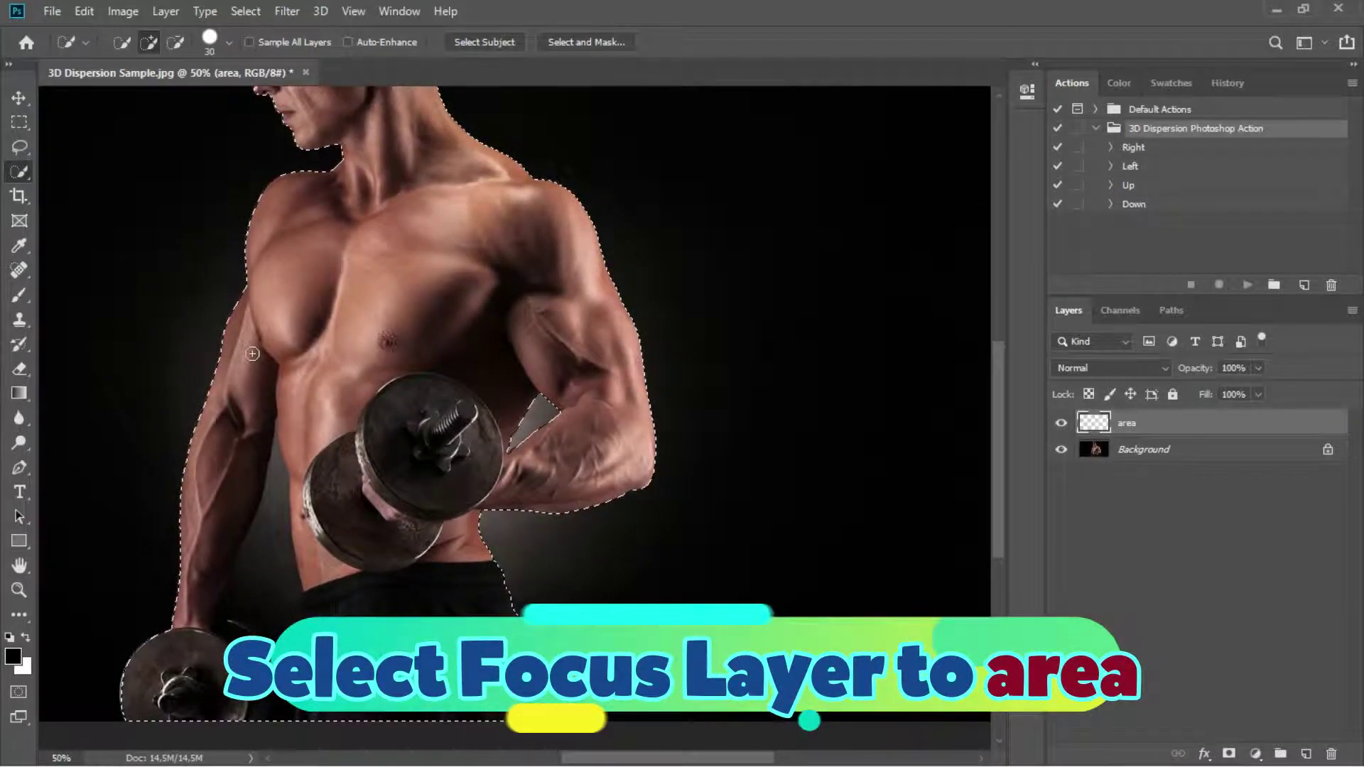
pyautogui.click(16, 296)
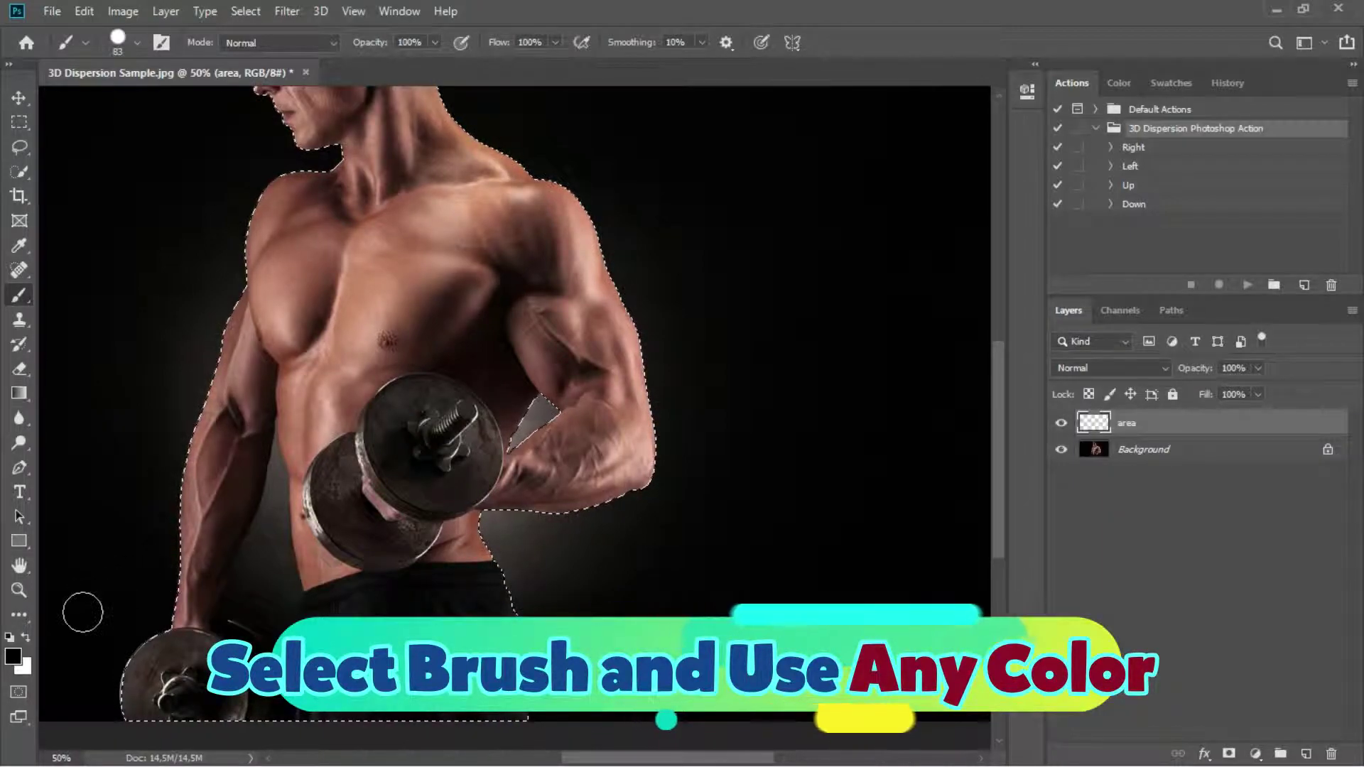
pyautogui.click(14, 655)
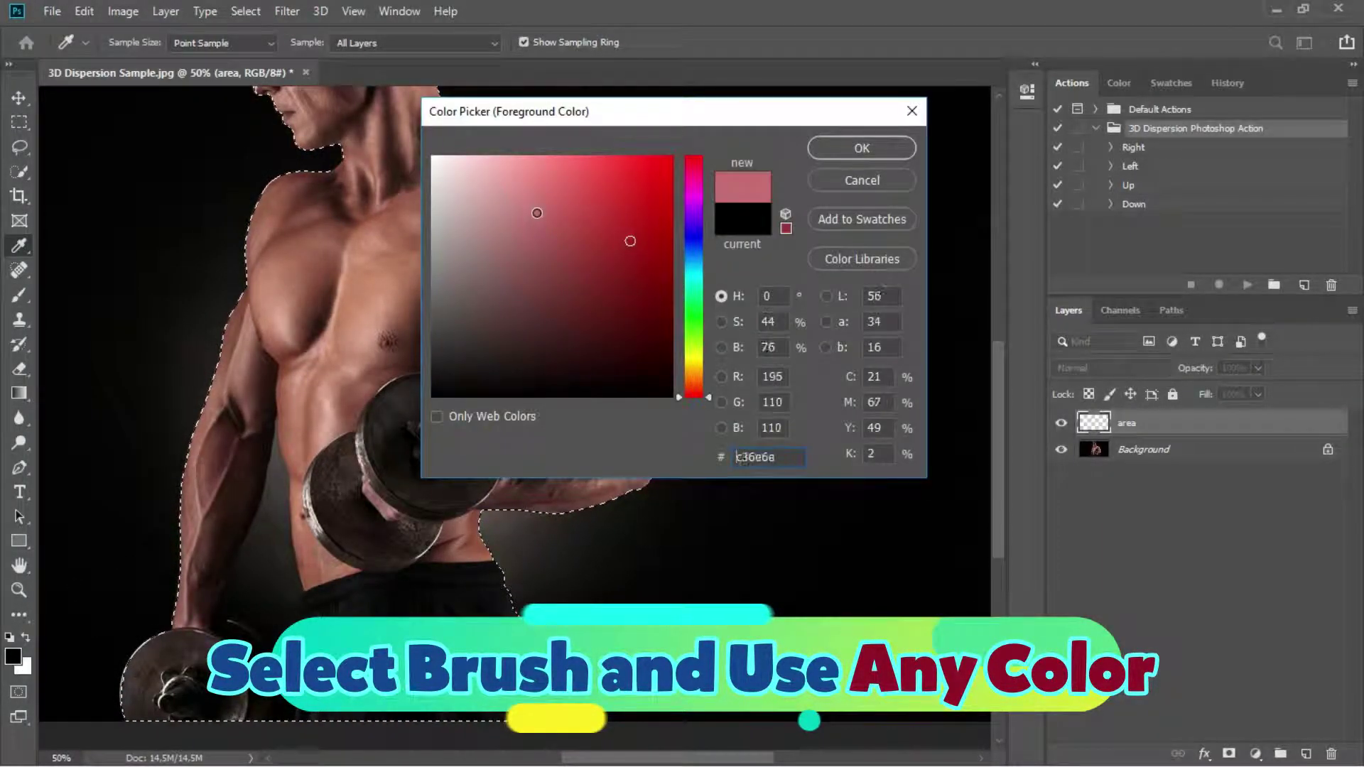
pyautogui.click(693, 254)
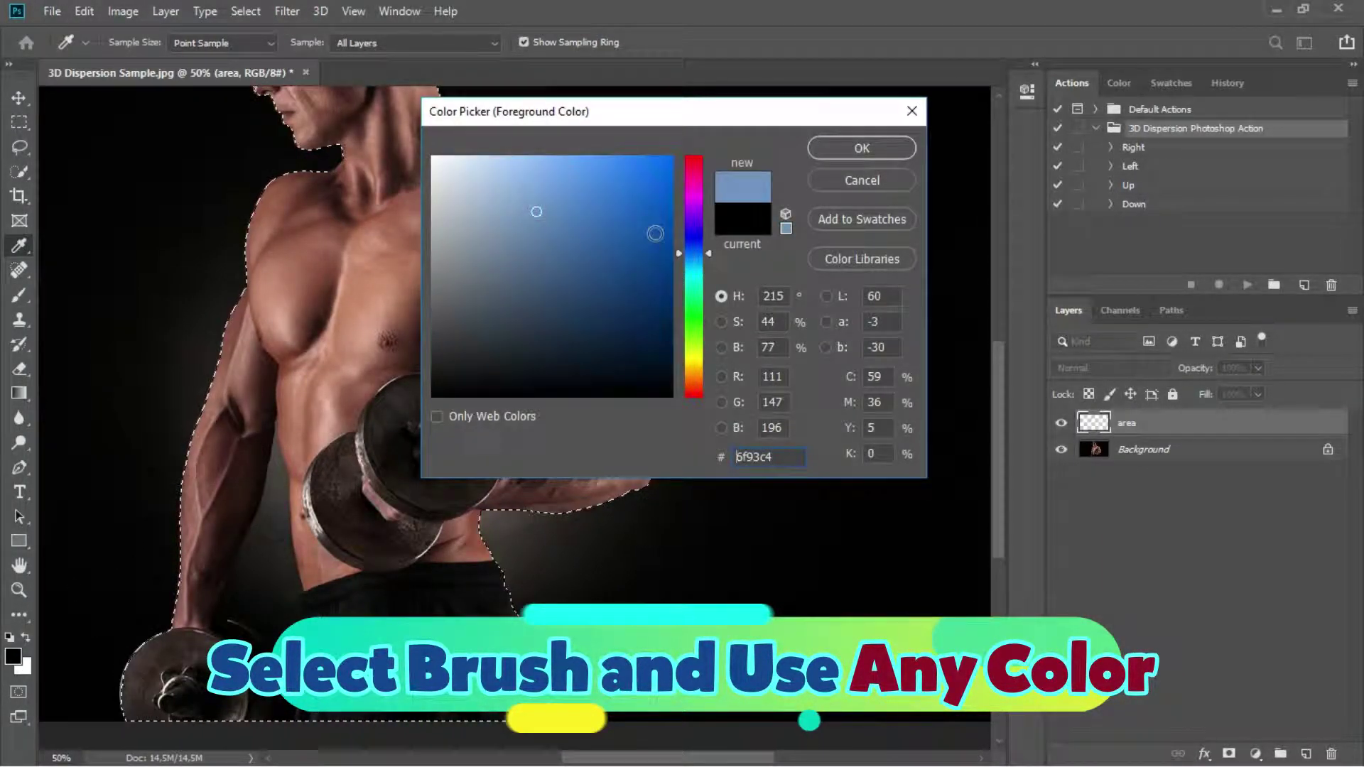
pyautogui.click(839, 149)
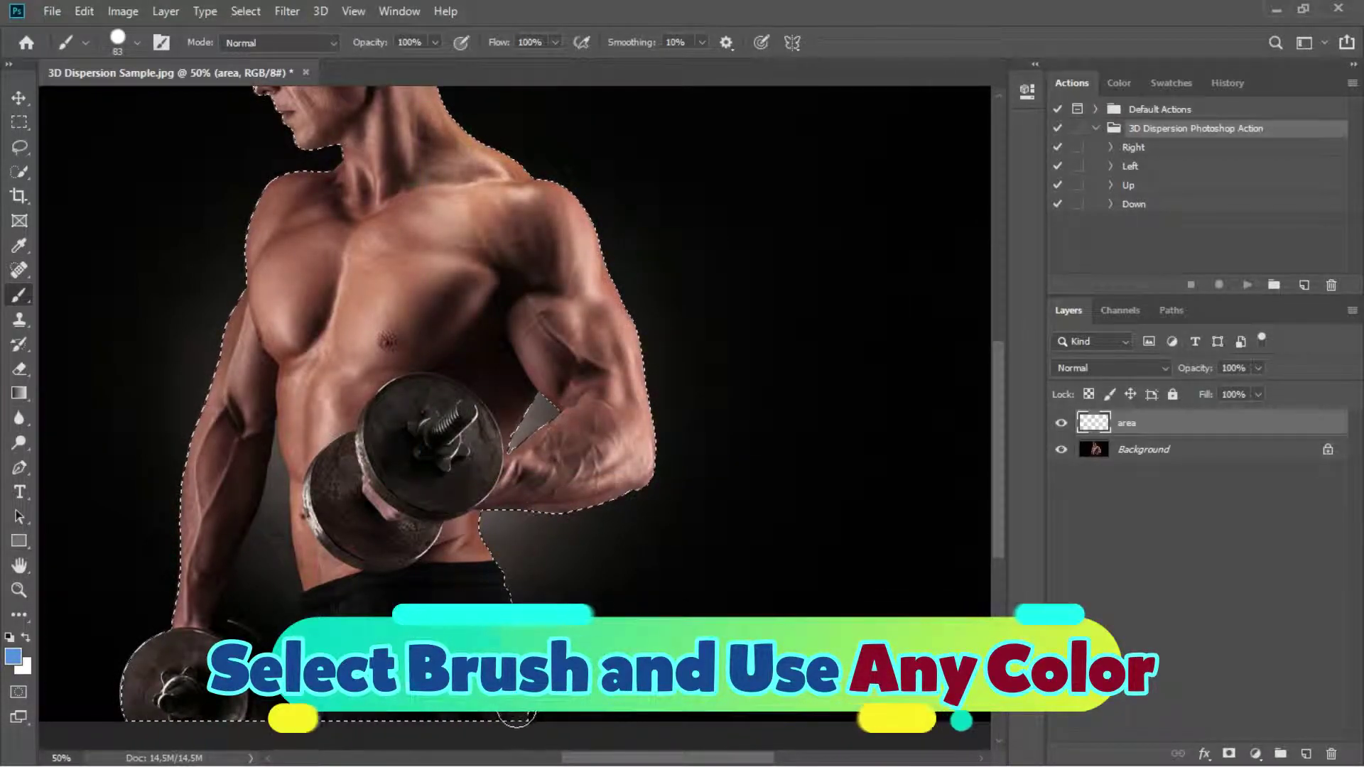
# Step: Paint blue along the figure's back edge from head and neck down the arm and waist
pyautogui.moveTo(517, 713); pyautogui.dragTo(467, 608)
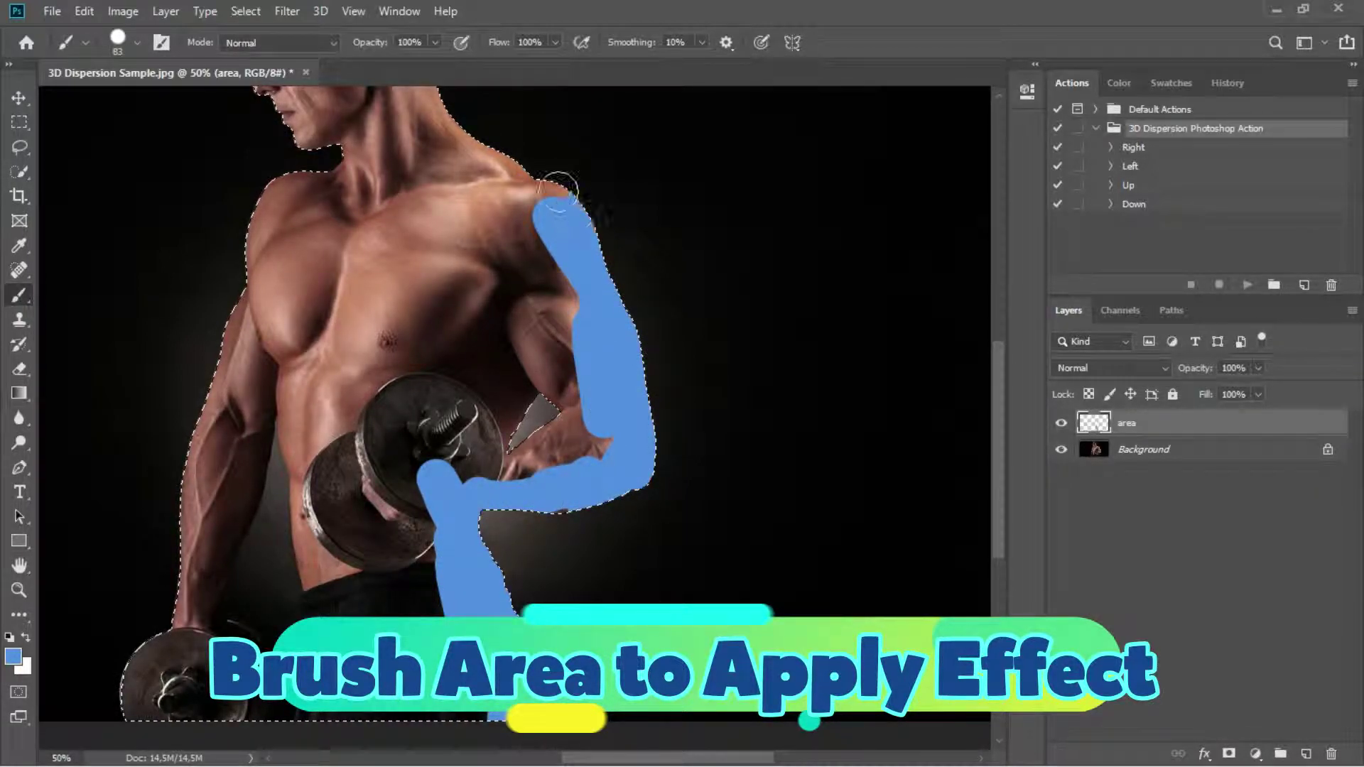
pyautogui.moveTo(558, 190); pyautogui.dragTo(465, 171)
pyautogui.moveTo(579, 240)
pyautogui.mouseDown()
pyautogui.moveTo(664, 321)
pyautogui.moveTo(445, 344)
pyautogui.mouseUp()
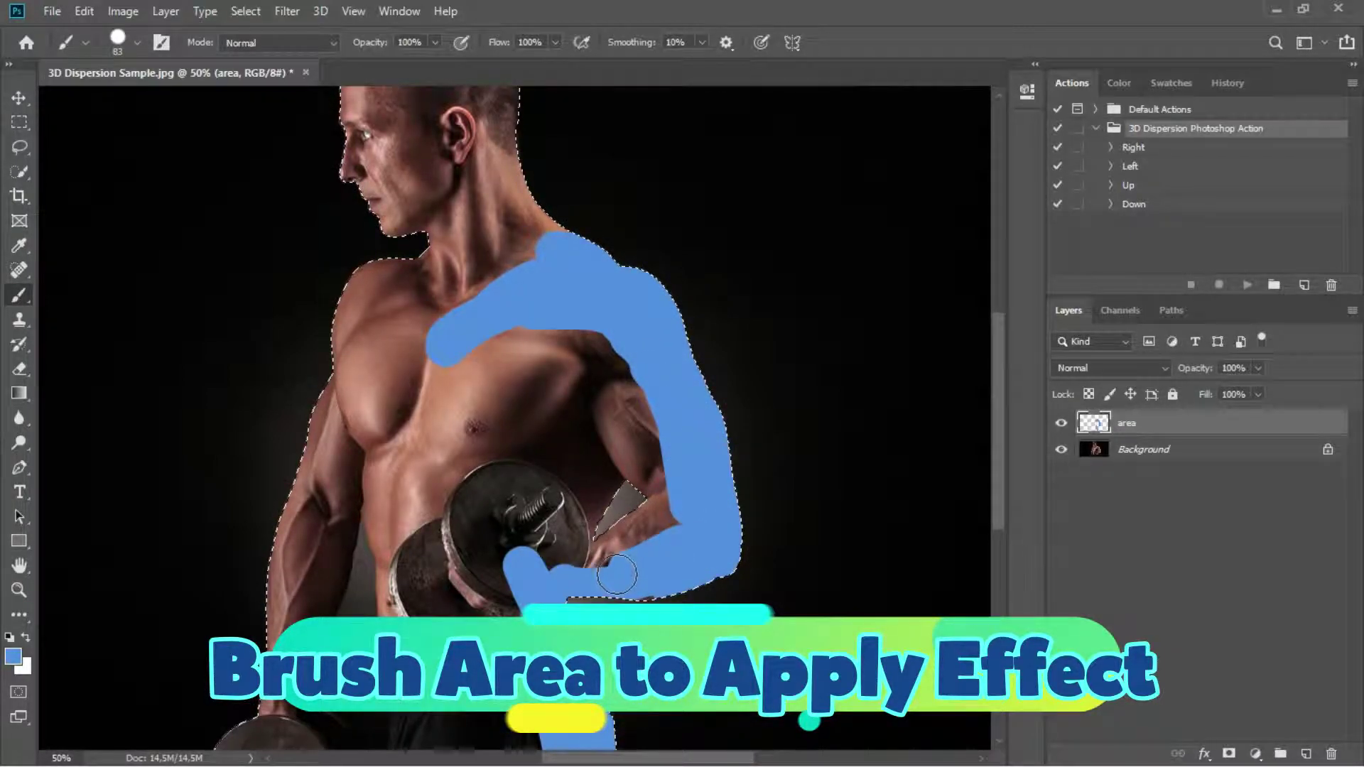
pyautogui.moveTo(495, 494); pyautogui.dragTo(563, 653)
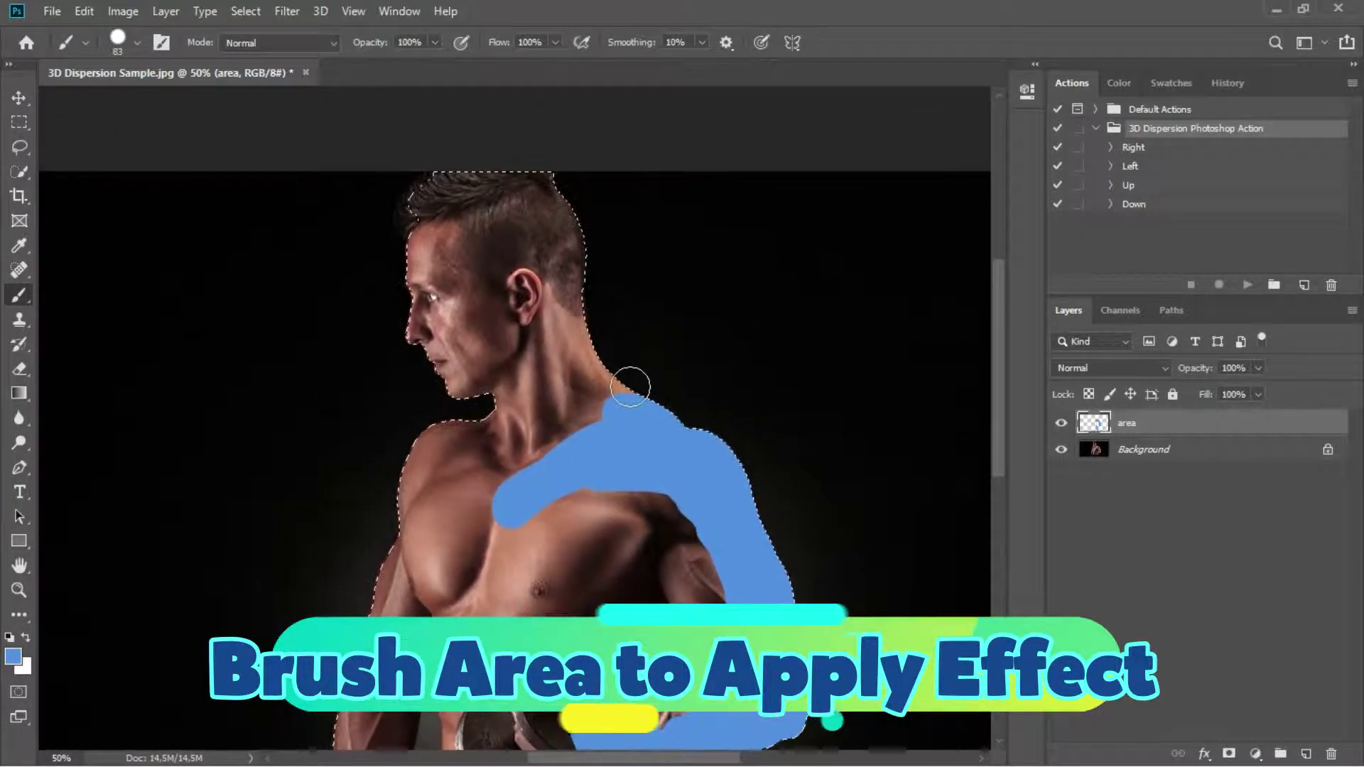
pyautogui.moveTo(568, 288); pyautogui.dragTo(555, 220)
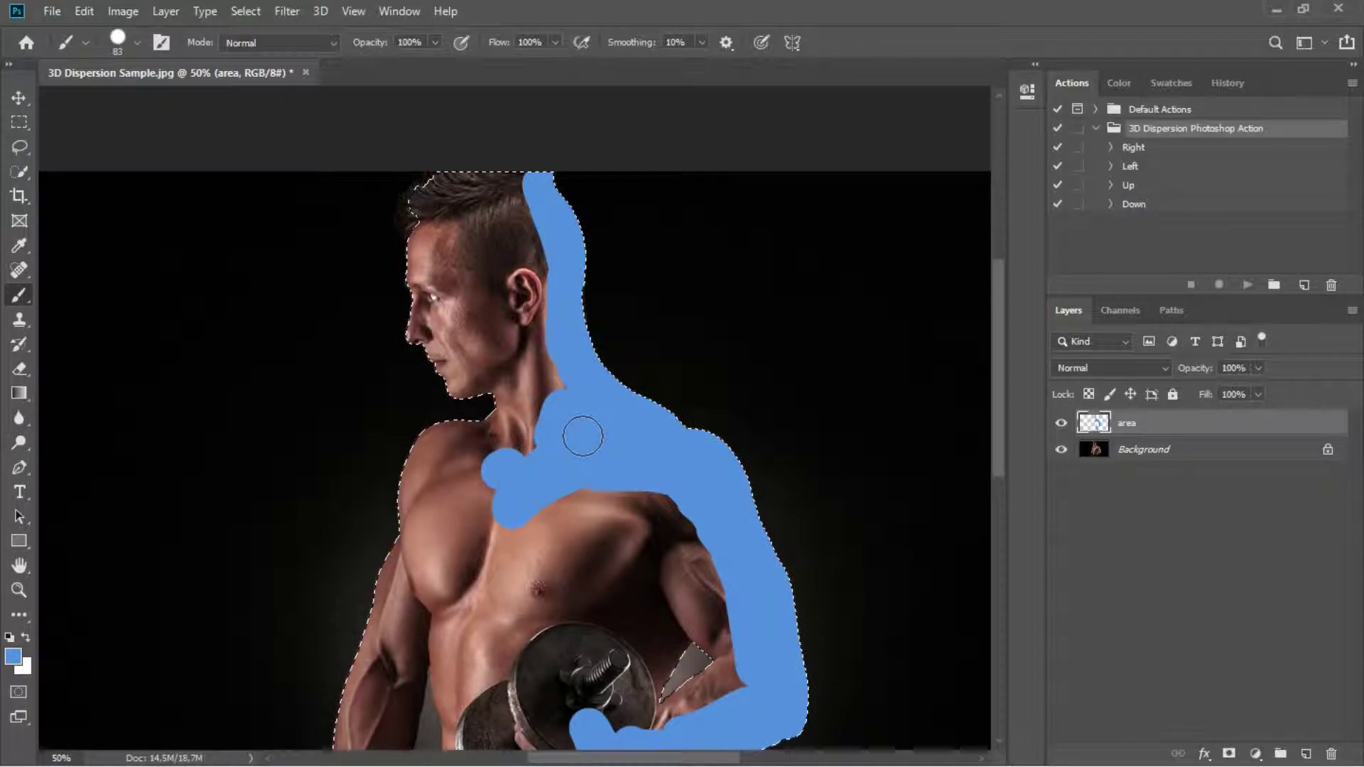
pyautogui.moveTo(601, 453); pyautogui.dragTo(563, 345)
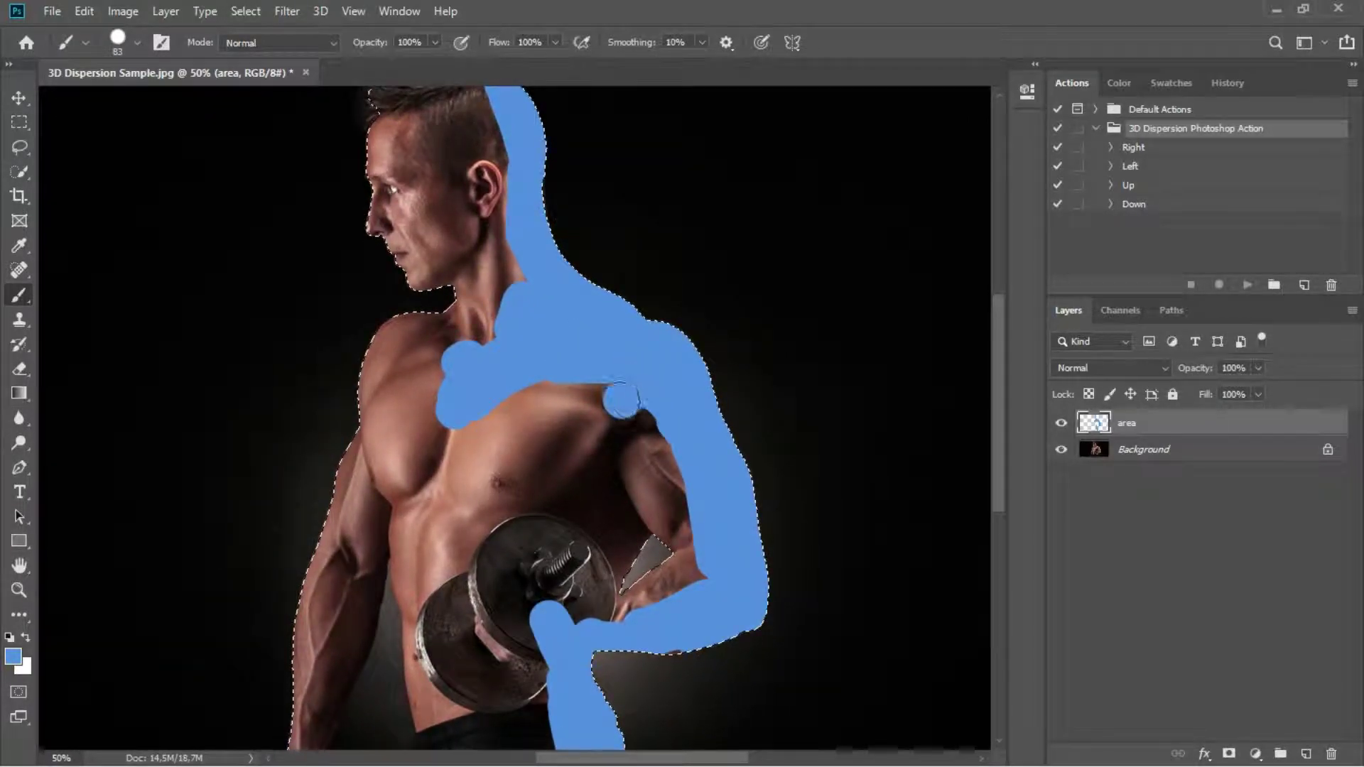
pyautogui.moveTo(648, 408); pyautogui.dragTo(599, 301)
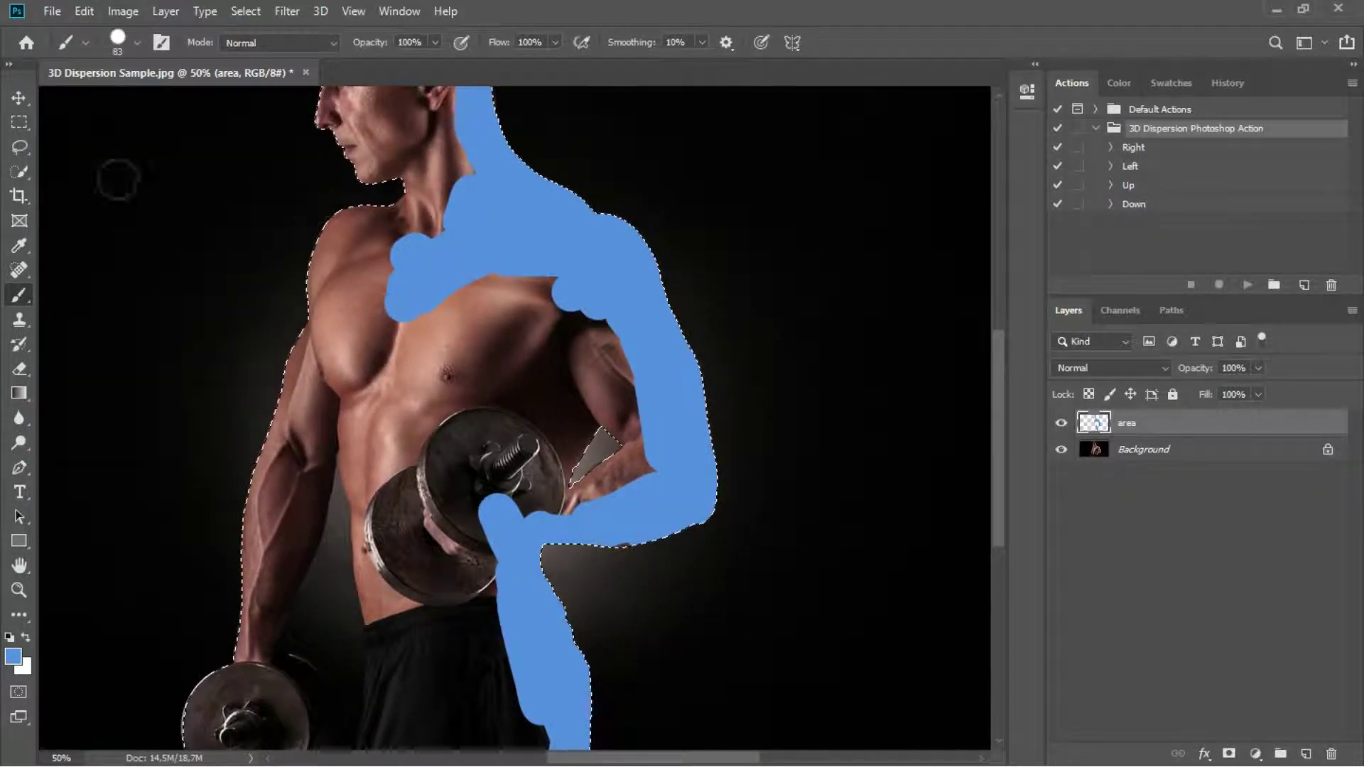
pyautogui.click(22, 120)
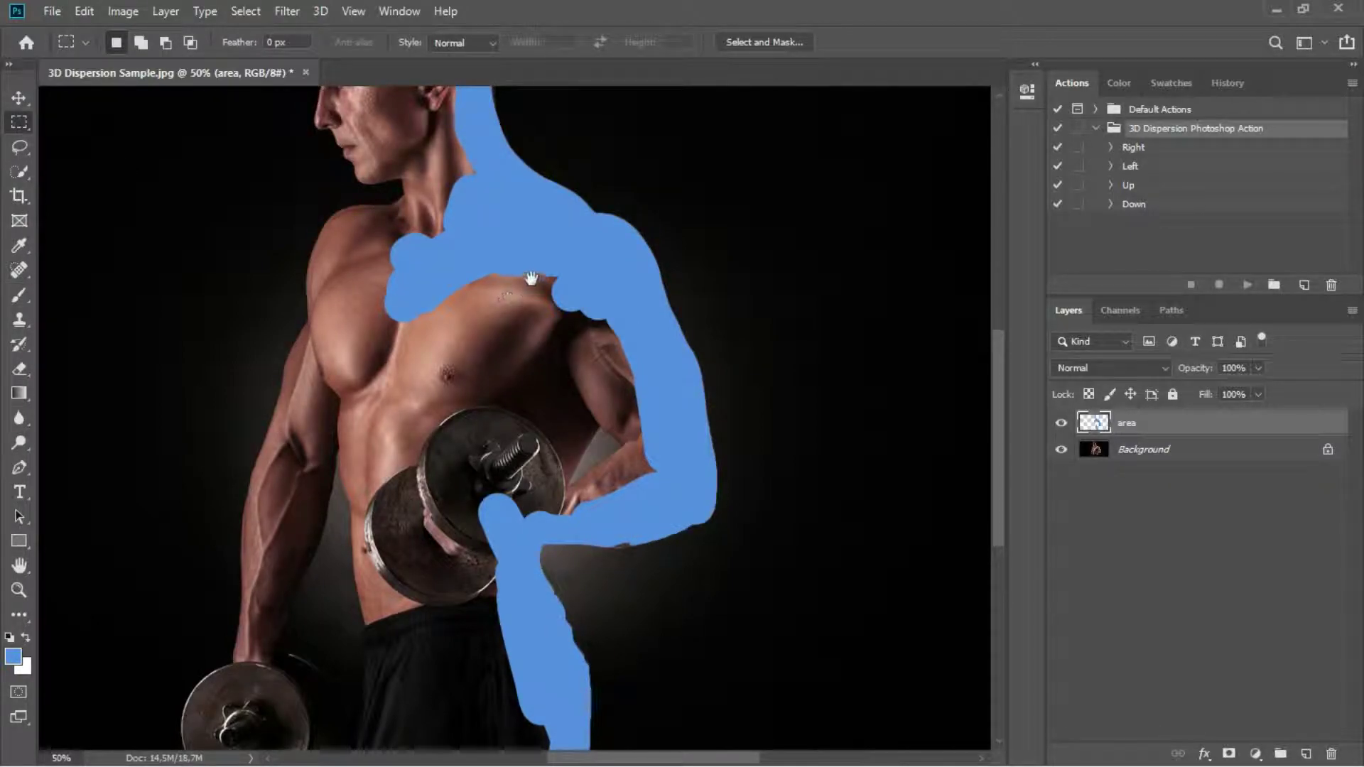
# Step: Expand the 3D Dispersion Photoshop Action set and select its Right action
pyautogui.moveTo(532, 277); pyautogui.dragTo(576, 386)
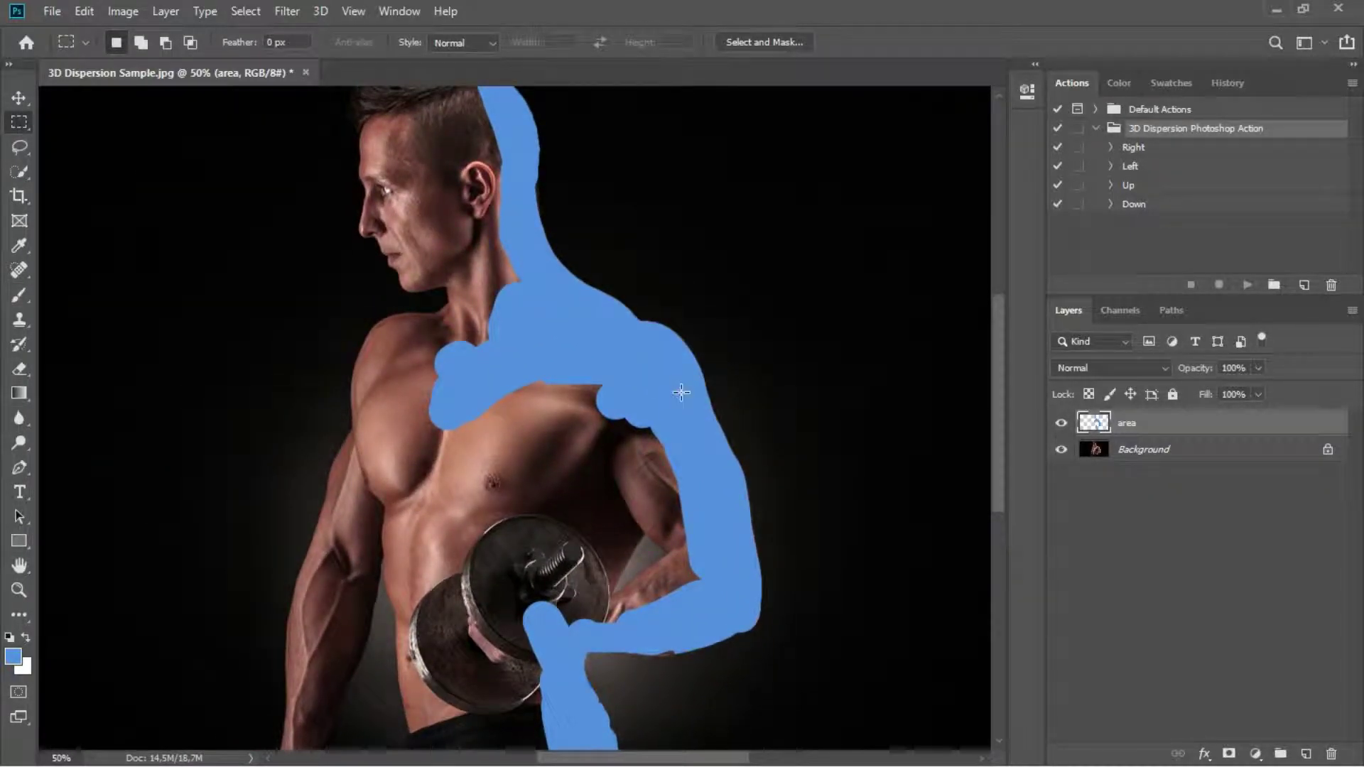
pyautogui.scroll(-1, 656, 393)
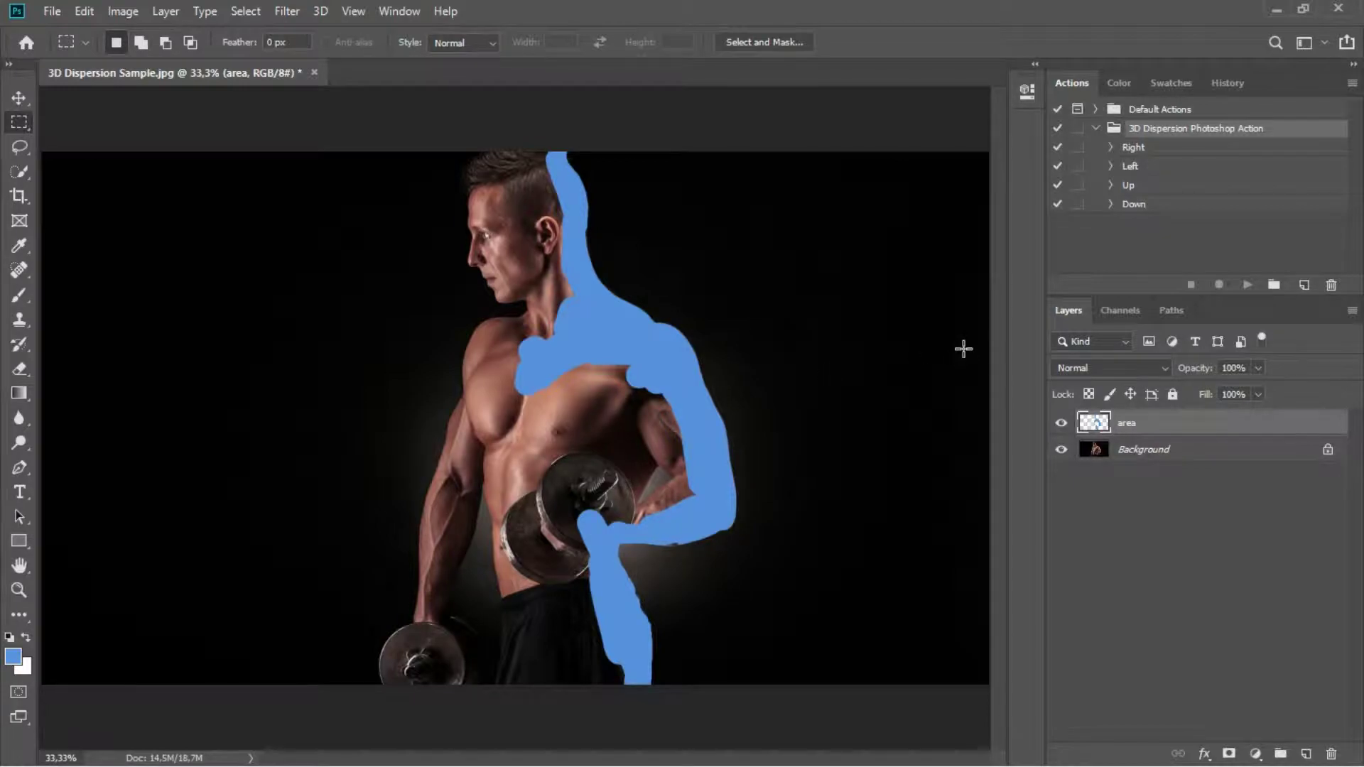
pyautogui.click(1134, 147)
pyautogui.click(1137, 148)
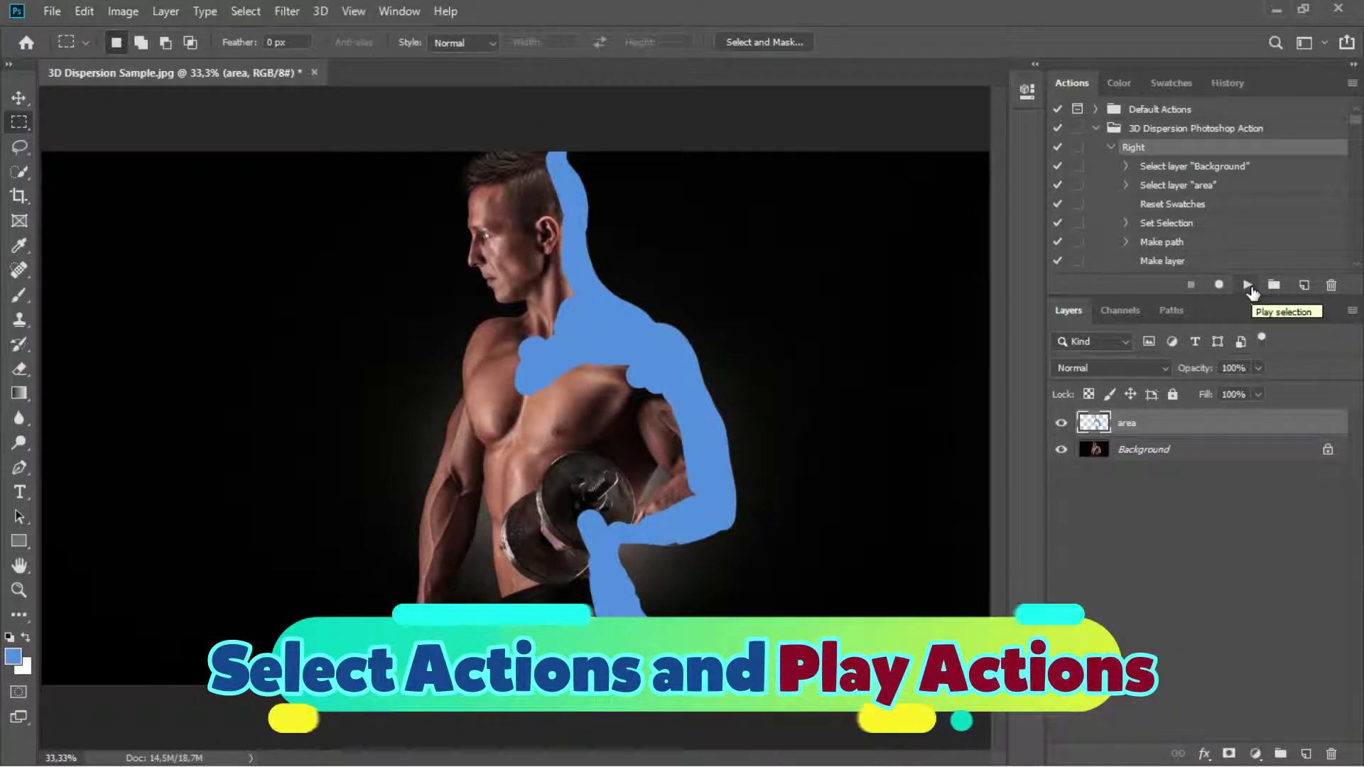
# Step: Play the Right dispersion action from the Actions panel to generate the Part fragment layers
pyautogui.click(1248, 285)
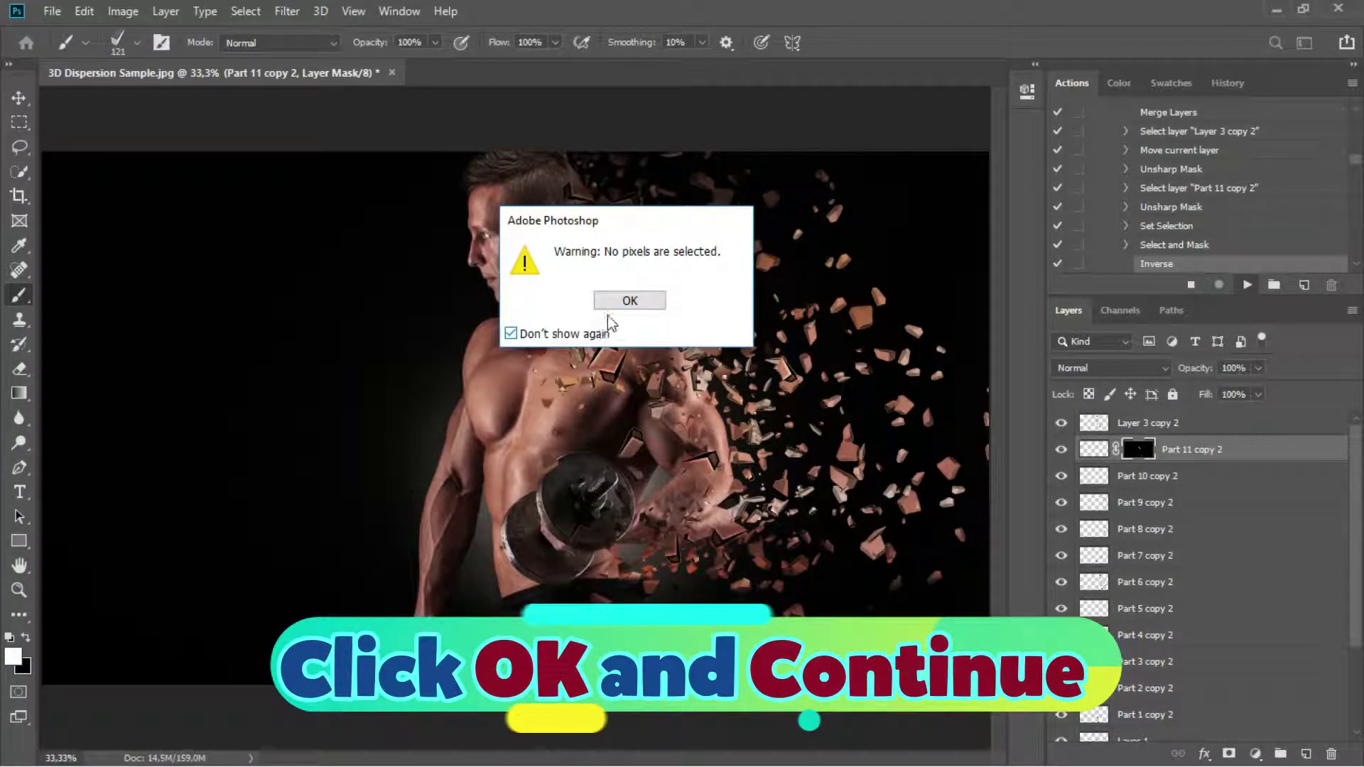
# Step: Dismiss the 'No pixels are selected' warning and continue past each 'Delete is not currently available' dialog
pyautogui.click(622, 302)
pyautogui.click(595, 299)
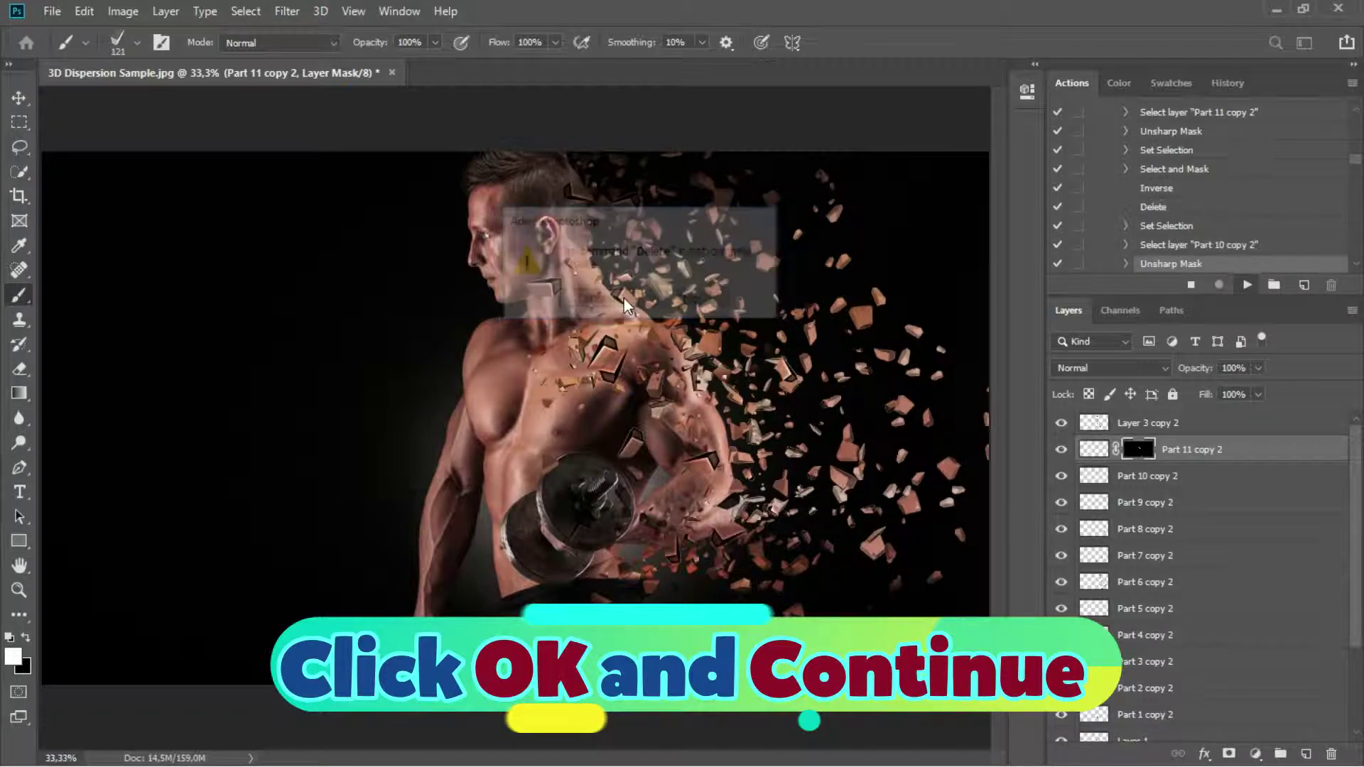
pyautogui.click(624, 302)
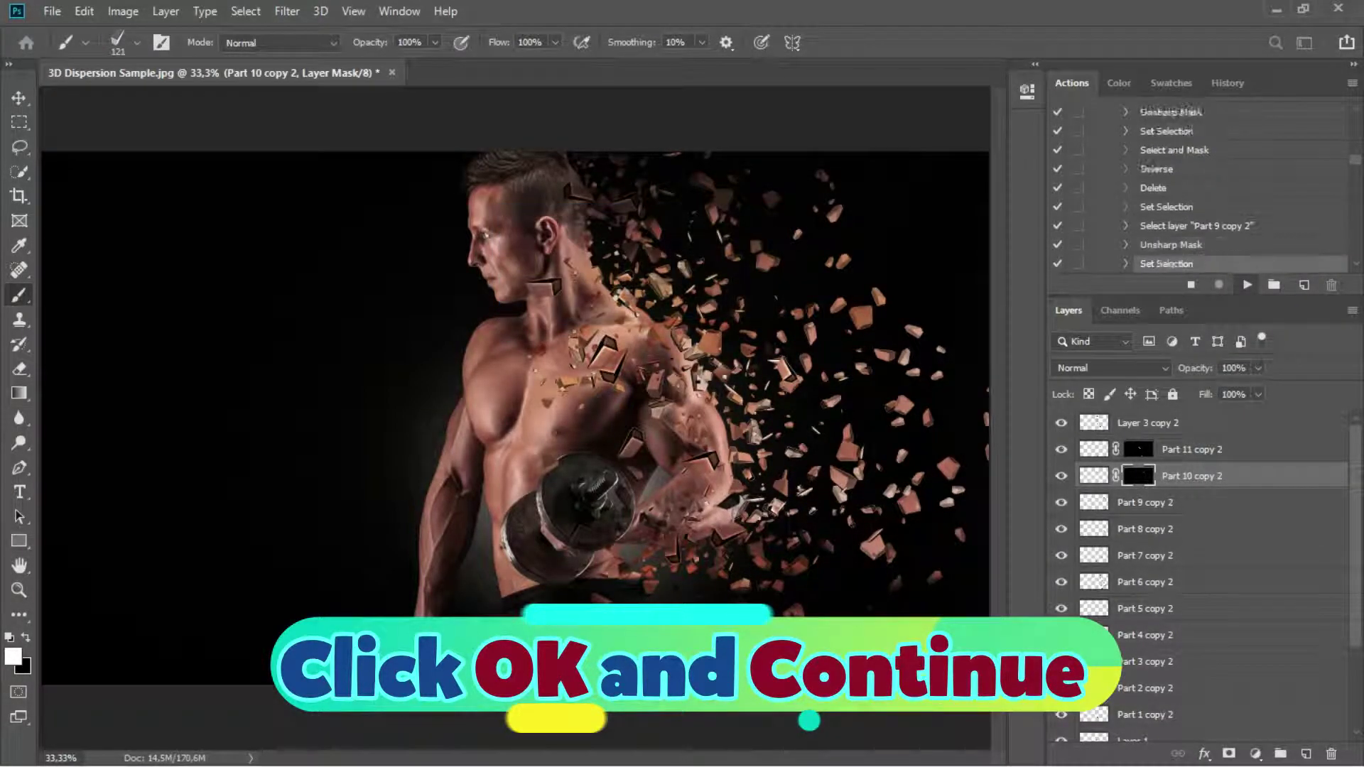
pyautogui.click(597, 299)
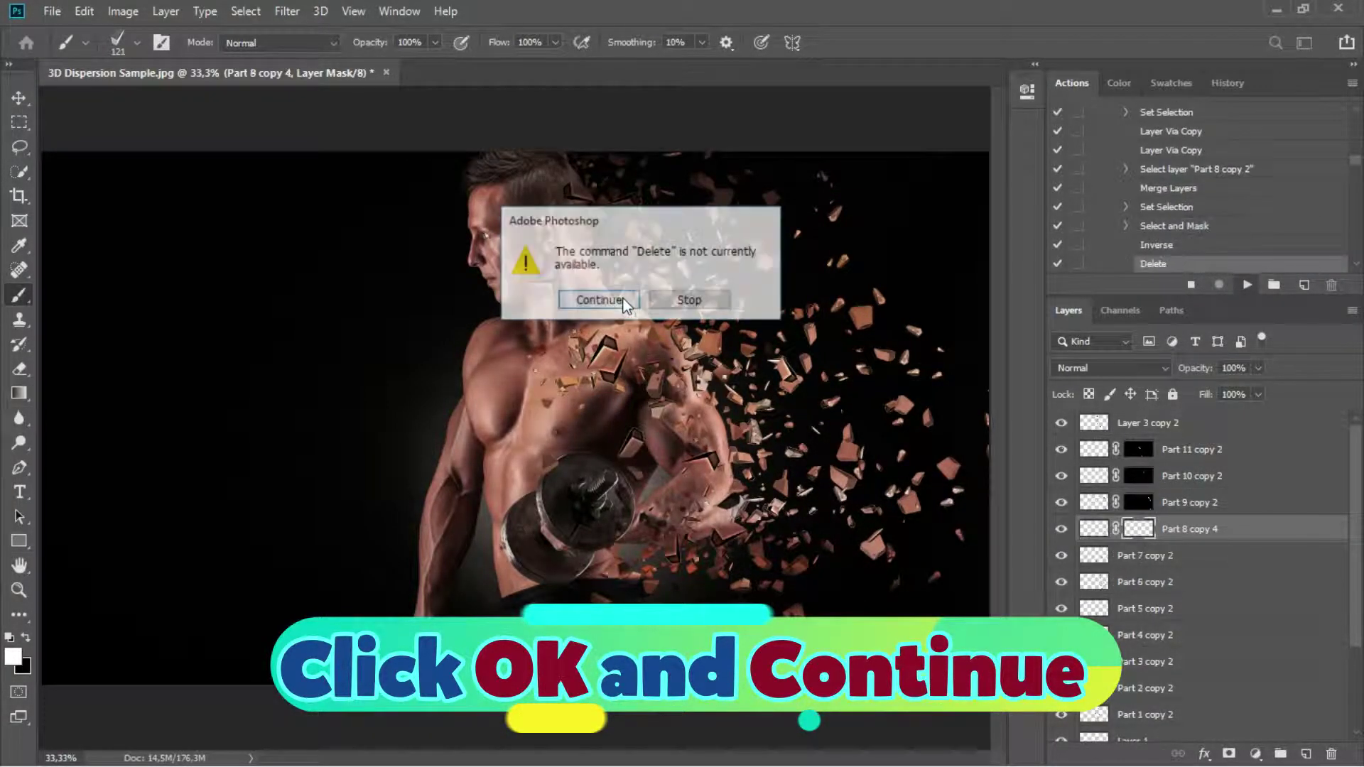
pyautogui.click(624, 302)
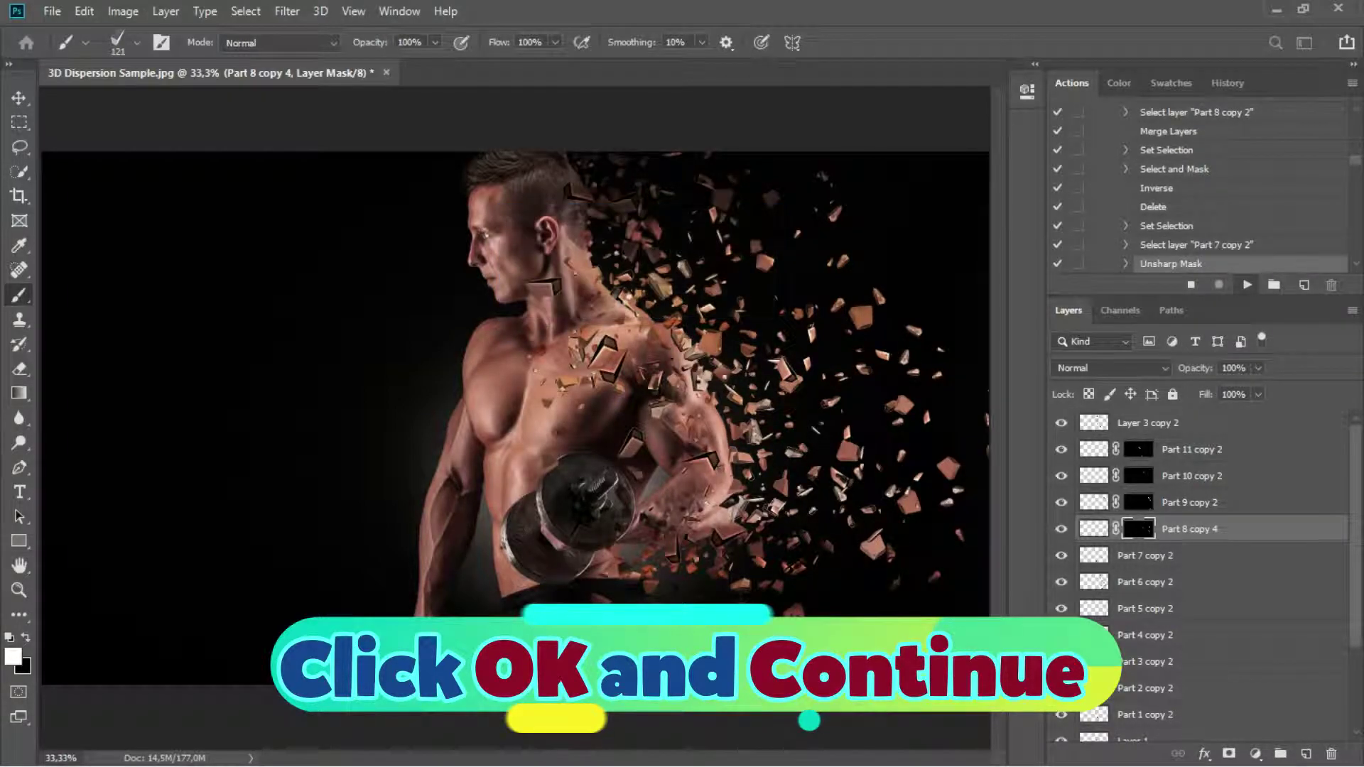
pyautogui.click(620, 301)
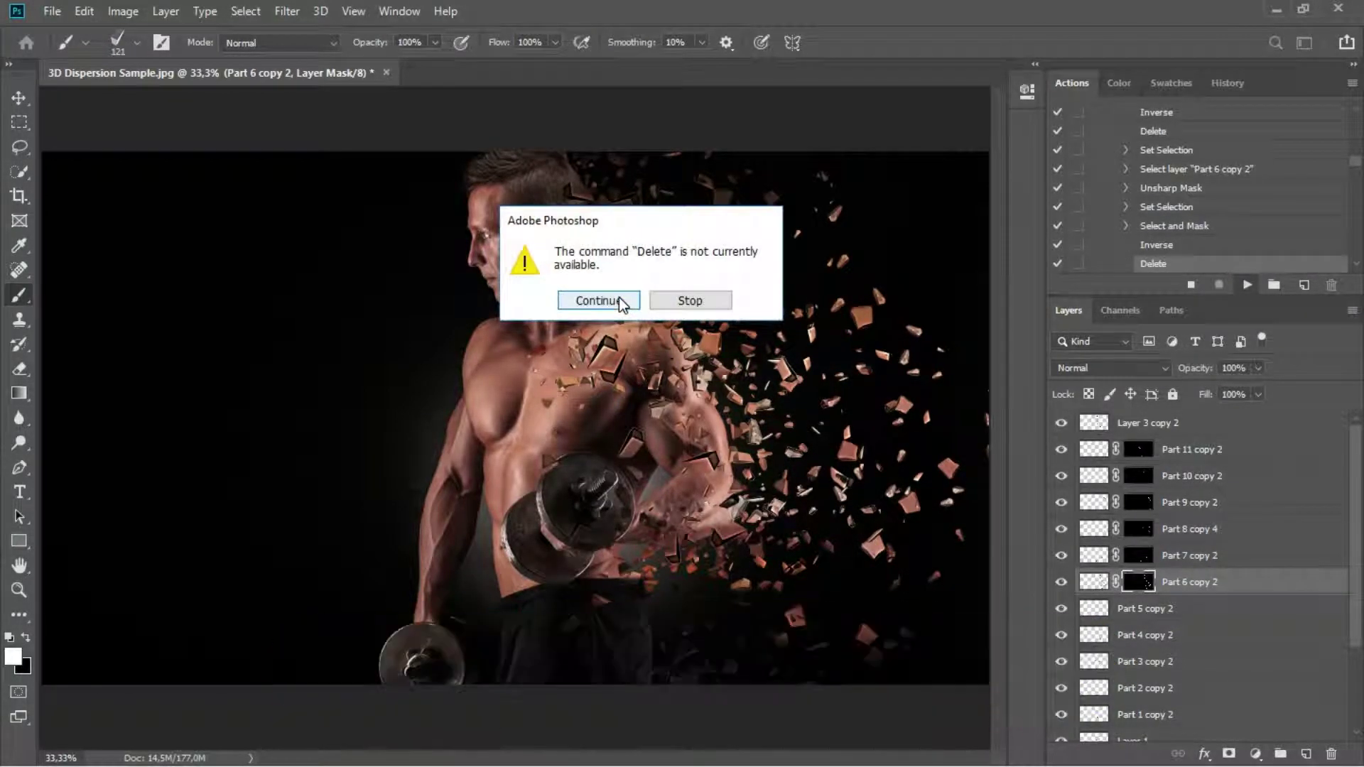
pyautogui.click(620, 302)
pyautogui.click(620, 302)
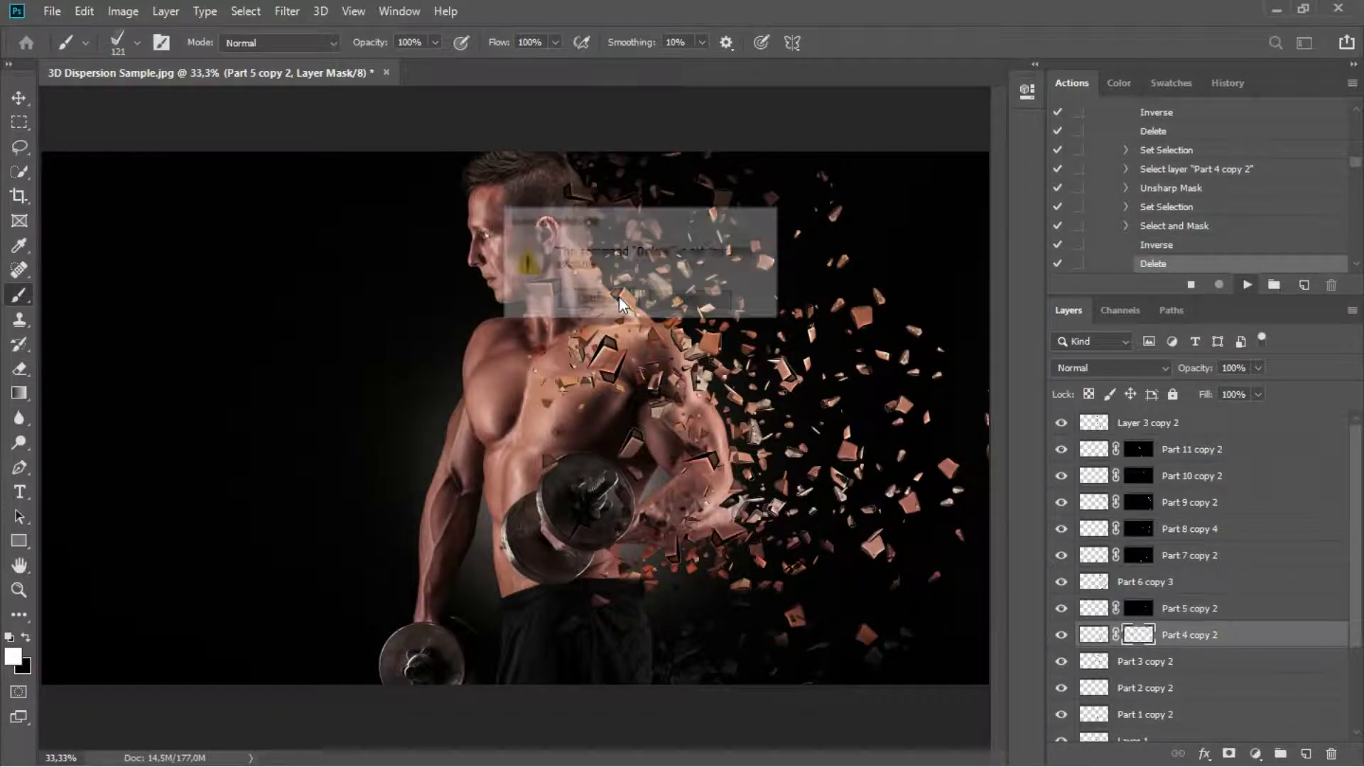
pyautogui.click(620, 301)
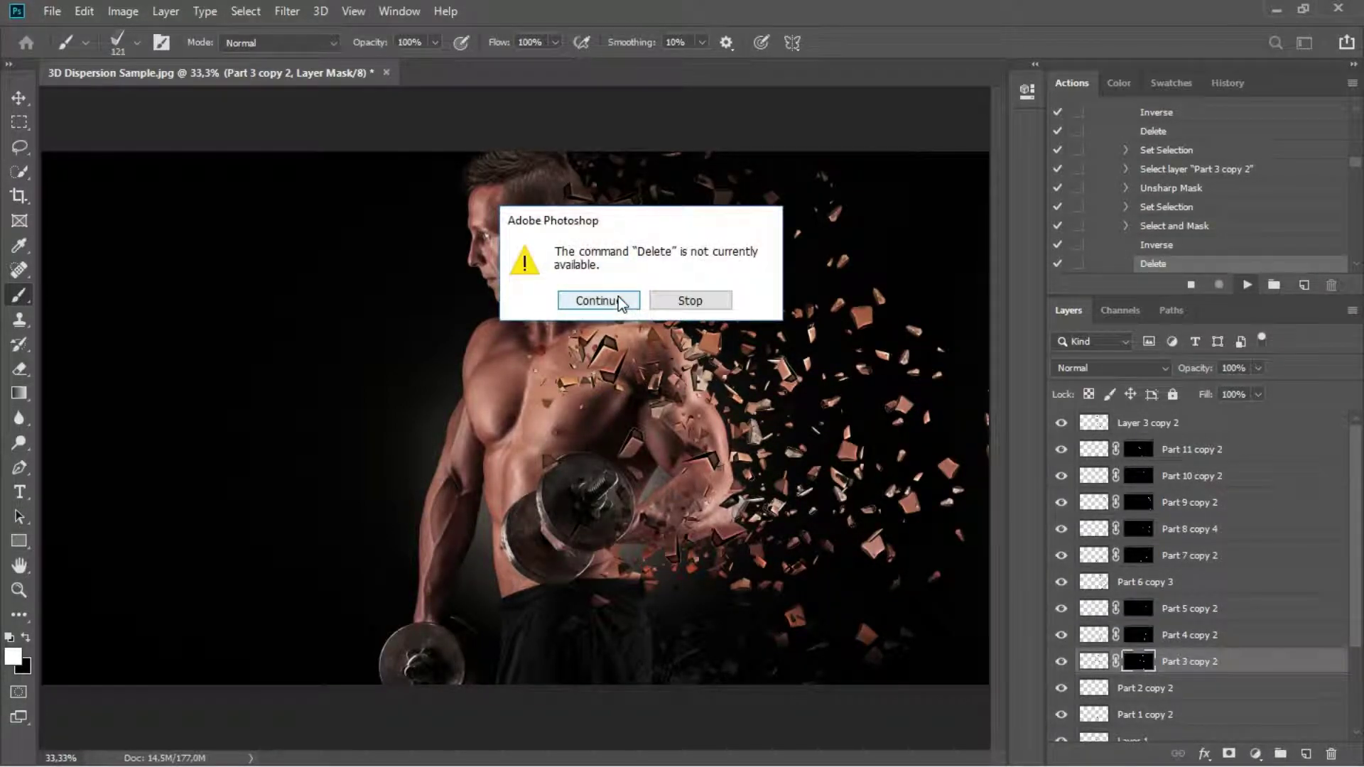
pyautogui.click(621, 302)
pyautogui.click(620, 302)
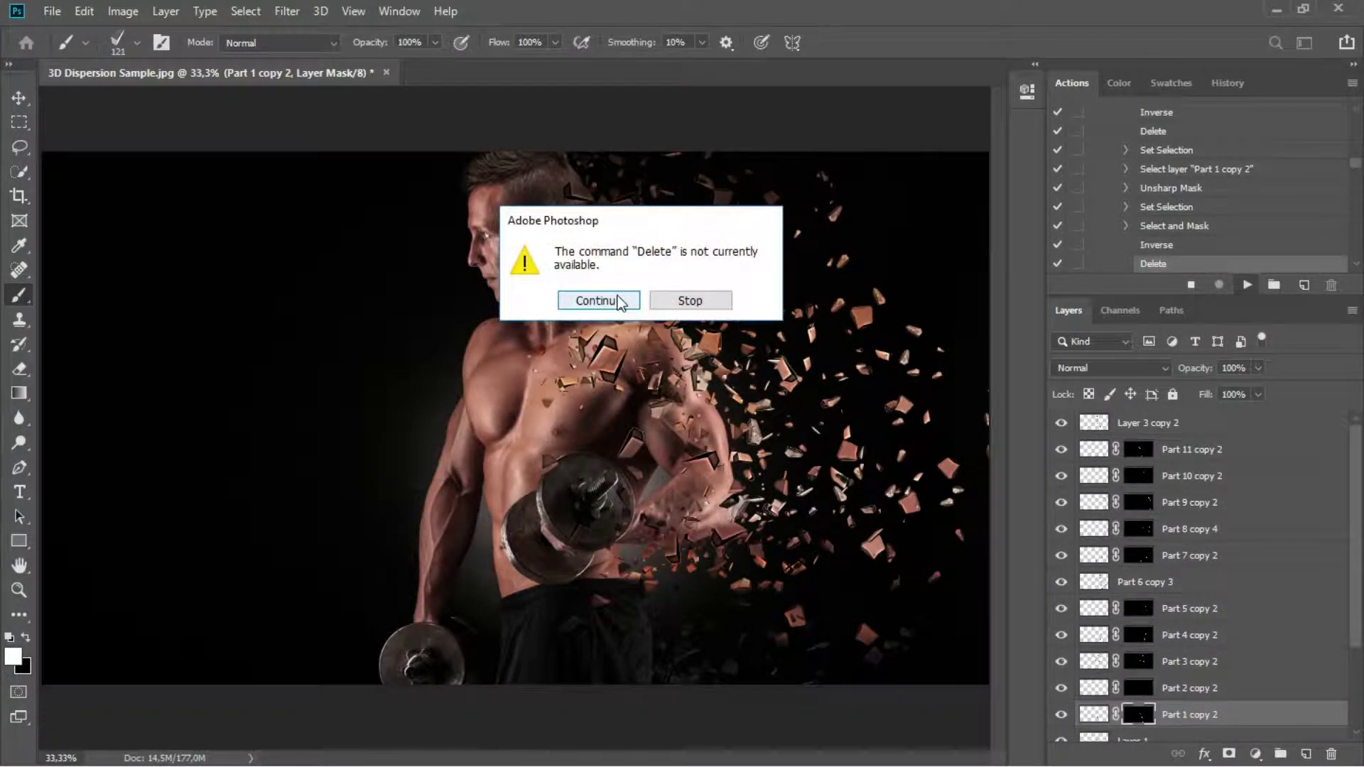
pyautogui.click(620, 302)
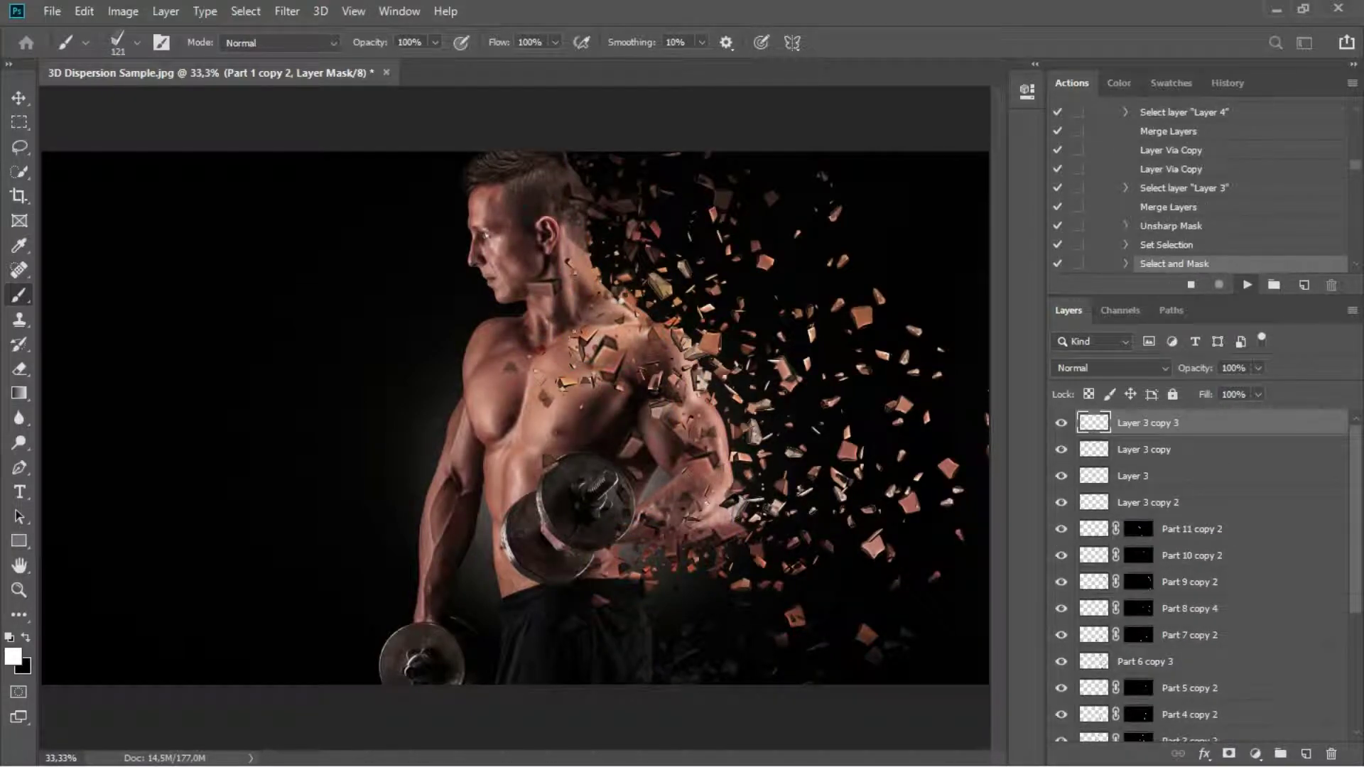
pyautogui.click(620, 302)
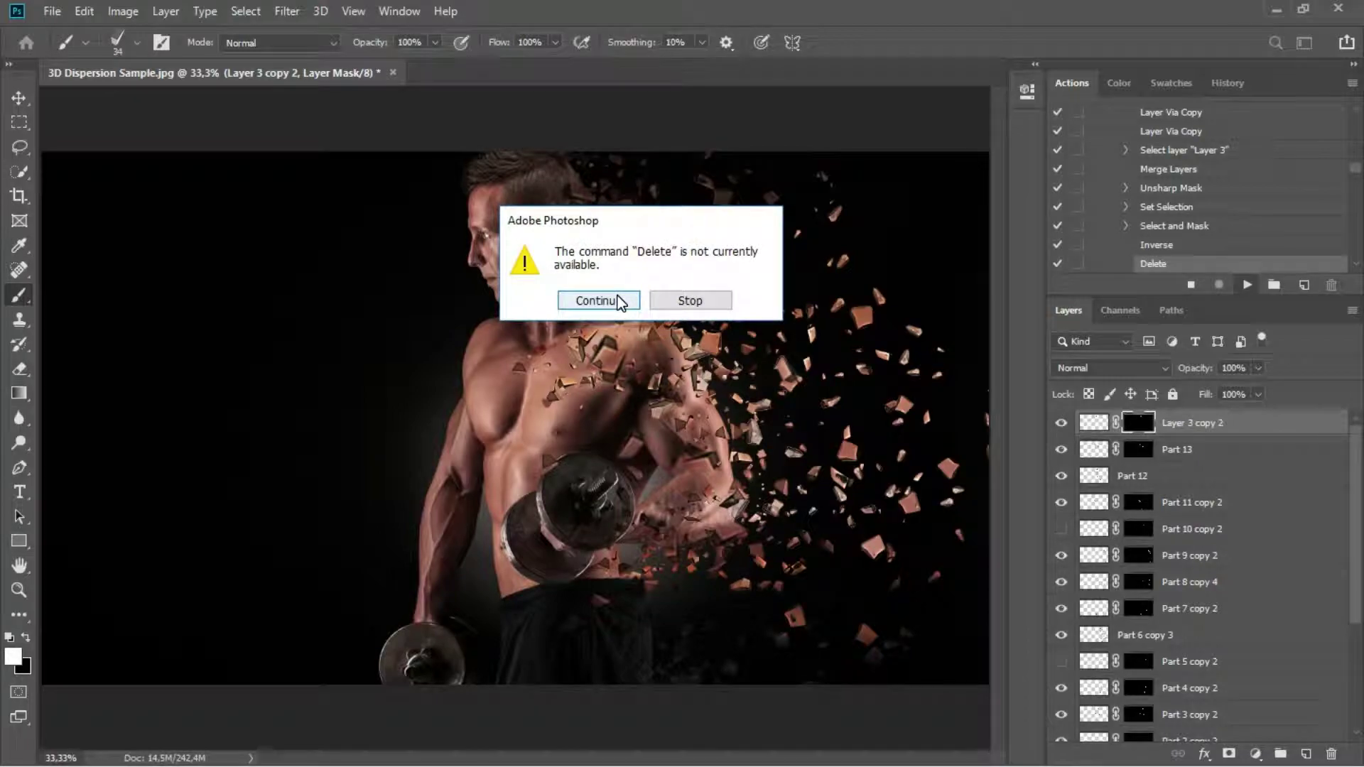
pyautogui.click(620, 301)
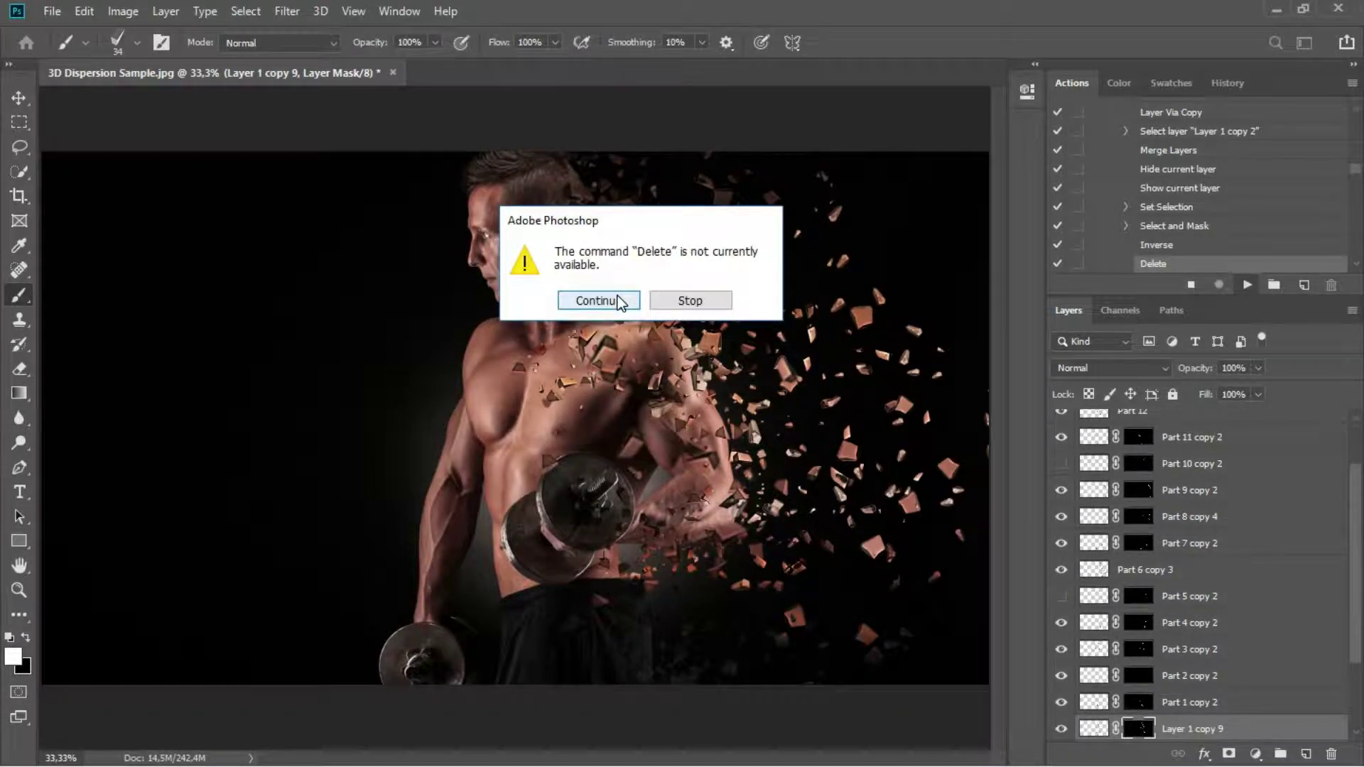
pyautogui.click(620, 302)
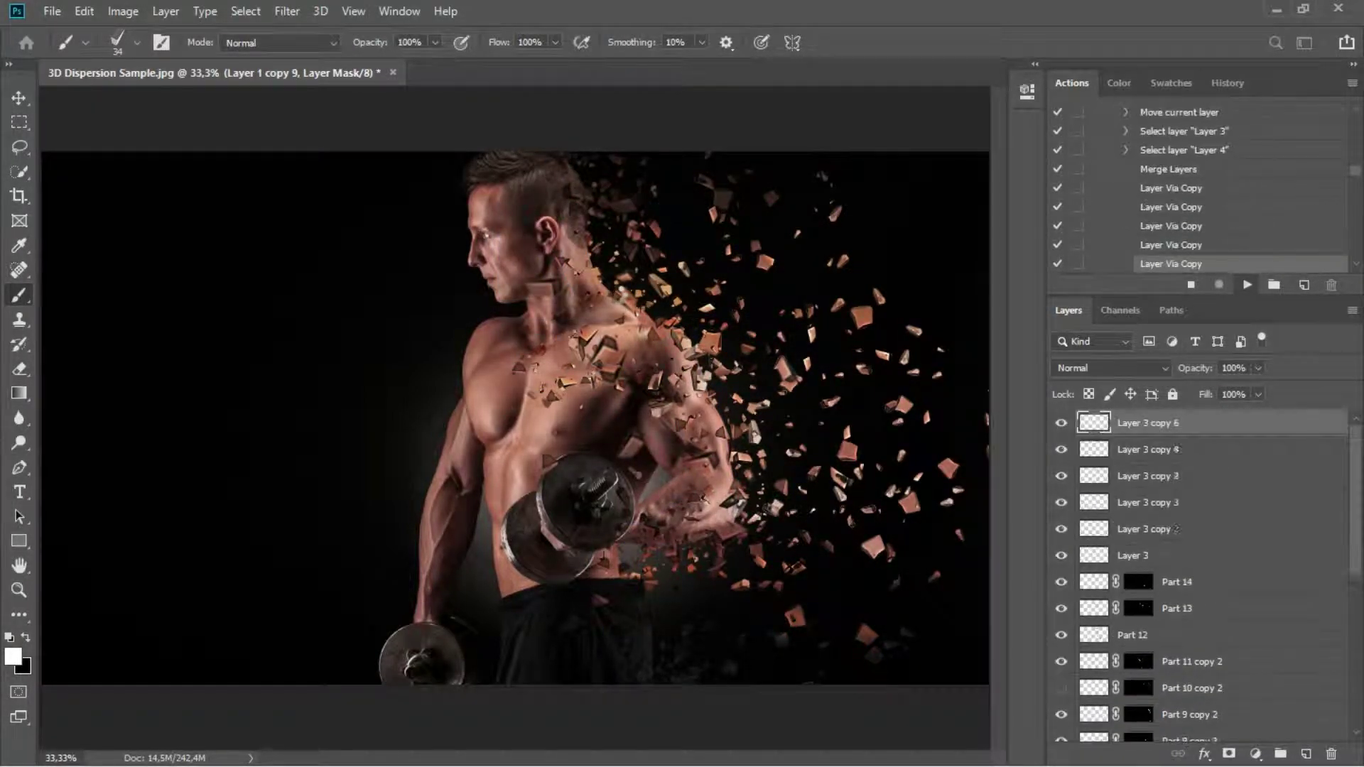
pyautogui.click(616, 299)
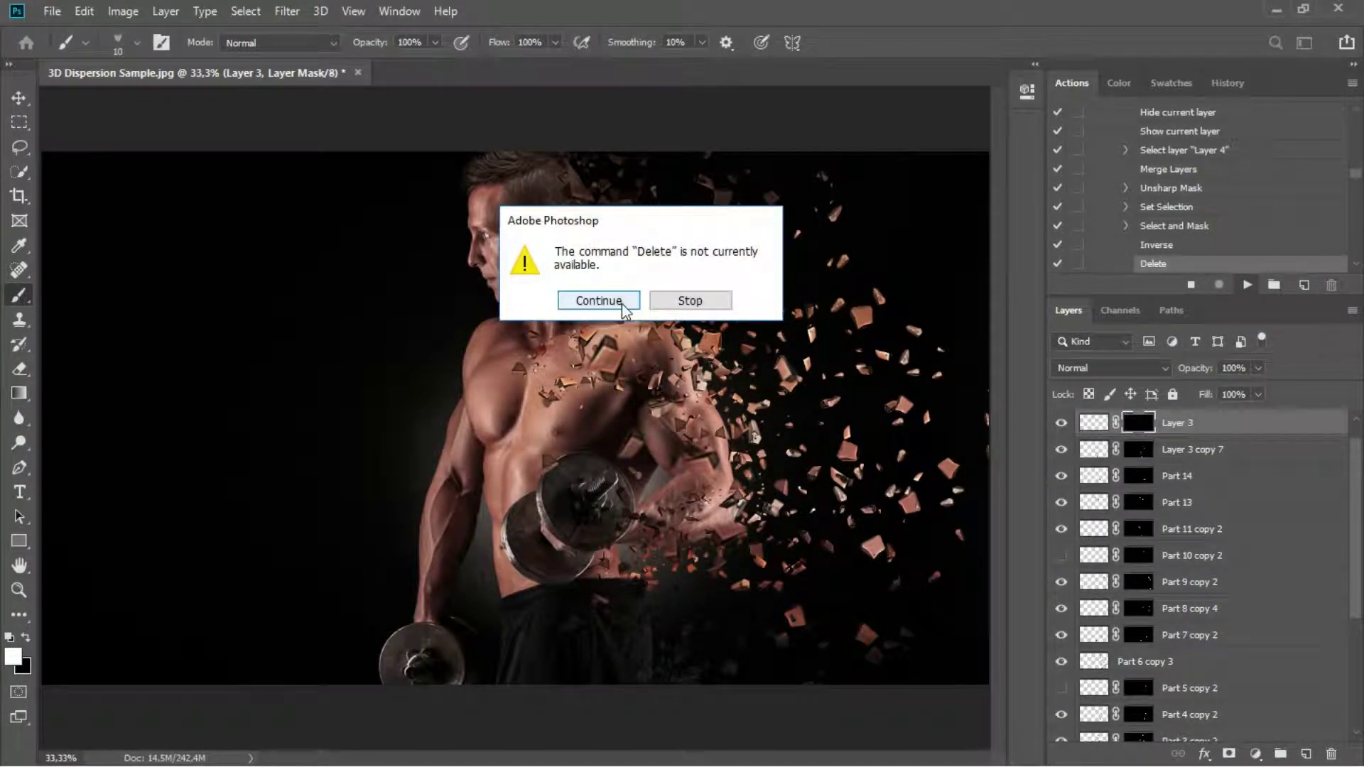
pyautogui.click(622, 304)
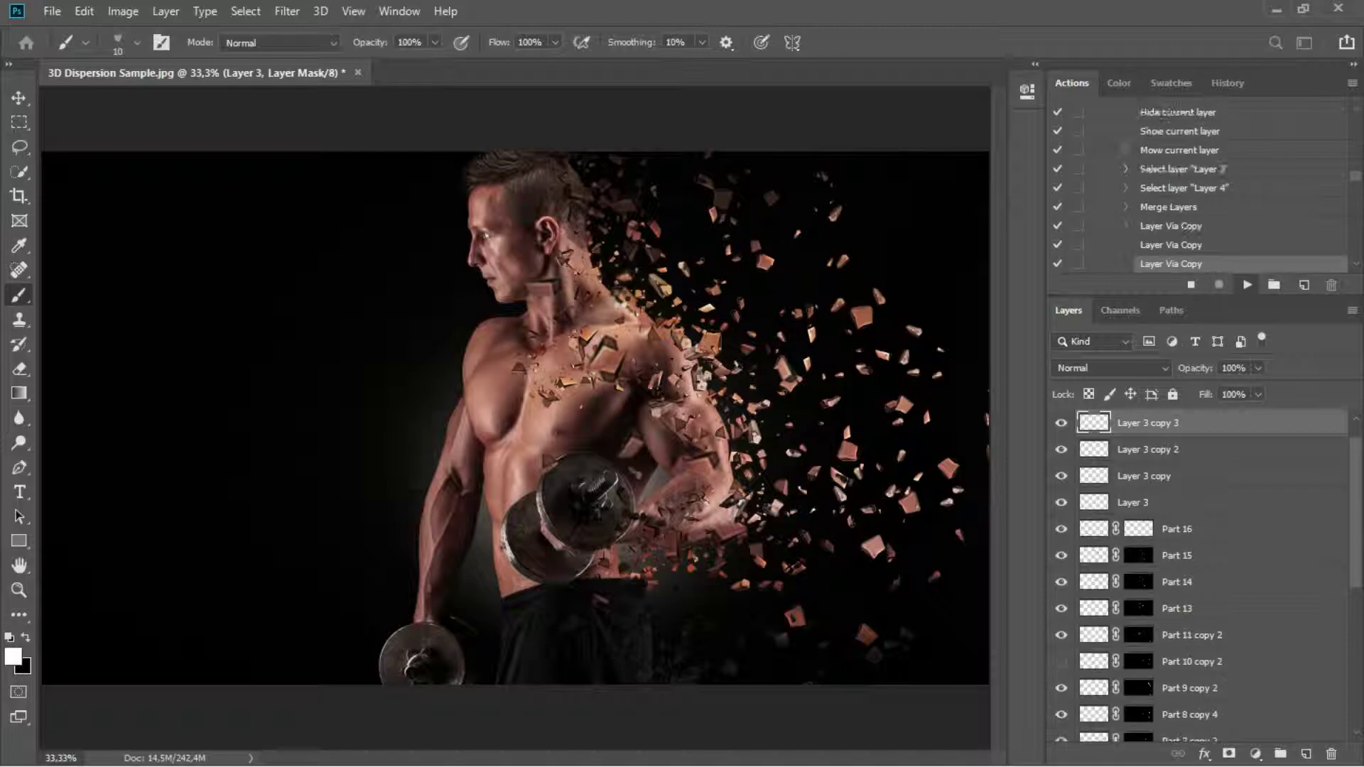
pyautogui.click(620, 303)
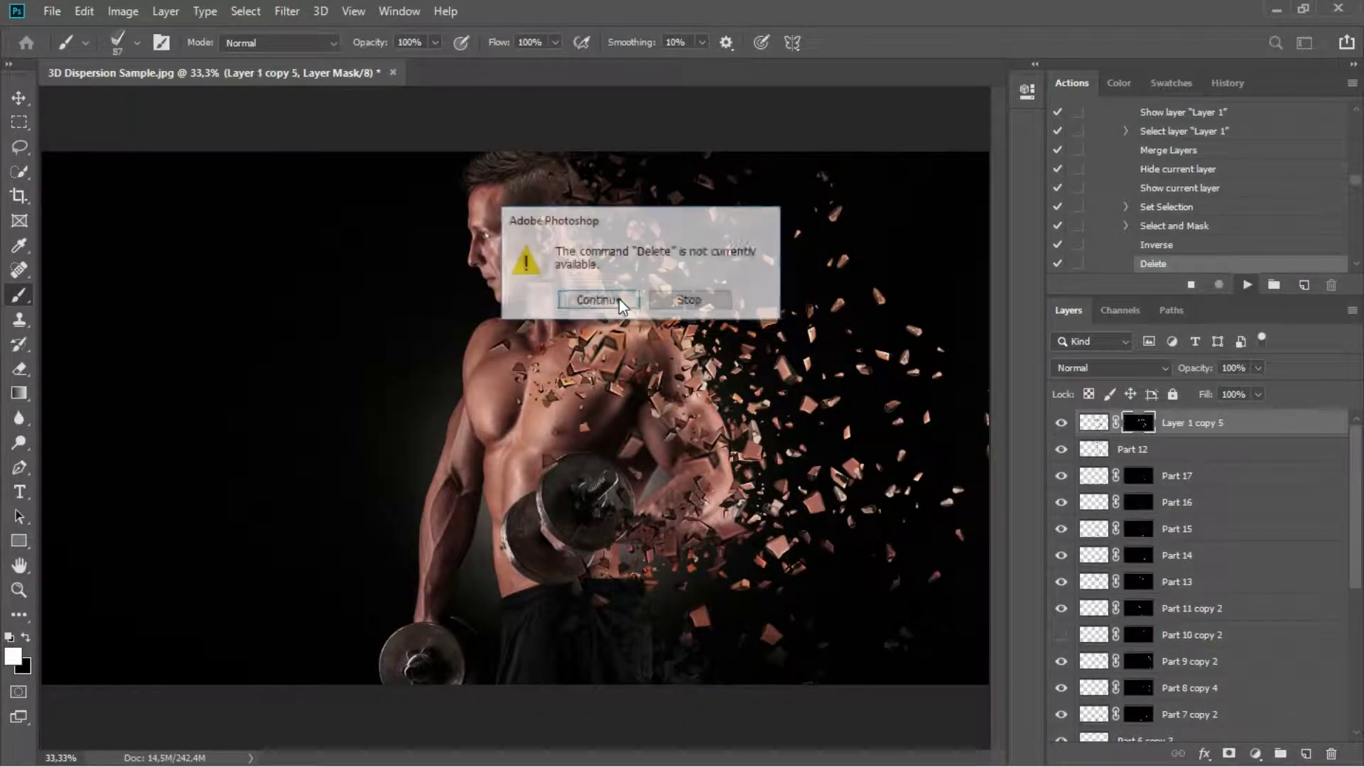
pyautogui.click(618, 302)
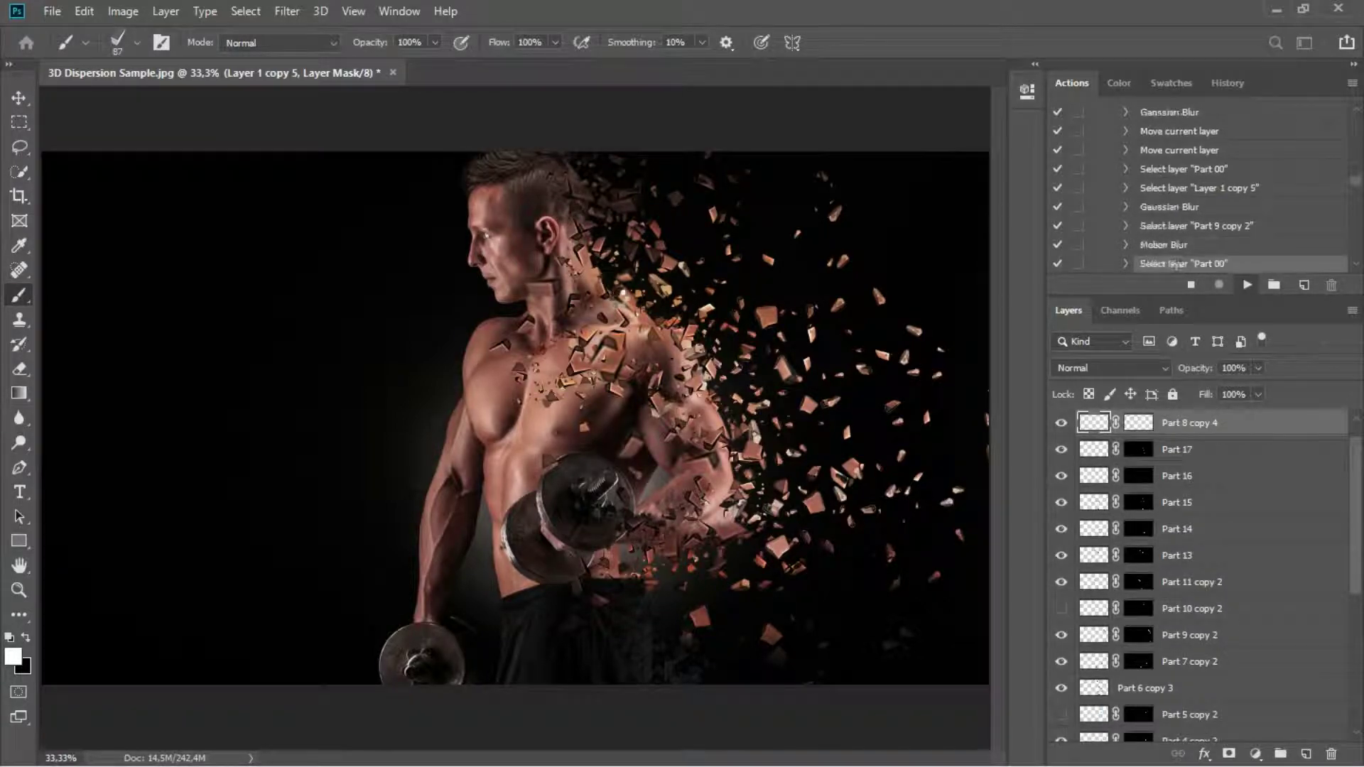
# Step: Keep continuing past the Delete warnings until the action reaches its Color area steps
pyautogui.click(618, 302)
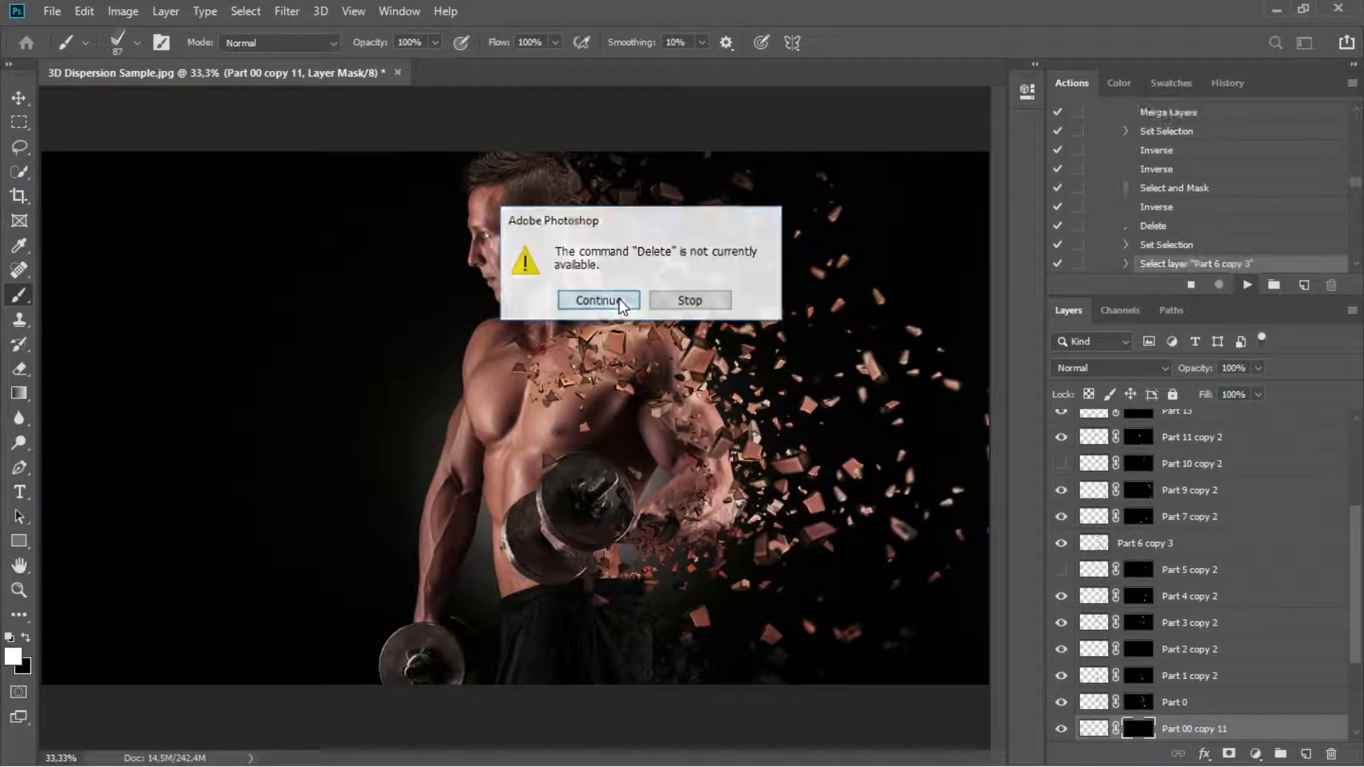
pyautogui.click(597, 300)
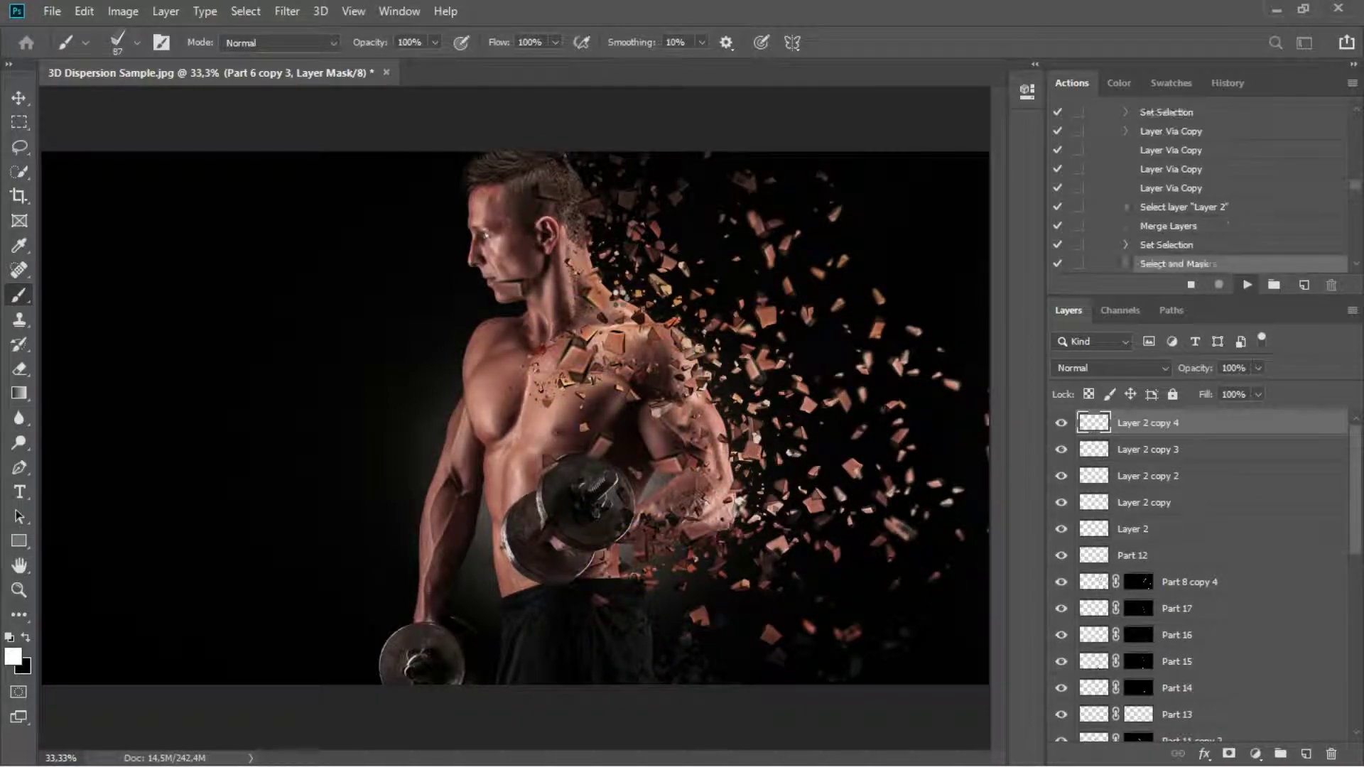
pyautogui.click(618, 302)
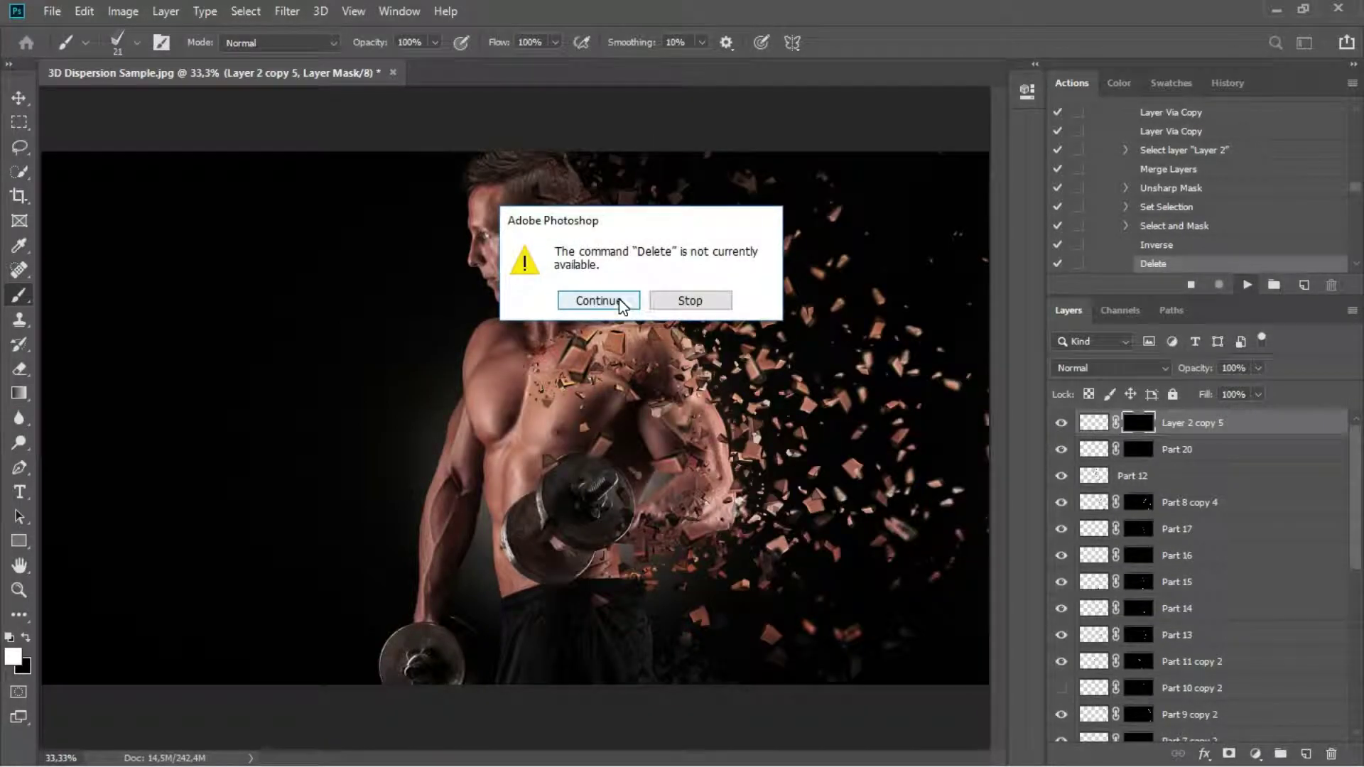
pyautogui.click(618, 303)
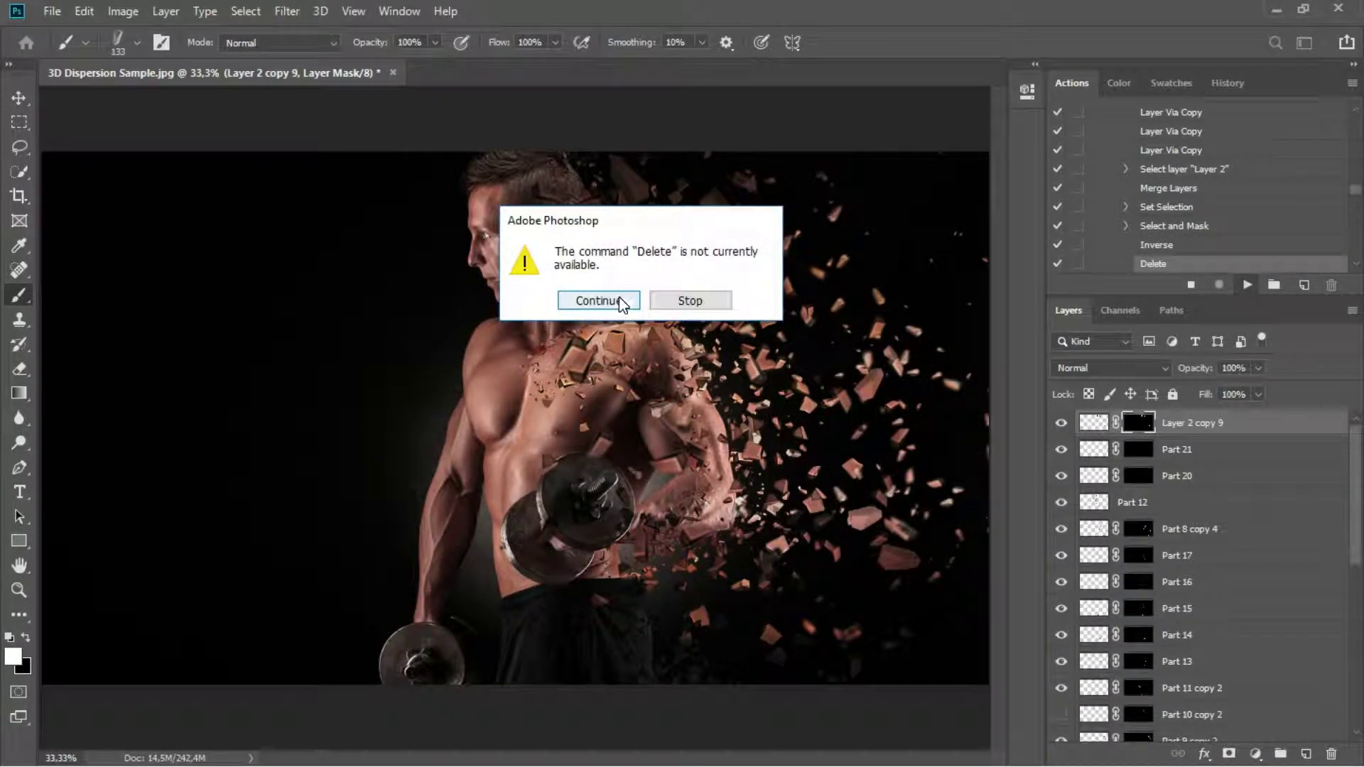
pyautogui.click(620, 299)
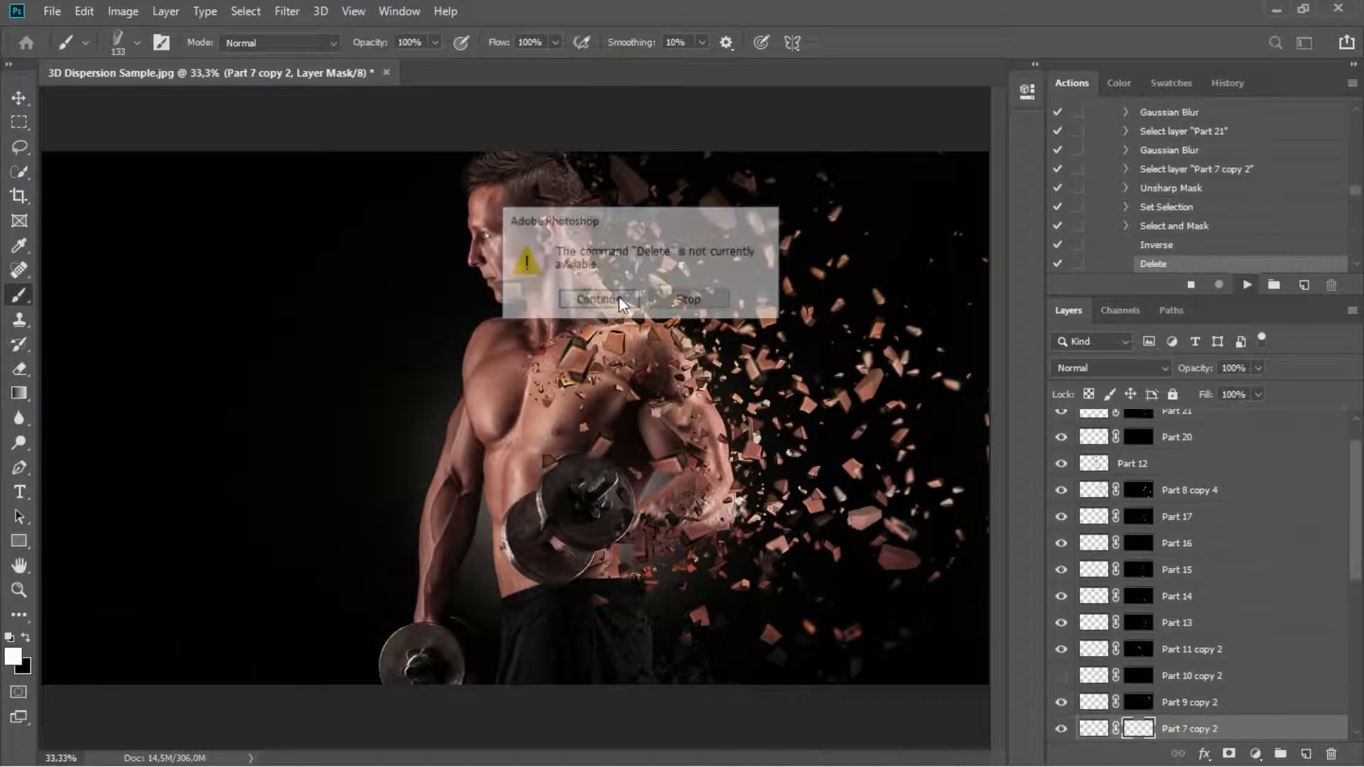
pyautogui.click(619, 301)
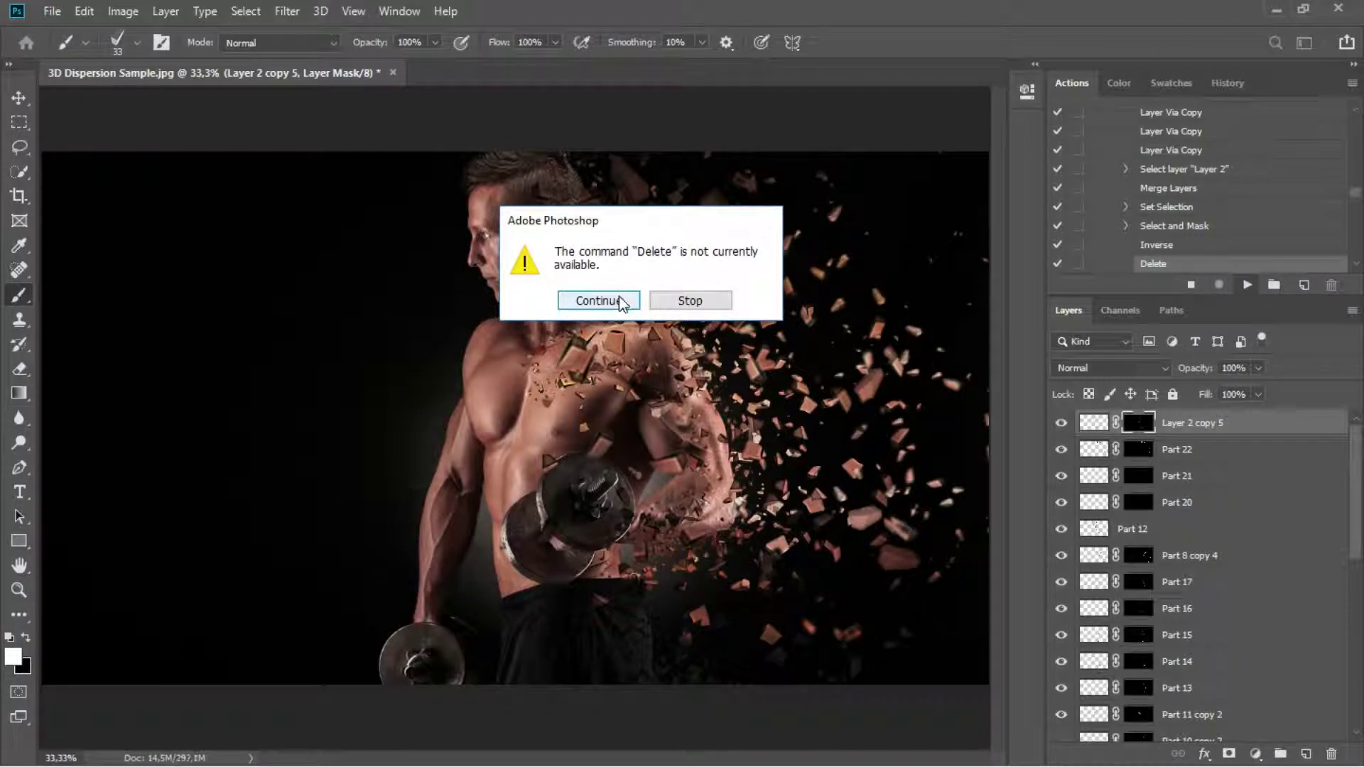
pyautogui.moveTo(609, 231); pyautogui.dragTo(628, 237)
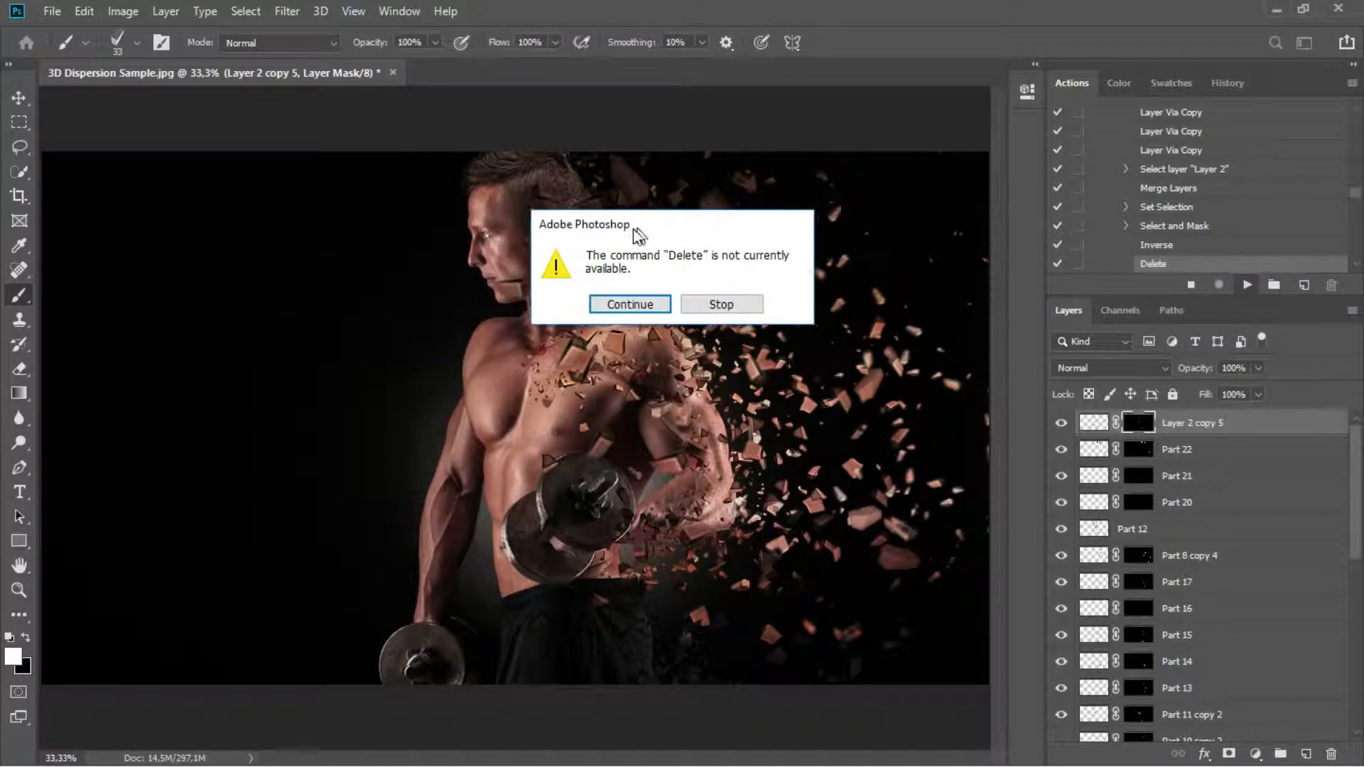
pyautogui.click(618, 307)
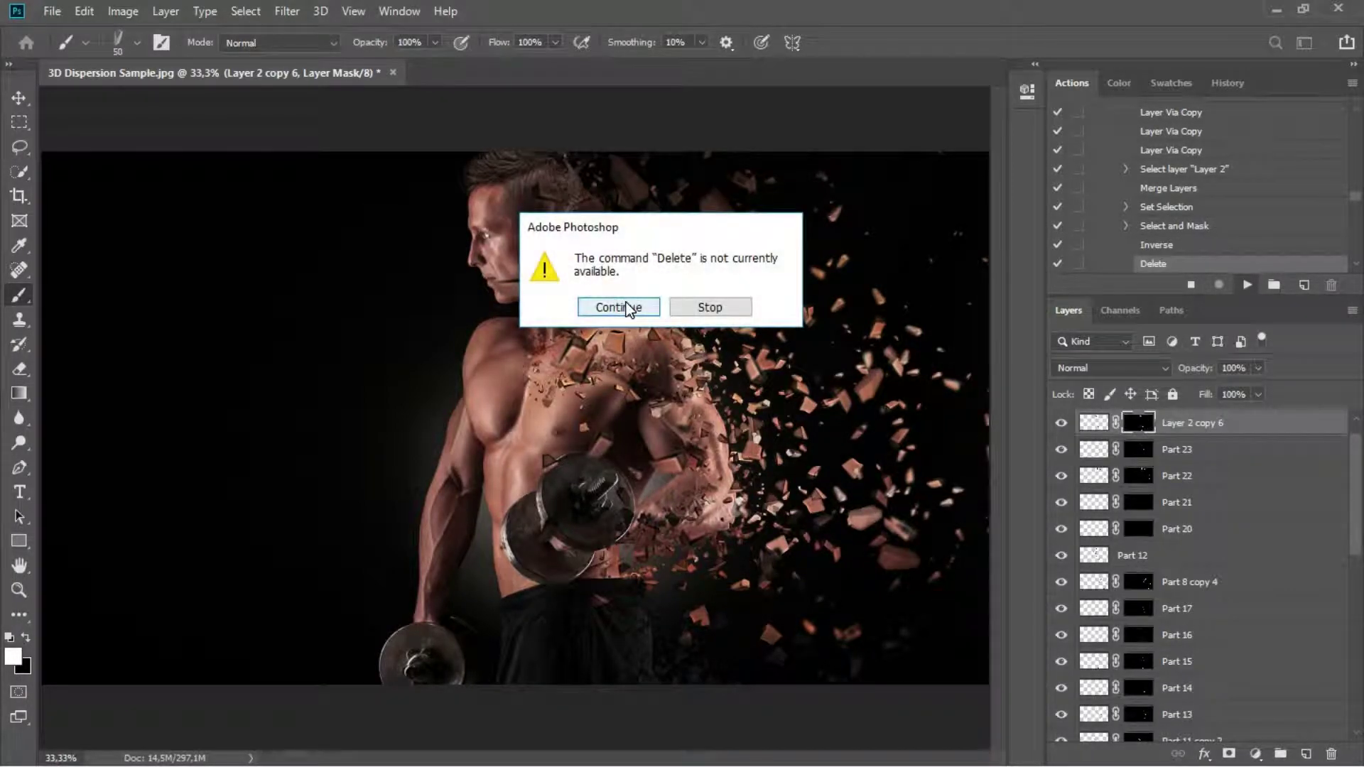
pyautogui.click(618, 307)
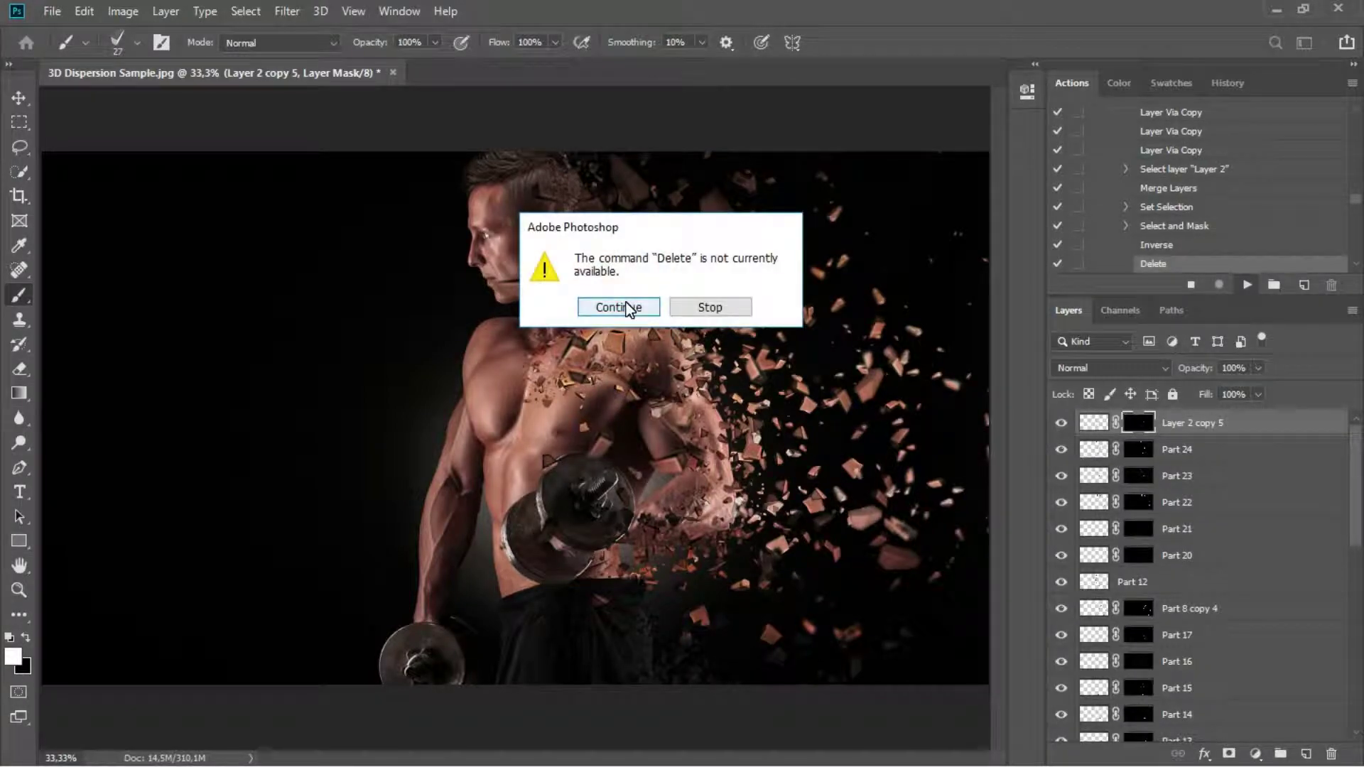
pyautogui.click(622, 307)
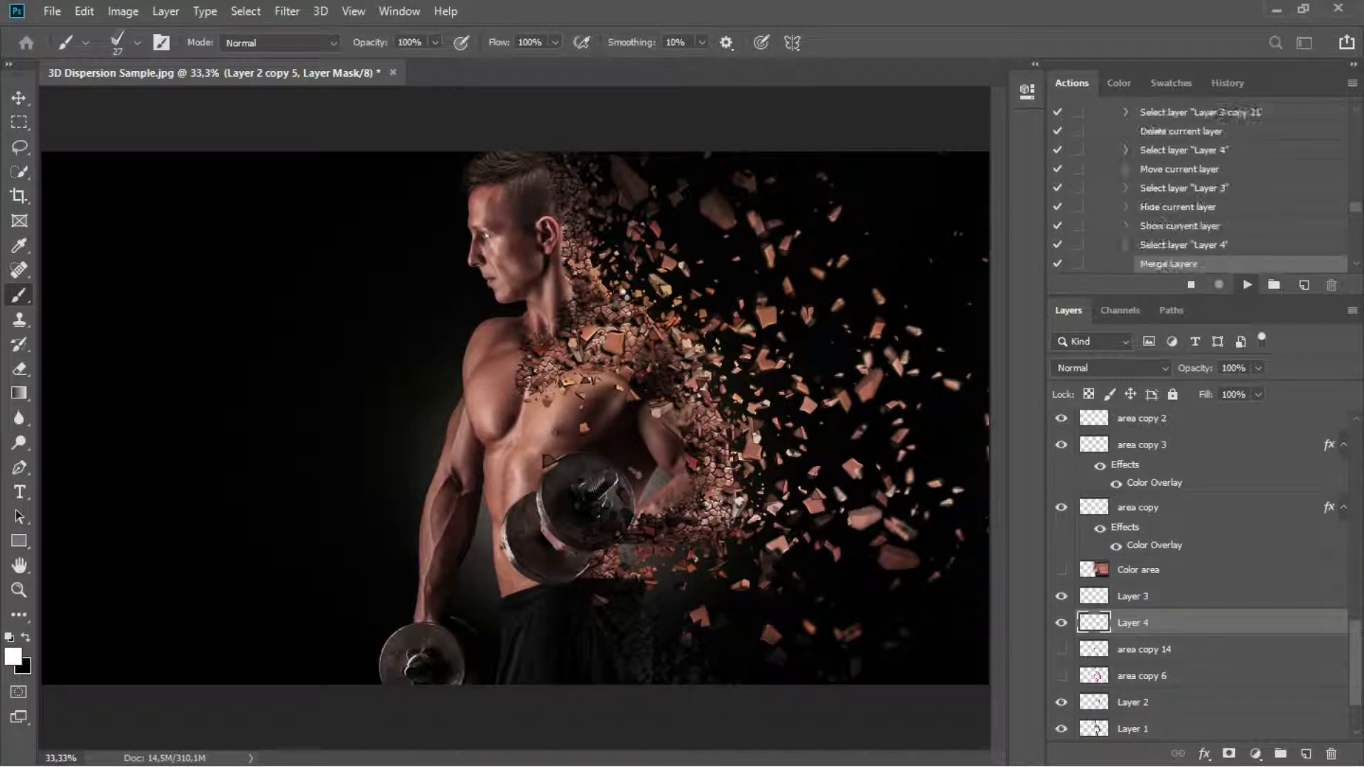
pyautogui.click(622, 307)
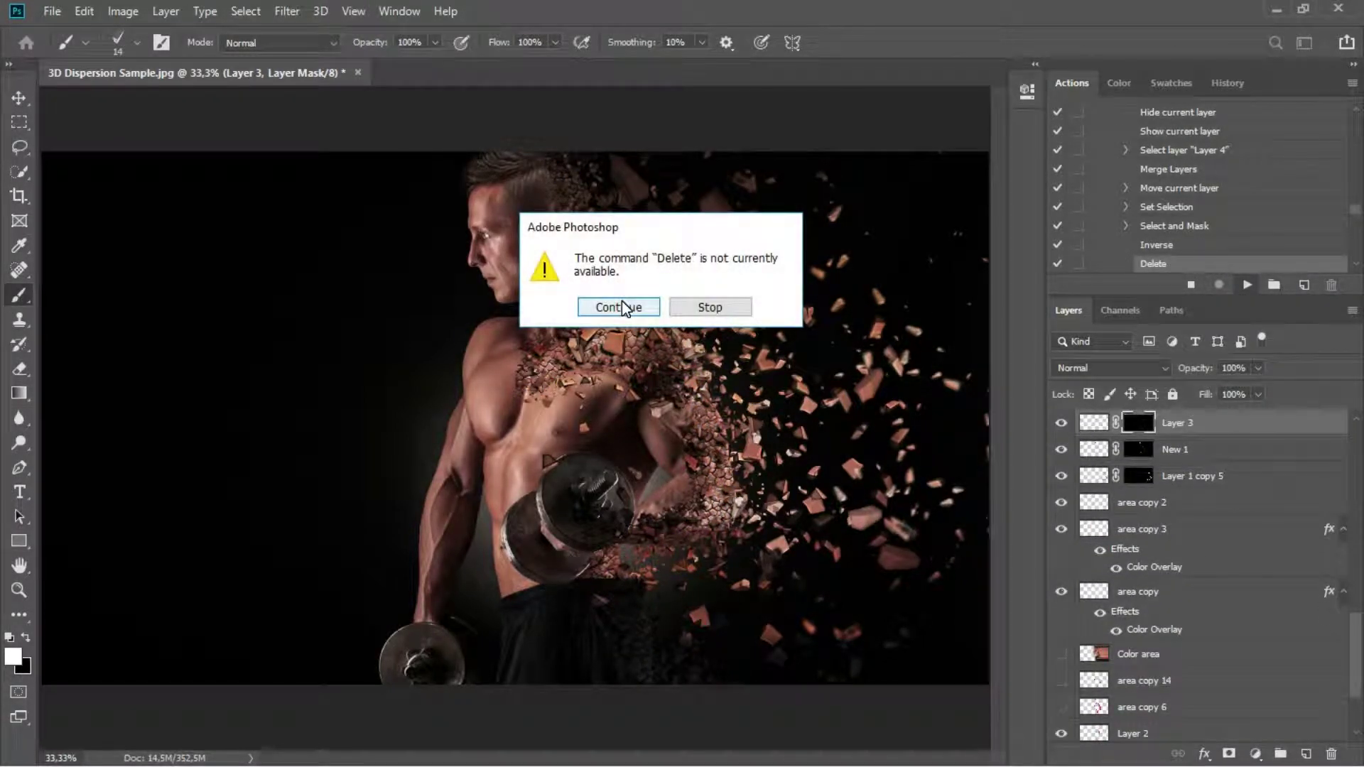
pyautogui.click(622, 307)
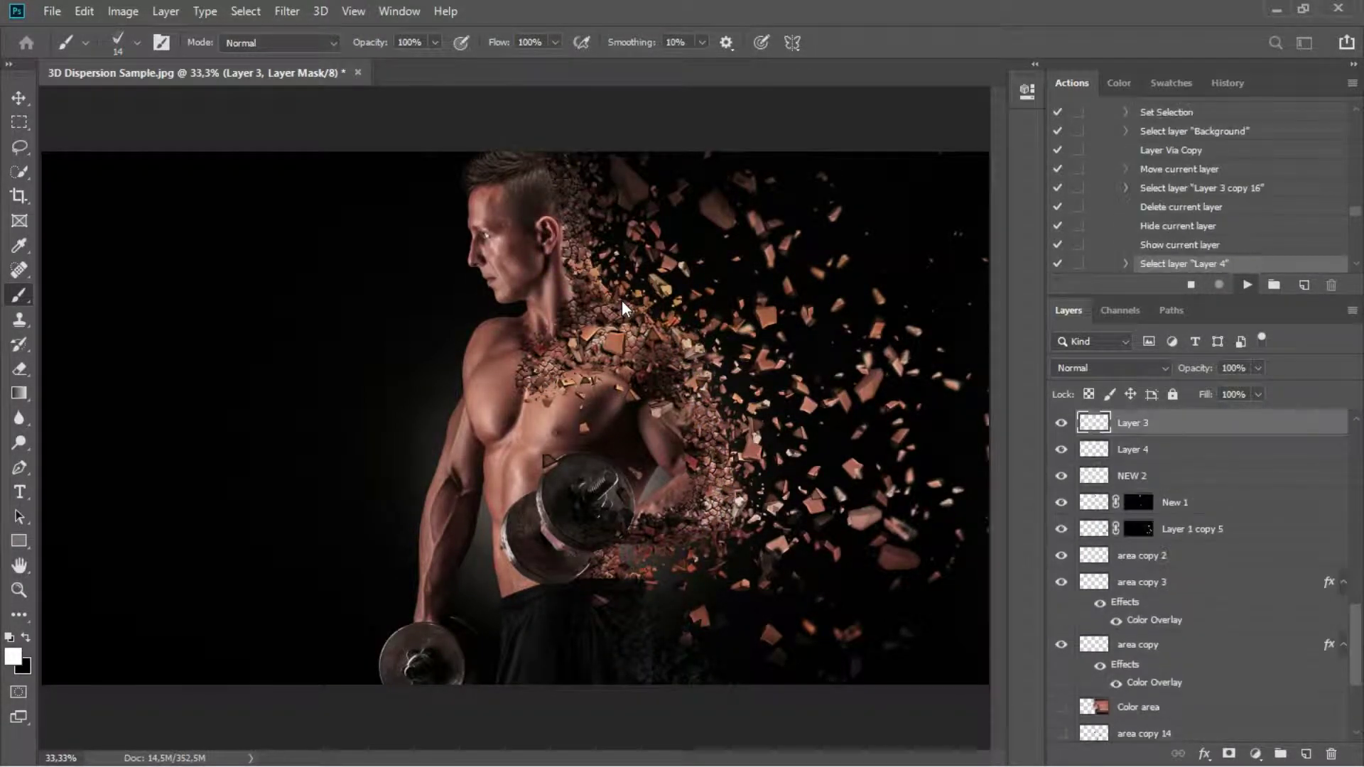
pyautogui.click(622, 306)
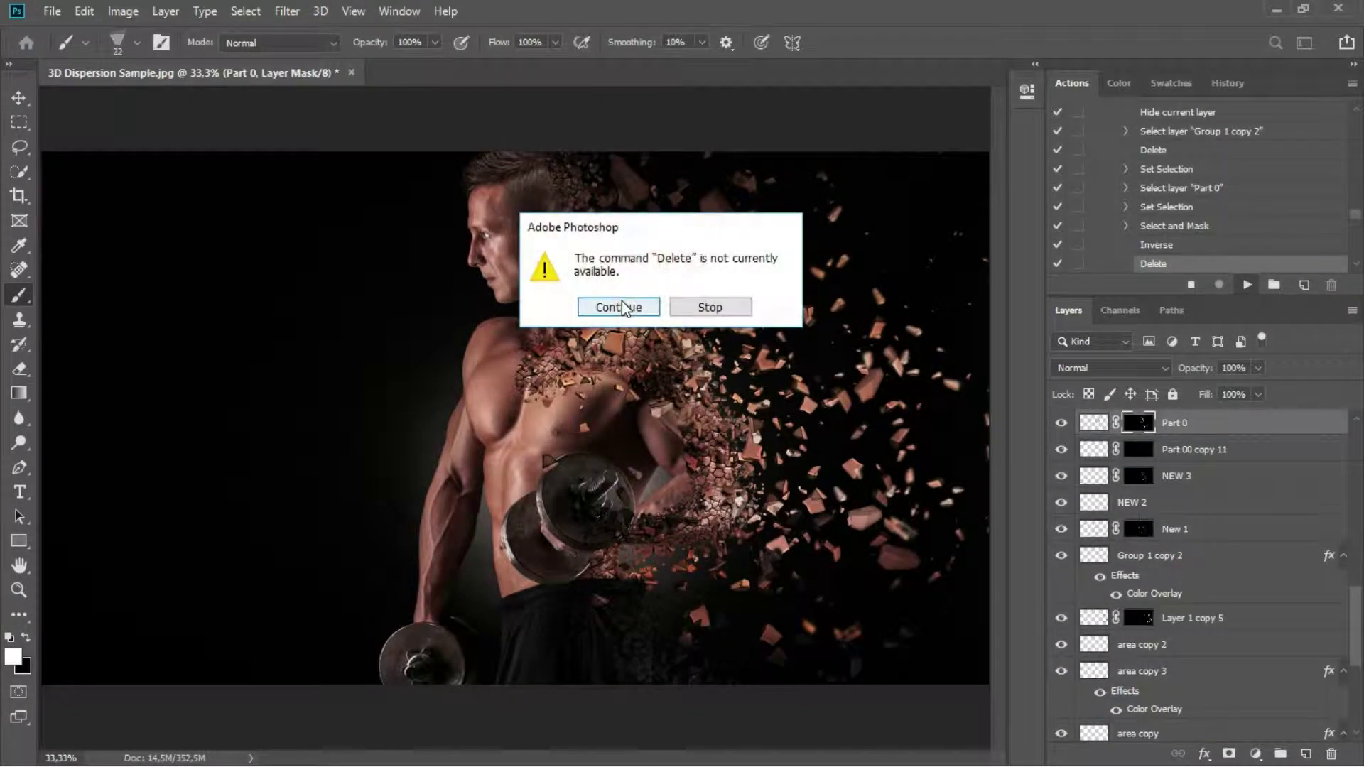
pyautogui.click(622, 307)
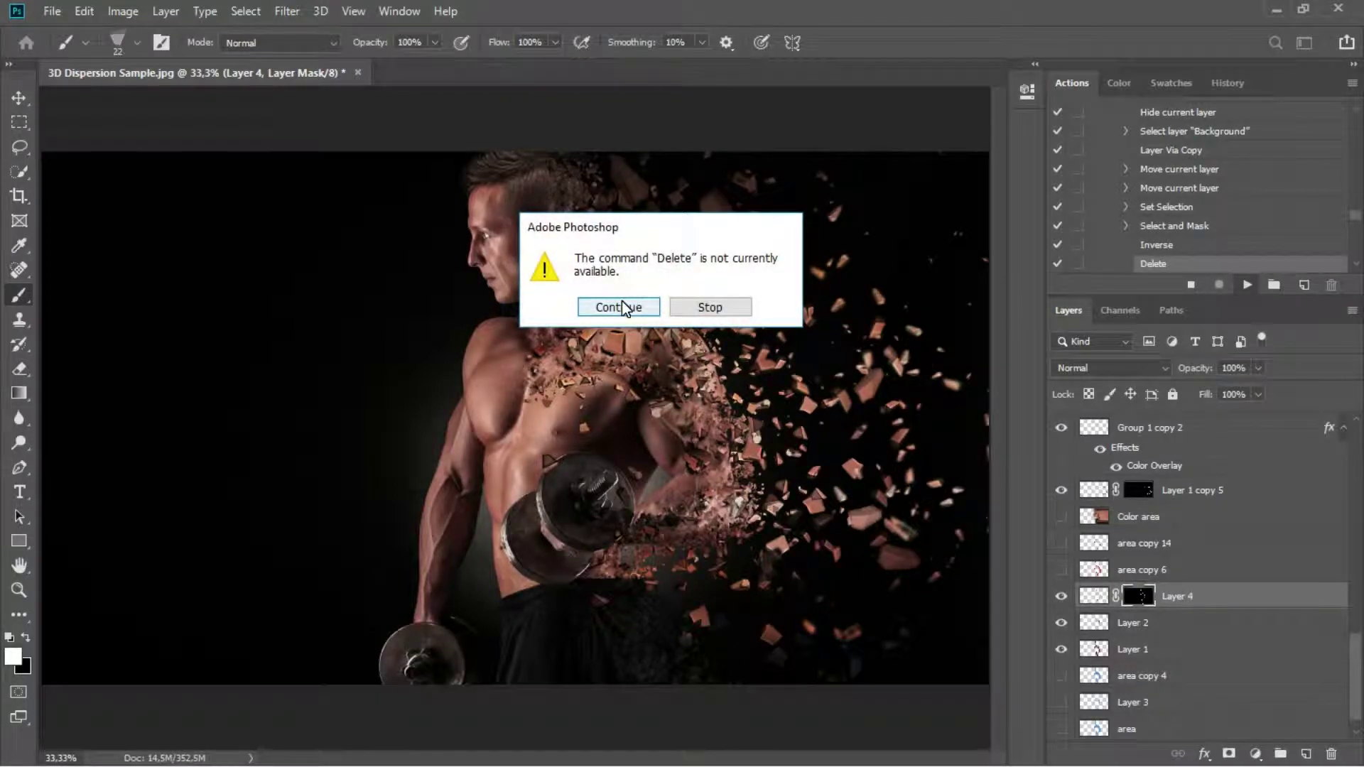
pyautogui.click(622, 308)
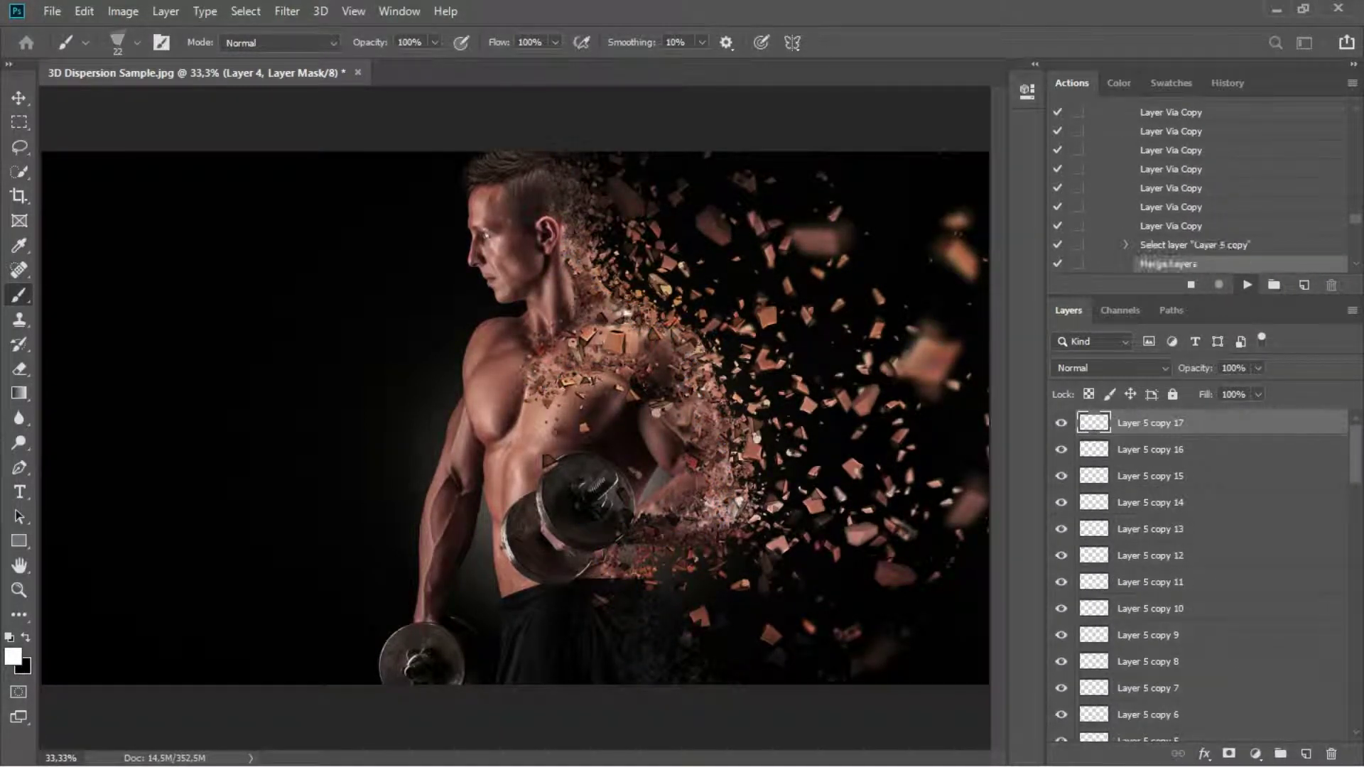
pyautogui.click(622, 308)
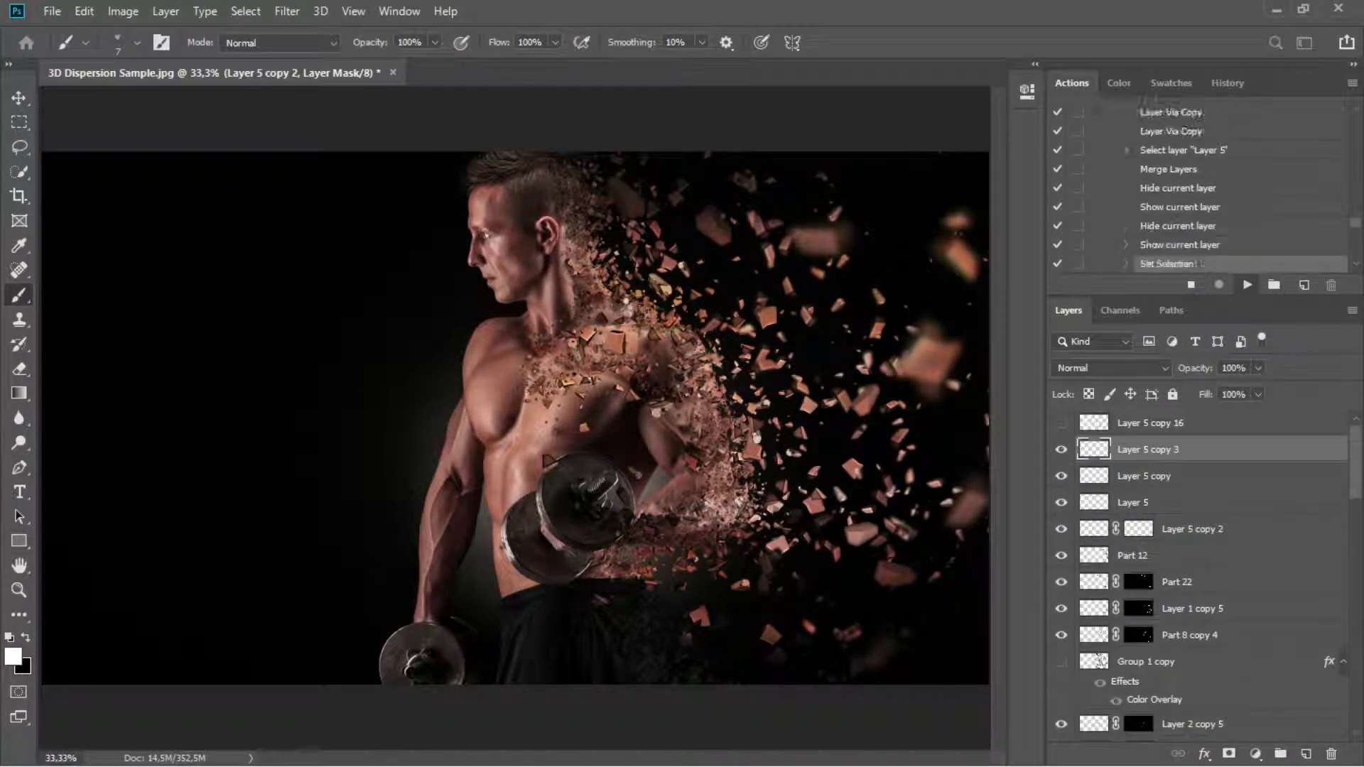
pyautogui.click(621, 308)
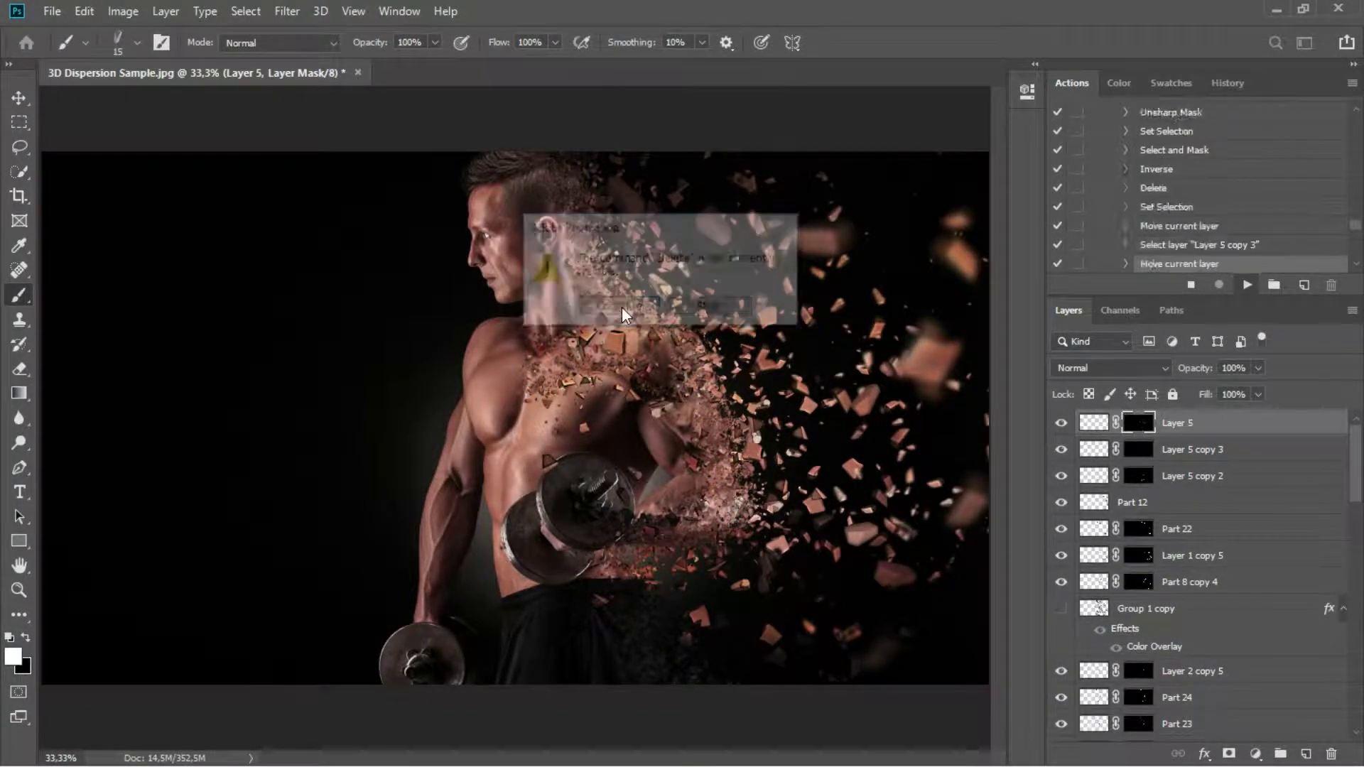
pyautogui.click(621, 309)
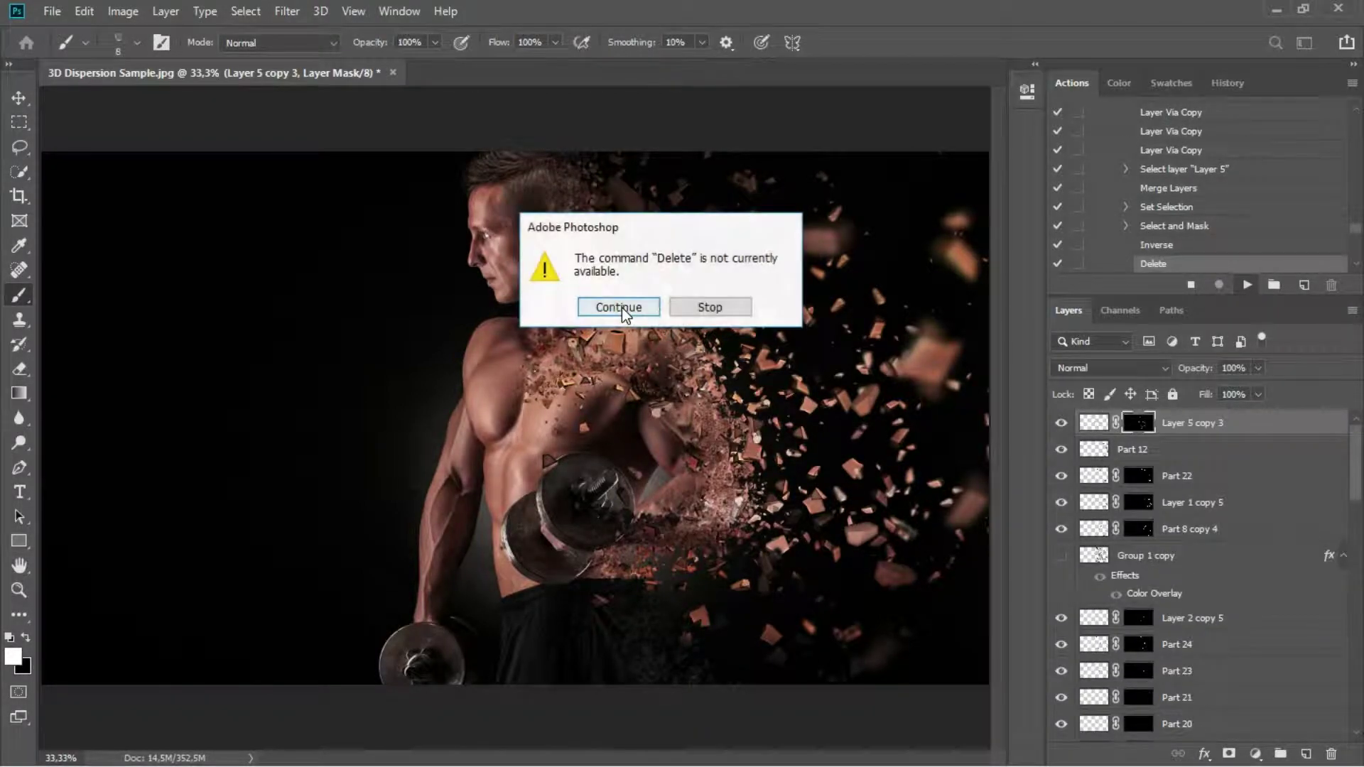
pyautogui.click(621, 305)
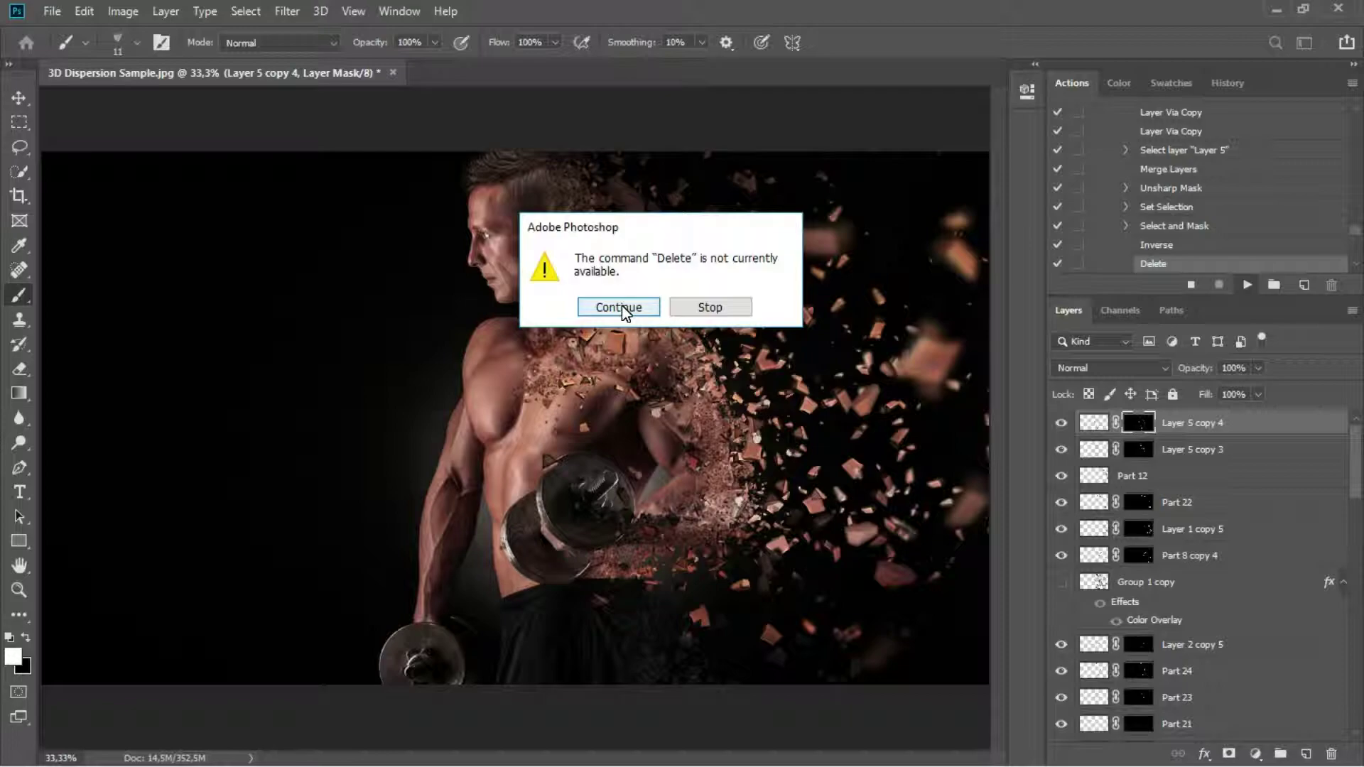
pyautogui.click(618, 307)
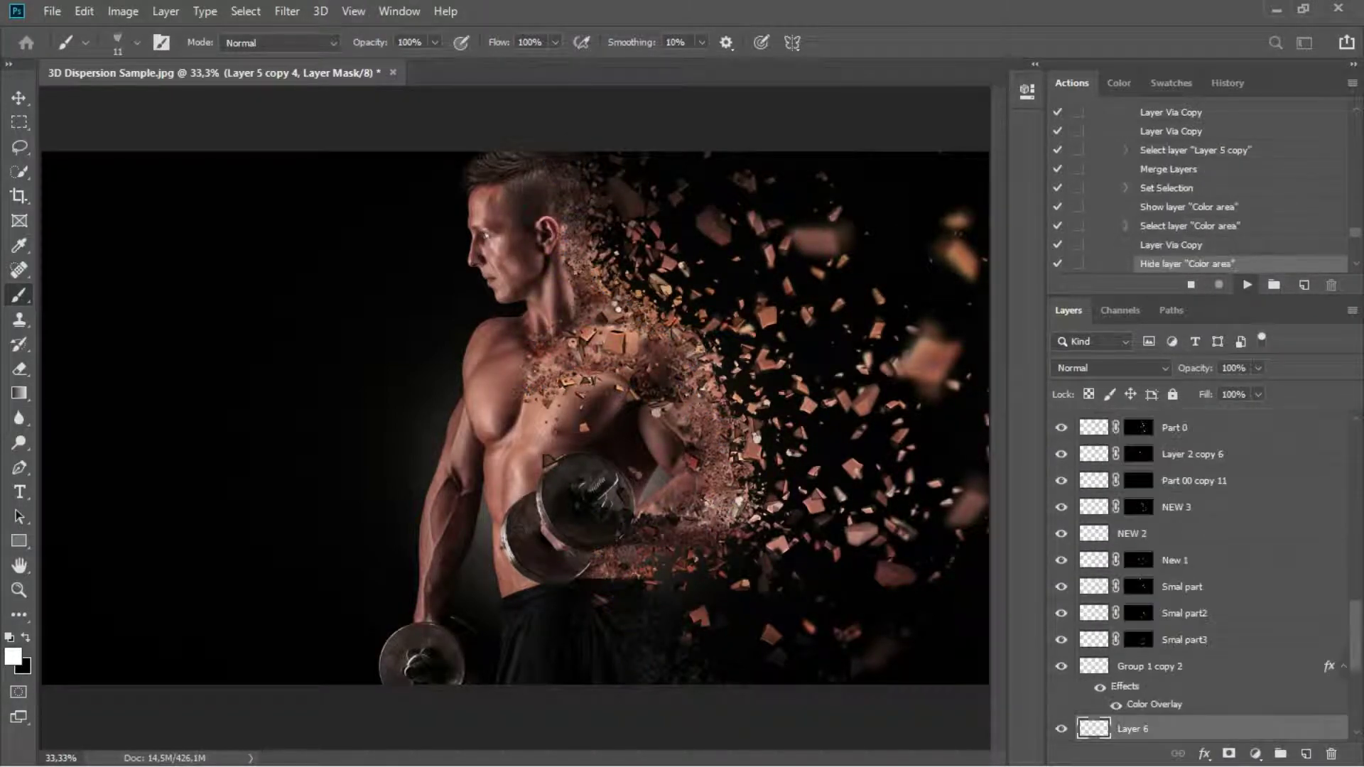
# Step: Continue past the last warnings so the Right action finishes with its grouped layers
pyautogui.click(622, 306)
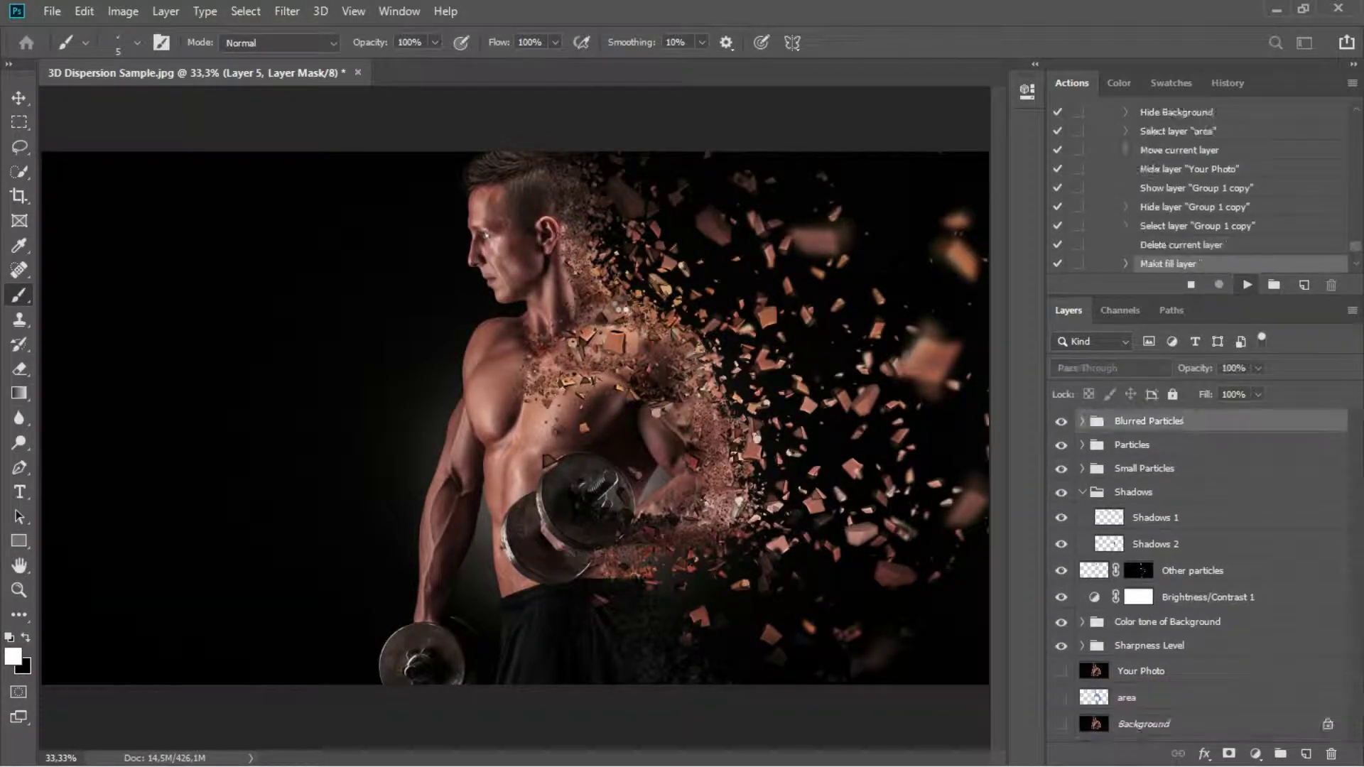
pyautogui.click(619, 307)
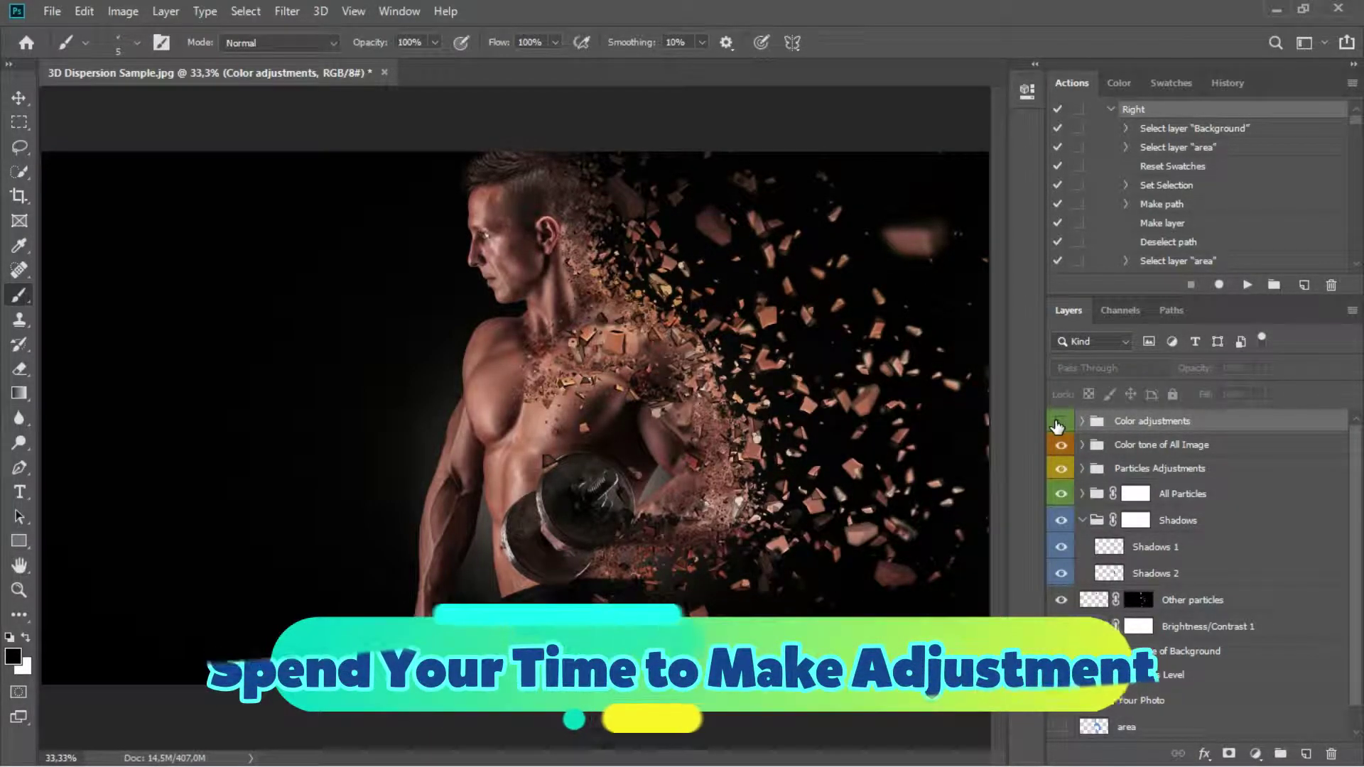
# Step: Zoom in, pan toward the man's head, and toggle the photo off and on to compare
pyautogui.hotkey('ctrl', '+')
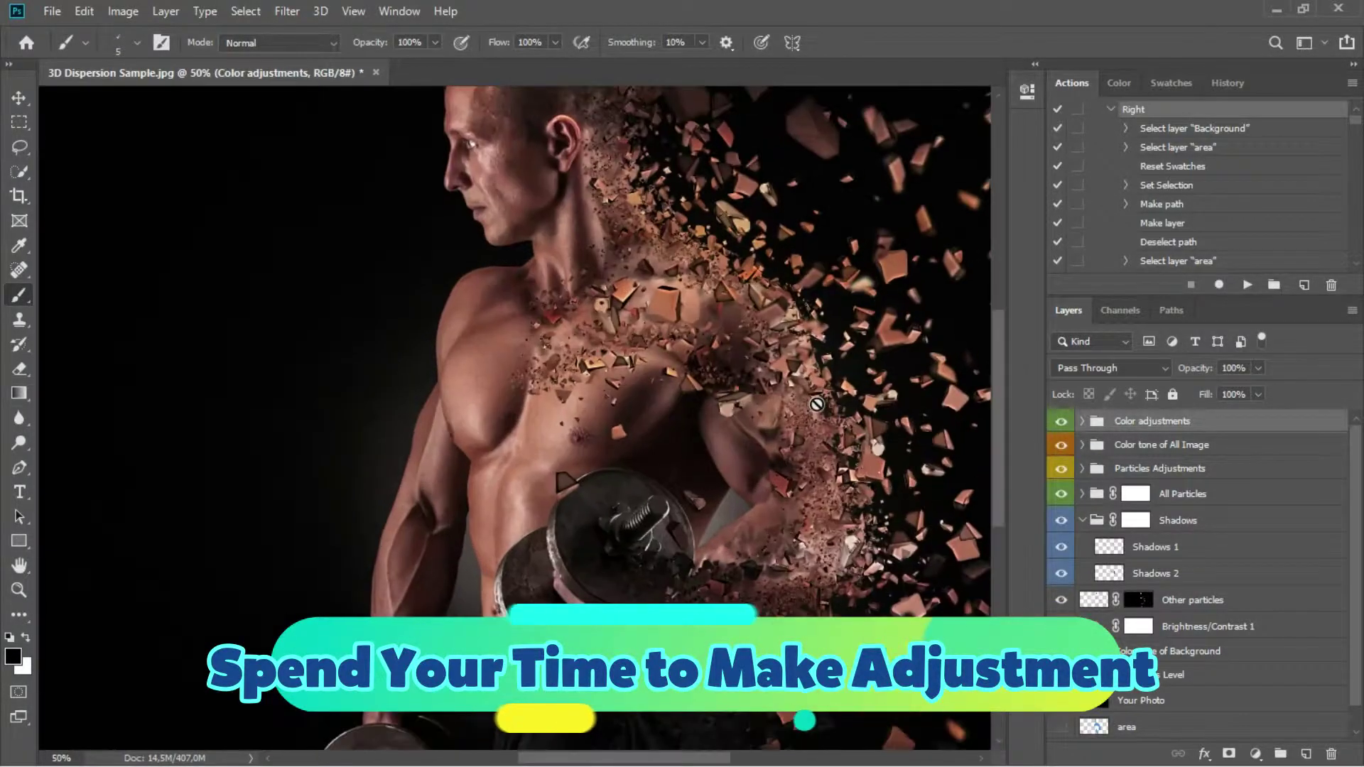
pyautogui.moveTo(759, 286); pyautogui.dragTo(589, 325)
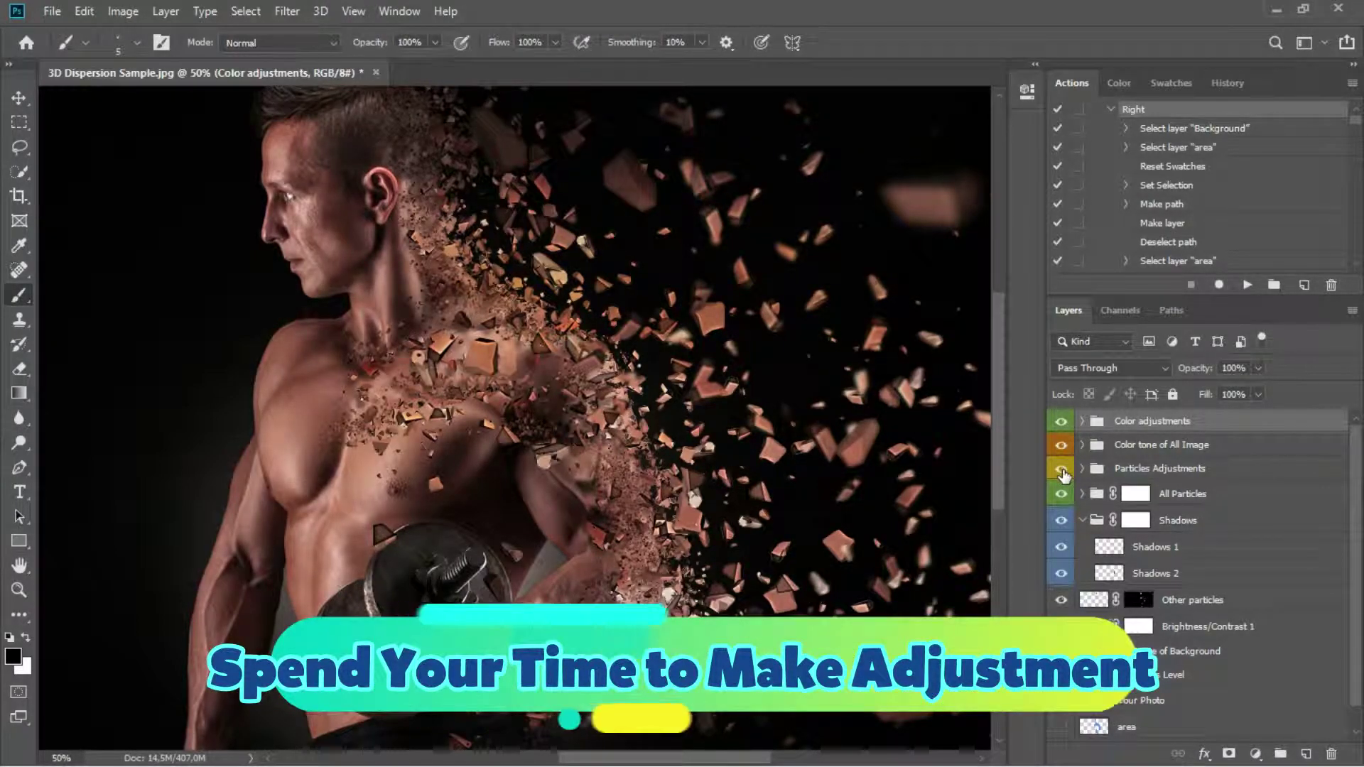
pyautogui.scroll(-1, 1079, 556)
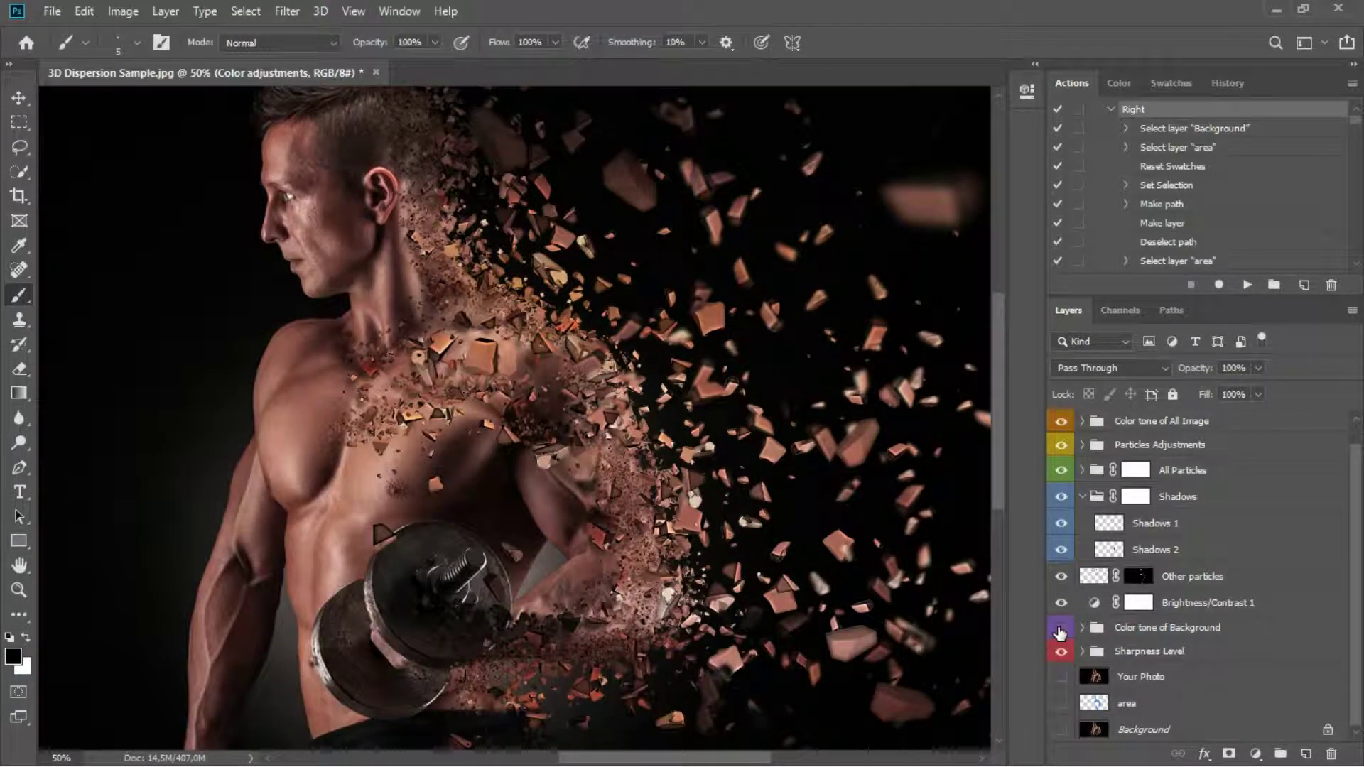
pyautogui.click(1060, 652)
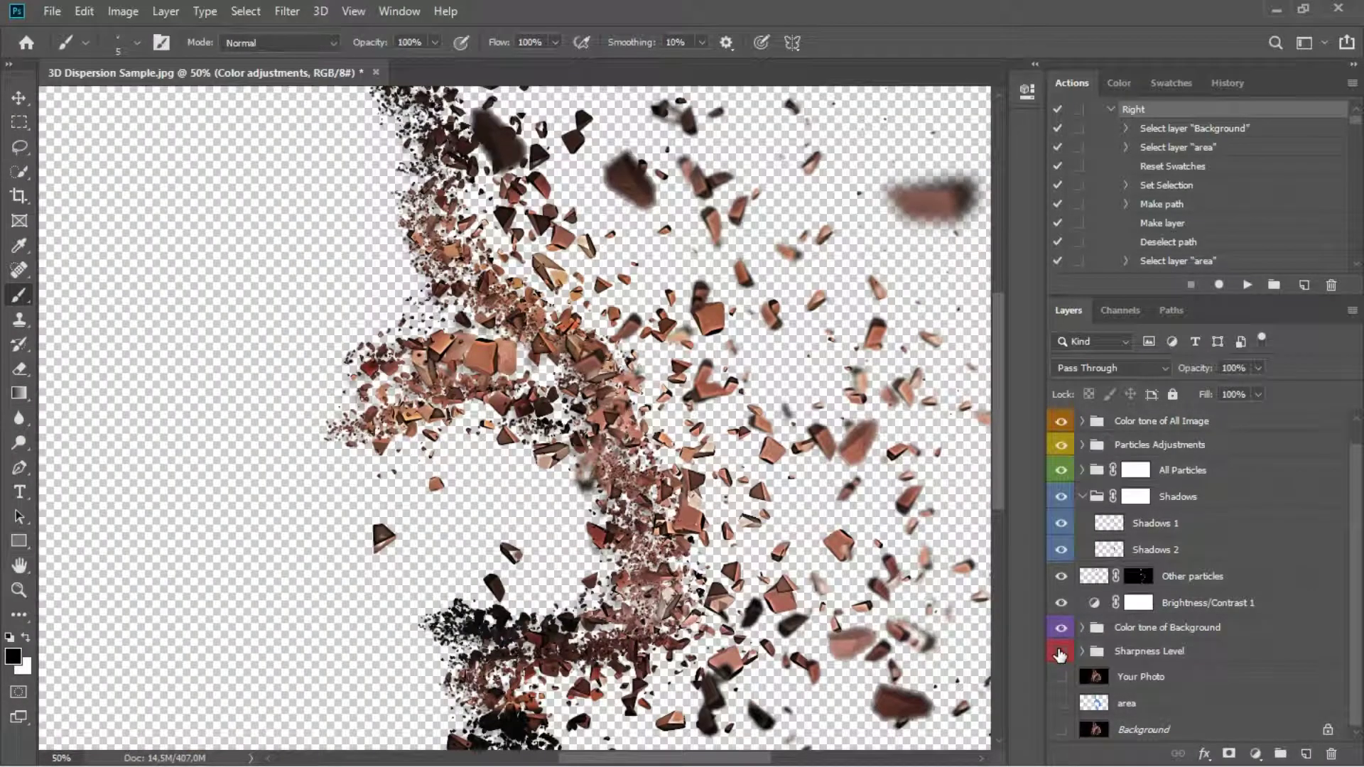
pyautogui.click(1059, 652)
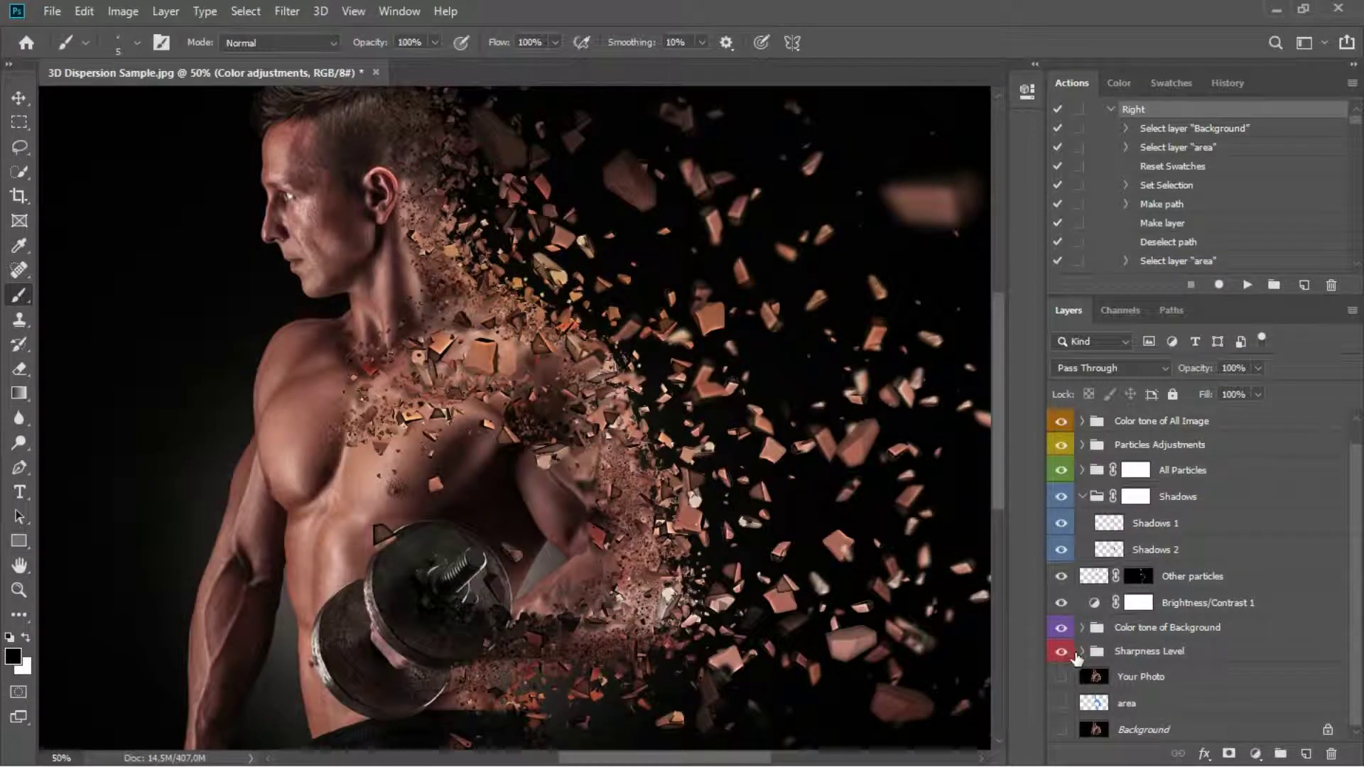
# Step: Expand Particles Adjustments and All Particles, toggling the Blurred Particles layers, then zoom back out
pyautogui.click(1082, 445)
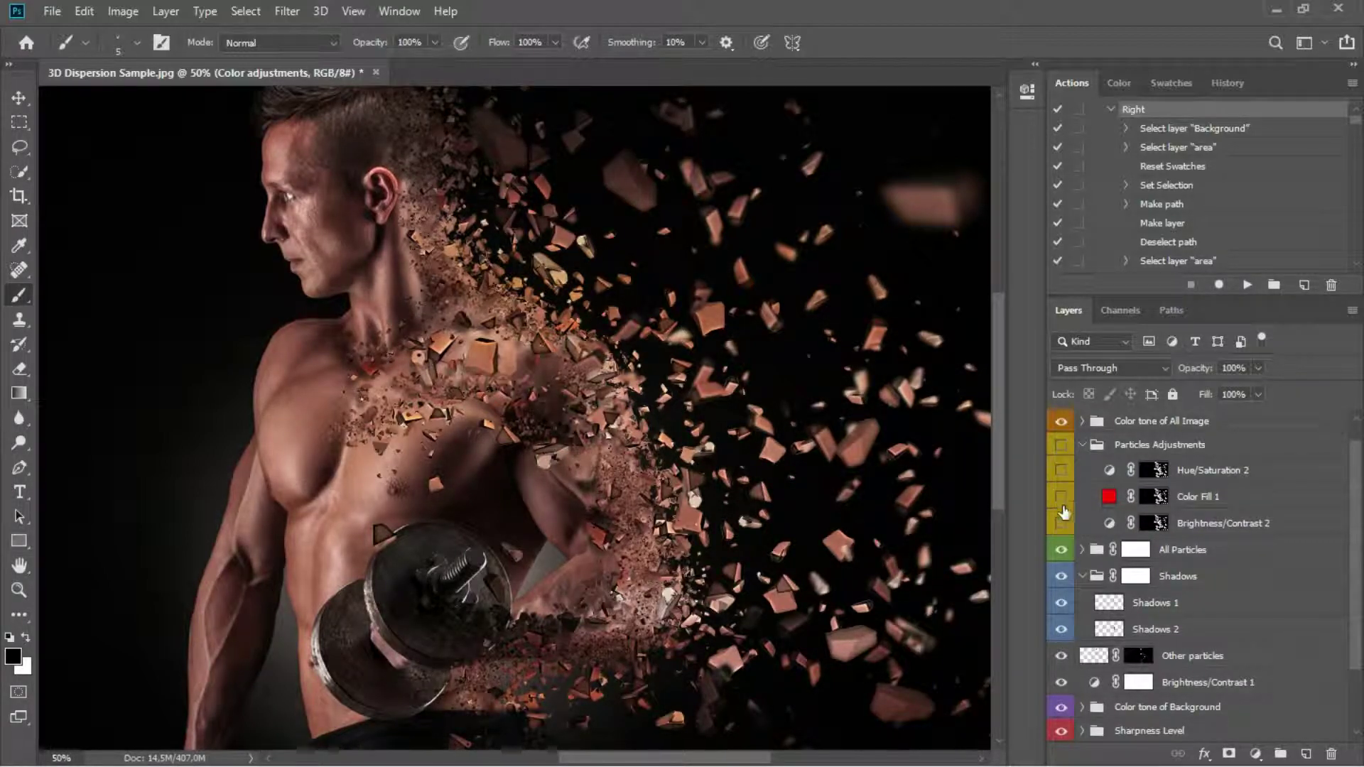
pyautogui.click(1062, 551)
pyautogui.click(1081, 551)
pyautogui.scroll(-2, 1114, 530)
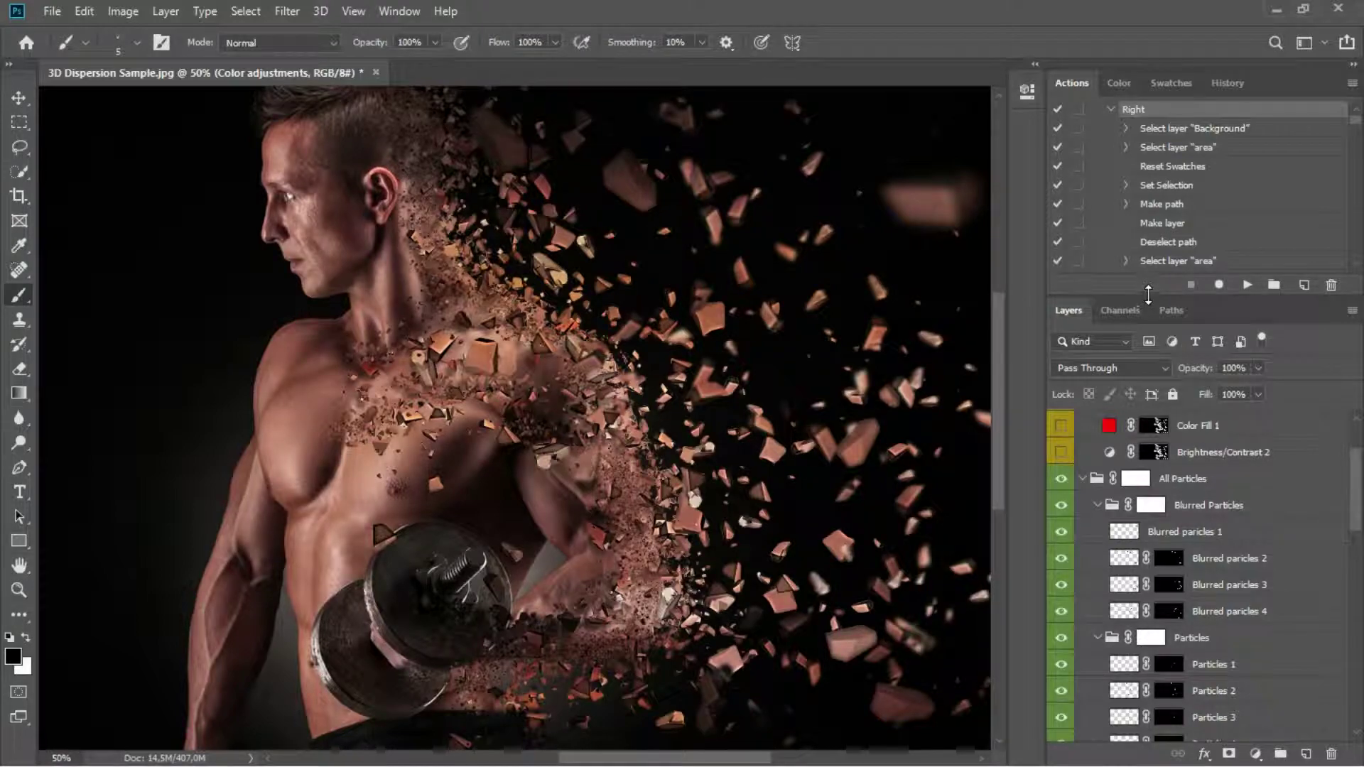
pyautogui.moveTo(1148, 293); pyautogui.dragTo(1148, 208)
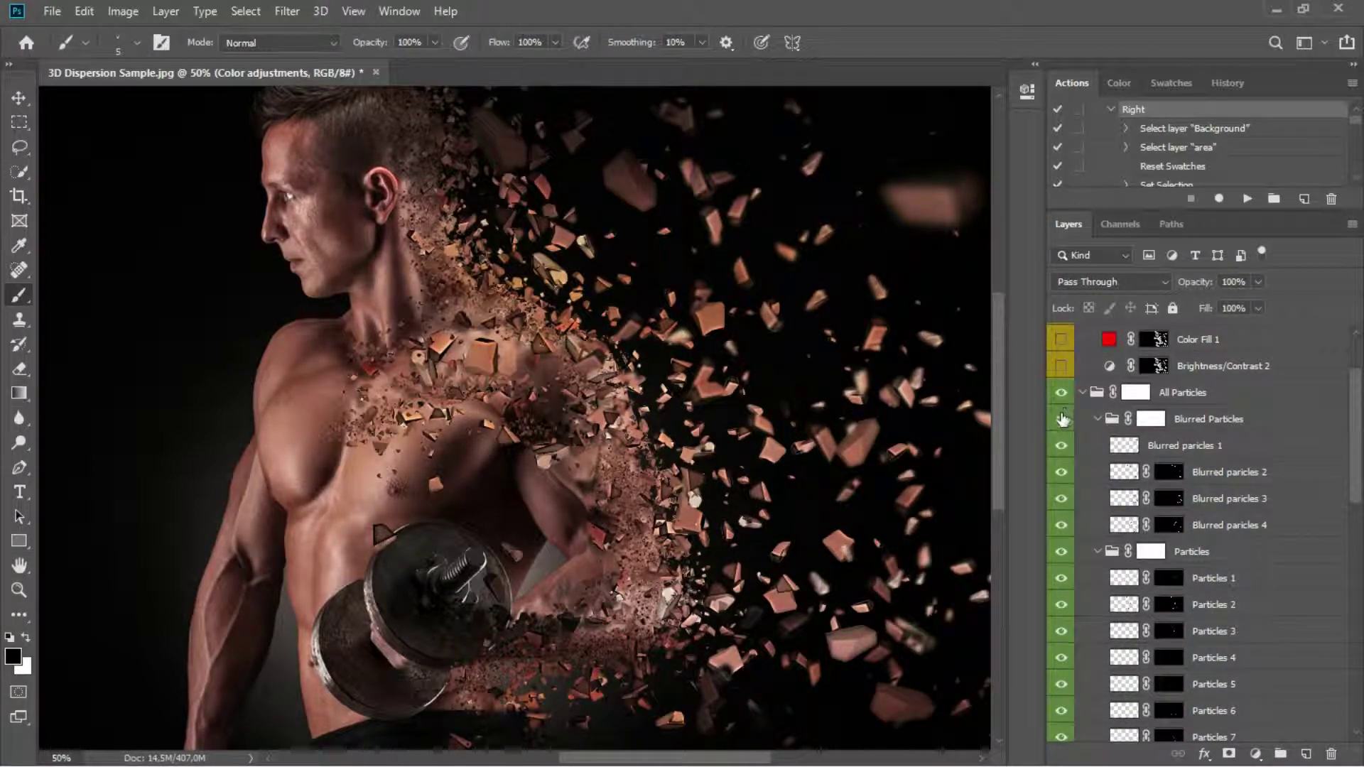
pyautogui.click(1061, 419)
pyautogui.click(1061, 419)
pyautogui.click(1061, 446)
pyautogui.click(1062, 446)
pyautogui.scroll(-1, 1061, 490)
pyautogui.click(1062, 478)
pyautogui.click(1061, 478)
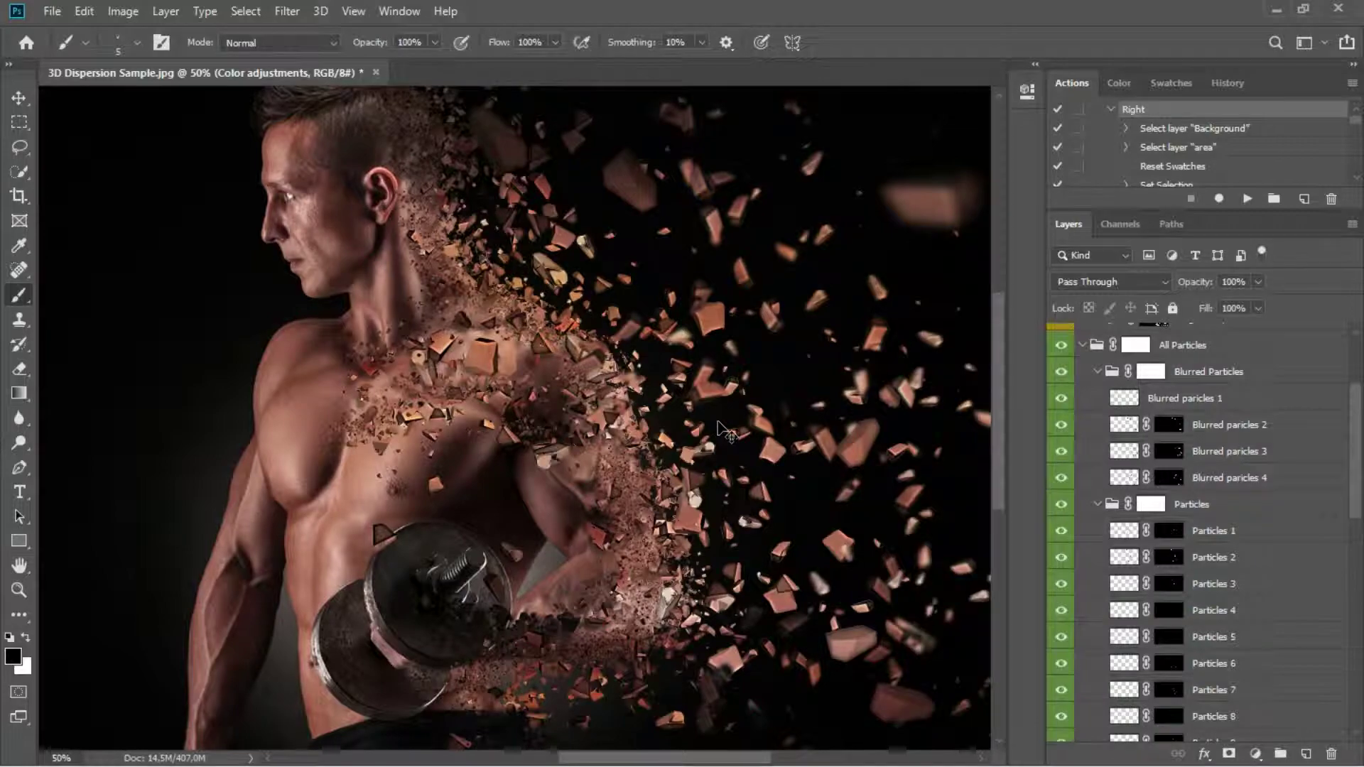
pyautogui.hotkey('ctrl', '-')
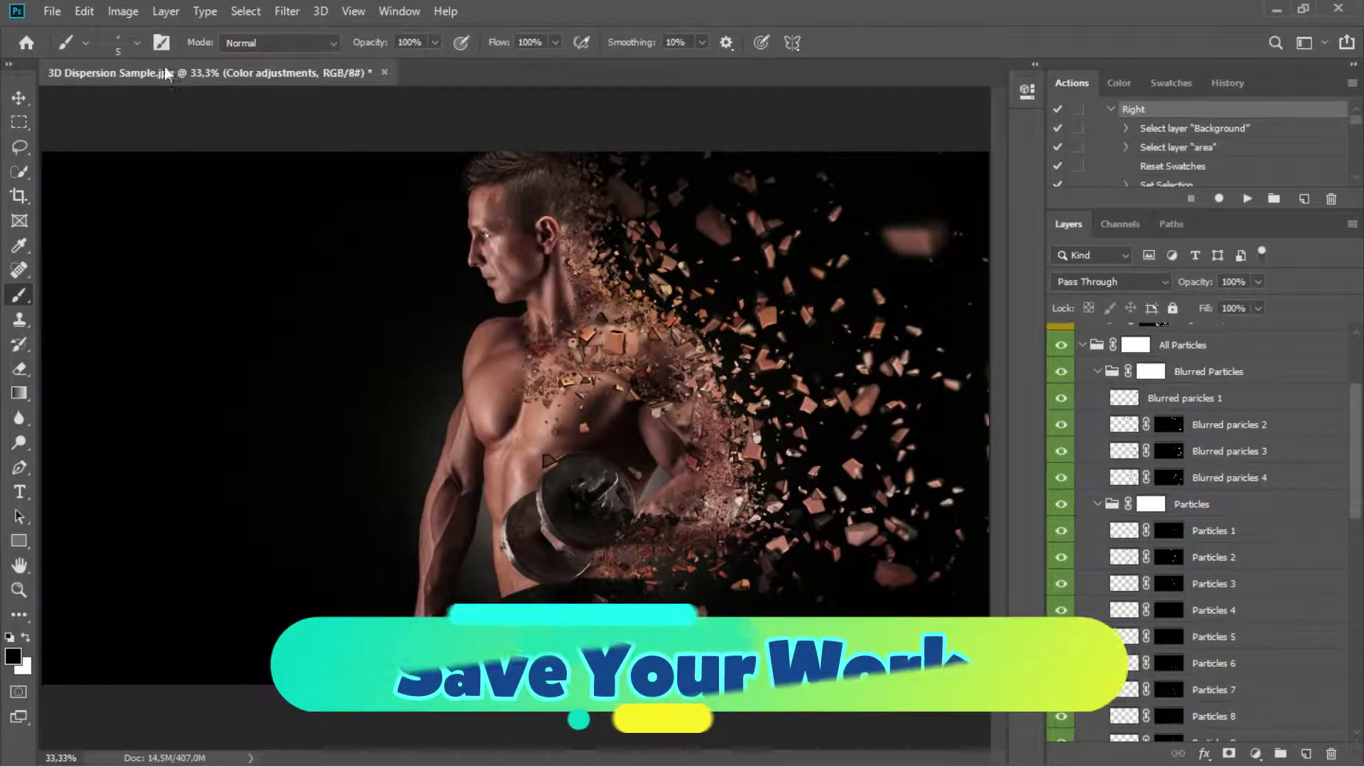
# Step: Save the document as a Photoshop PSD file
pyautogui.click(54, 13)
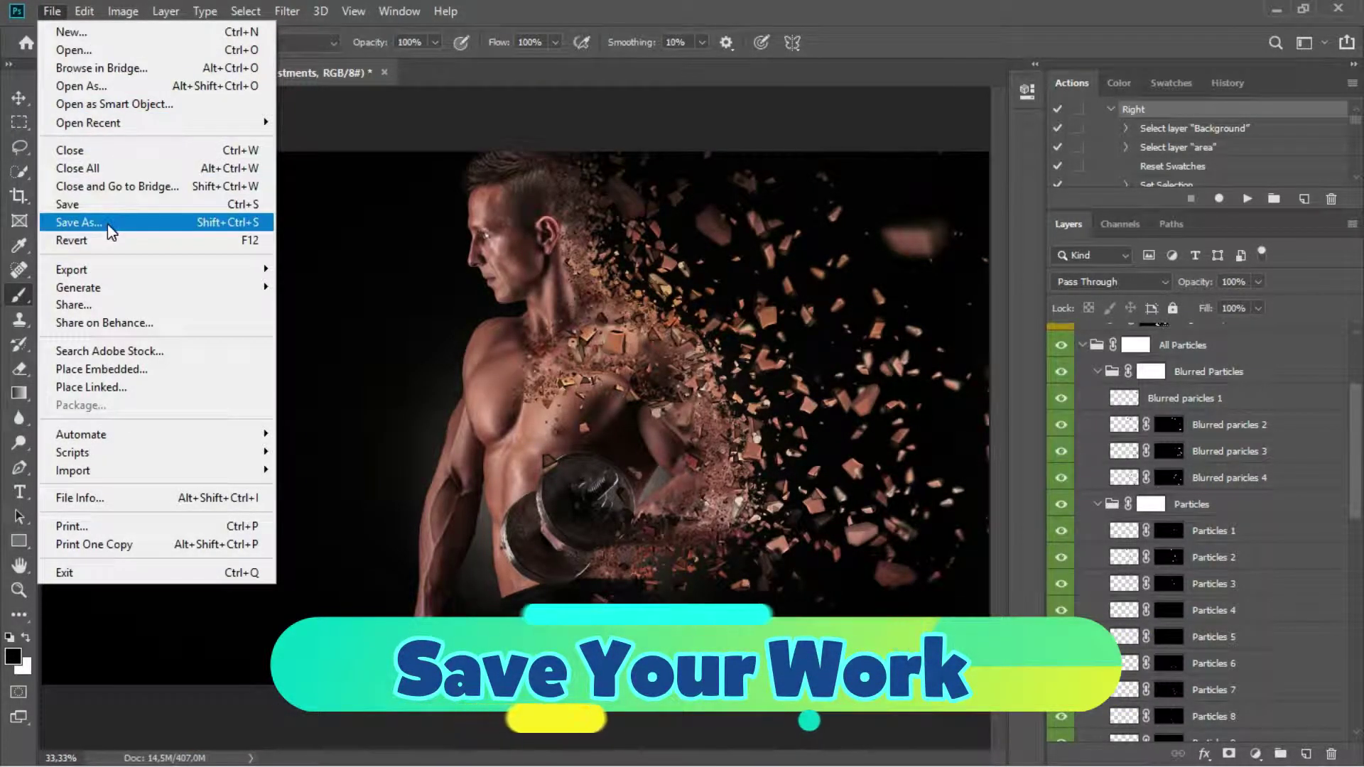
pyautogui.click(108, 223)
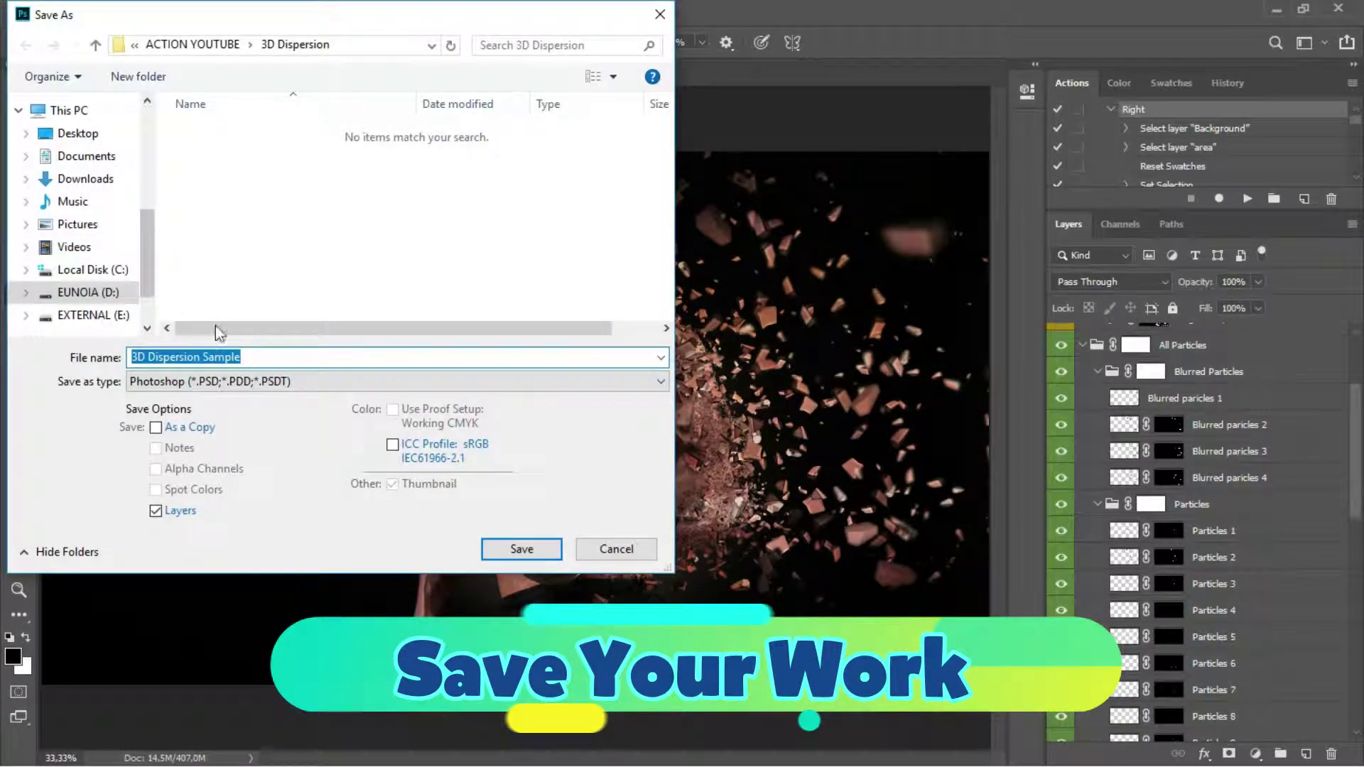
pyautogui.click(508, 544)
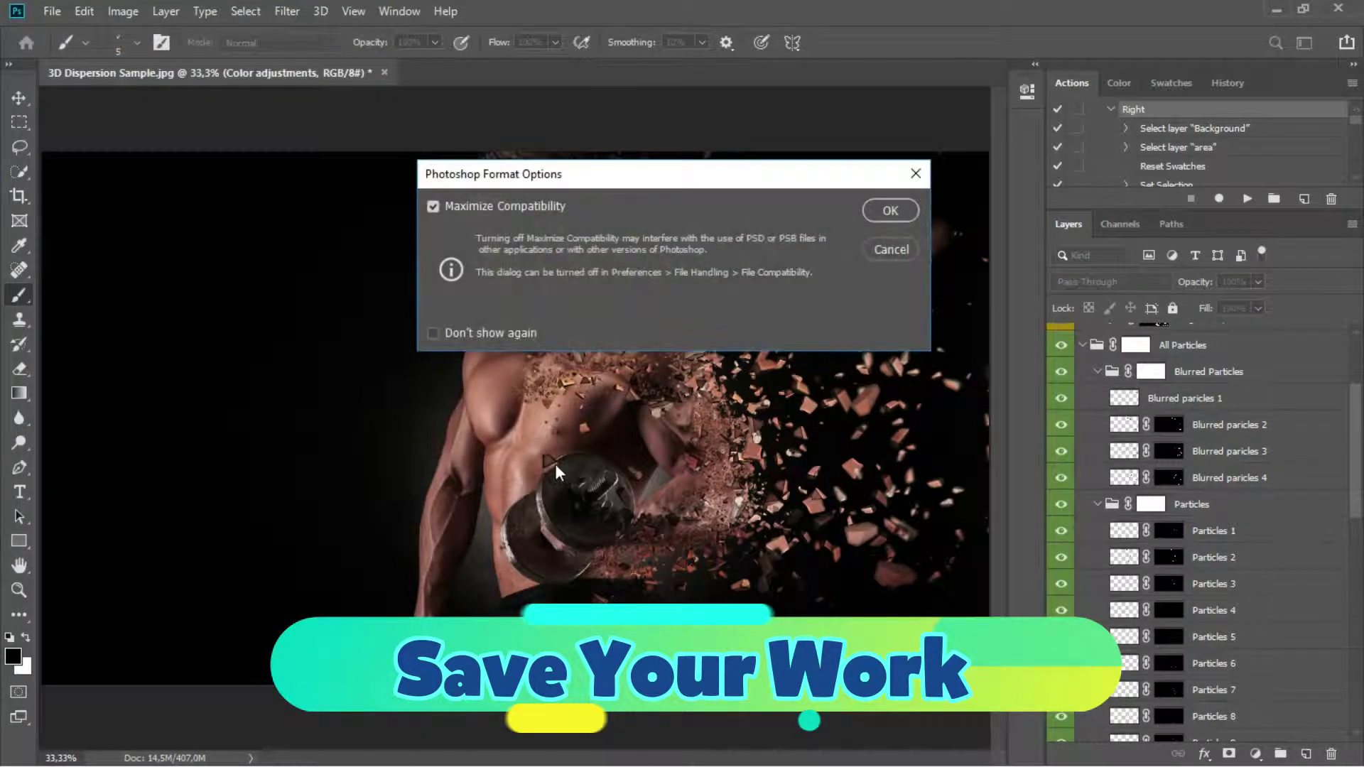
pyautogui.click(870, 211)
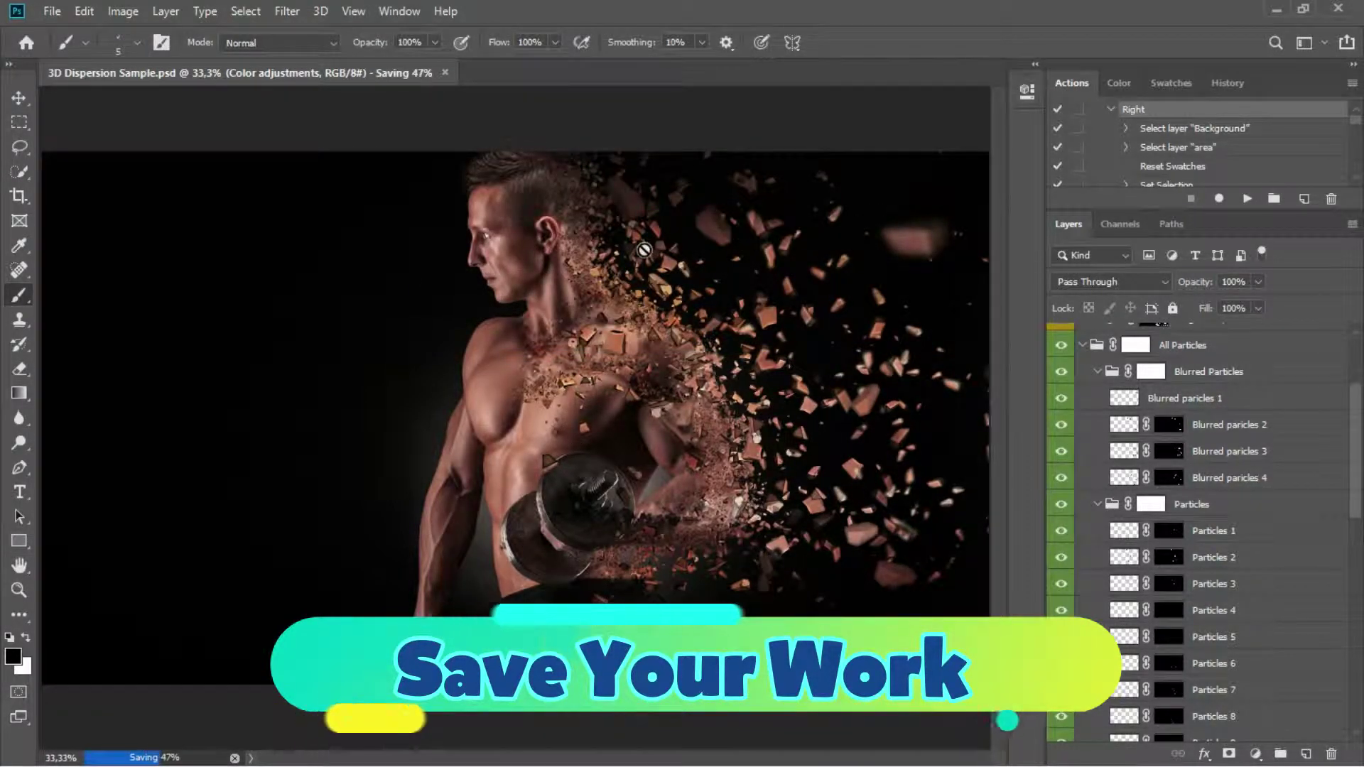
# Step: Save a JPEG copy named '3D Dispersion Sample after' at quality 12 (Maximum)
pyautogui.click(44, 12)
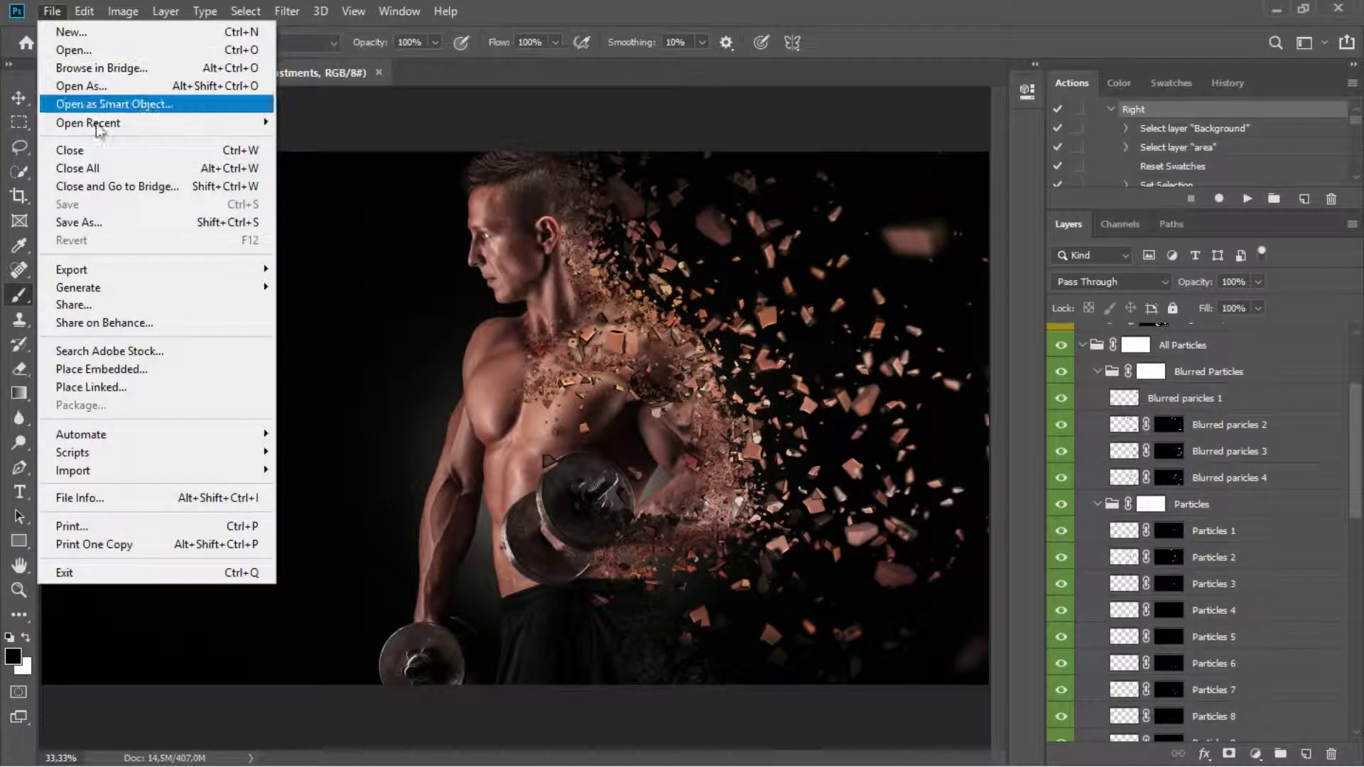
pyautogui.click(118, 222)
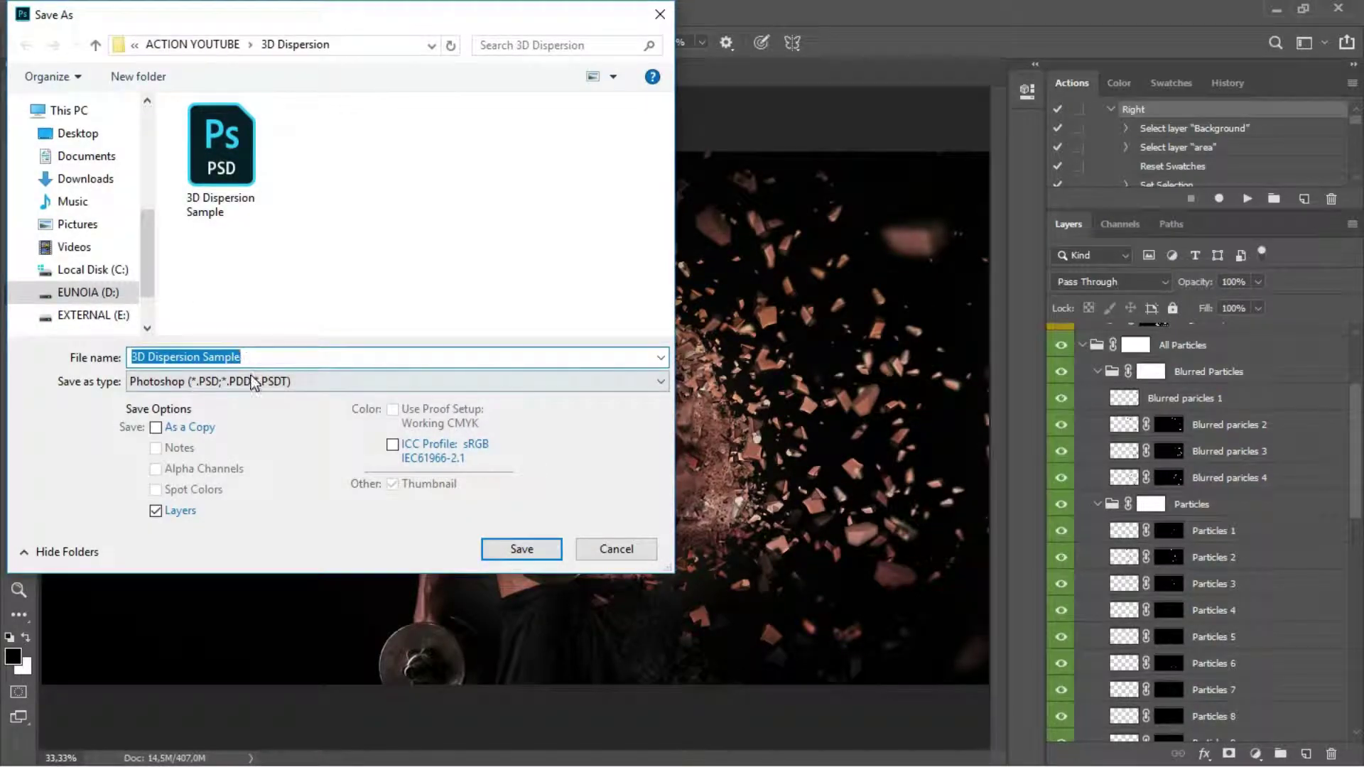
pyautogui.click(250, 378)
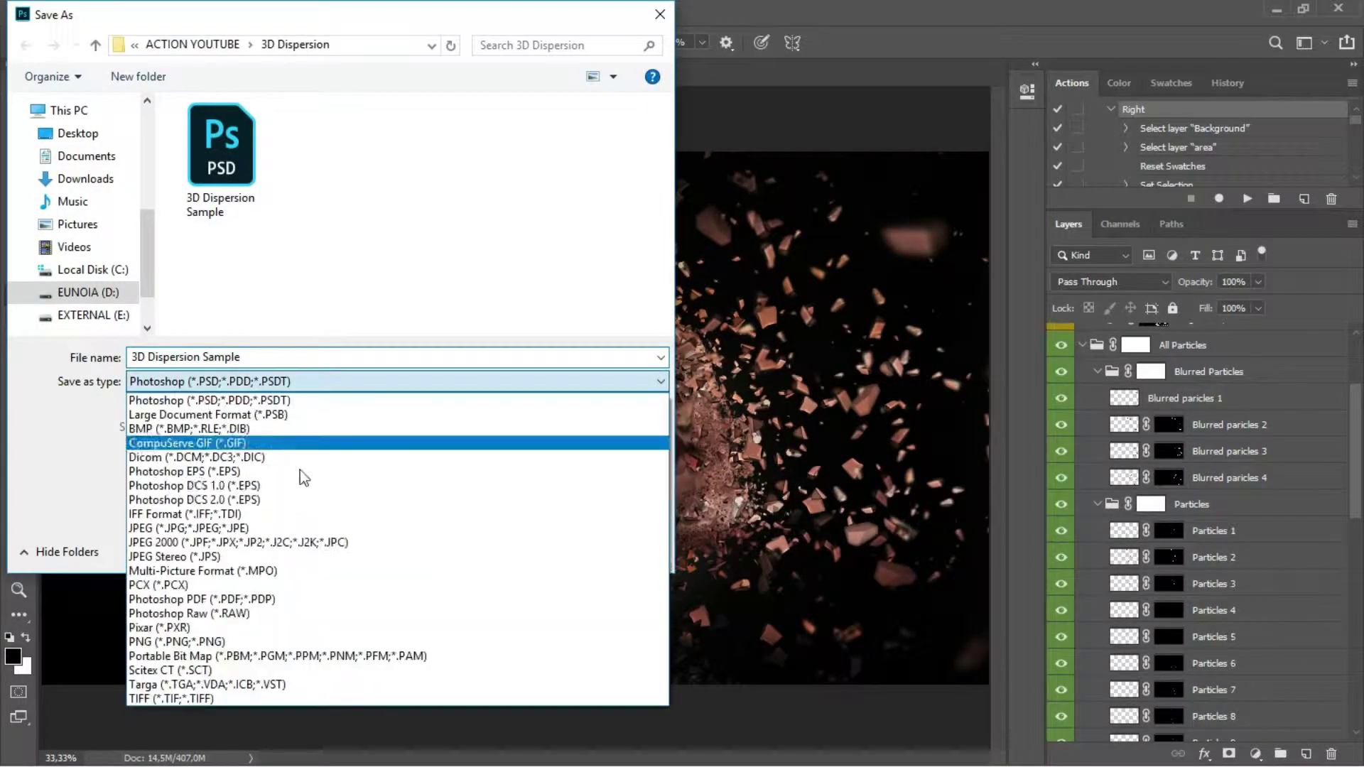
pyautogui.click(229, 528)
pyautogui.click(261, 356)
pyautogui.write('after')
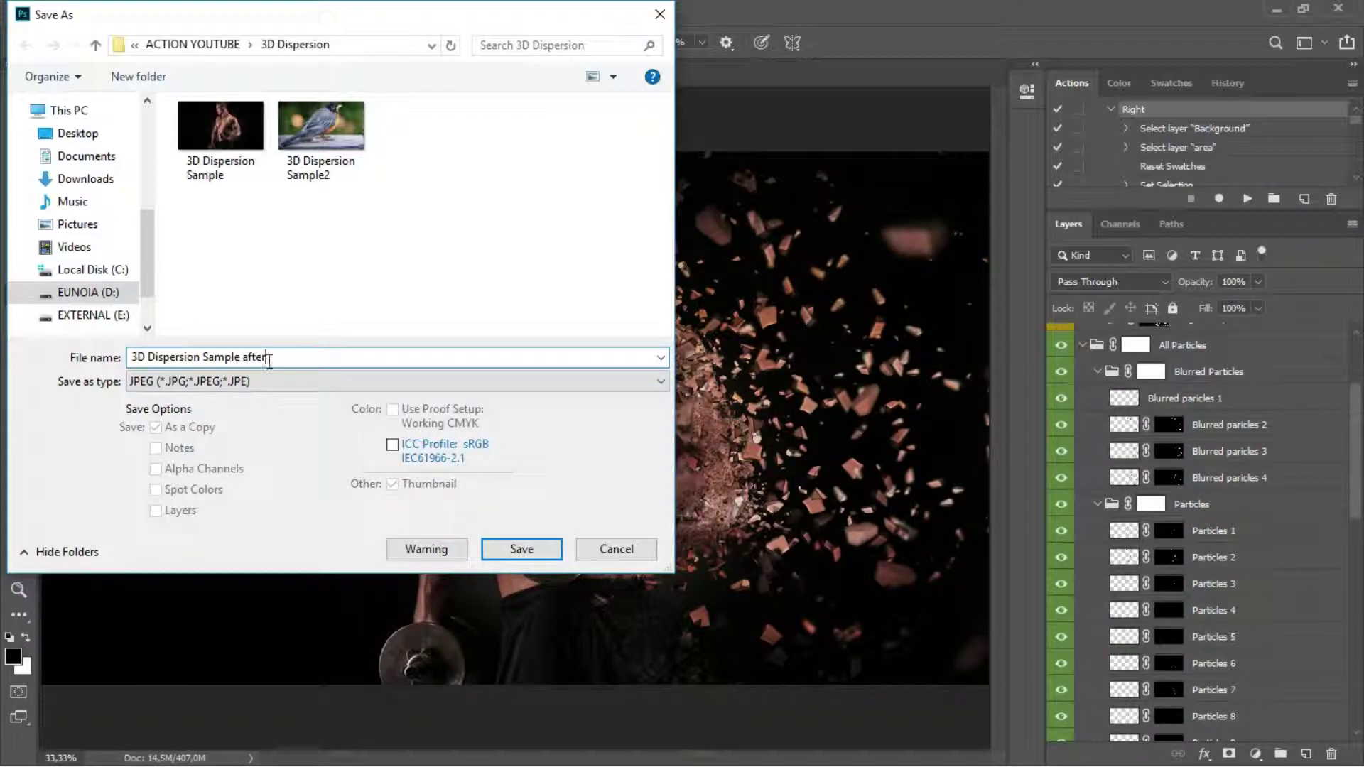
pyautogui.click(519, 549)
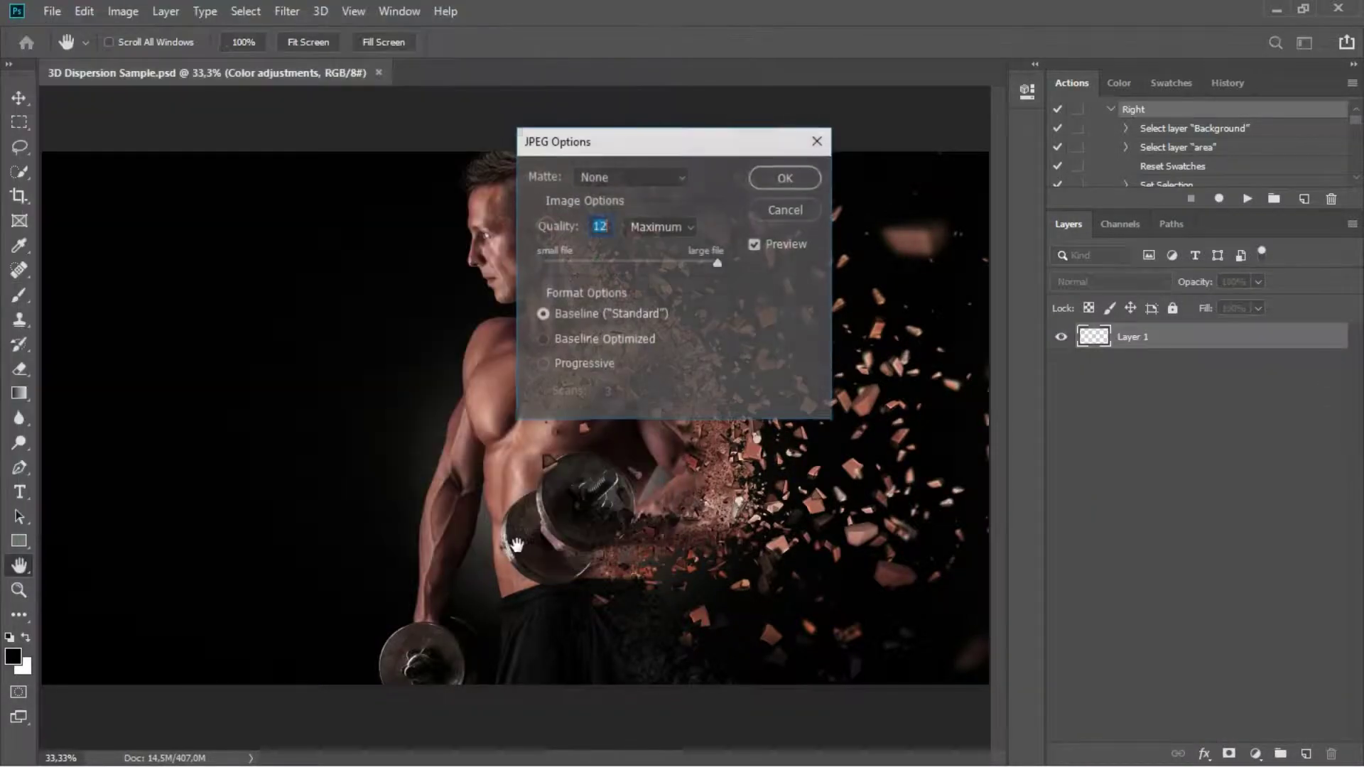
pyautogui.click(786, 177)
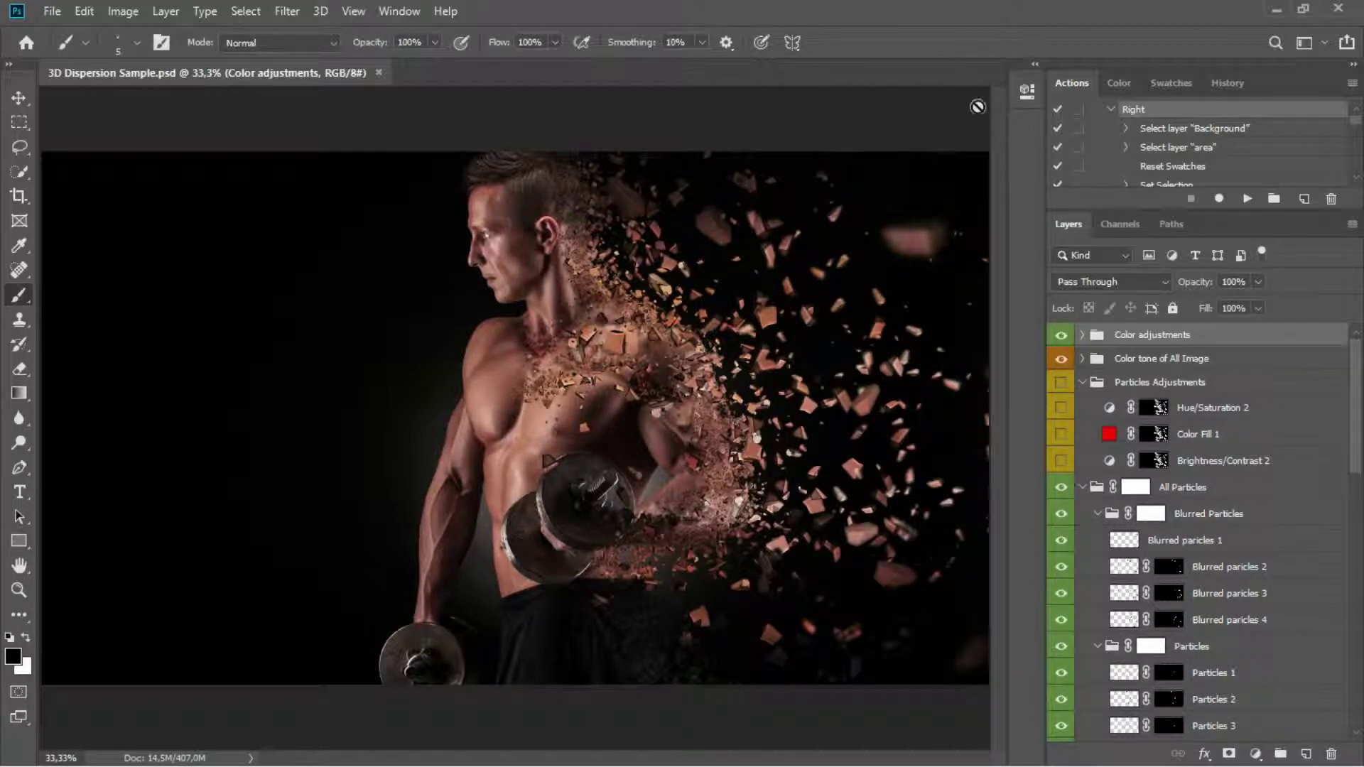
pyautogui.click(1275, 10)
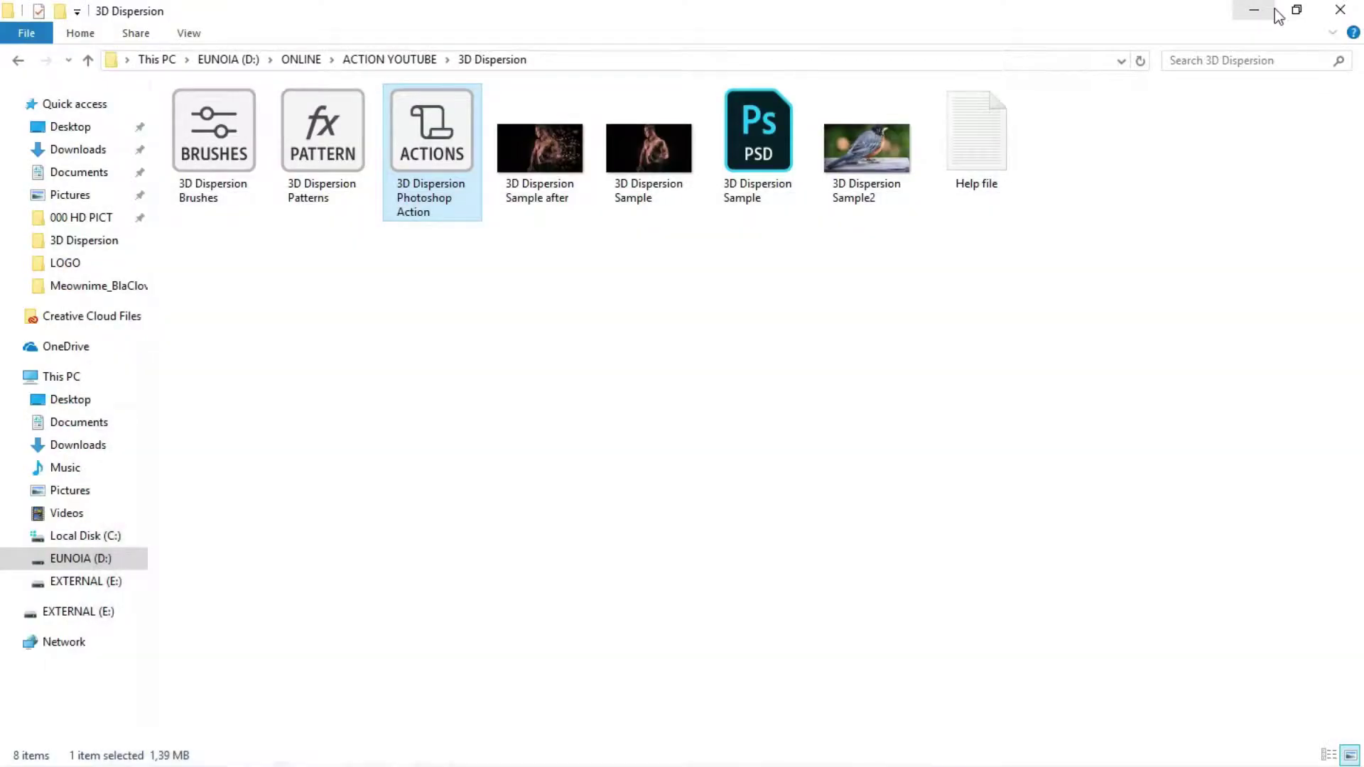
pyautogui.doubleClick(667, 152)
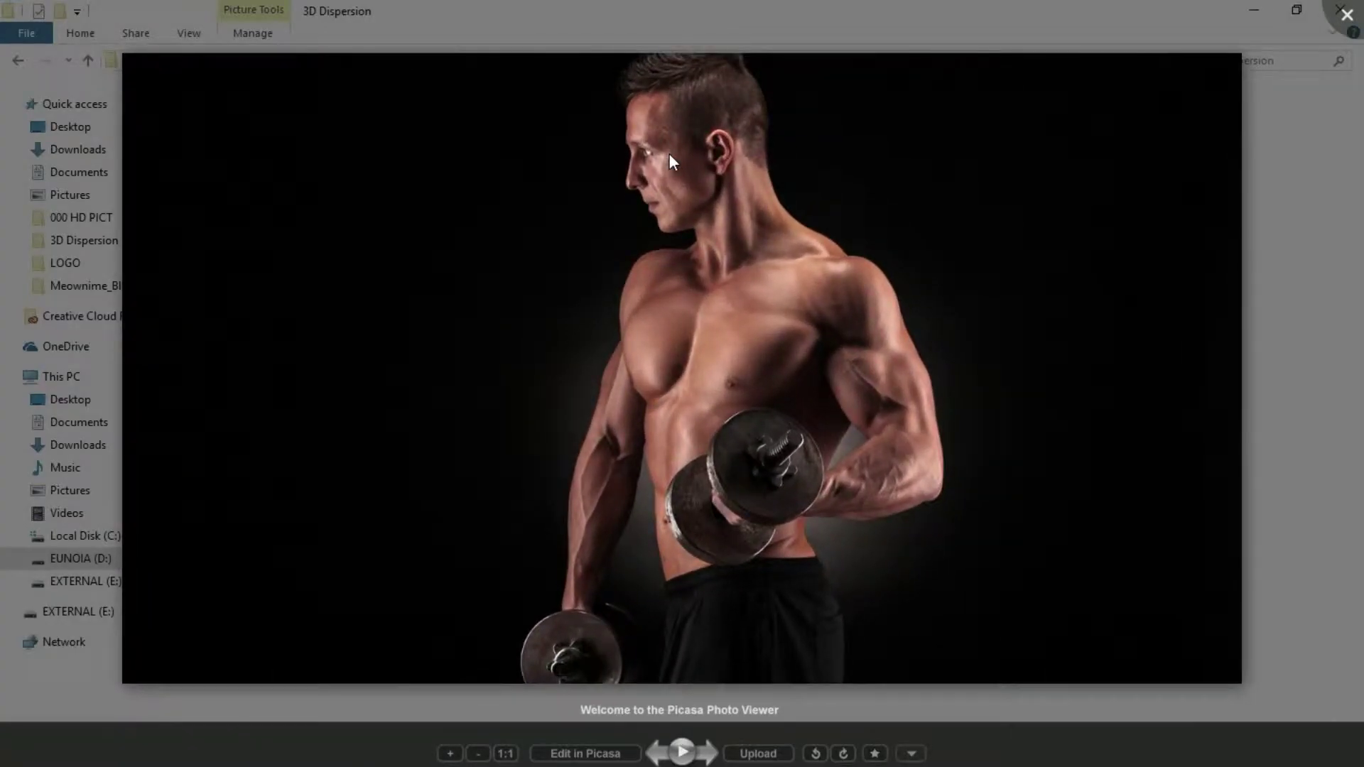
pyautogui.press('Right')
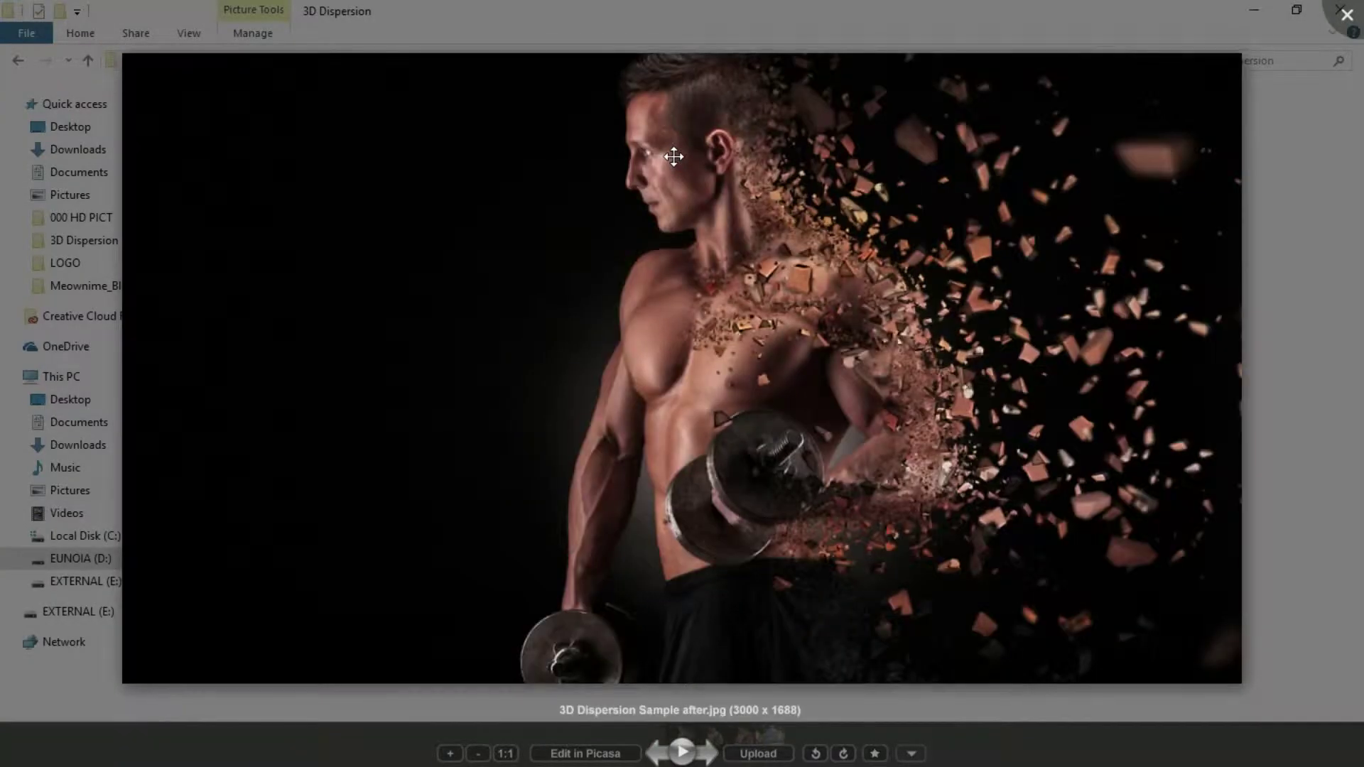
pyautogui.scroll(2, 942, 184)
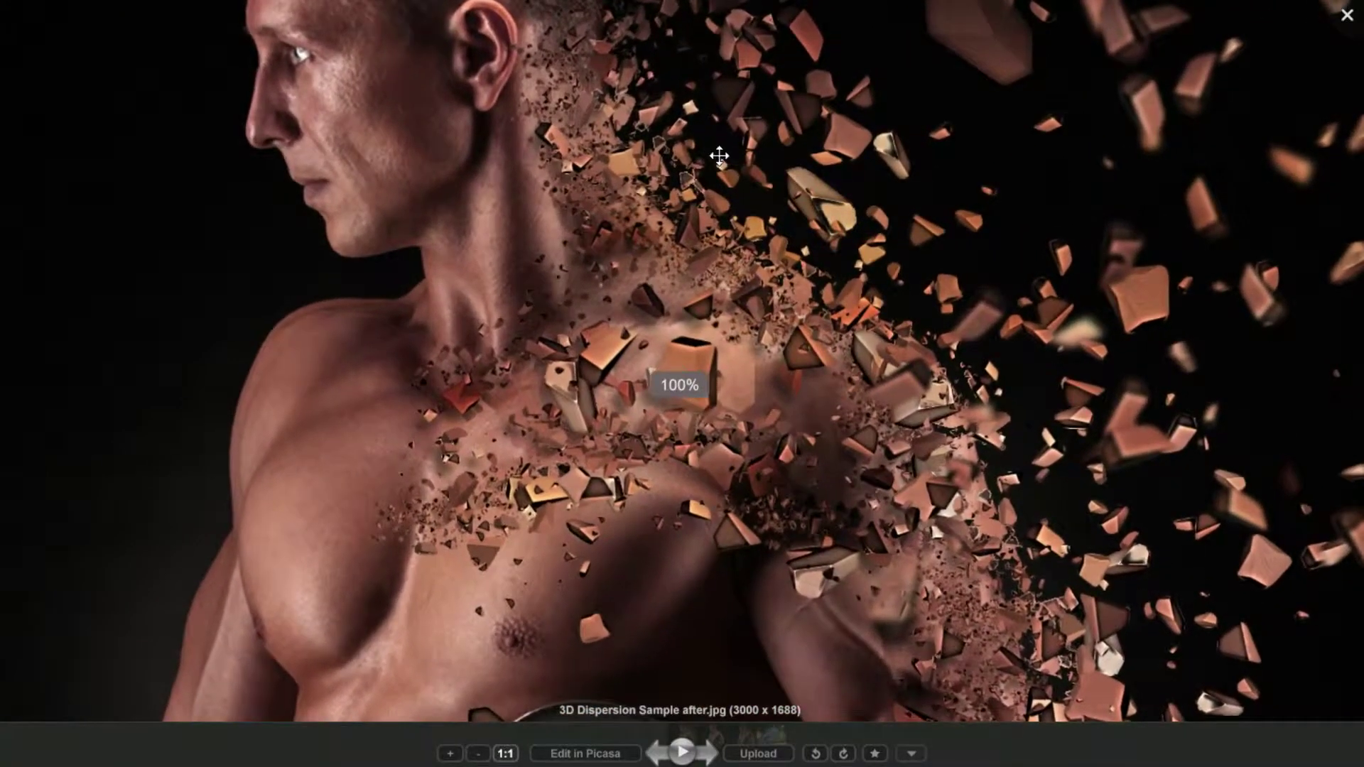
pyautogui.scroll(1, 718, 155)
pyautogui.moveTo(700, 138); pyautogui.dragTo(659, 323)
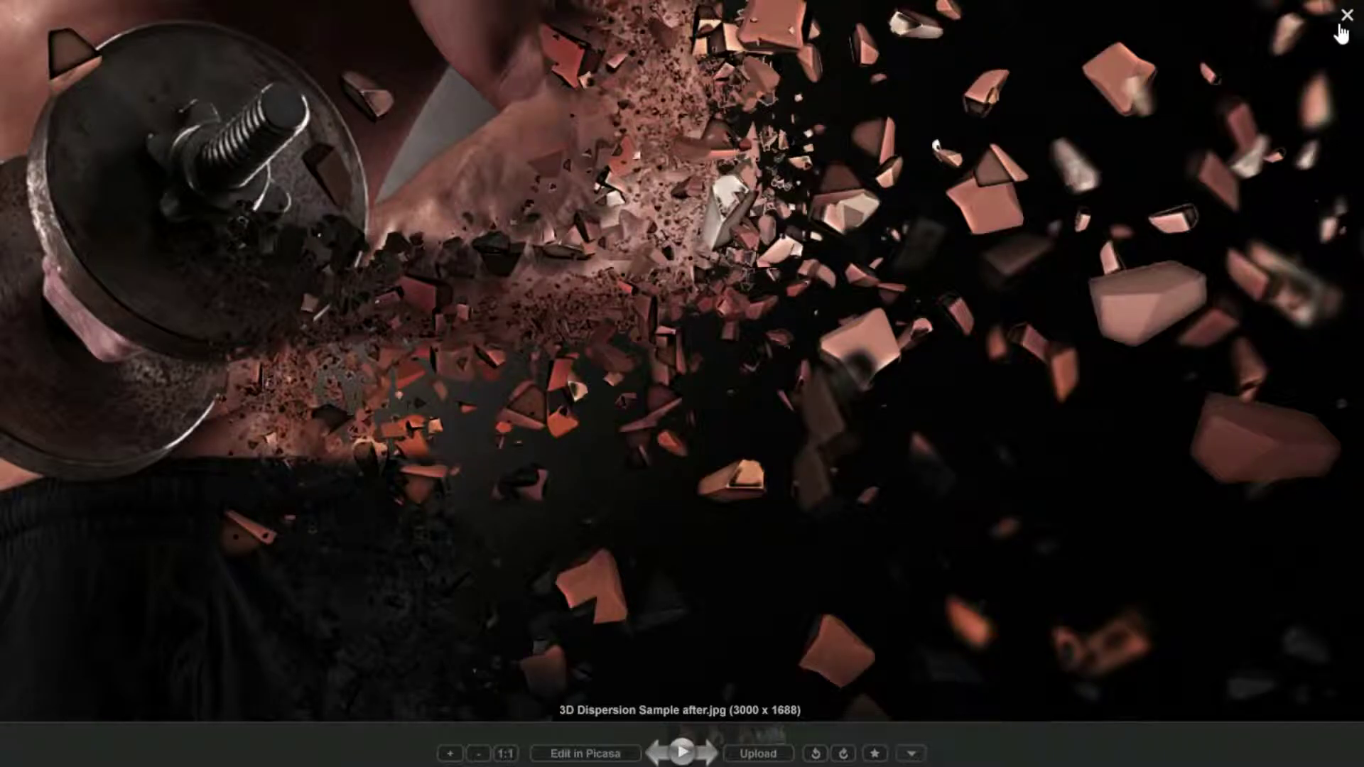
pyautogui.click(1342, 31)
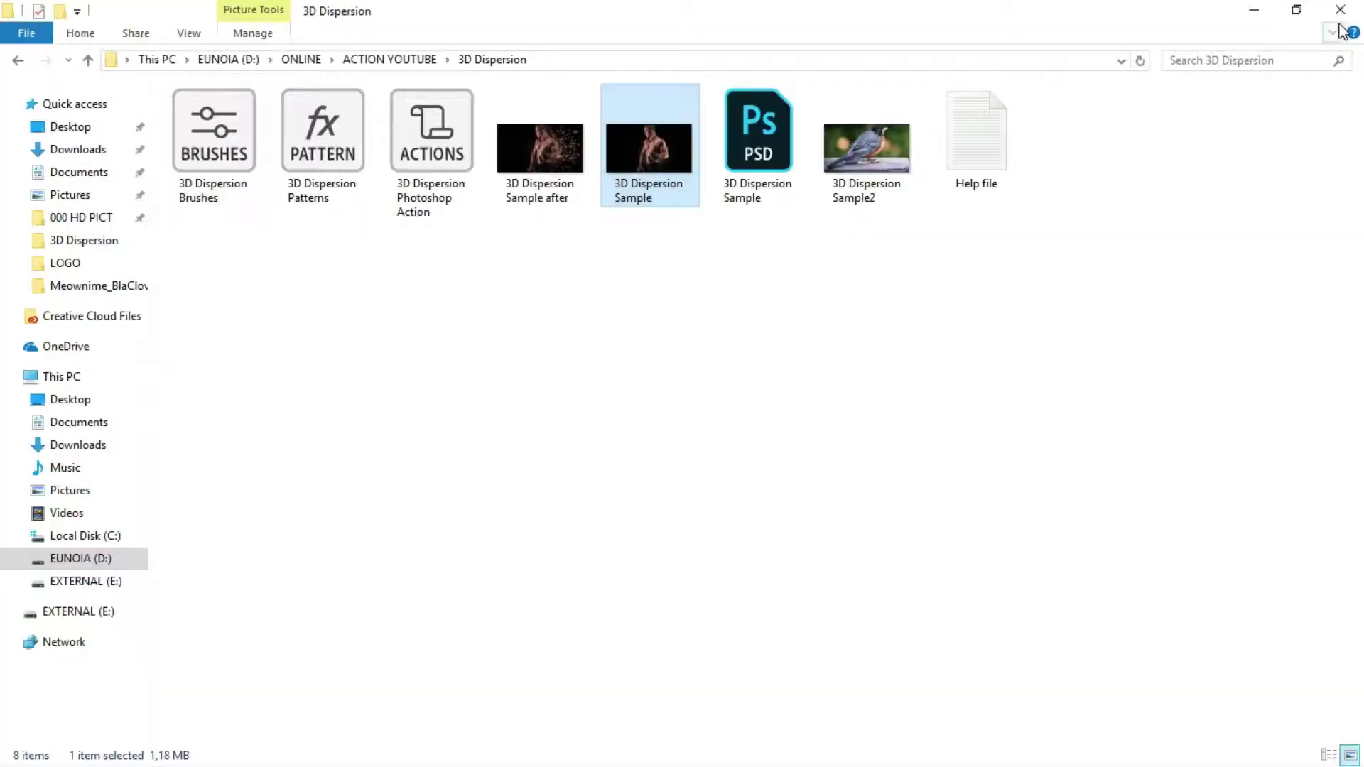
# Step: Open '3D Dispersion Sample2.jpg' in Adobe Photoshop CC 2019 via Open with
pyautogui.rightClick(864, 145)
pyautogui.moveTo(923, 402)
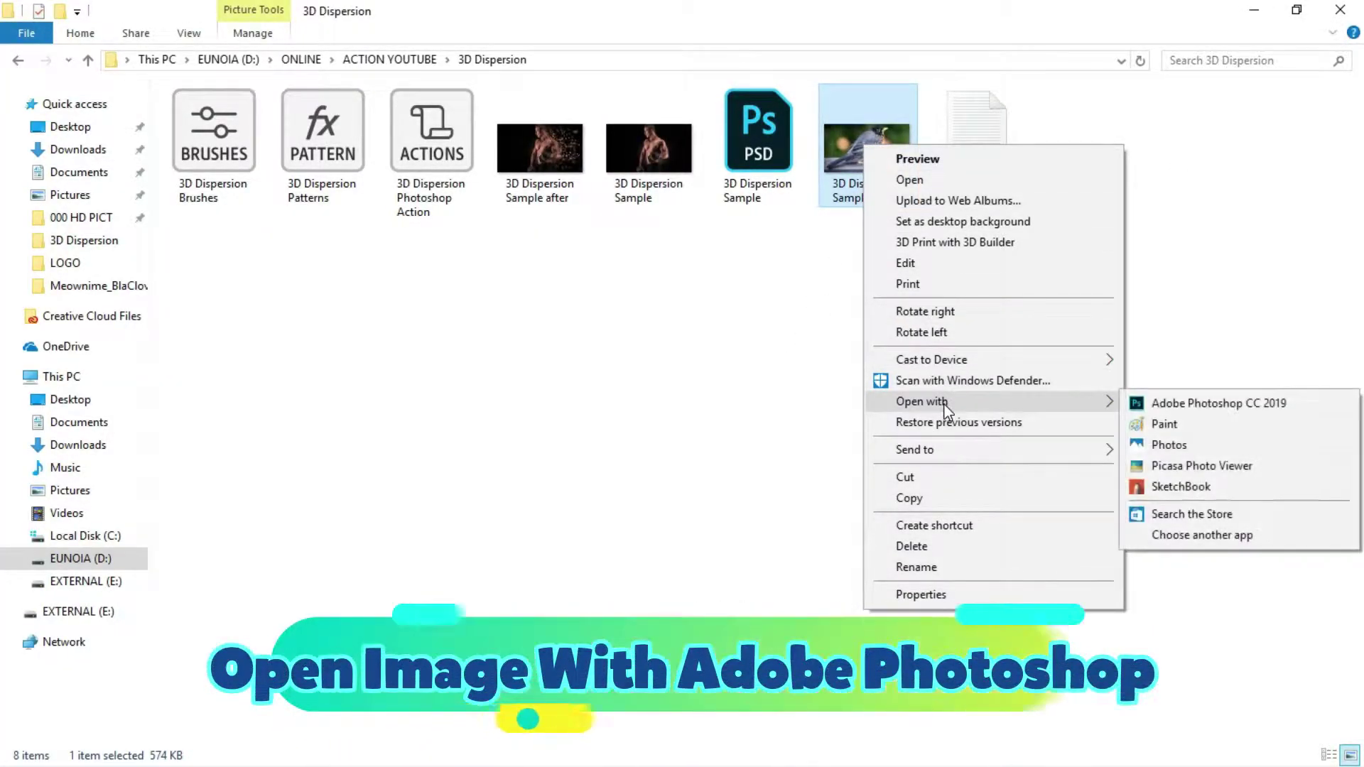
pyautogui.click(1149, 402)
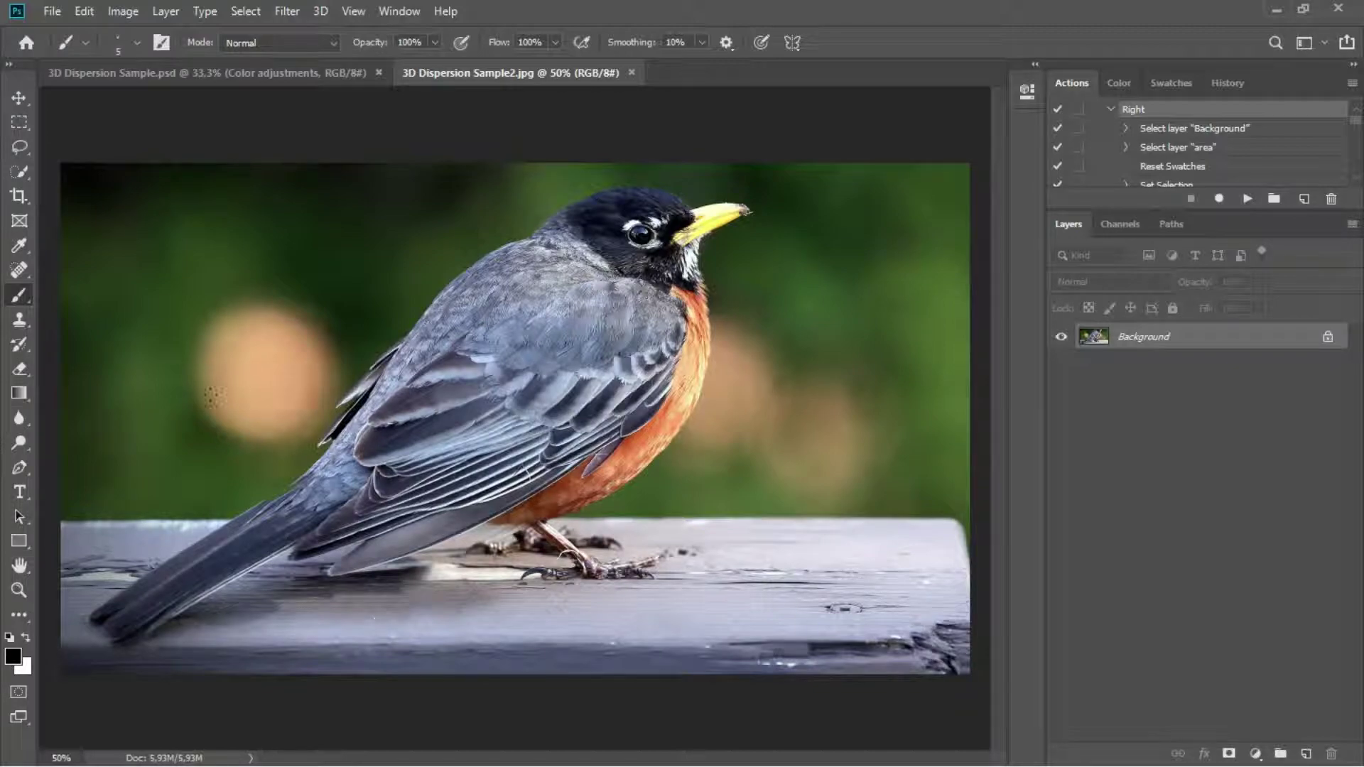
# Step: Brush the Quick Selection Tool from the robin's tail tip across its wing and body
pyautogui.click(20, 176)
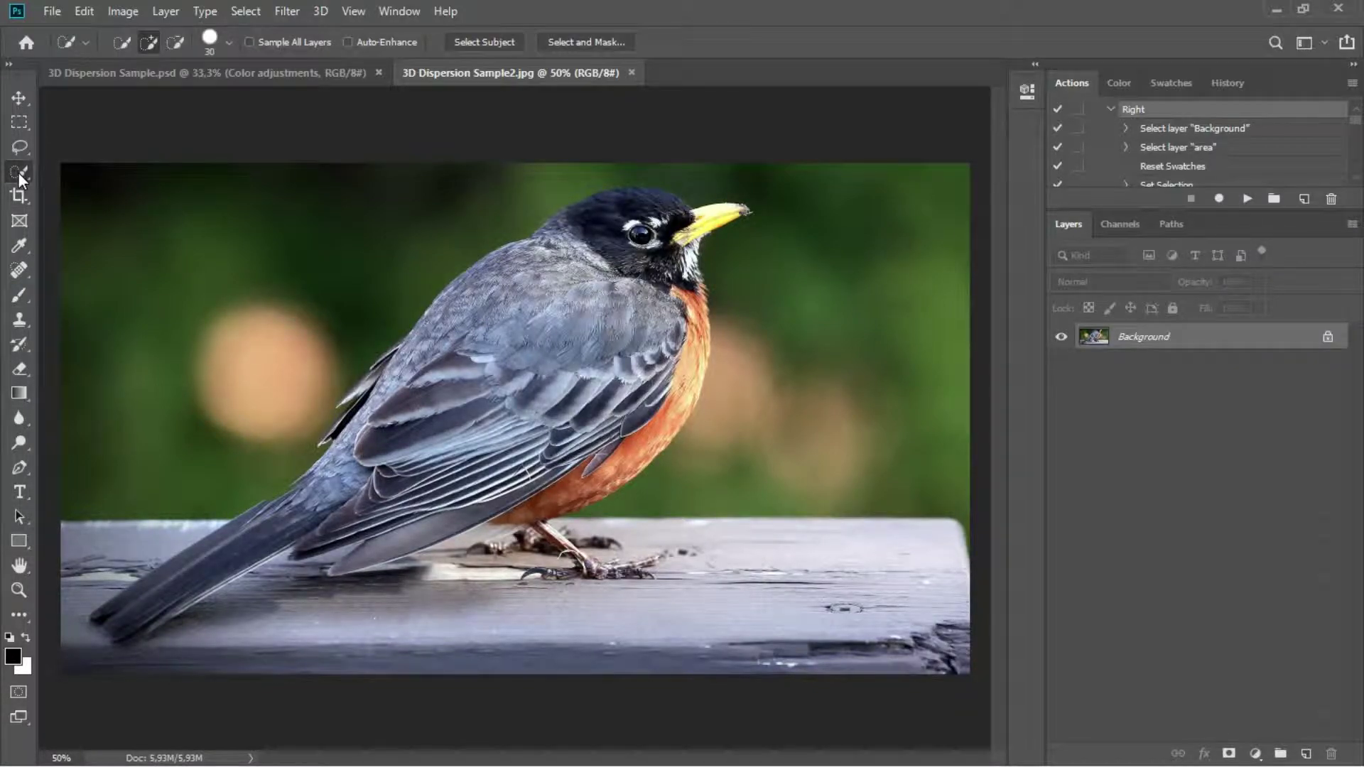
pyautogui.moveTo(165, 586); pyautogui.dragTo(159, 591)
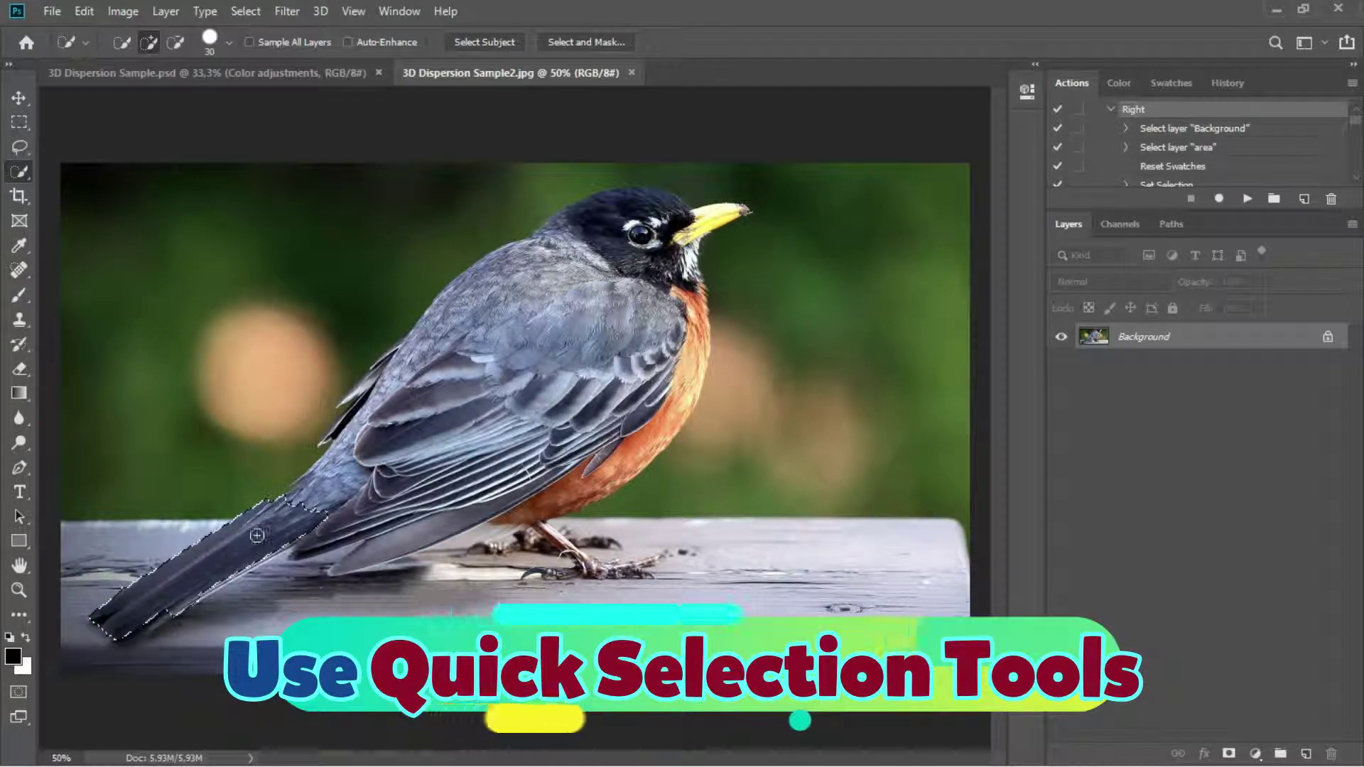
pyautogui.moveTo(160, 590)
pyautogui.mouseDown()
pyautogui.moveTo(296, 510)
pyautogui.moveTo(402, 345)
pyautogui.moveTo(529, 244)
pyautogui.moveTo(561, 253)
pyautogui.moveTo(579, 299)
pyautogui.moveTo(483, 414)
pyautogui.mouseUp()
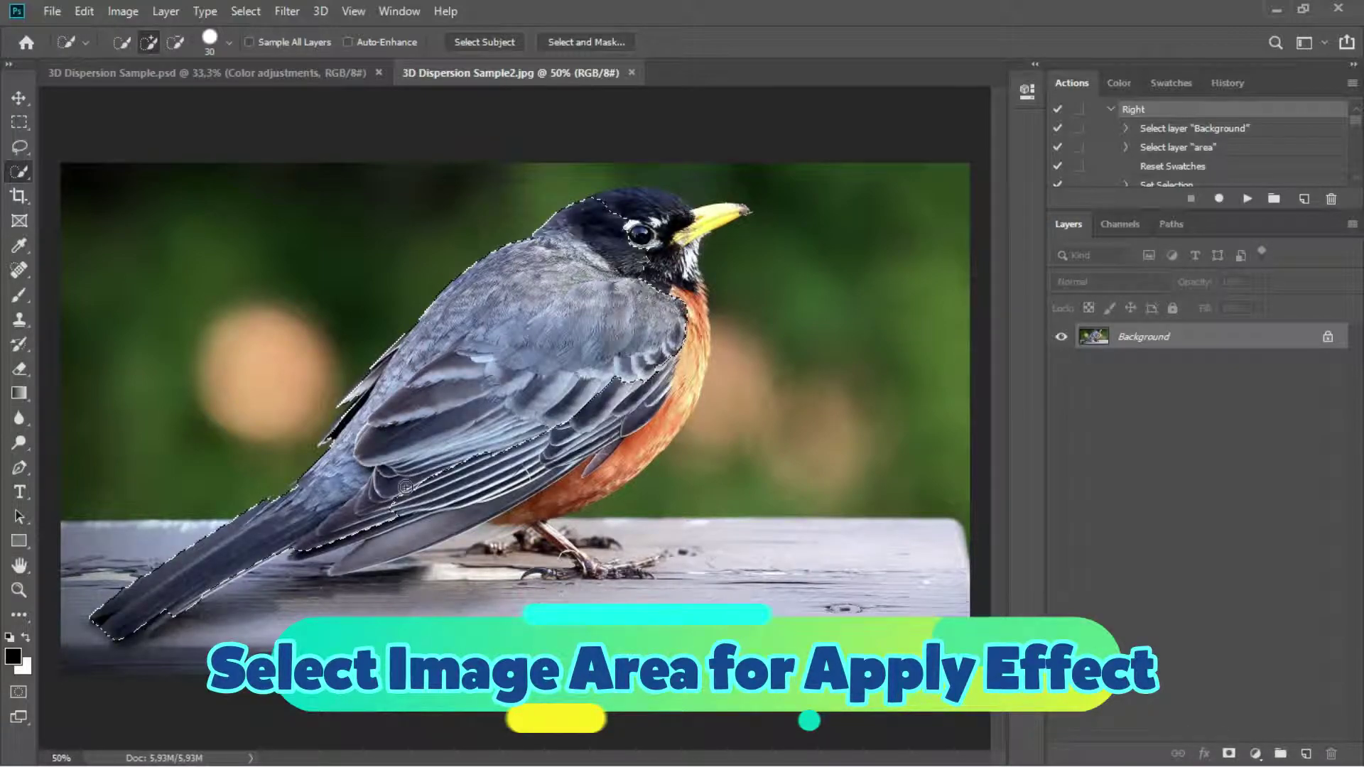
pyautogui.moveTo(405, 487)
pyautogui.mouseDown()
pyautogui.moveTo(398, 504)
pyautogui.moveTo(653, 344)
pyautogui.moveTo(645, 402)
pyautogui.mouseUp()
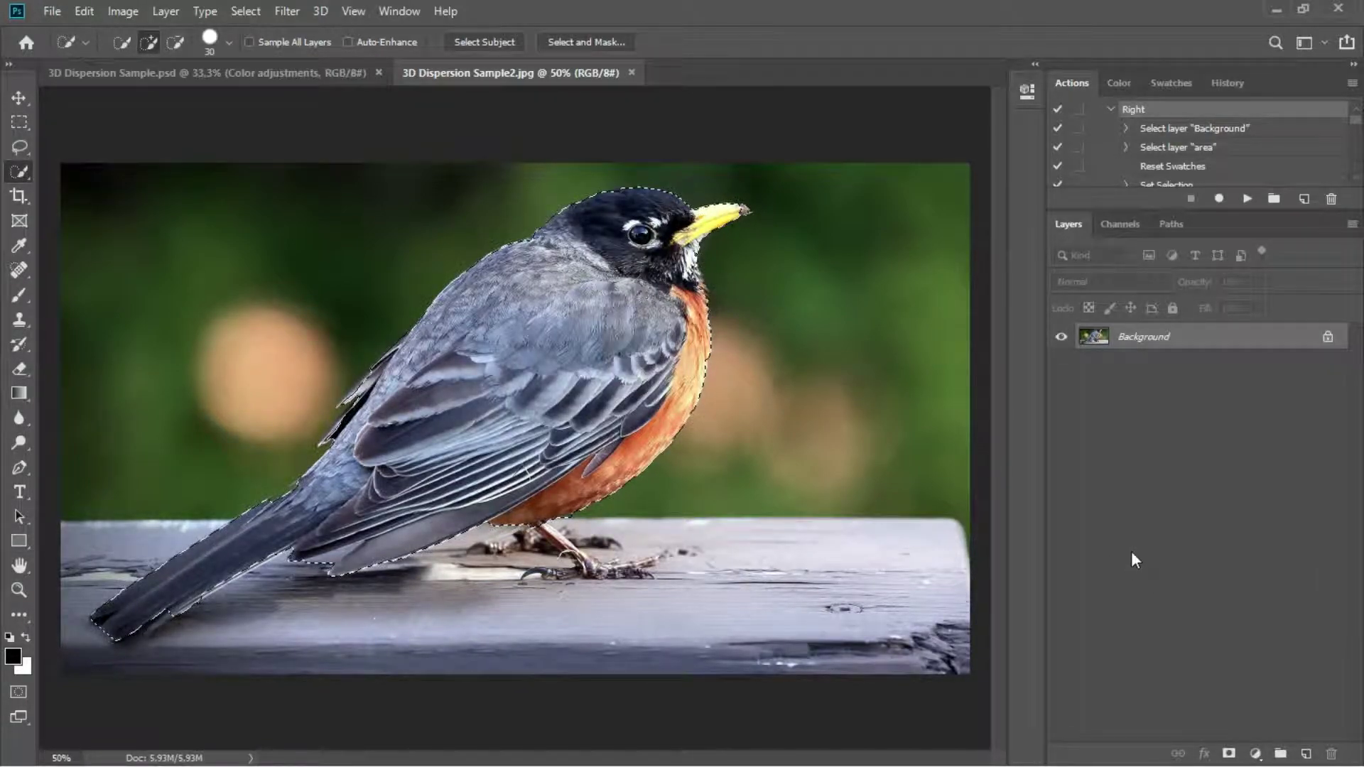
# Step: Create a new layer named 'area'
pyautogui.click(1307, 753)
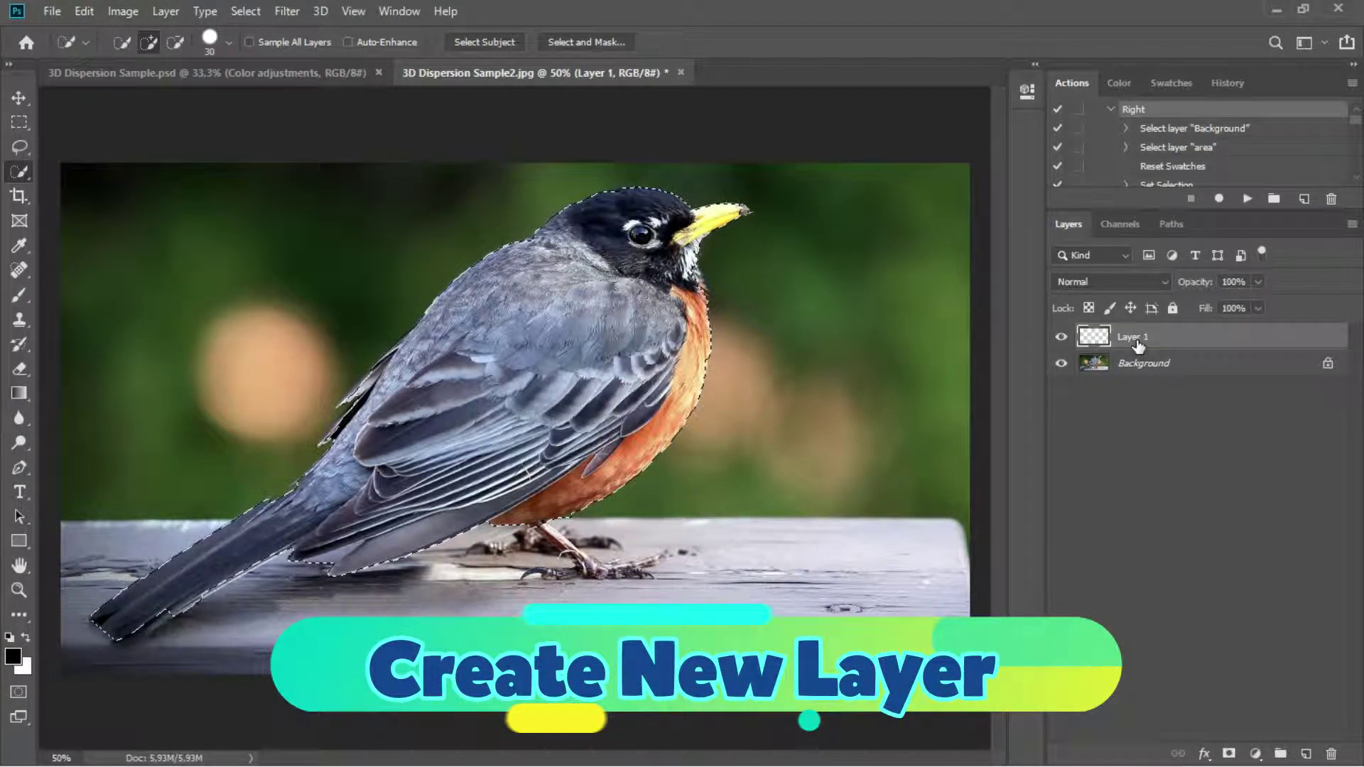
pyautogui.write('a')
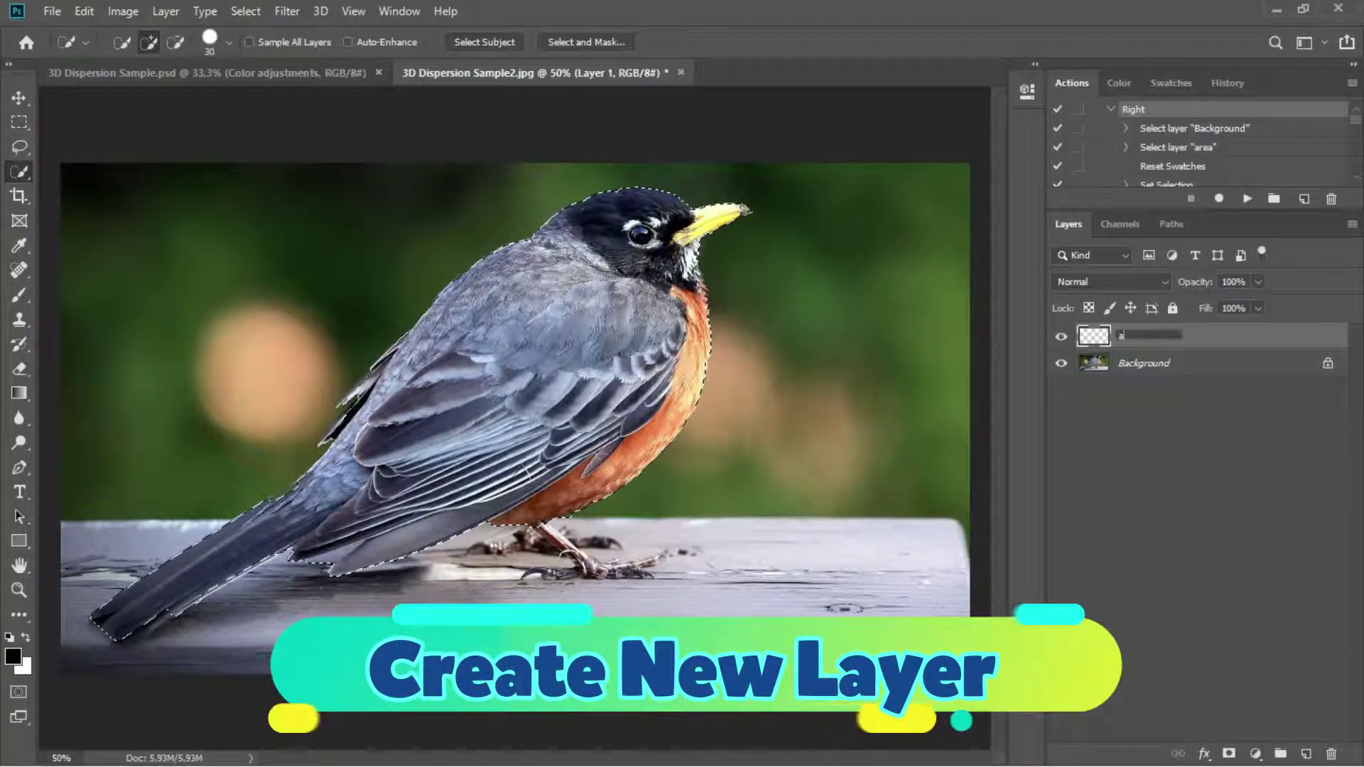
pyautogui.write('rea')
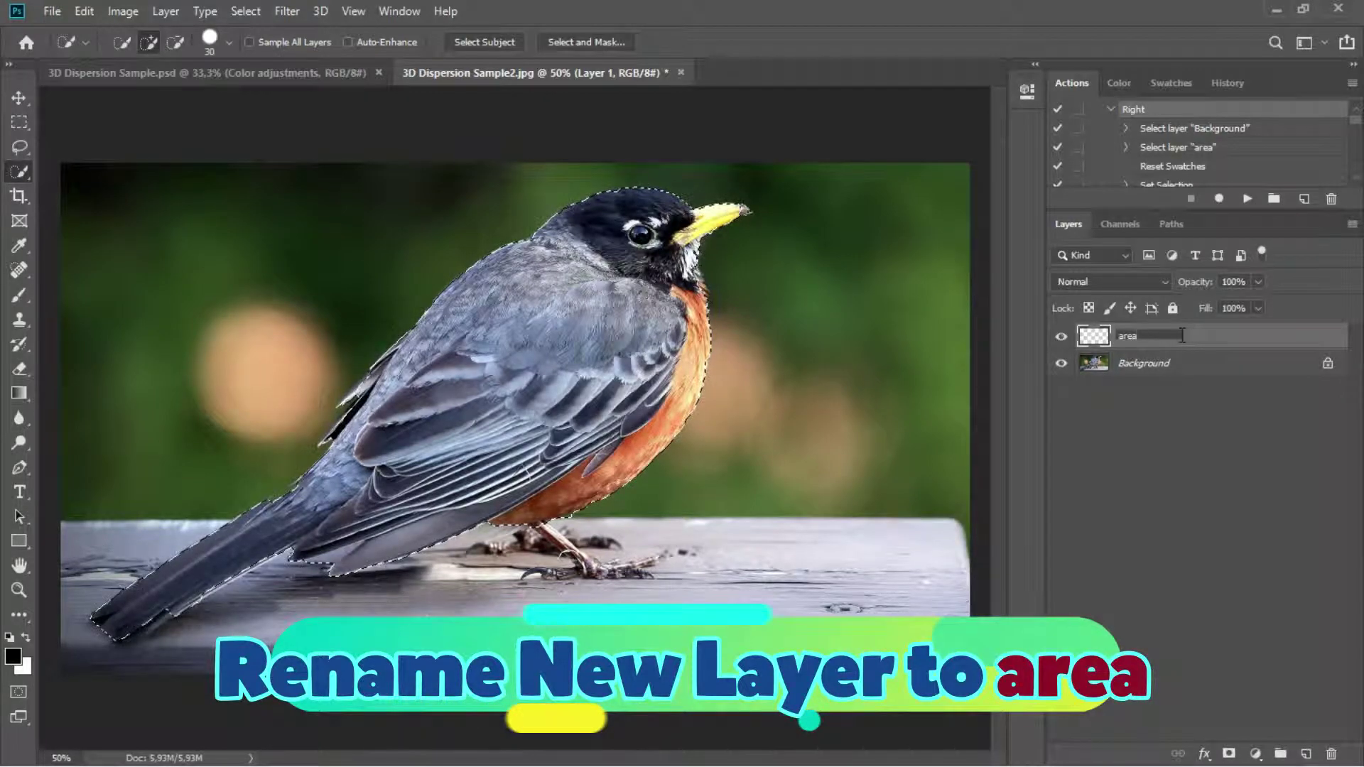
pyautogui.press('Return')
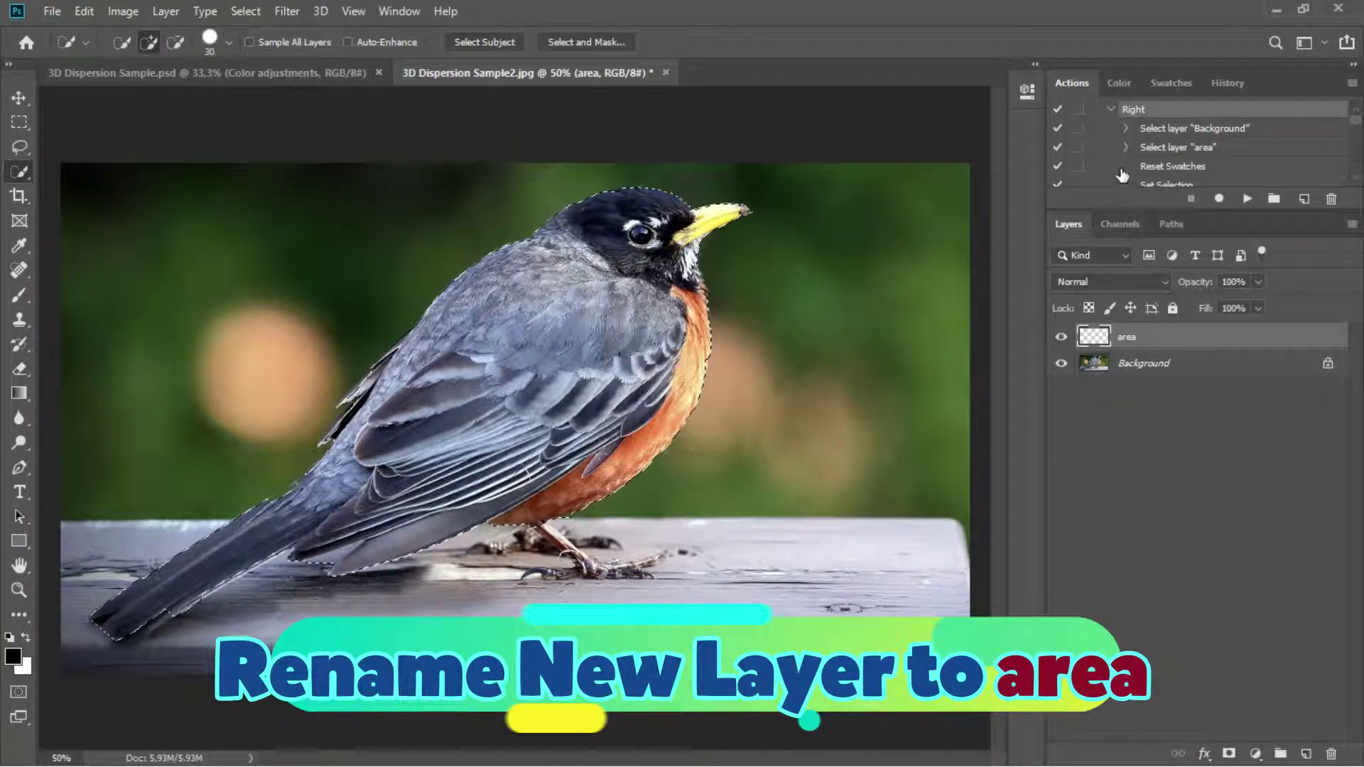
pyautogui.moveTo(1149, 210); pyautogui.dragTo(1149, 401)
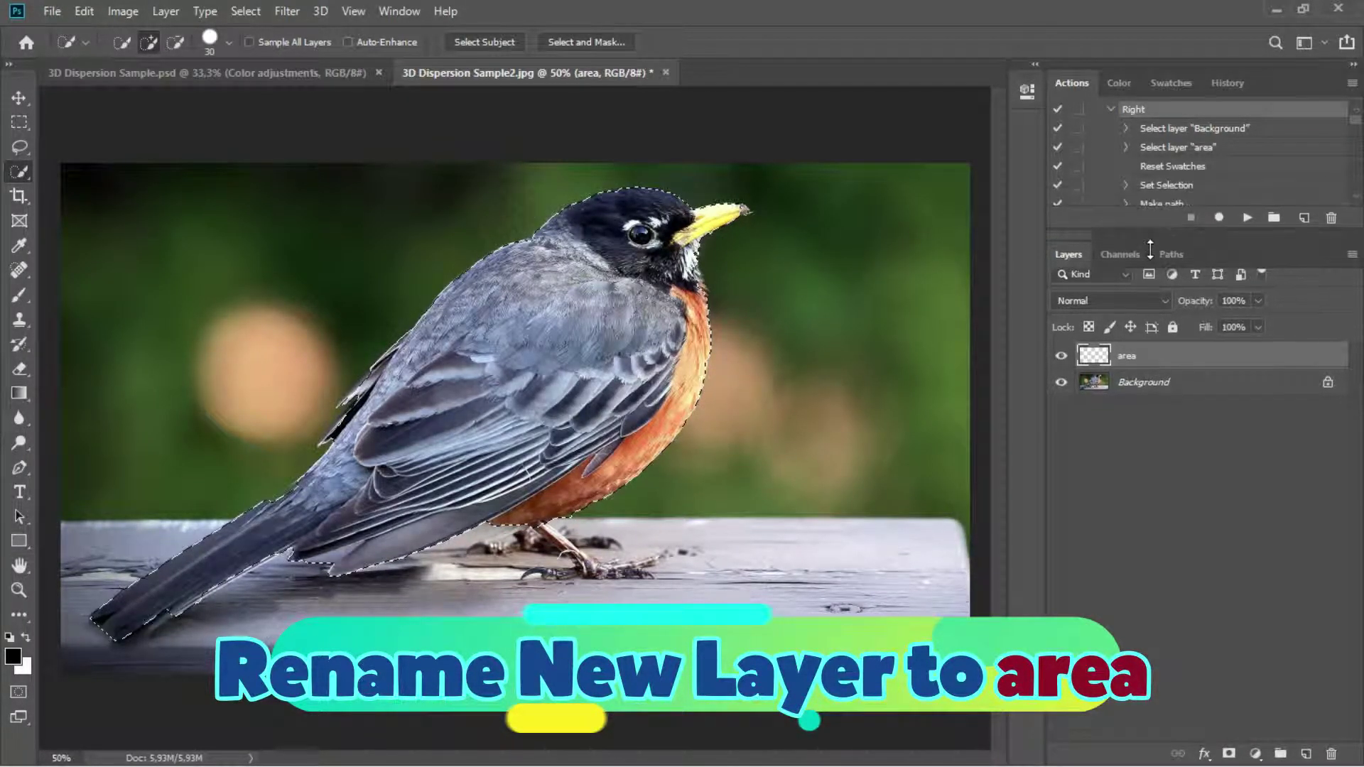
# Step: Set the foreground colour to bright green 93f160
pyautogui.click(20, 295)
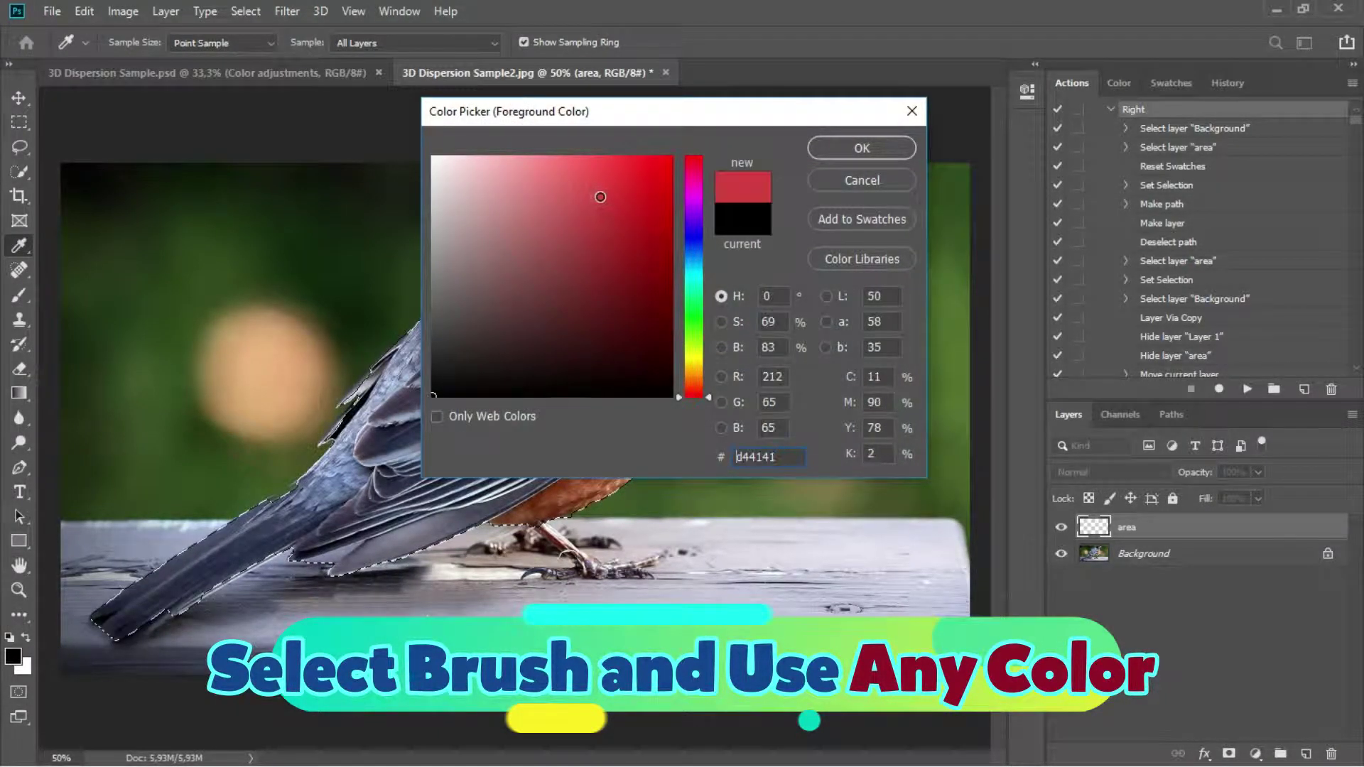
pyautogui.click(633, 250)
pyautogui.moveTo(693, 395); pyautogui.dragTo(693, 272)
pyautogui.click(548, 289)
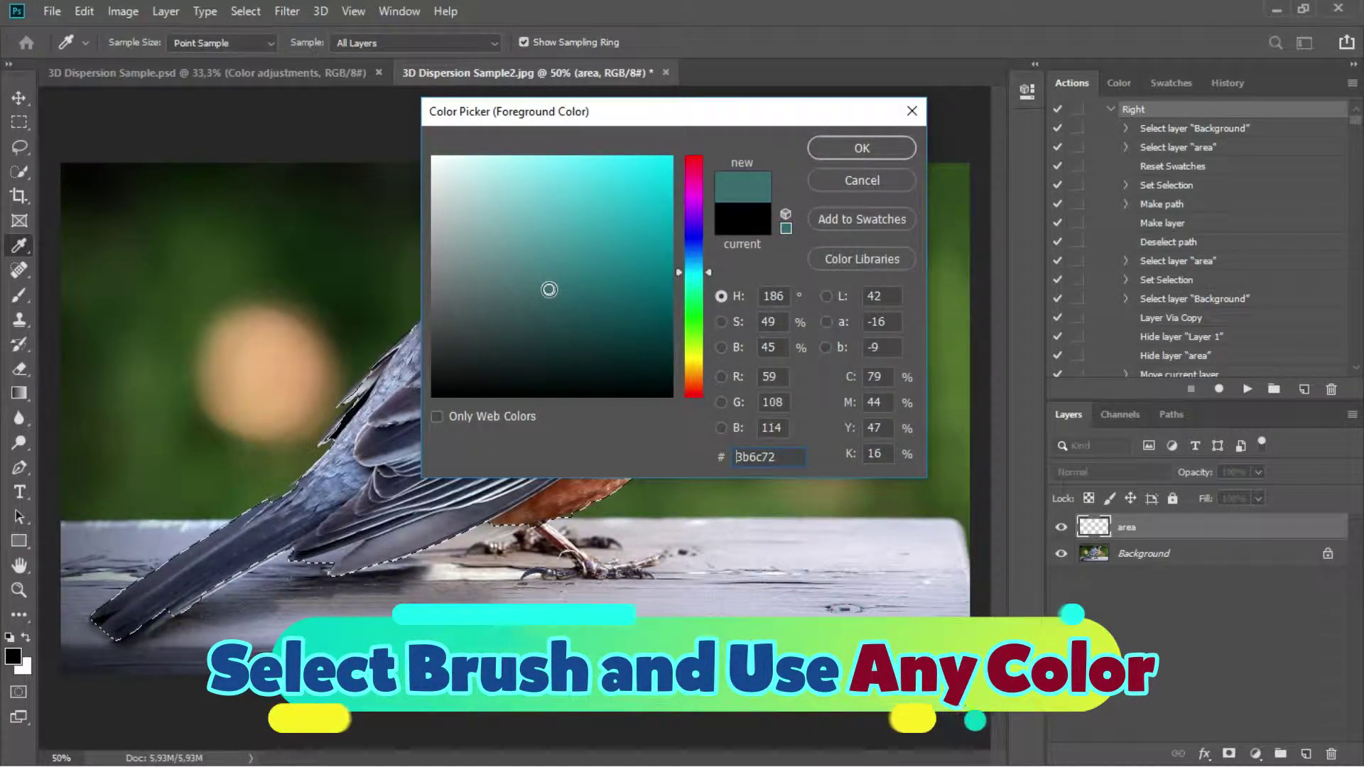
pyautogui.click(693, 331)
pyautogui.click(616, 173)
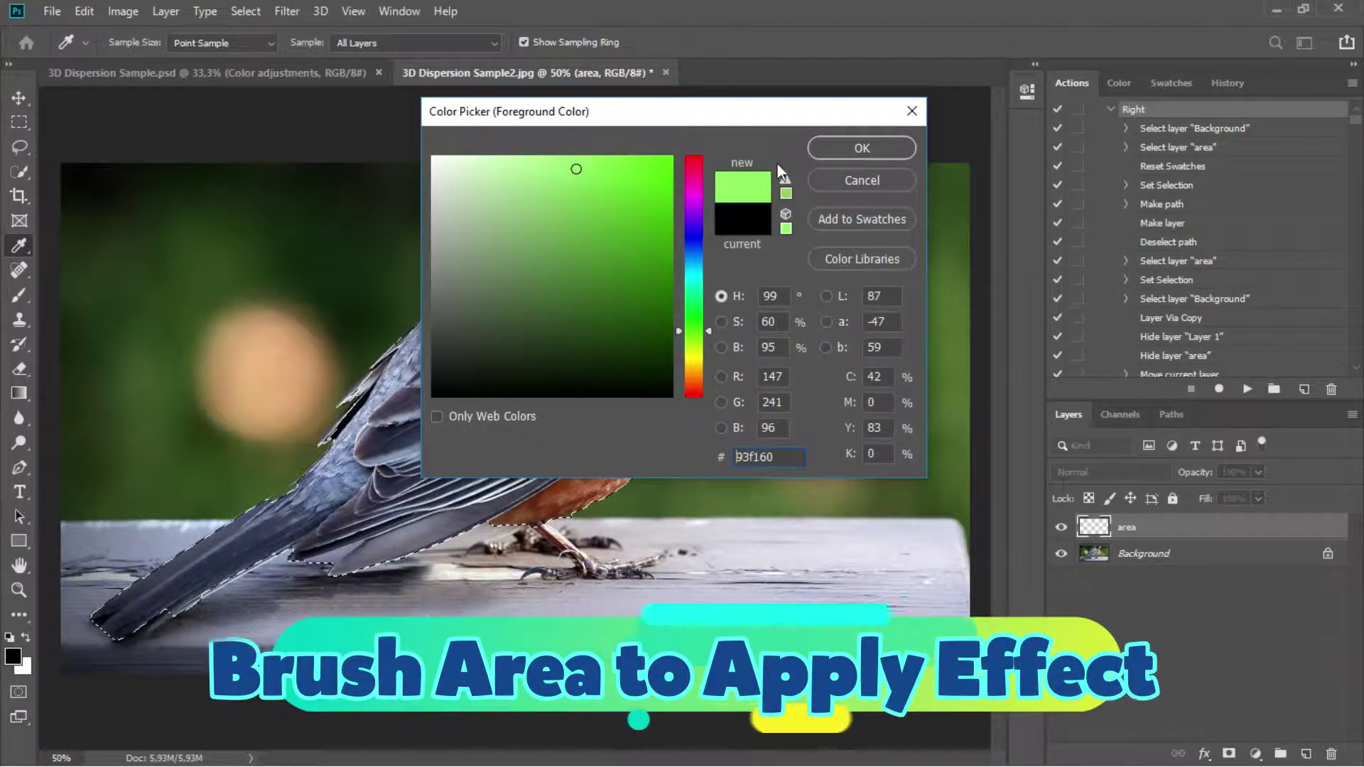
pyautogui.click(848, 148)
# Step: Paint green with a 102 px Soft Round brush along the robin's tail and back
pyautogui.press('b')
pyautogui.rightClick(534, 293)
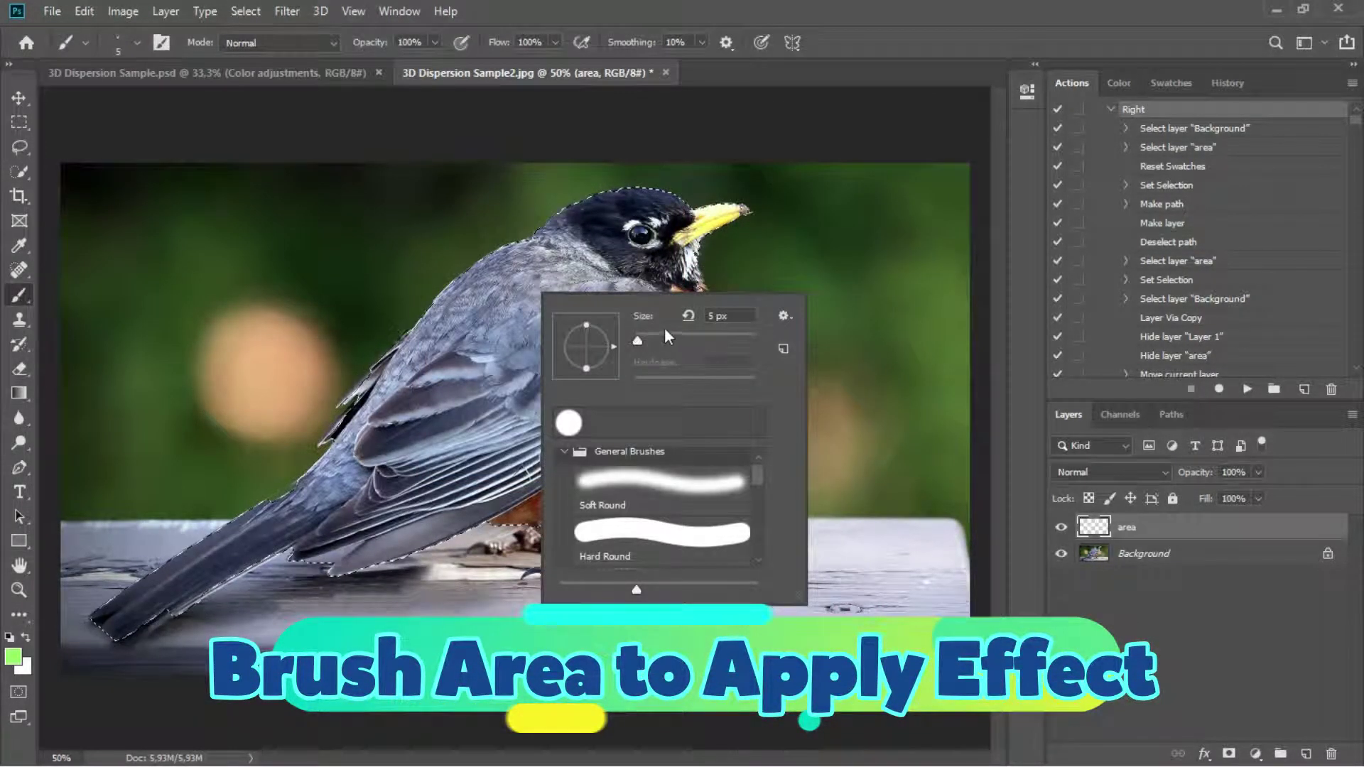
pyautogui.moveTo(667, 335); pyautogui.dragTo(693, 336)
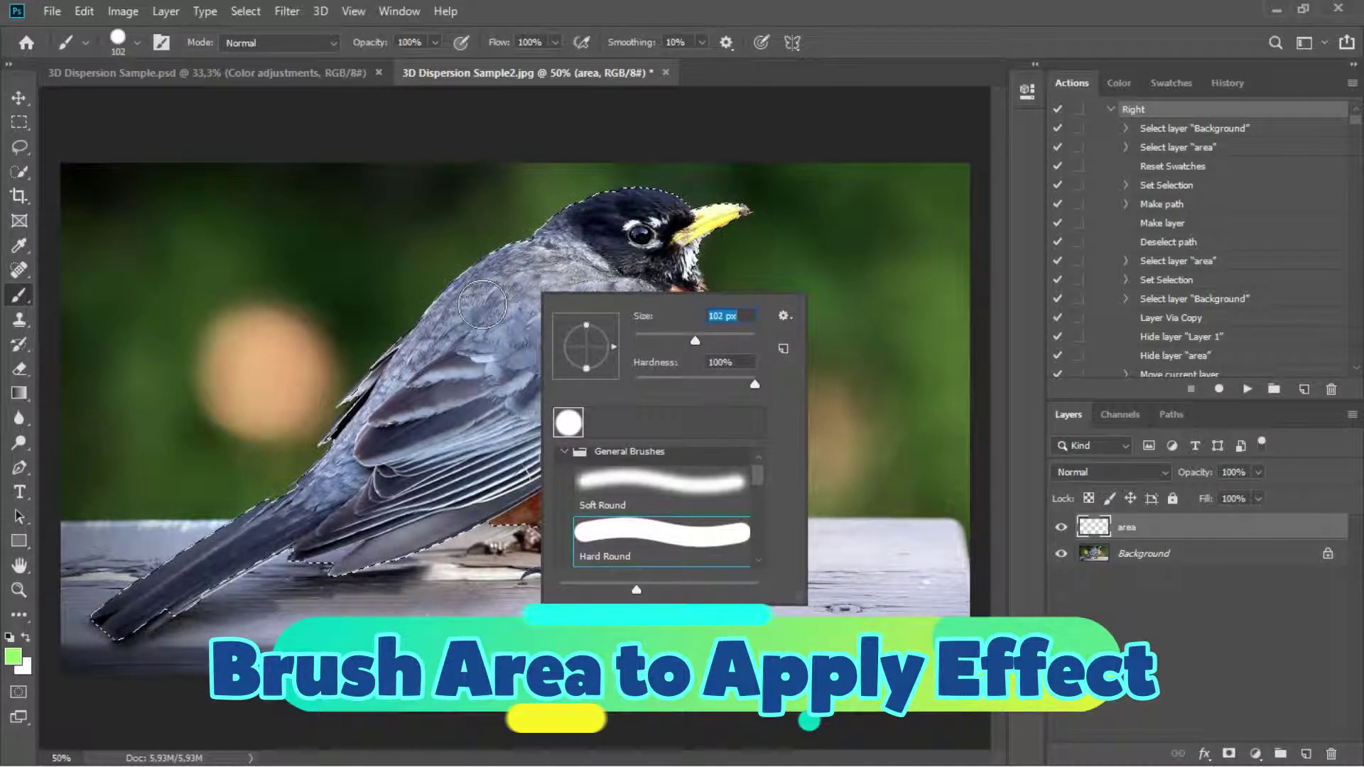
pyautogui.click(657, 486)
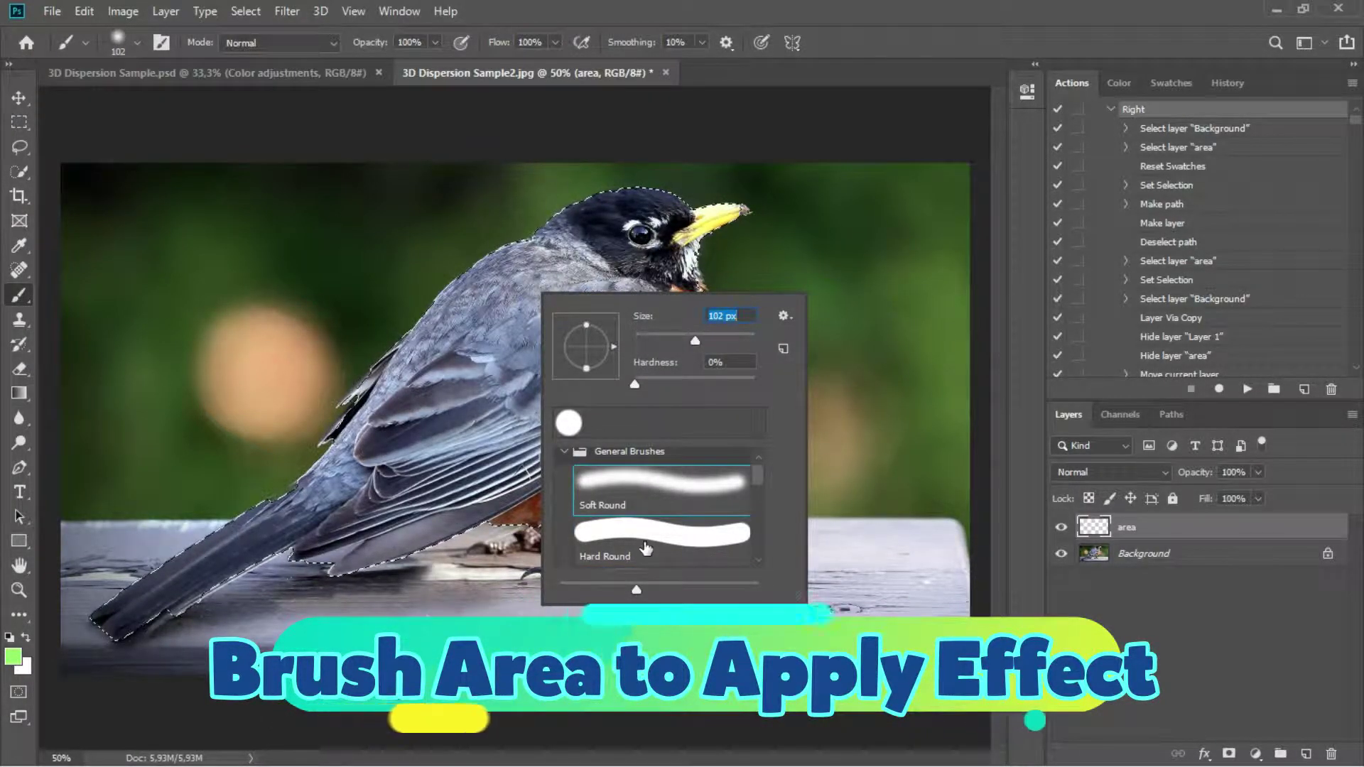
pyautogui.press('Return')
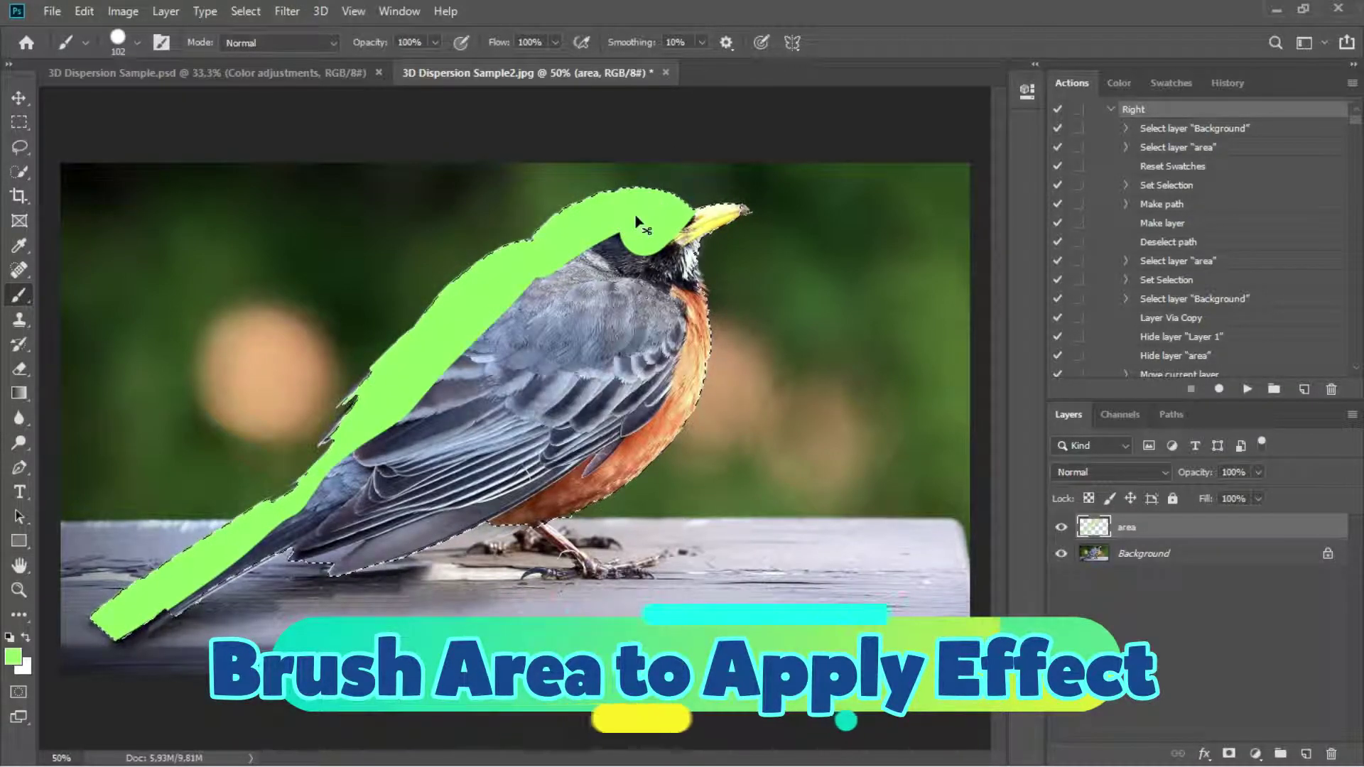
pyautogui.hotkey('ctrl', 'z')
pyautogui.moveTo(120, 612); pyautogui.dragTo(289, 496)
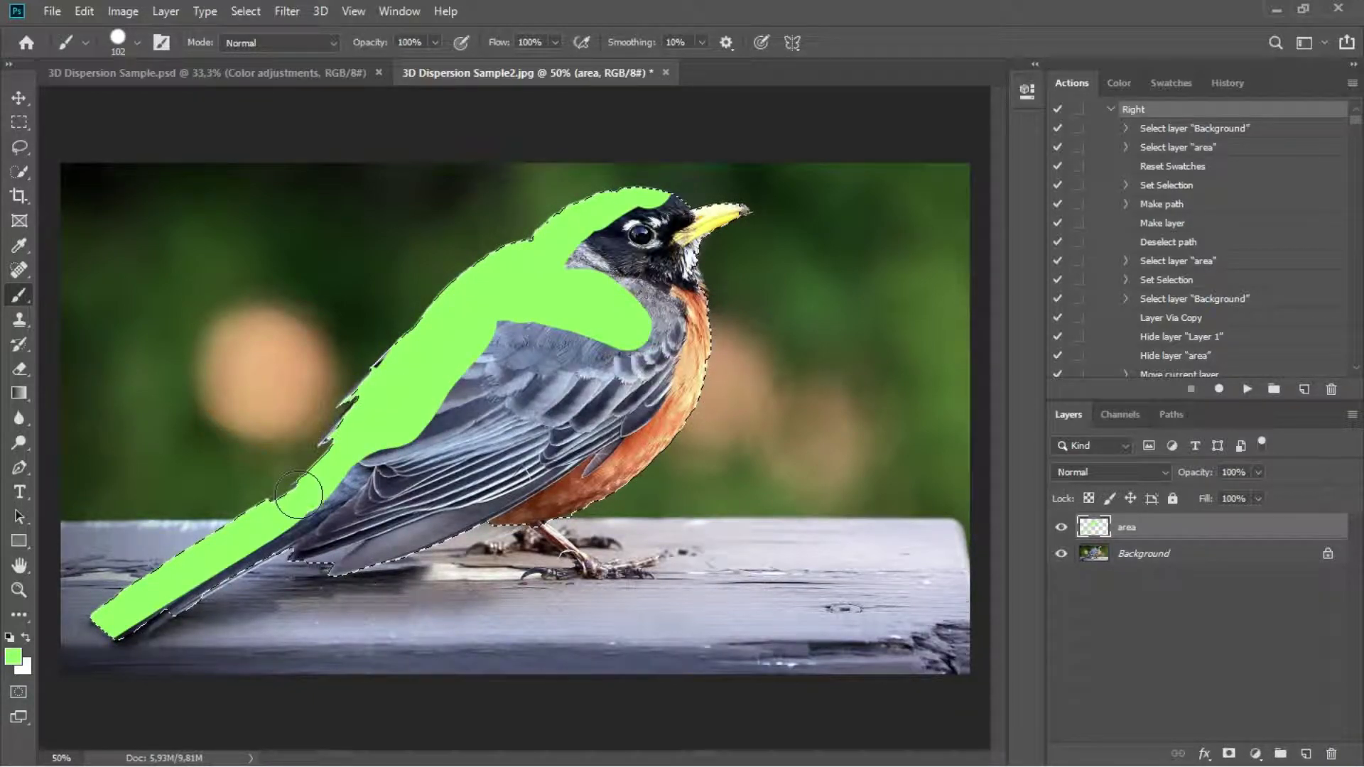
pyautogui.moveTo(257, 506)
pyautogui.mouseDown()
pyautogui.moveTo(418, 396)
pyautogui.moveTo(499, 390)
pyautogui.mouseUp()
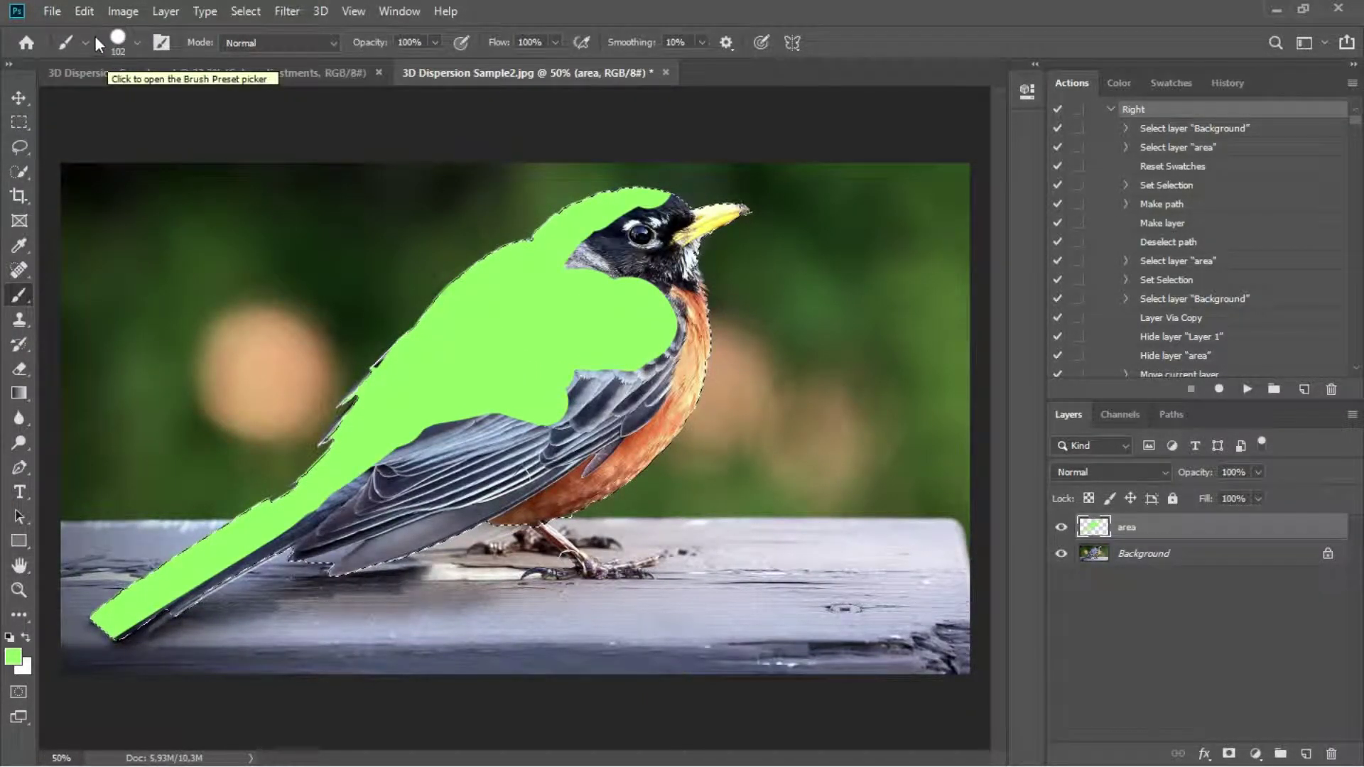
# Step: Clear the robin selection and select the Left action in 3D Dispersion Photoshop Action
pyautogui.click(19, 122)
pyautogui.click(232, 128)
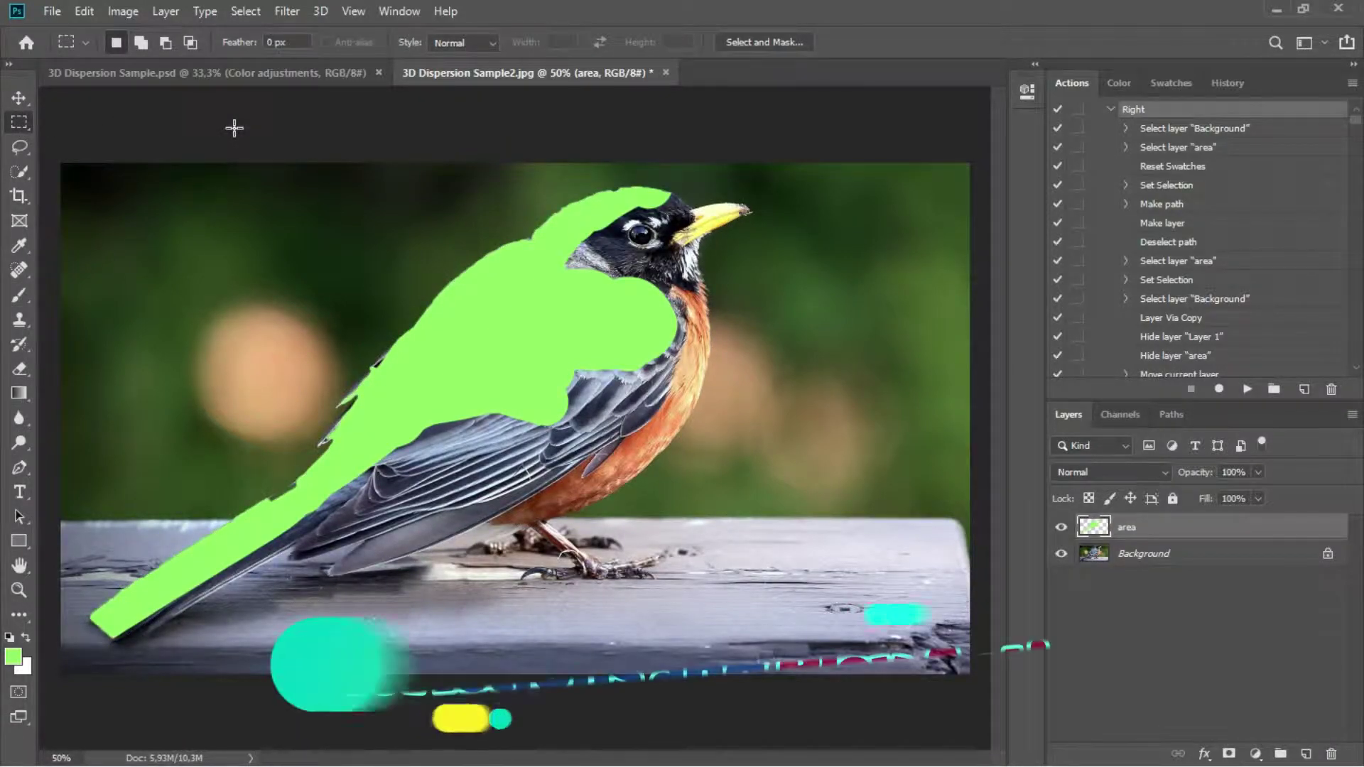
pyautogui.click(1110, 109)
pyautogui.click(1143, 169)
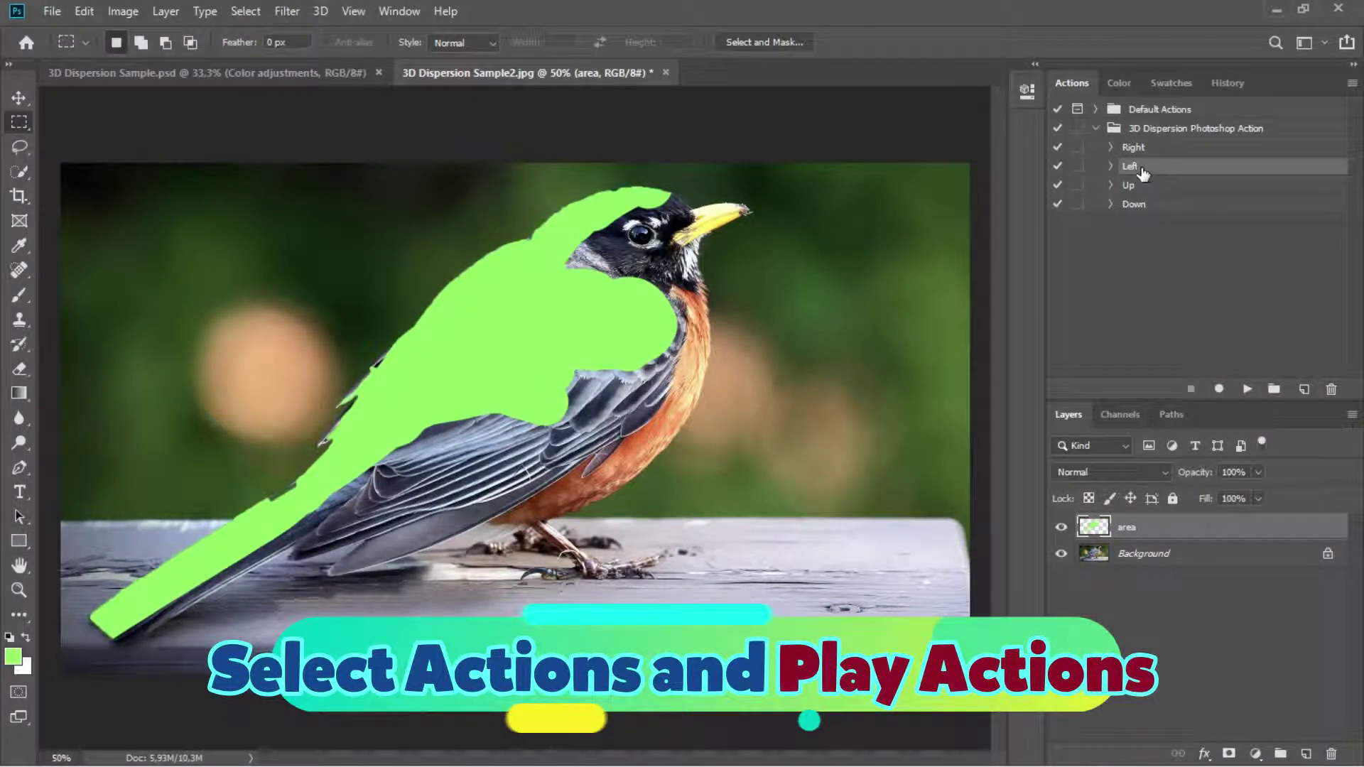
pyautogui.click(1111, 166)
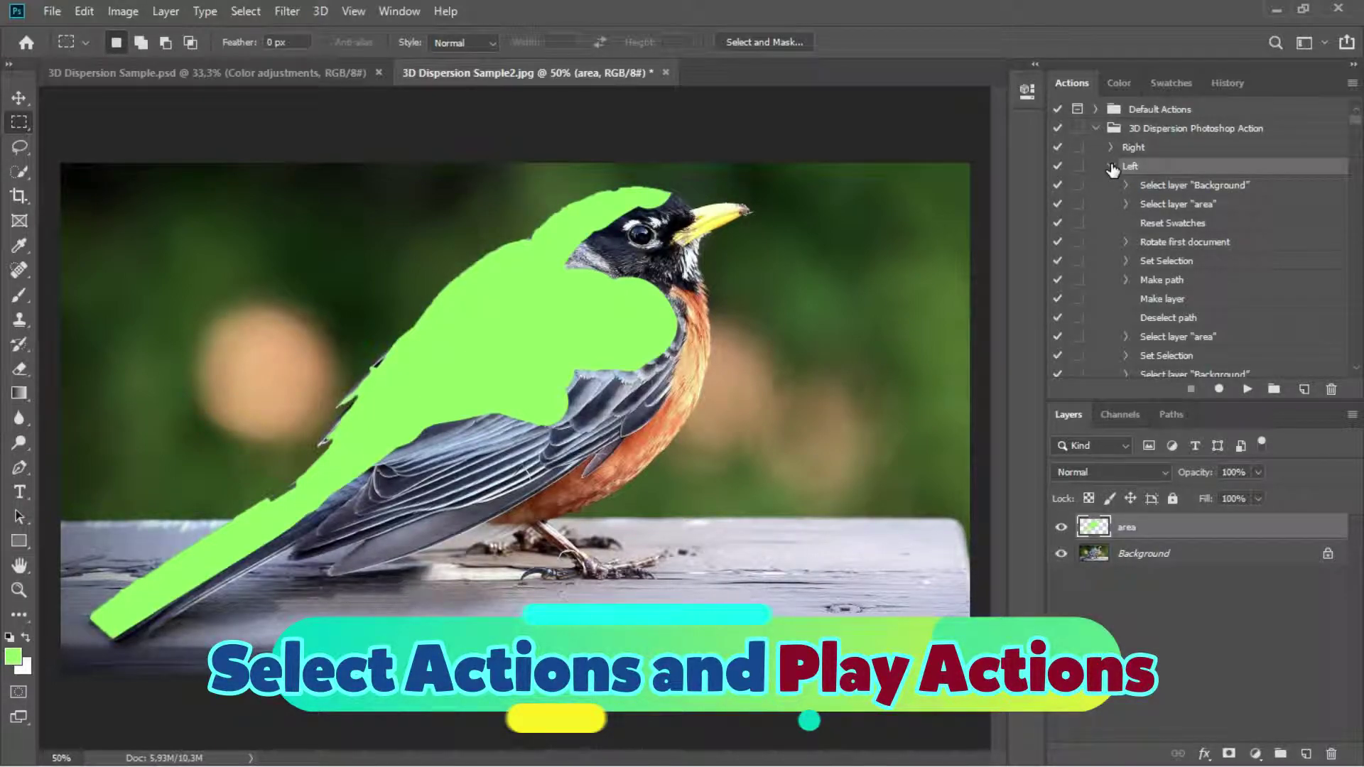
pyautogui.click(1111, 166)
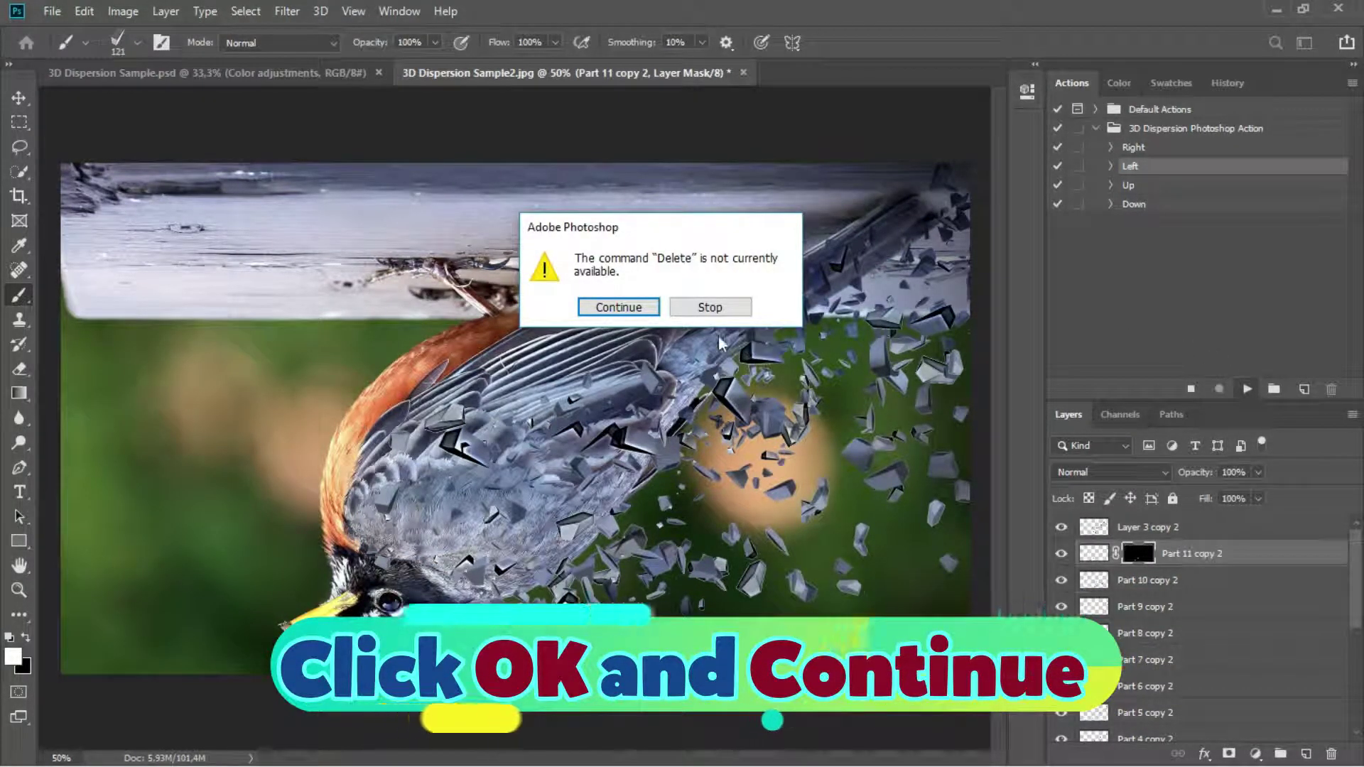
# Step: Continue past every unavailable Delete and Make alert until the Left dispersion action completes
pyautogui.click(616, 308)
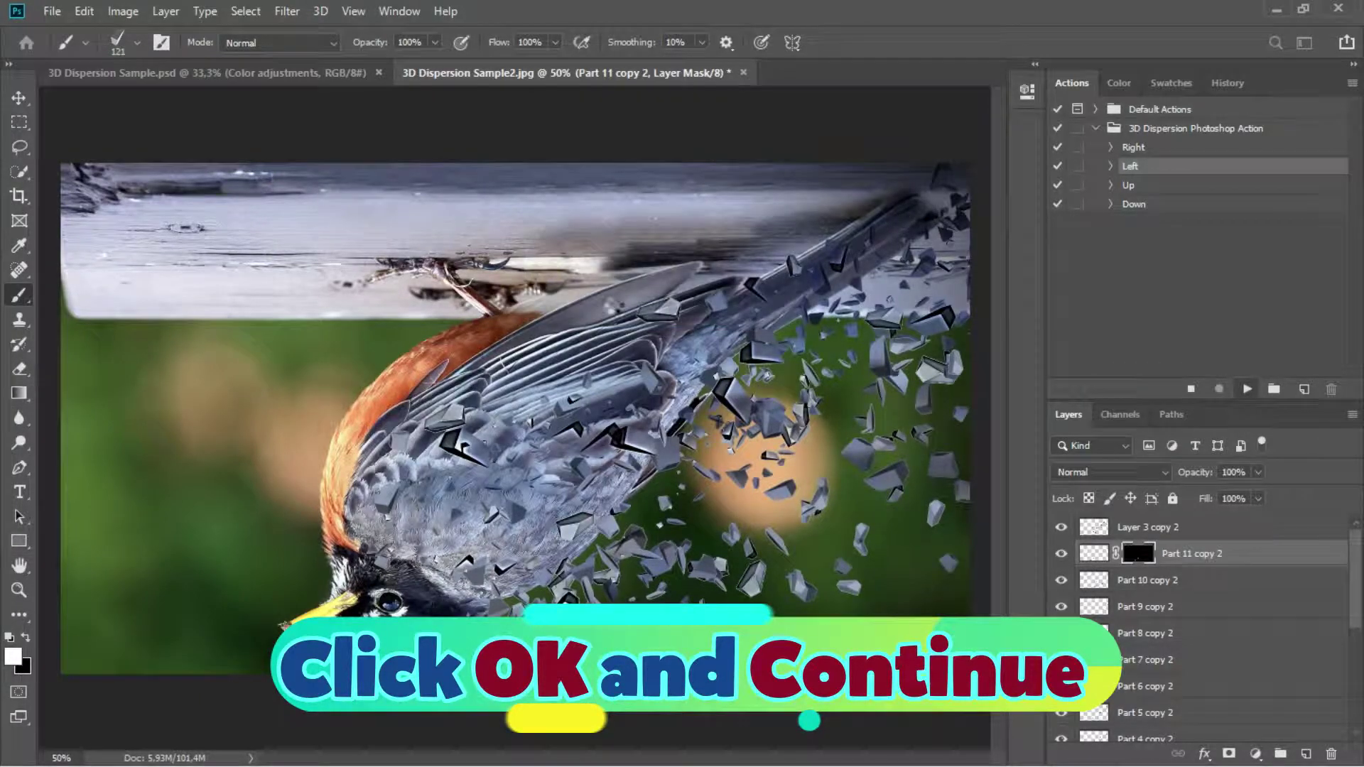
pyautogui.click(615, 307)
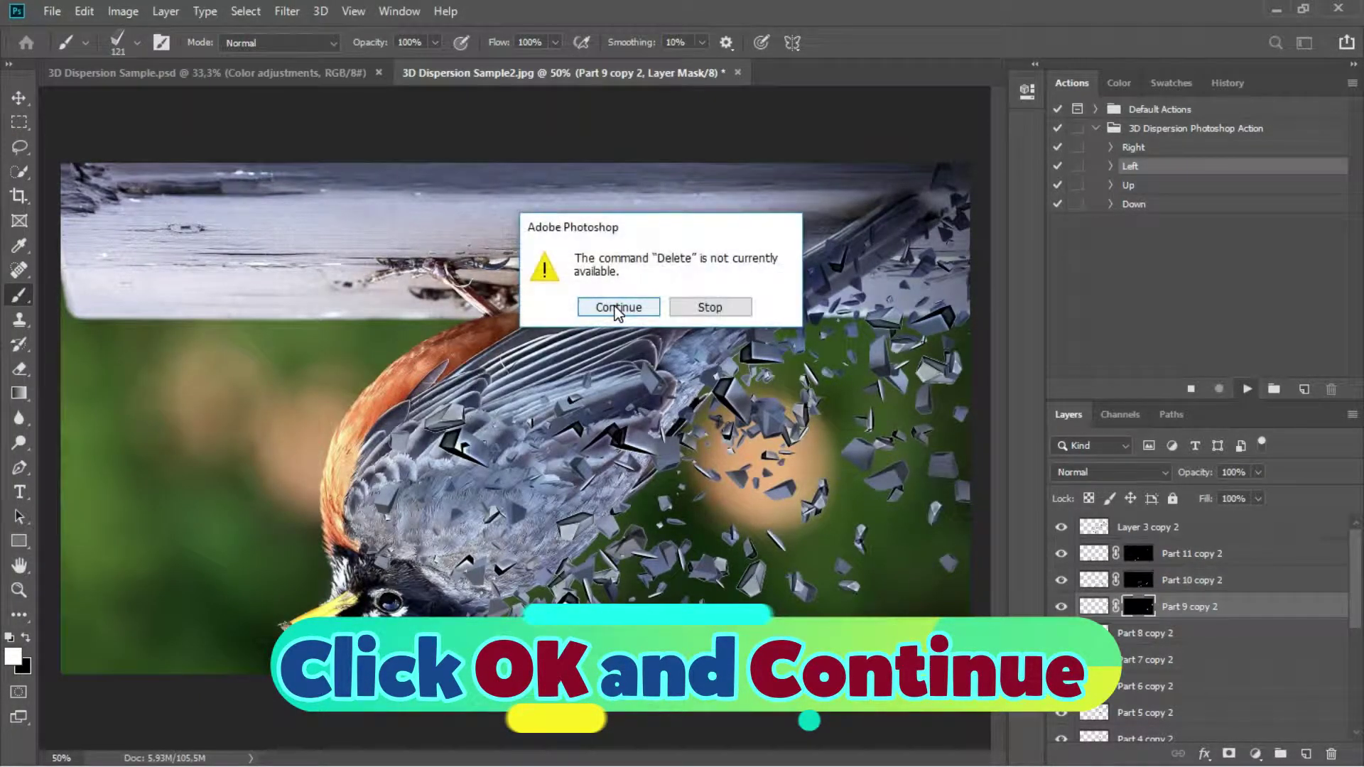
pyautogui.click(615, 306)
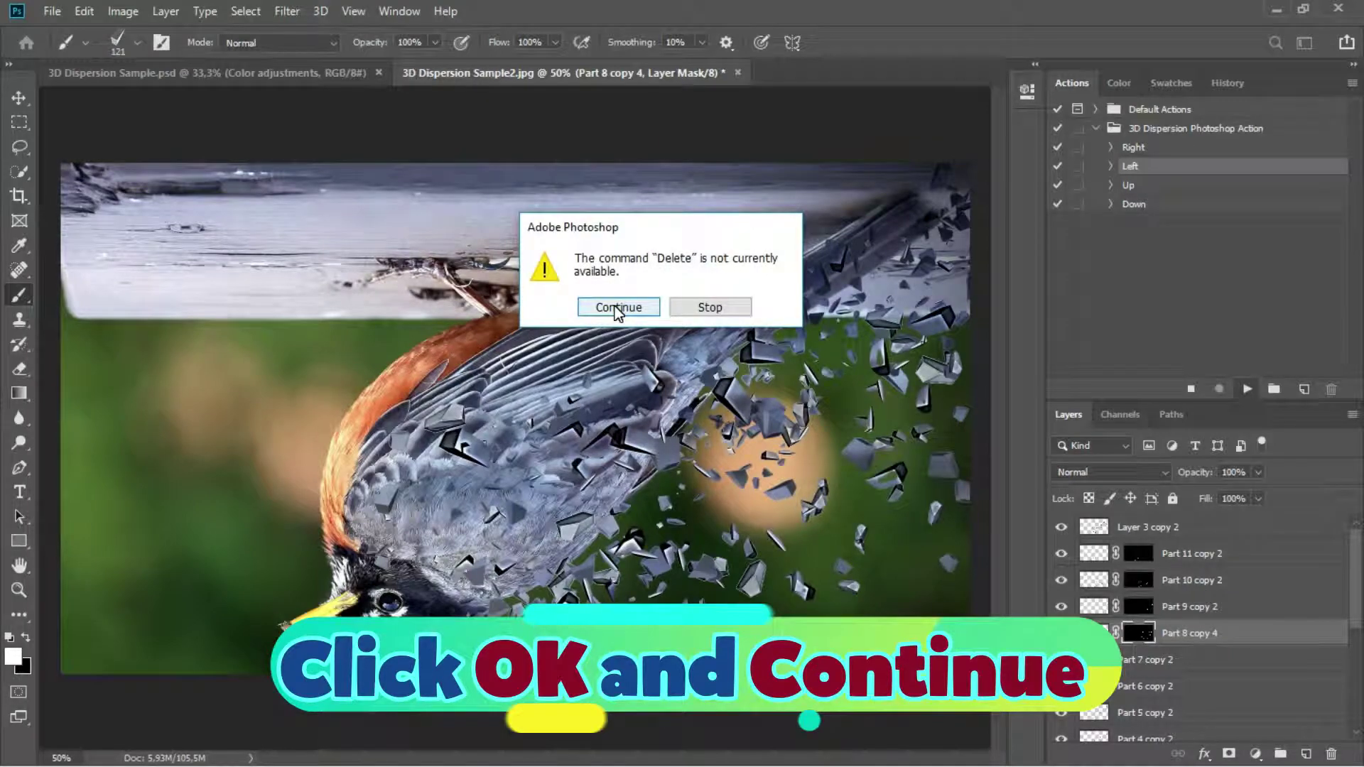
pyautogui.click(615, 307)
pyautogui.click(652, 310)
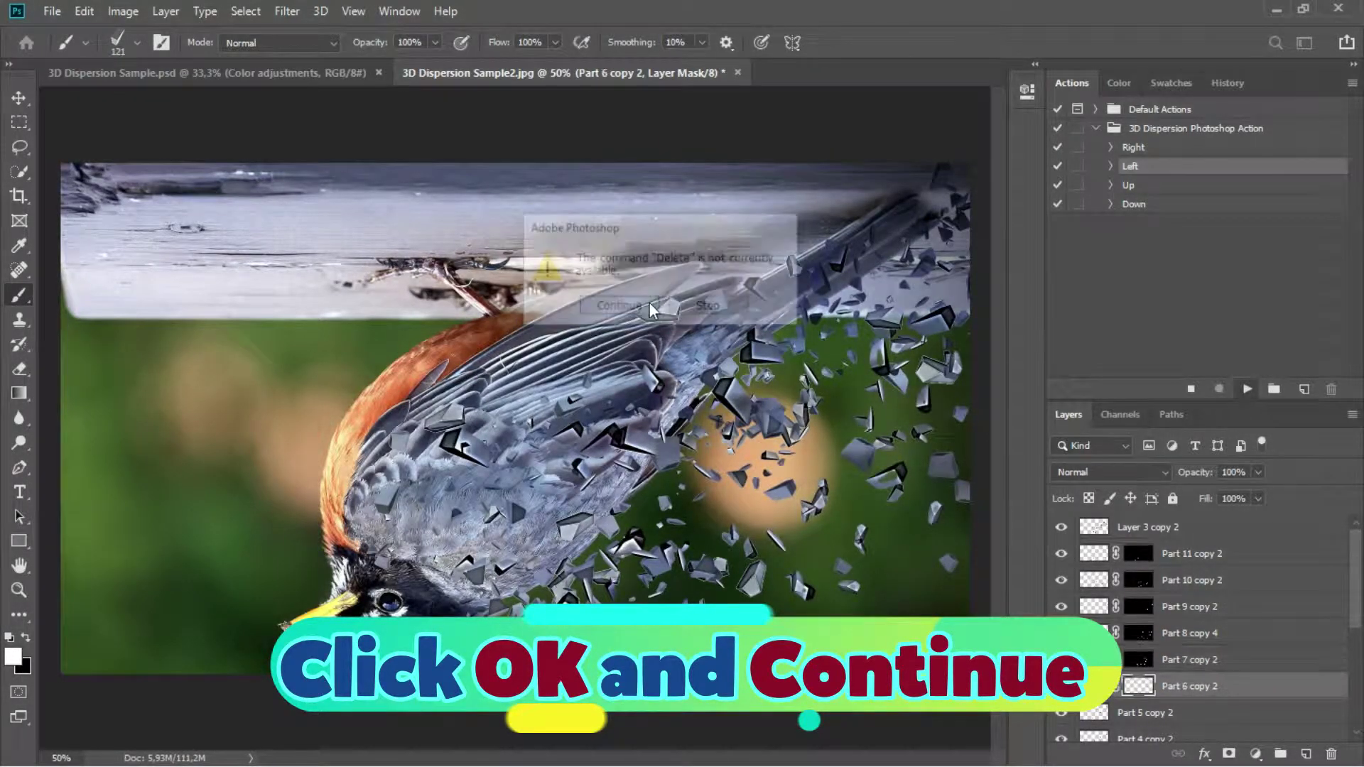
pyautogui.click(653, 309)
pyautogui.click(652, 310)
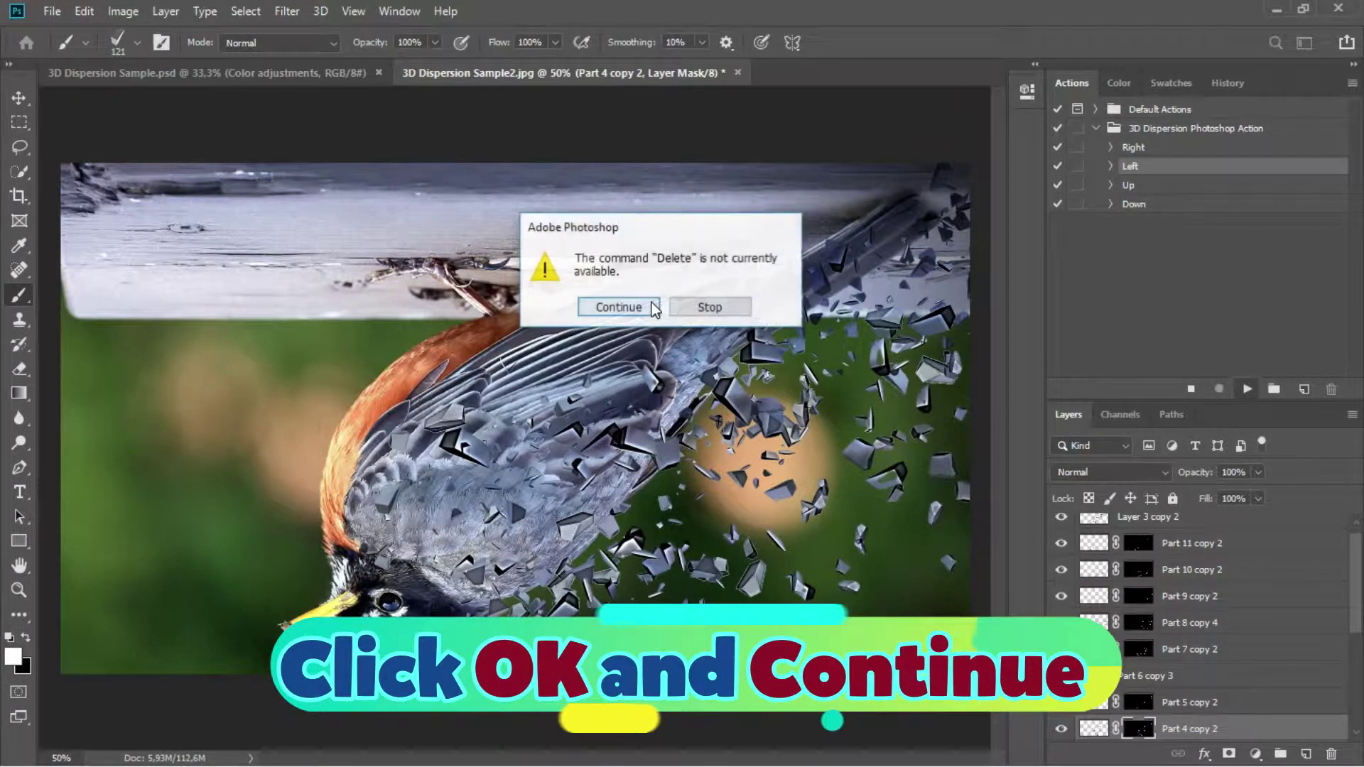
pyautogui.click(653, 308)
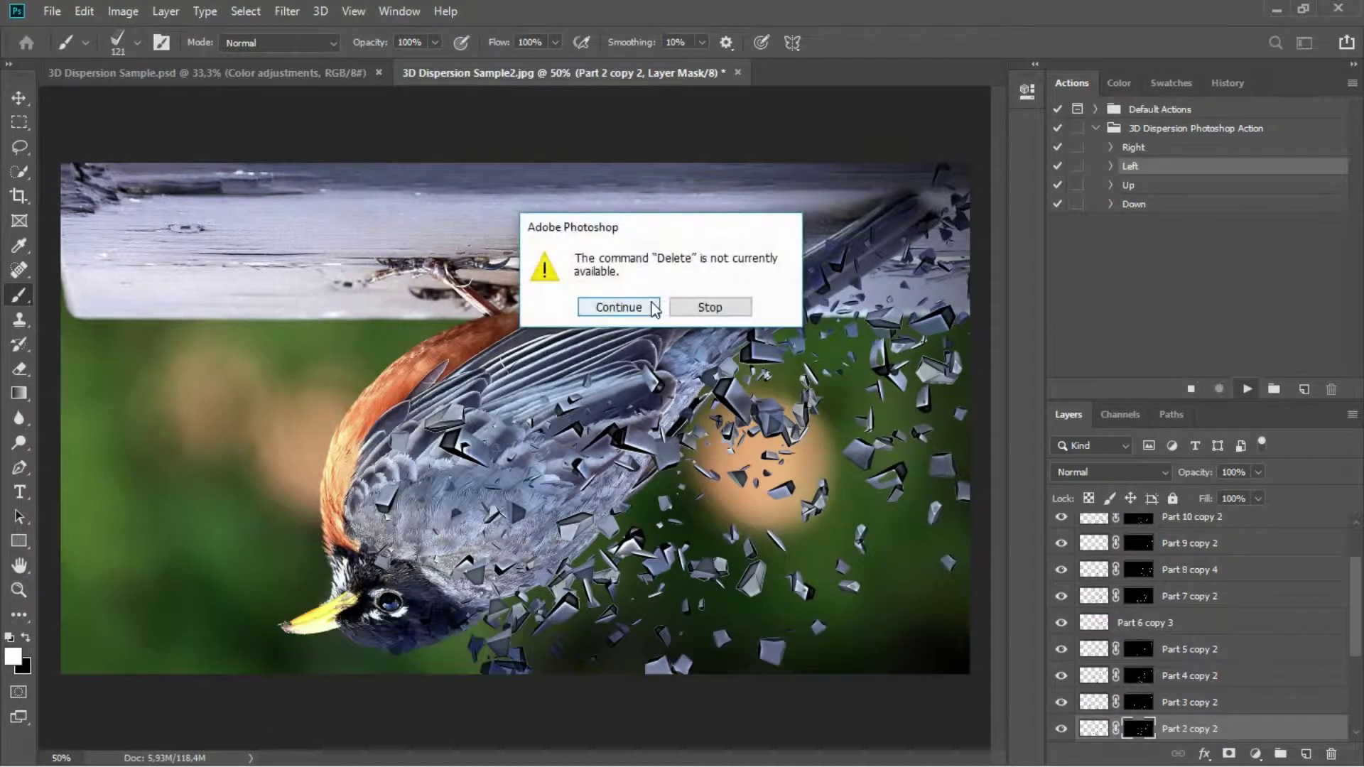
pyautogui.click(653, 308)
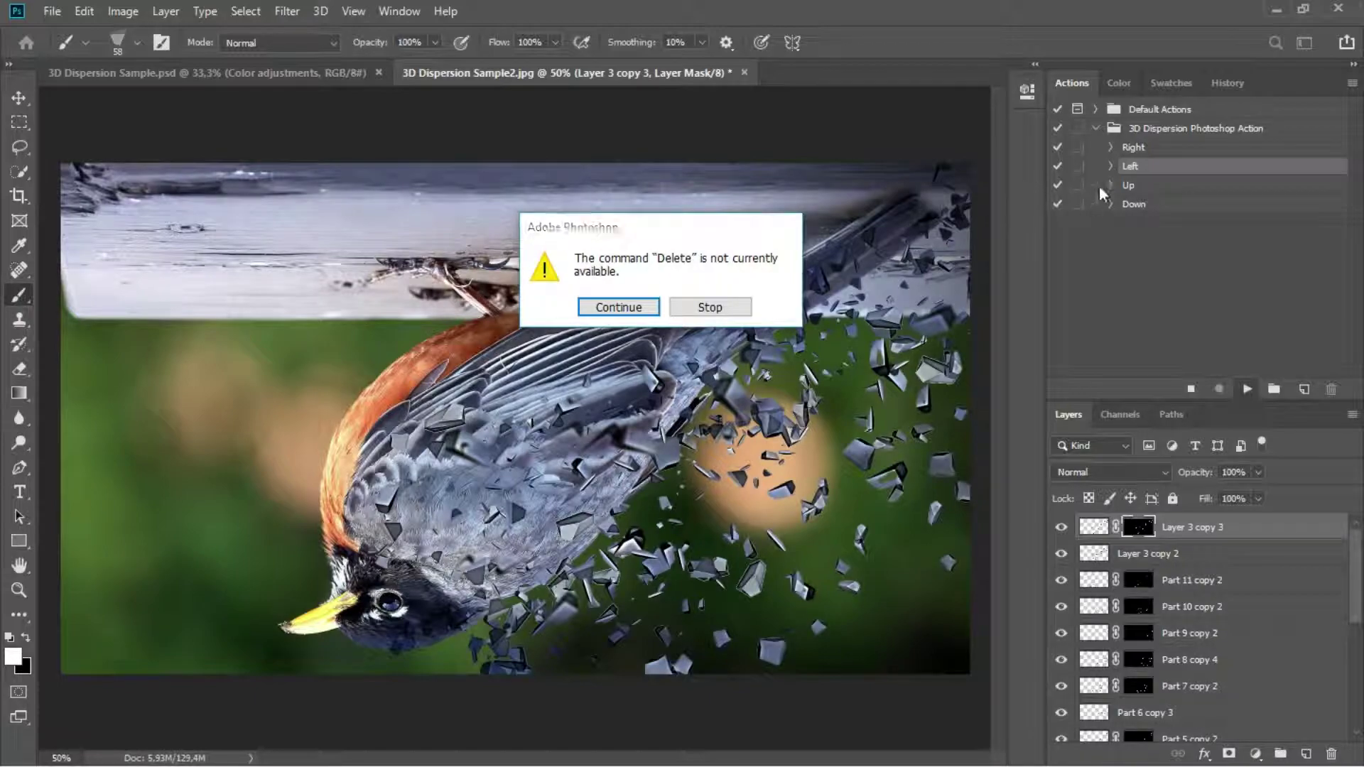
pyautogui.press('Return')
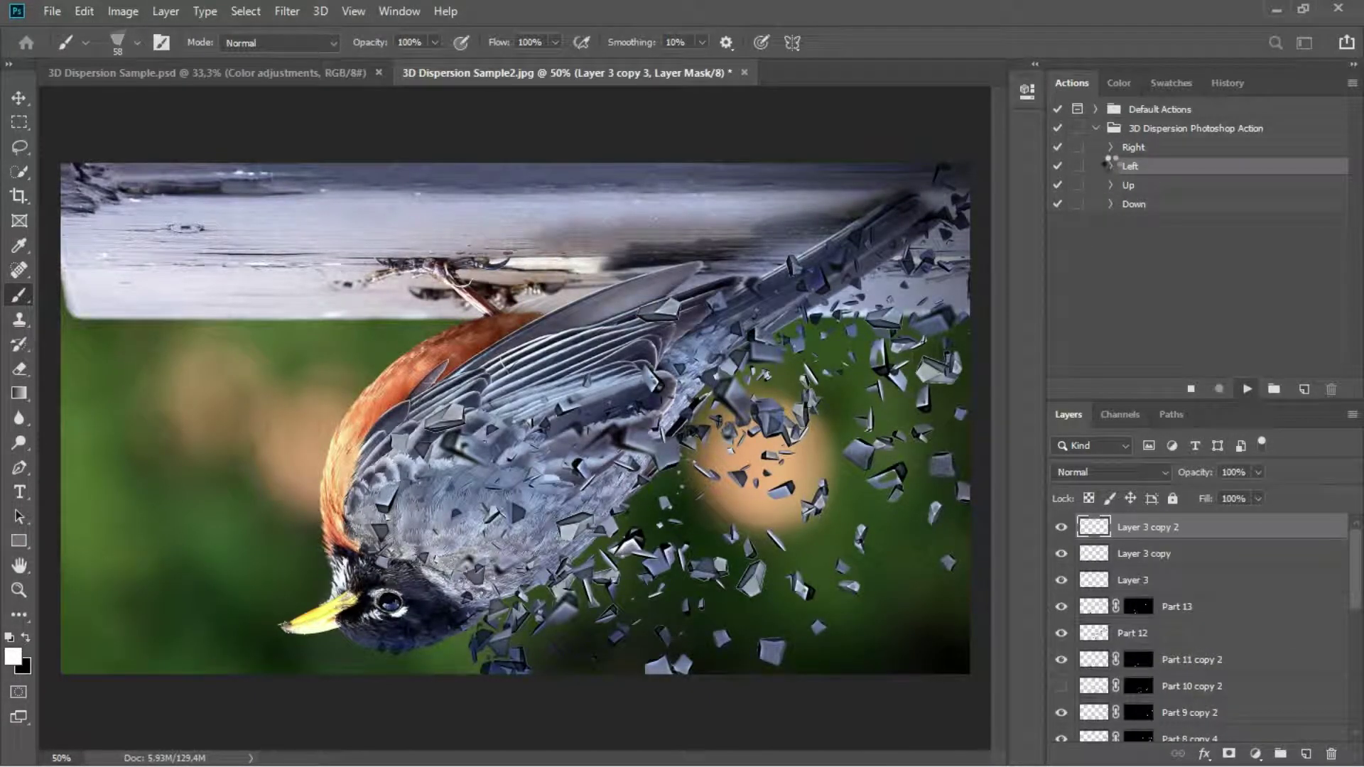
pyautogui.press('Return')
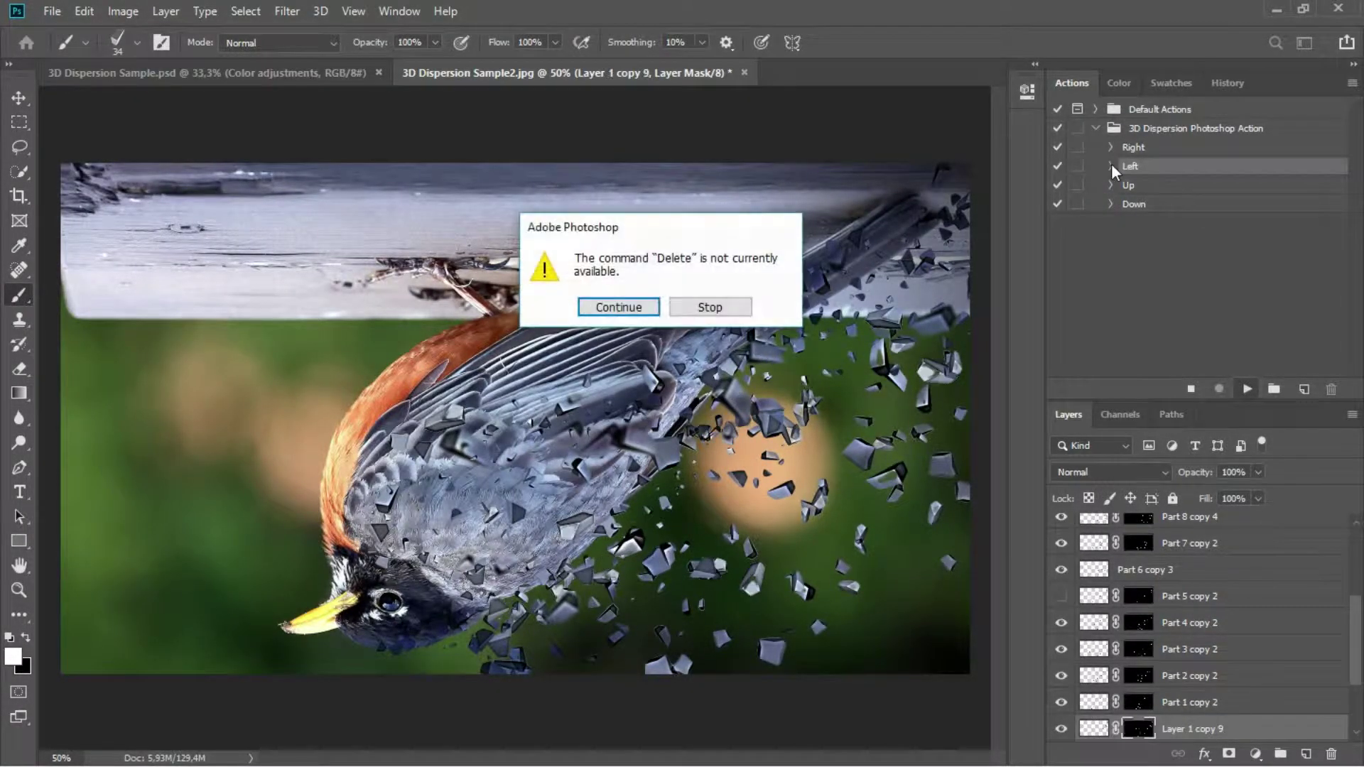
pyautogui.press('Return')
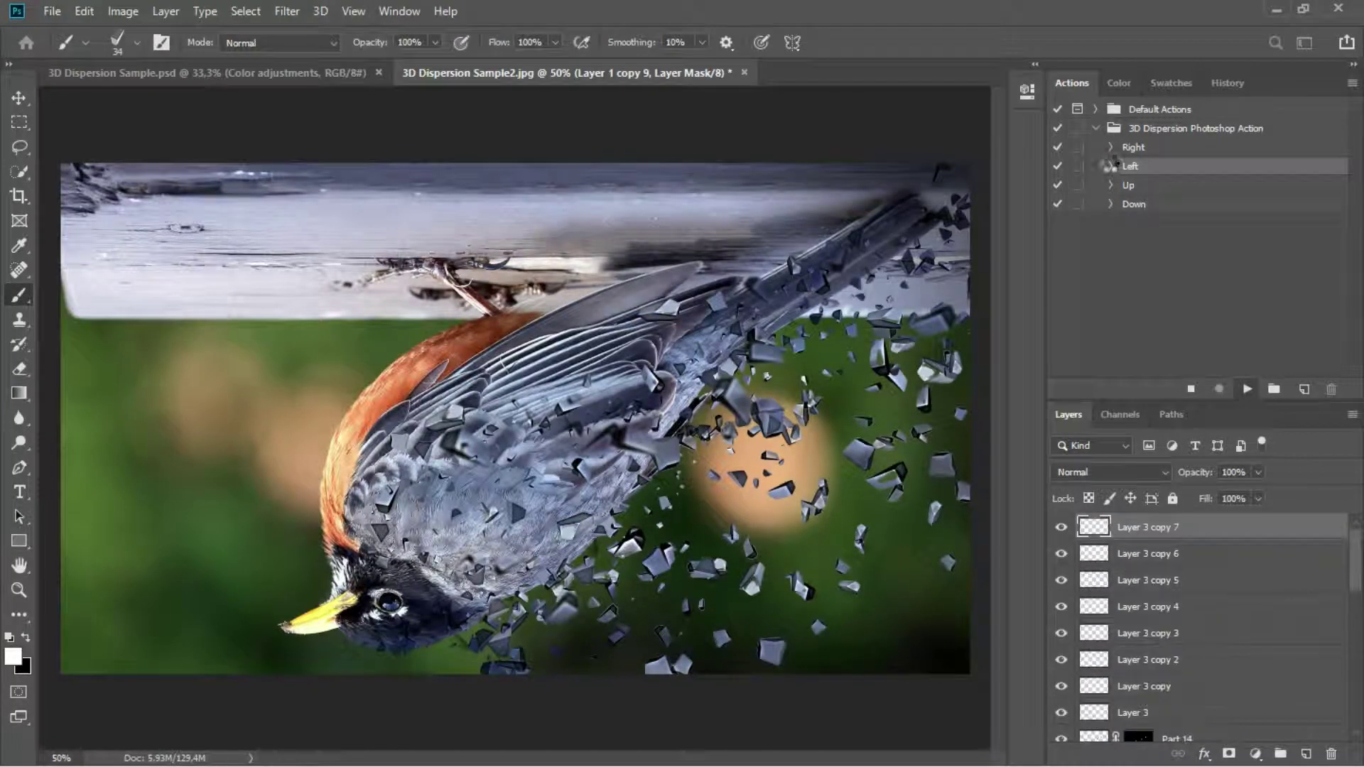
pyautogui.press('Return')
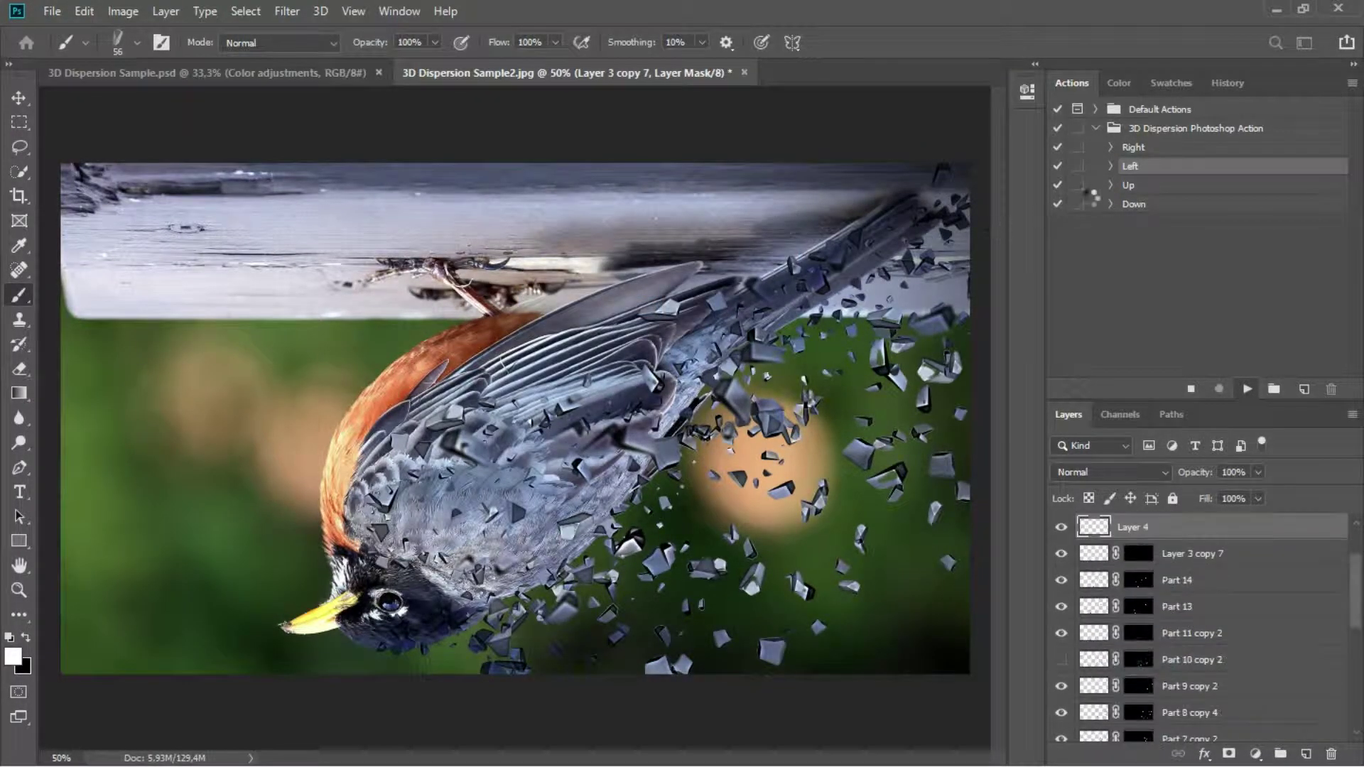
pyautogui.press('Return')
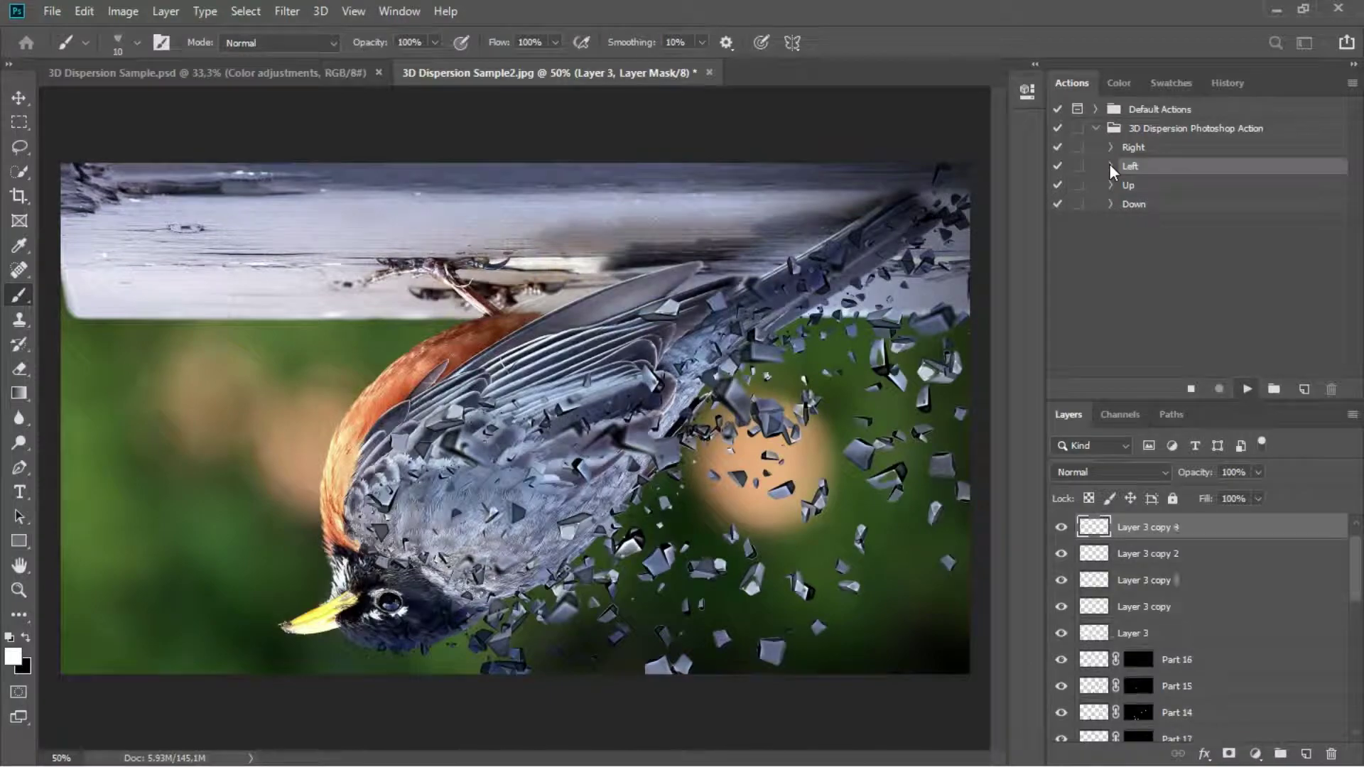
pyautogui.press('Return')
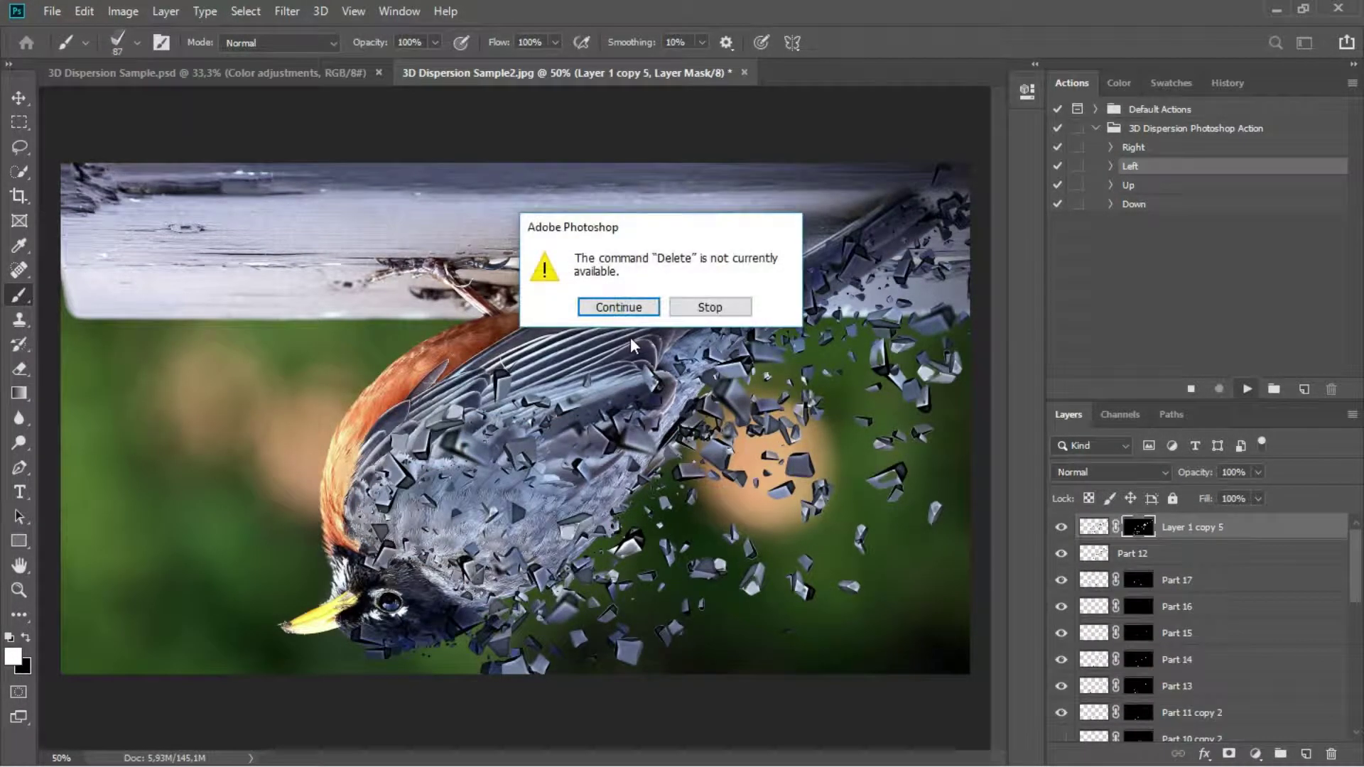
pyautogui.click(642, 308)
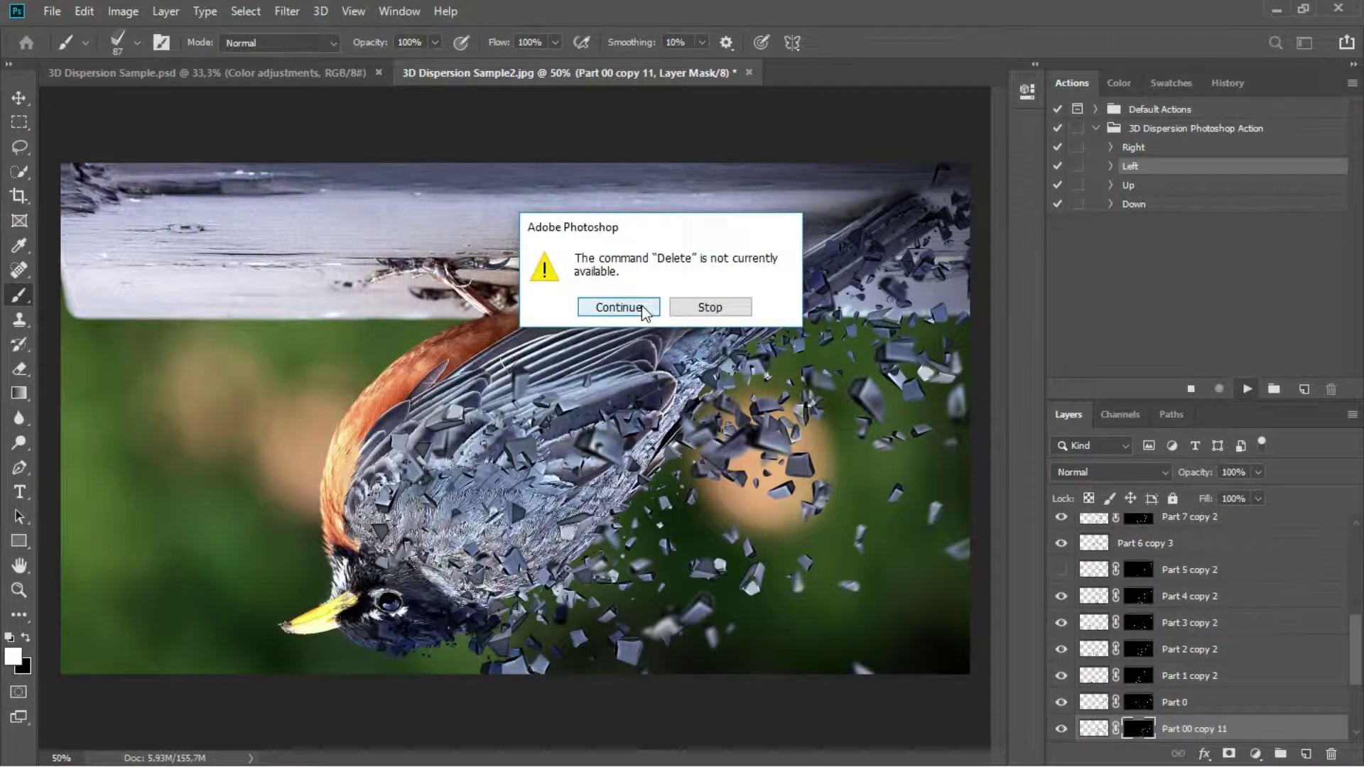
pyautogui.click(643, 307)
pyautogui.click(641, 305)
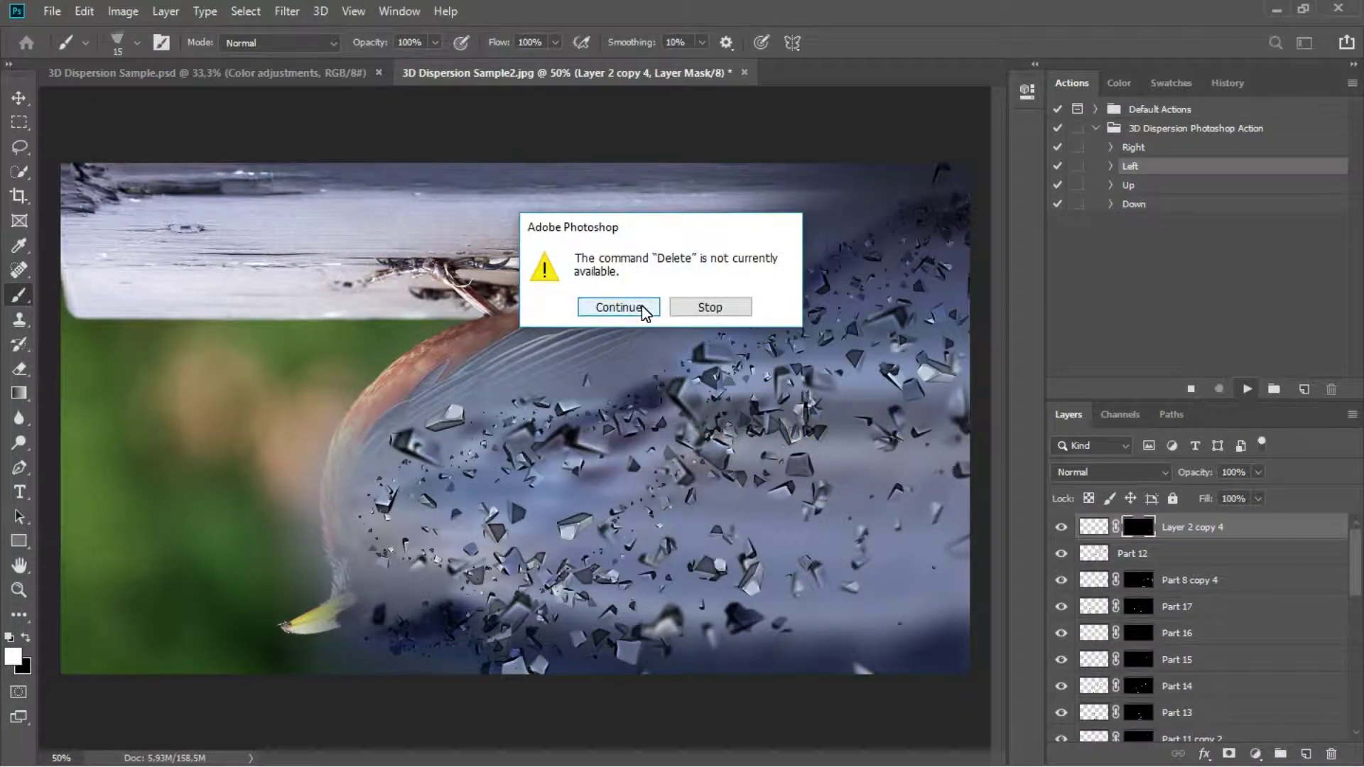
pyautogui.click(642, 305)
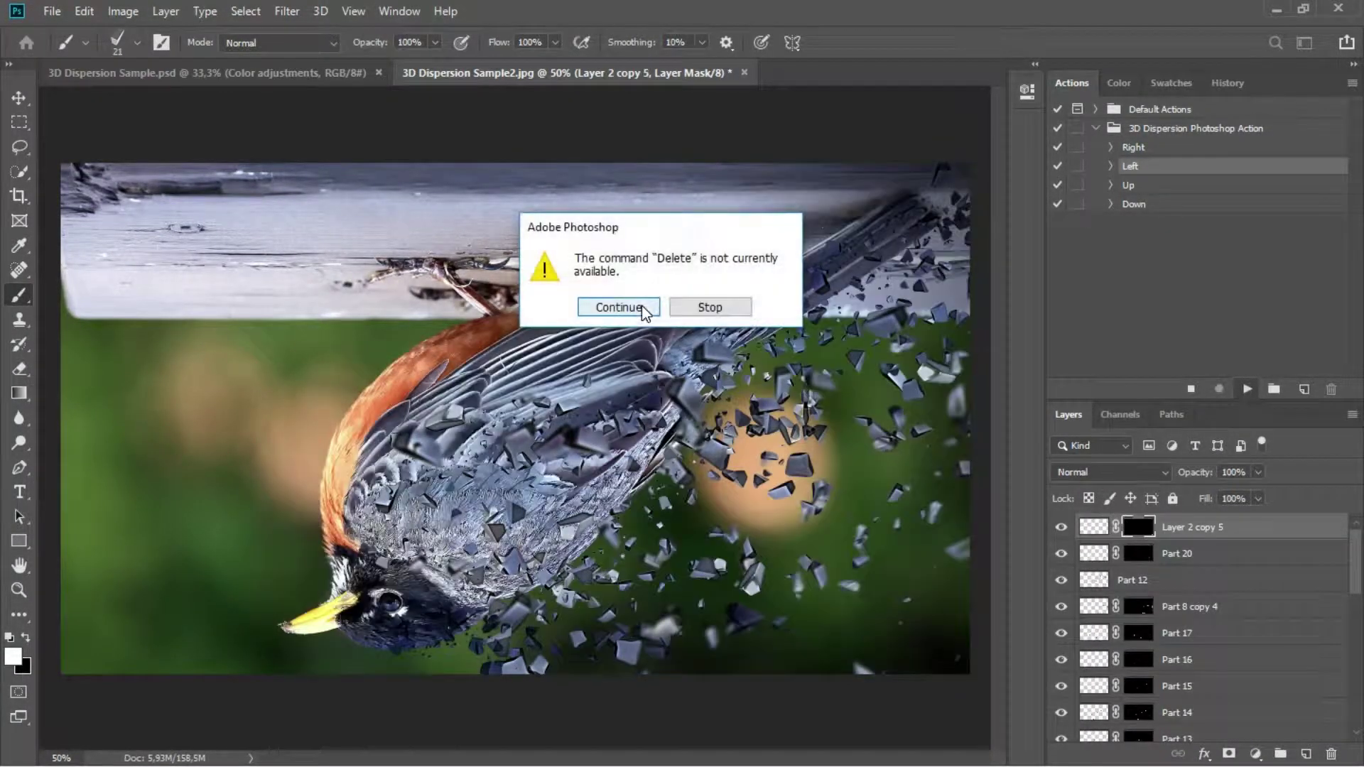
pyautogui.click(642, 306)
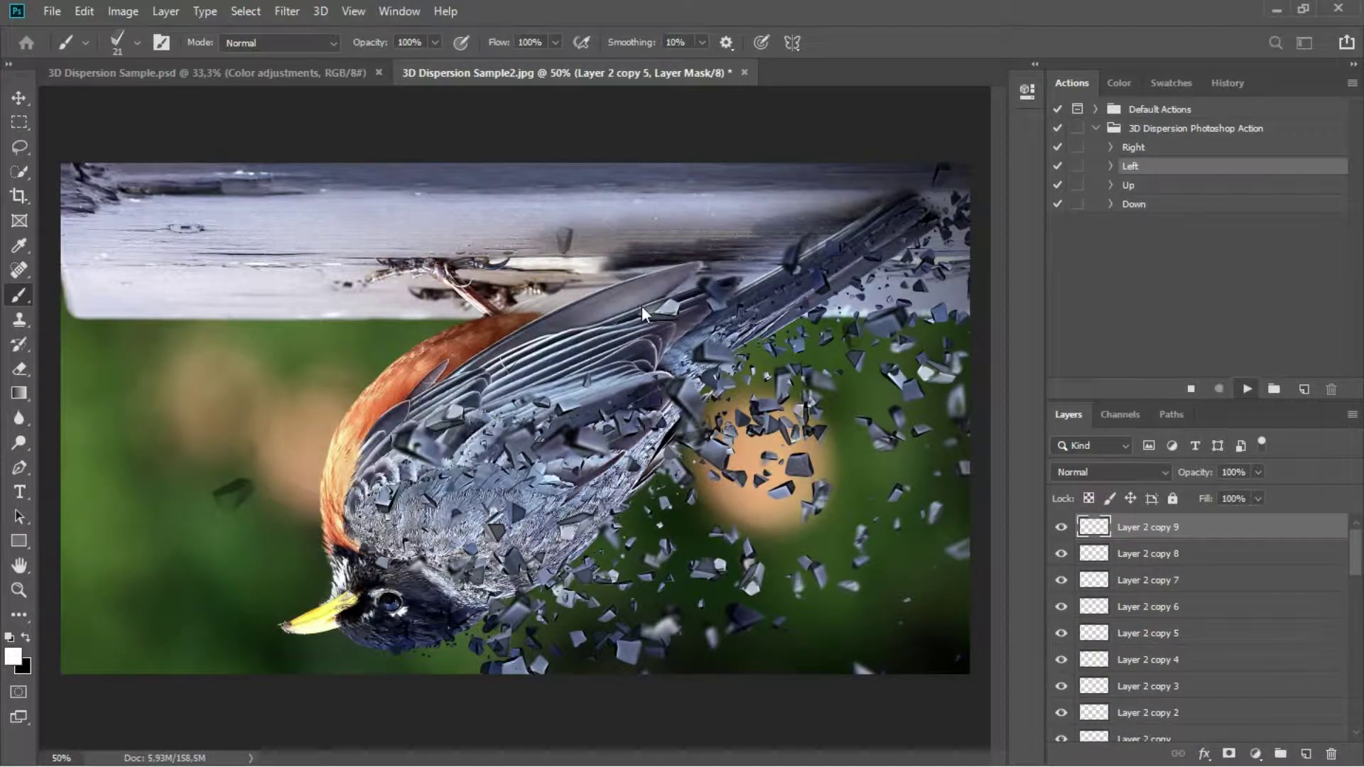
pyautogui.click(641, 305)
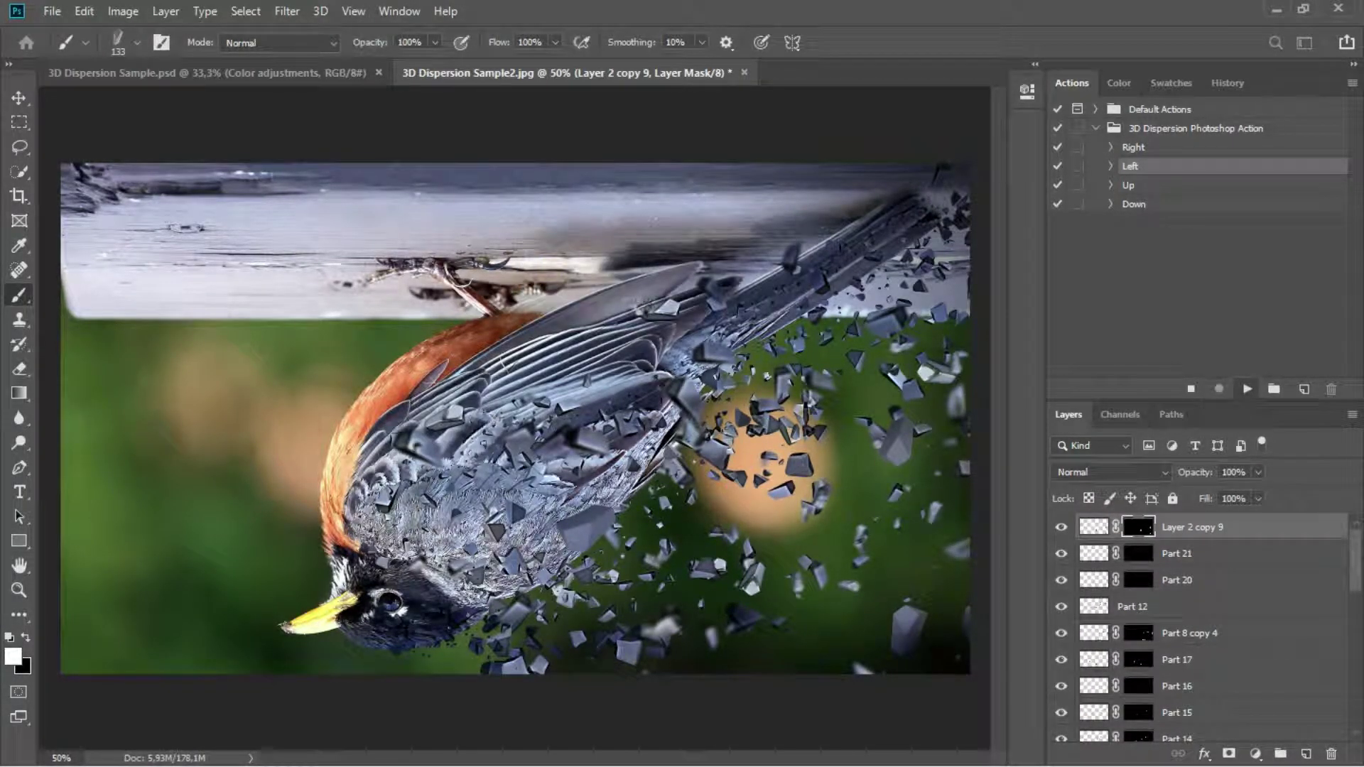
pyautogui.click(641, 305)
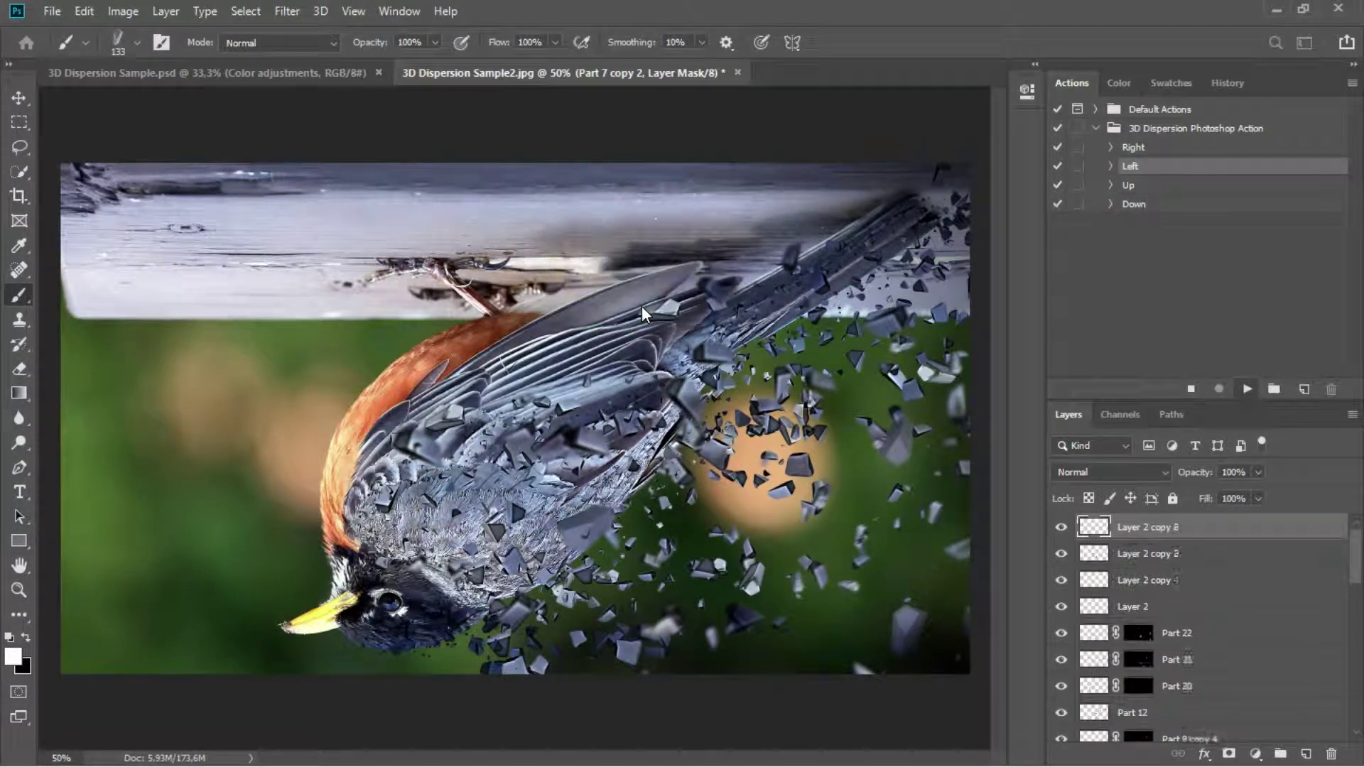
pyautogui.click(641, 306)
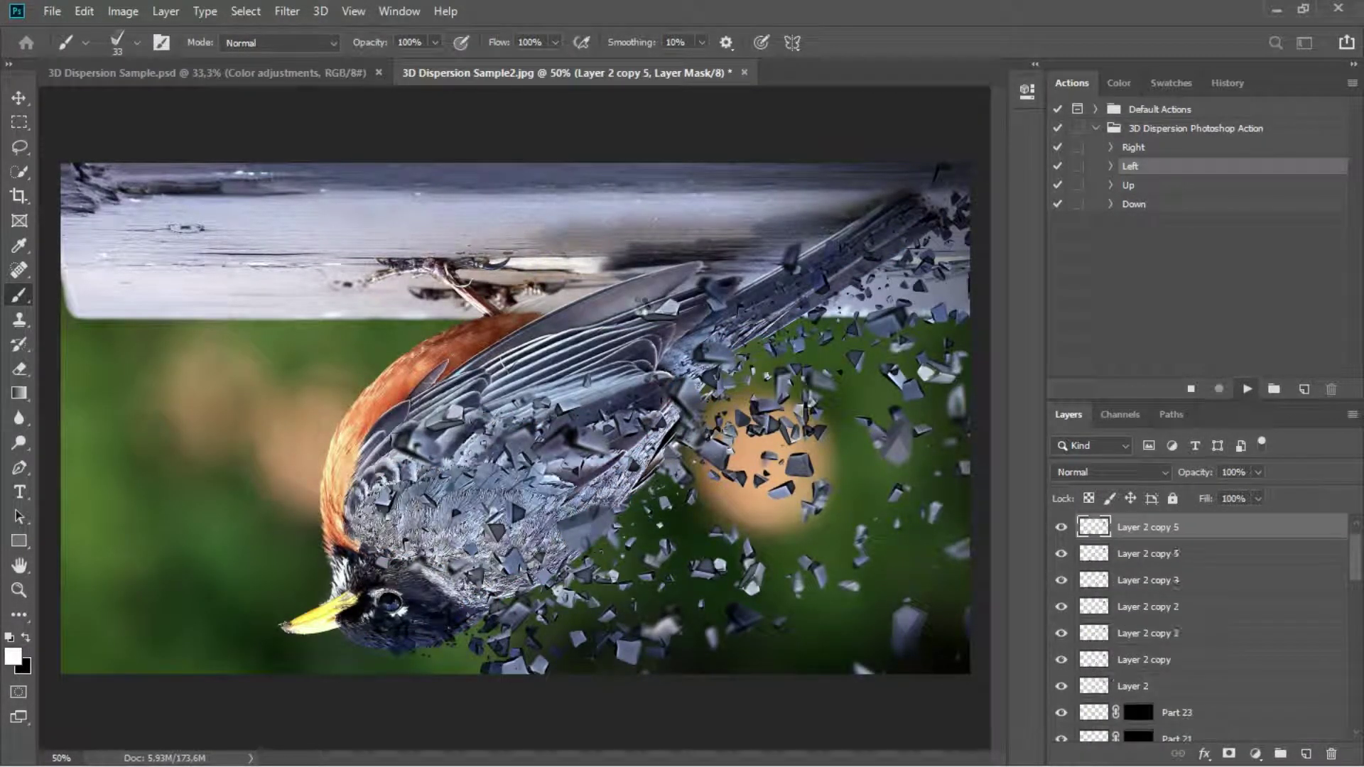
pyautogui.click(640, 306)
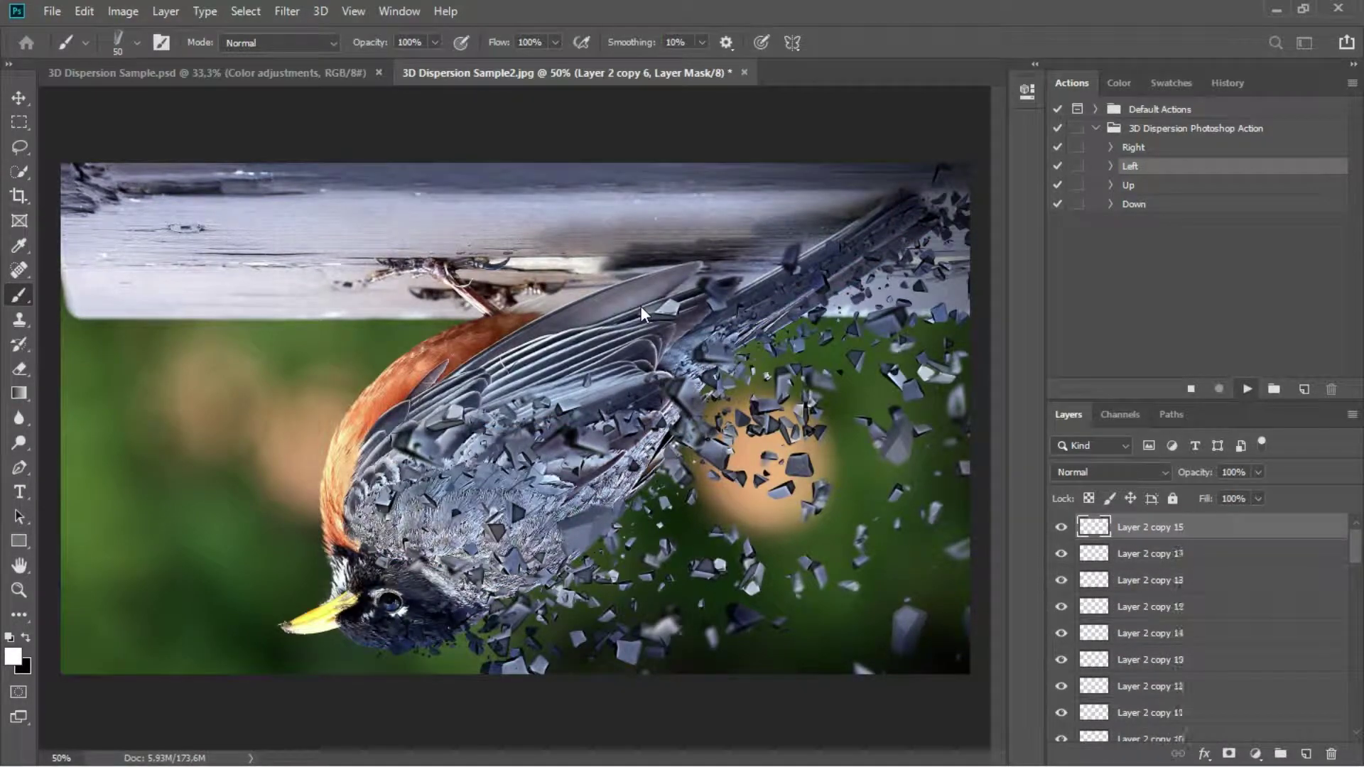
pyautogui.click(640, 307)
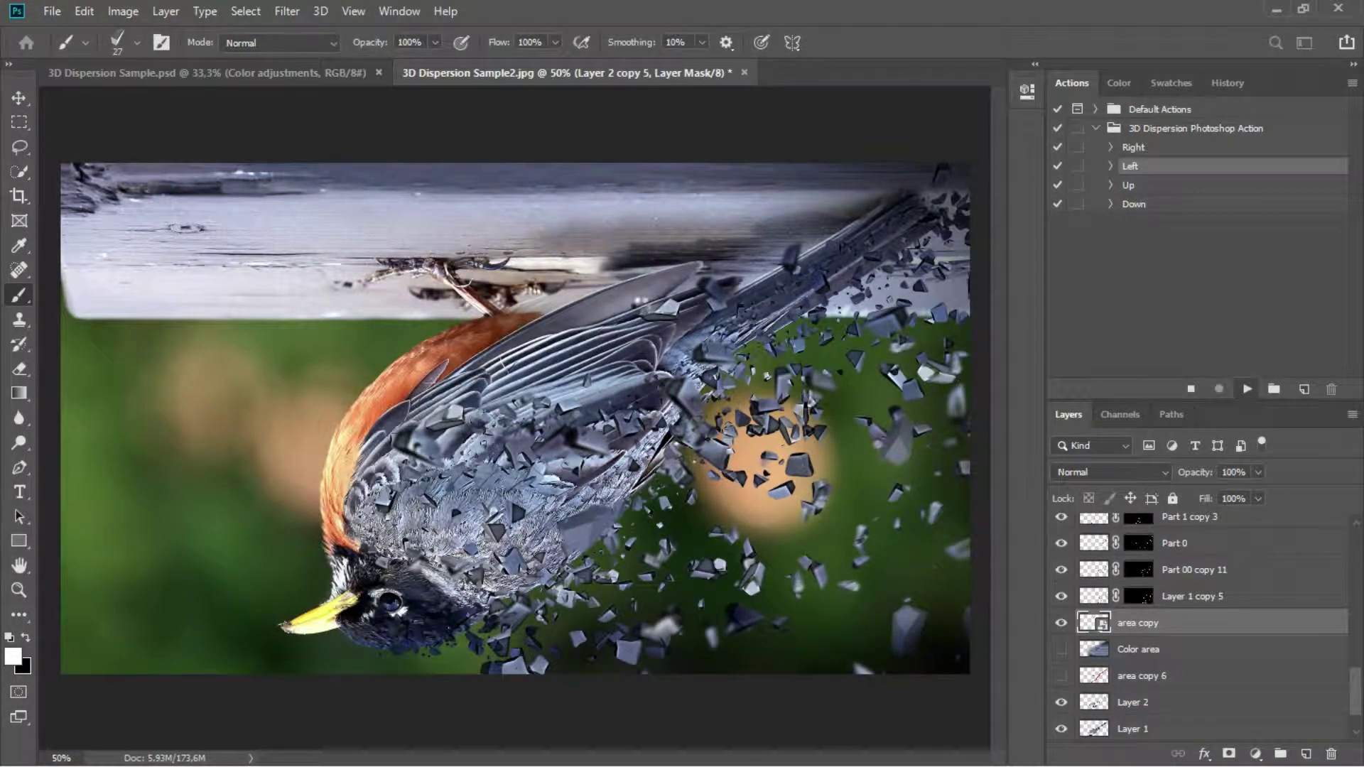
pyautogui.click(641, 307)
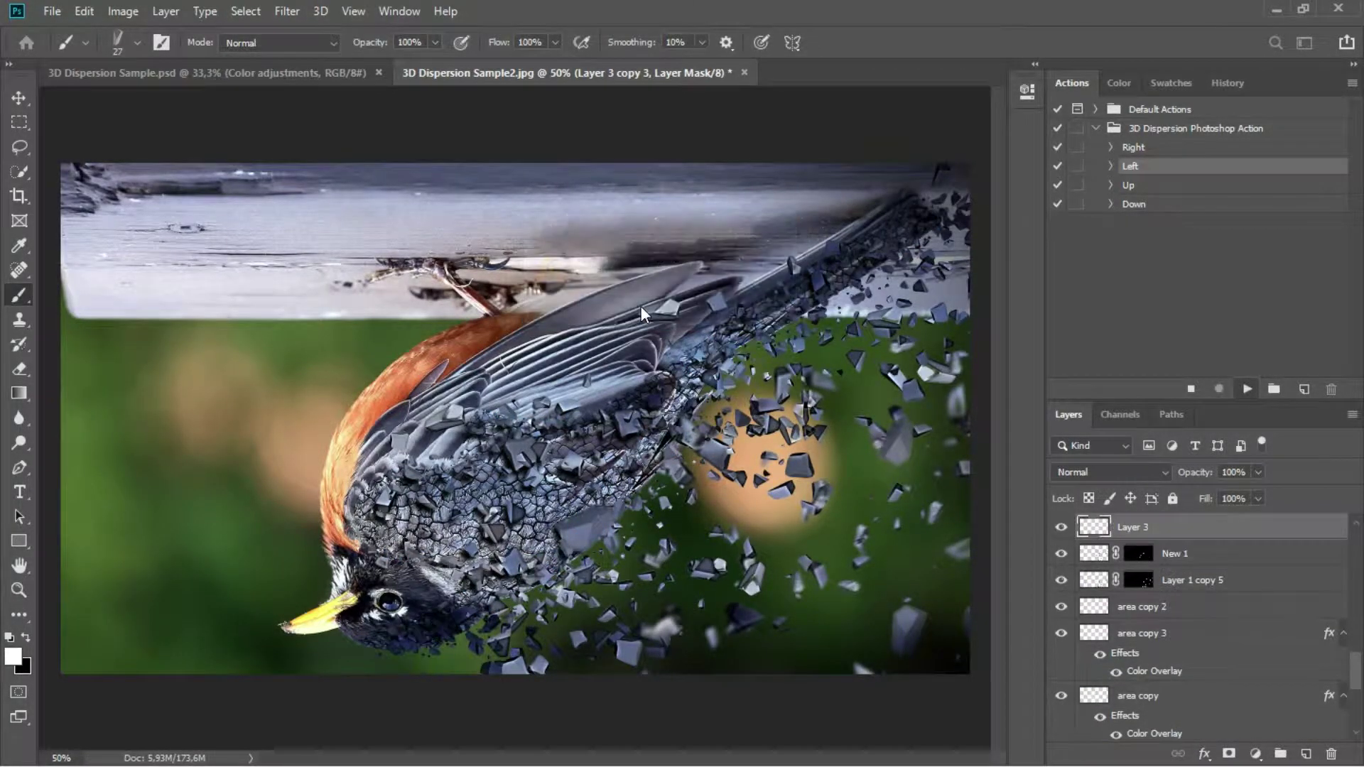
pyautogui.click(640, 307)
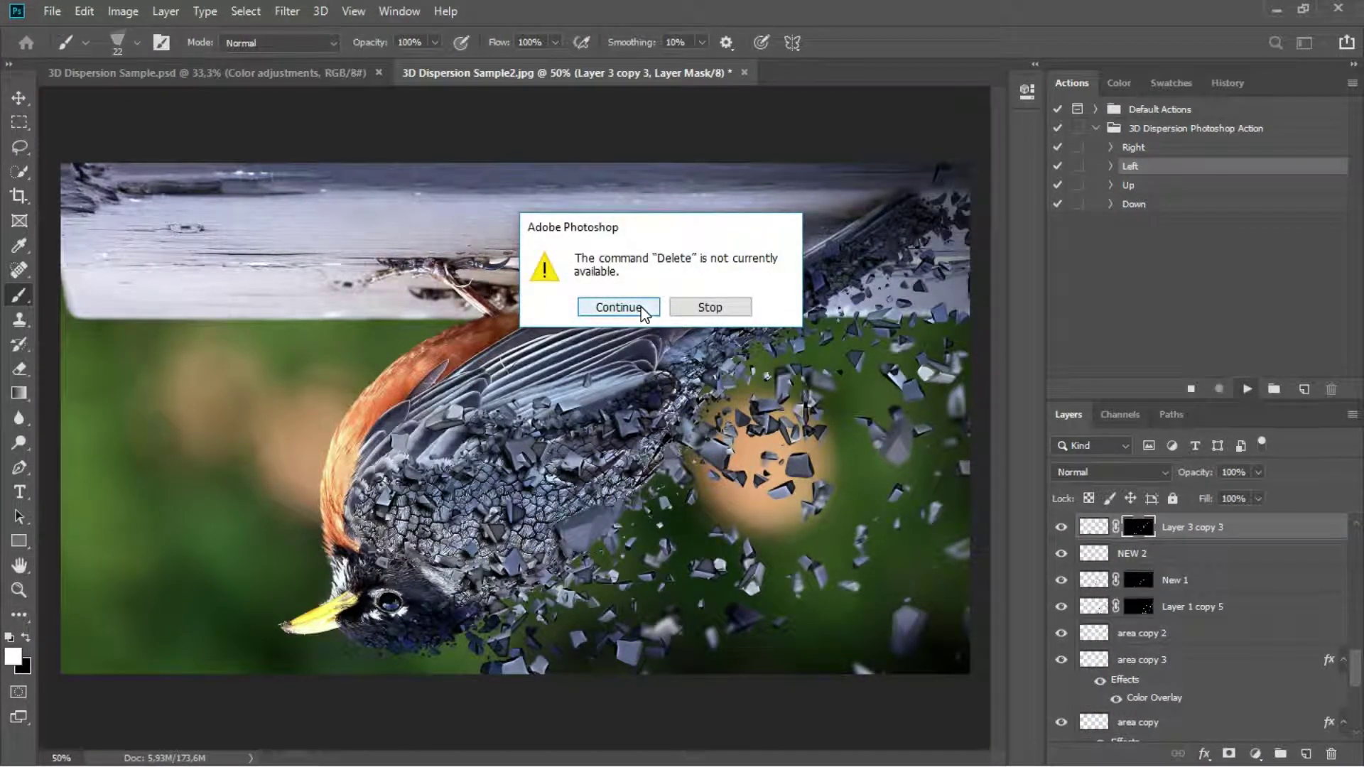
pyautogui.click(641, 307)
pyautogui.click(641, 307)
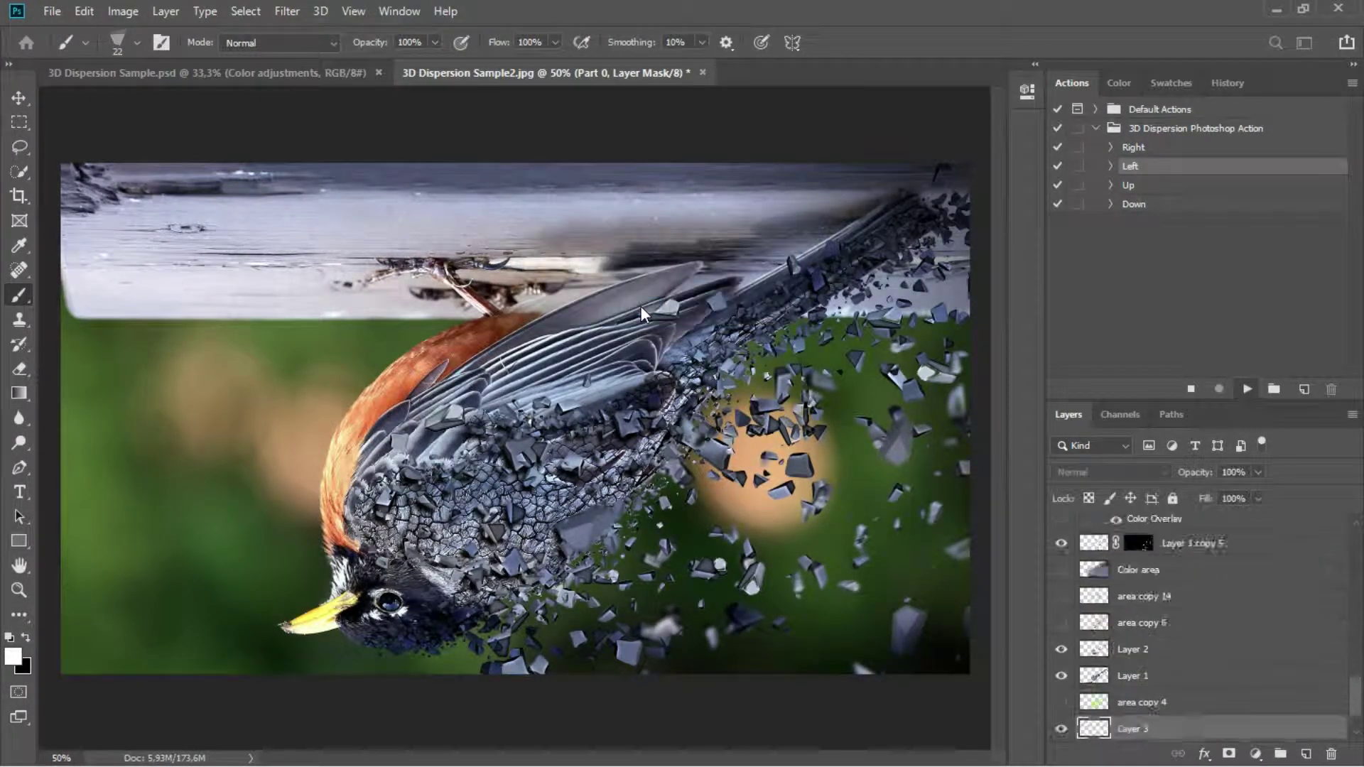
pyautogui.click(641, 307)
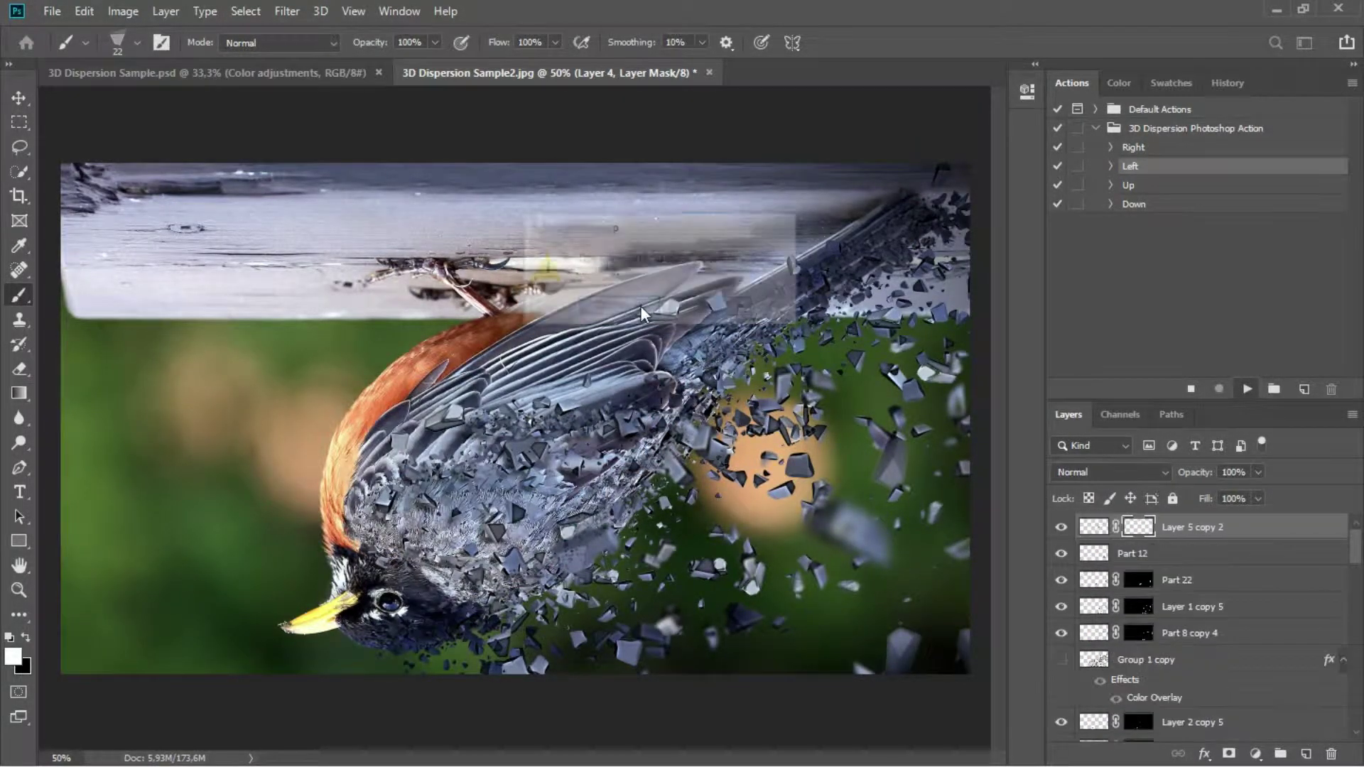
pyautogui.click(641, 307)
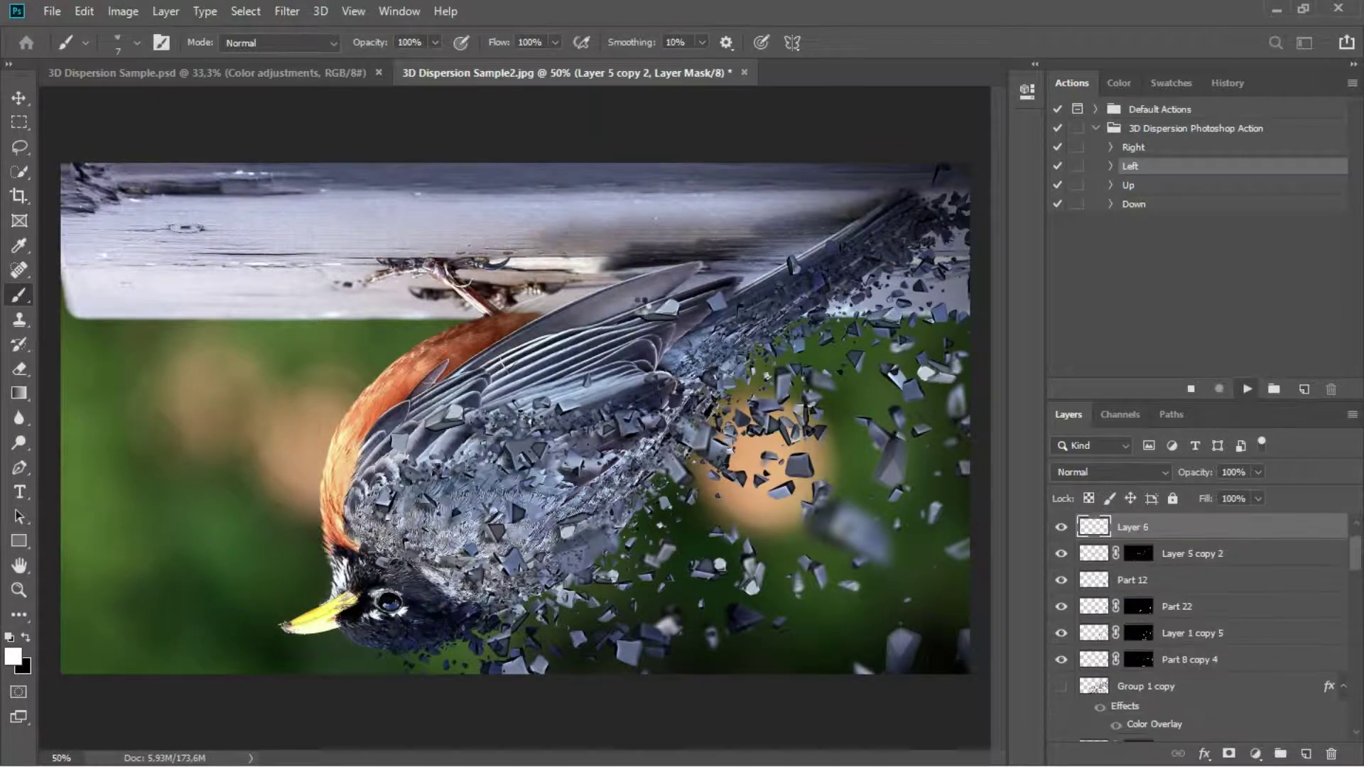
pyautogui.click(641, 307)
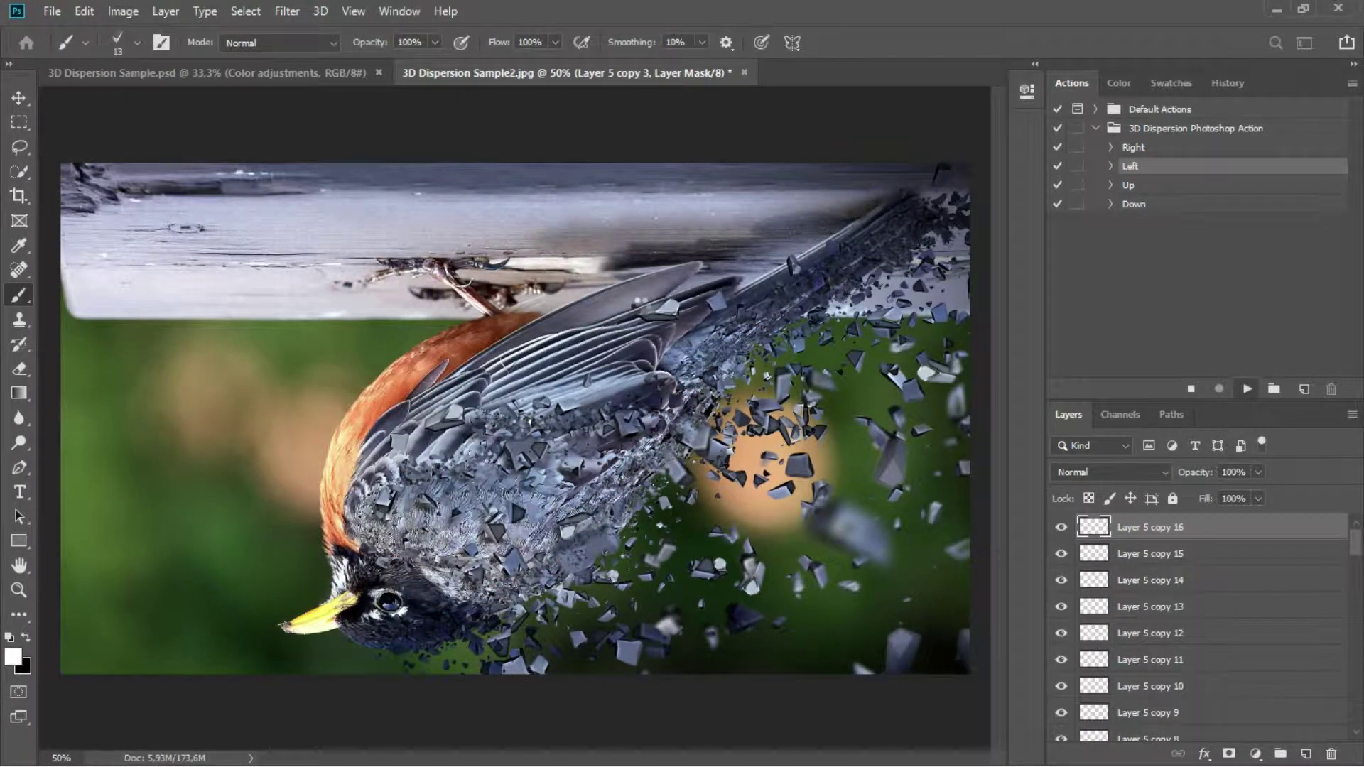
pyautogui.click(637, 306)
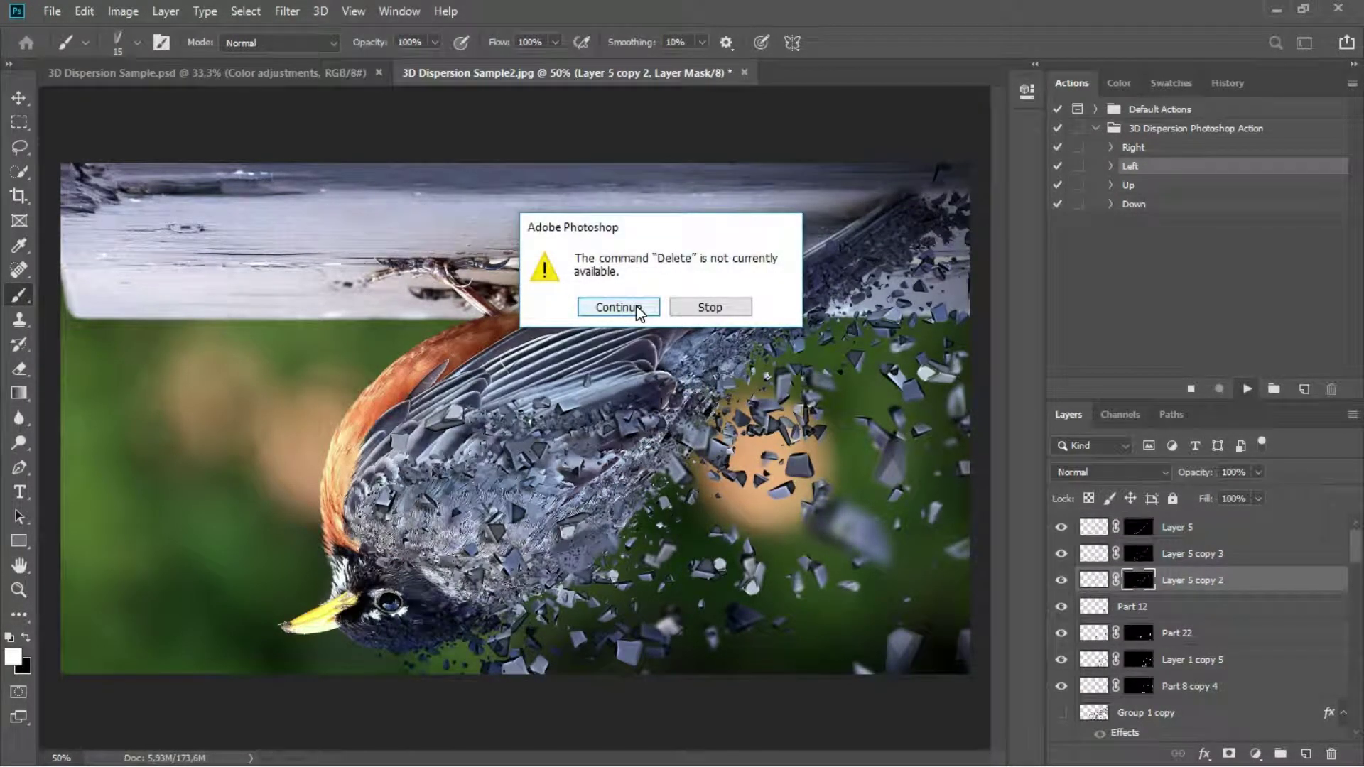
pyautogui.click(636, 306)
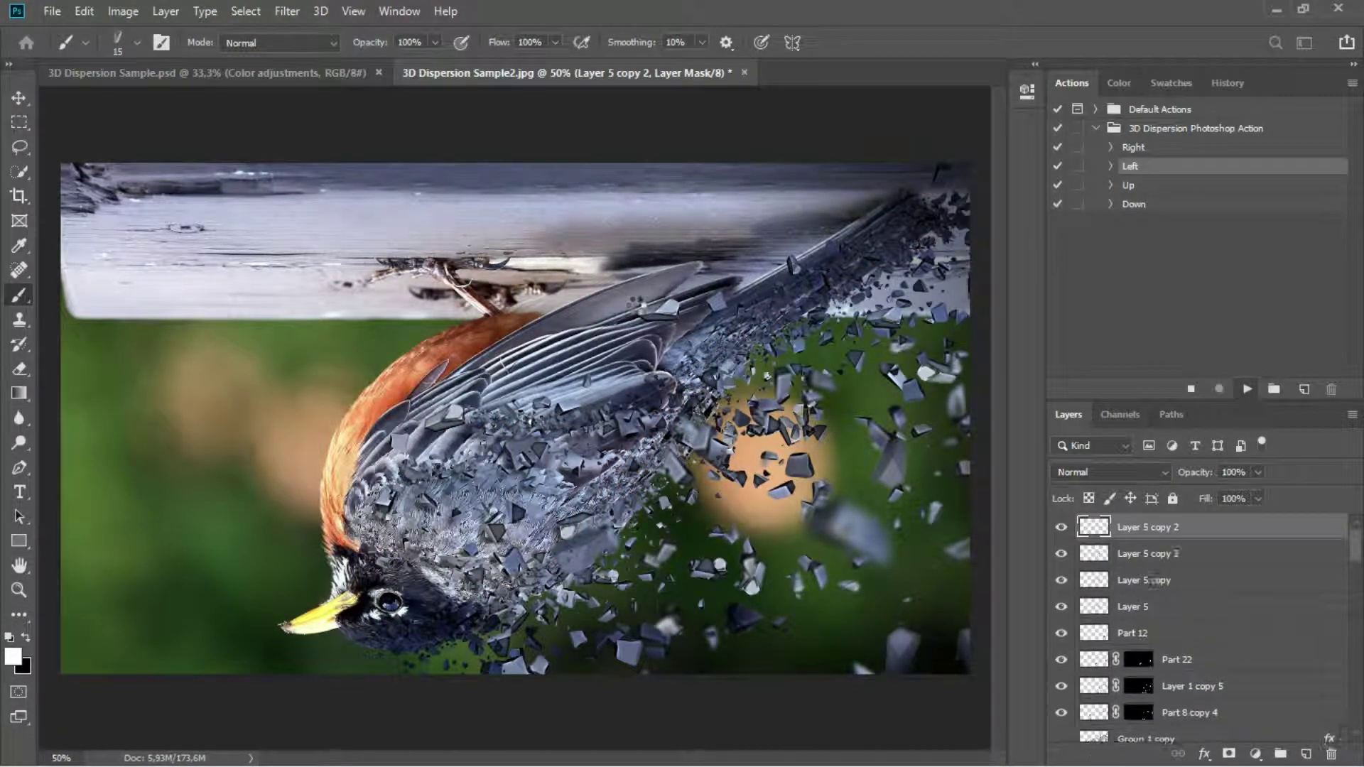
pyautogui.click(637, 305)
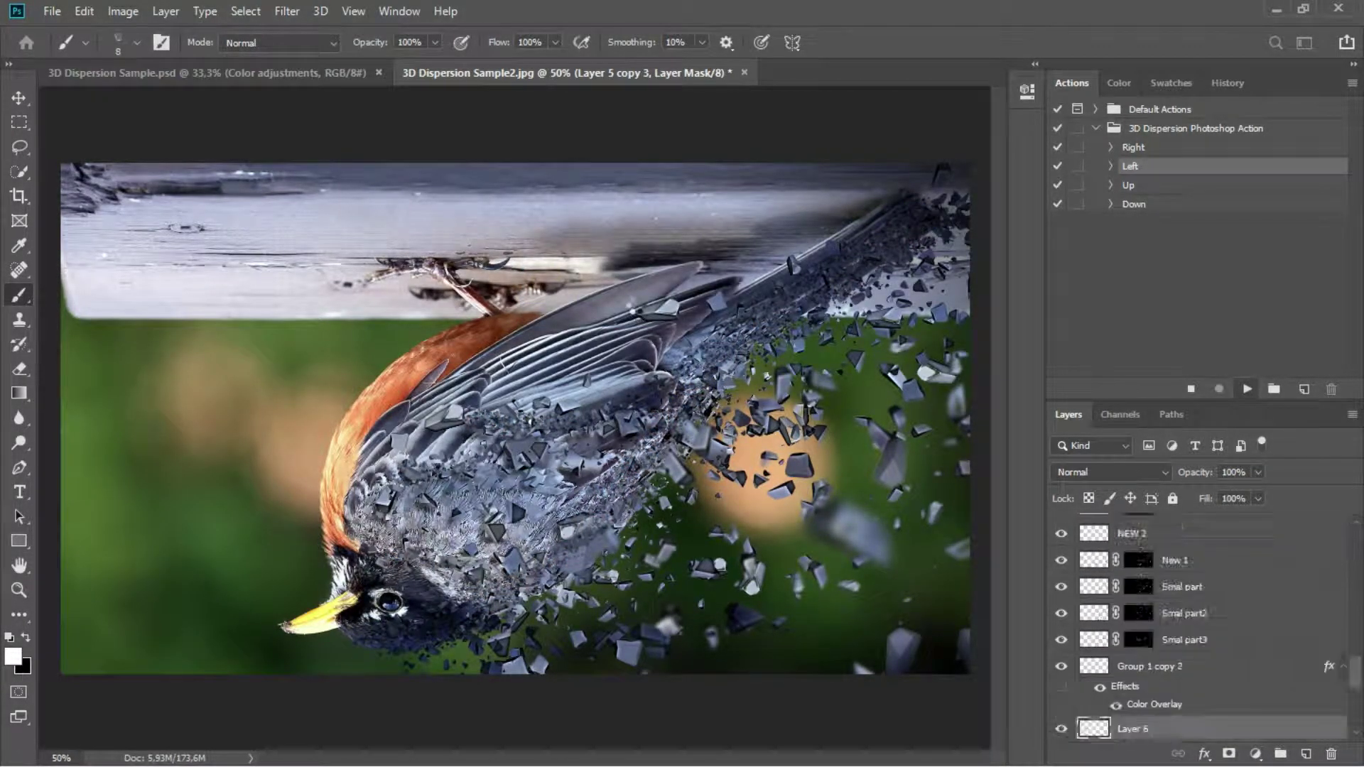
pyautogui.click(637, 305)
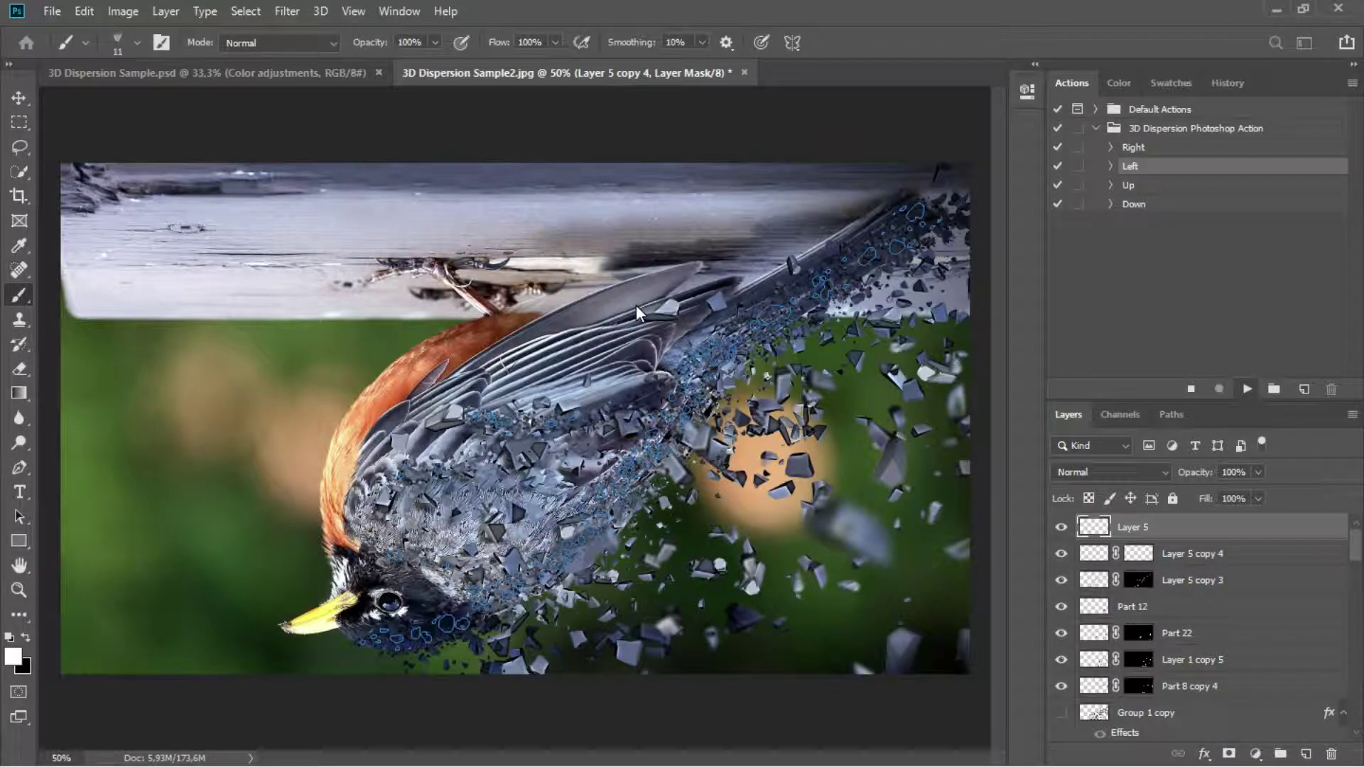
pyautogui.click(636, 306)
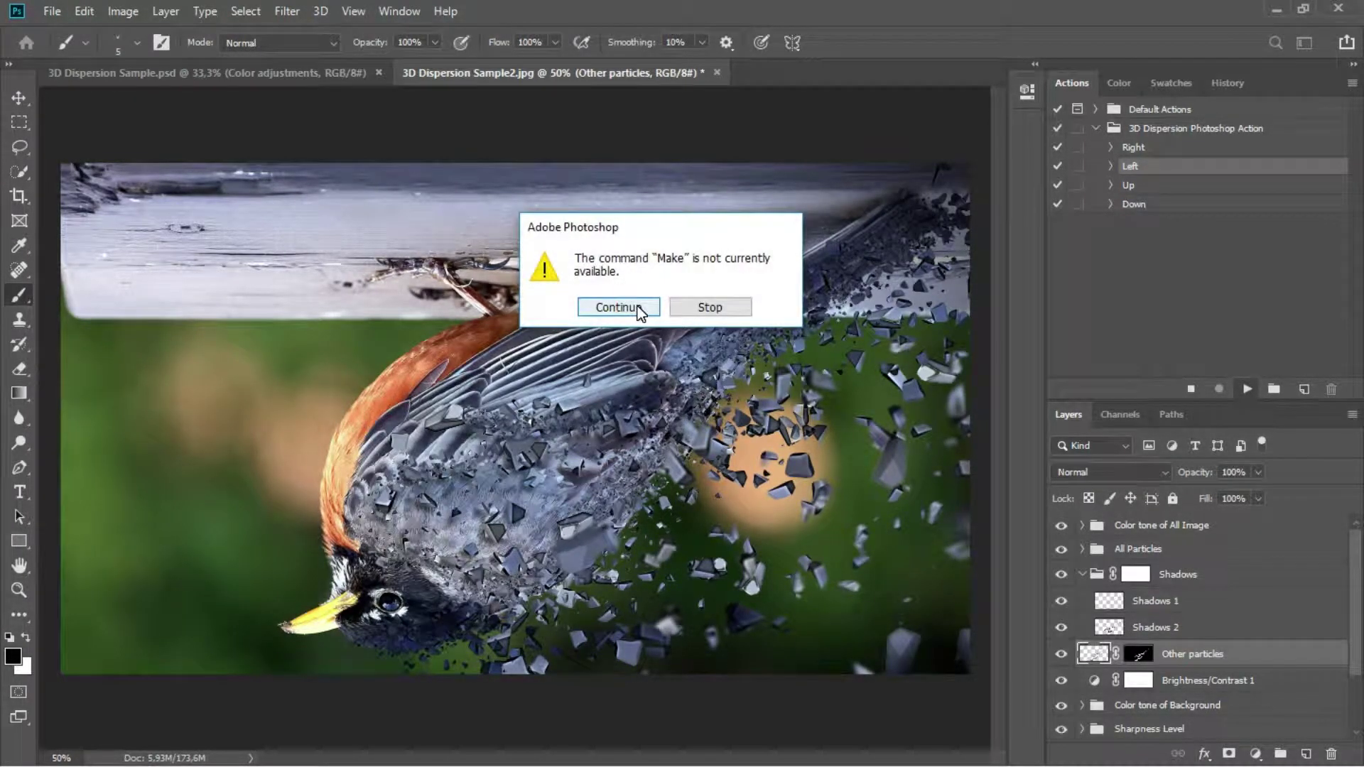
pyautogui.click(639, 310)
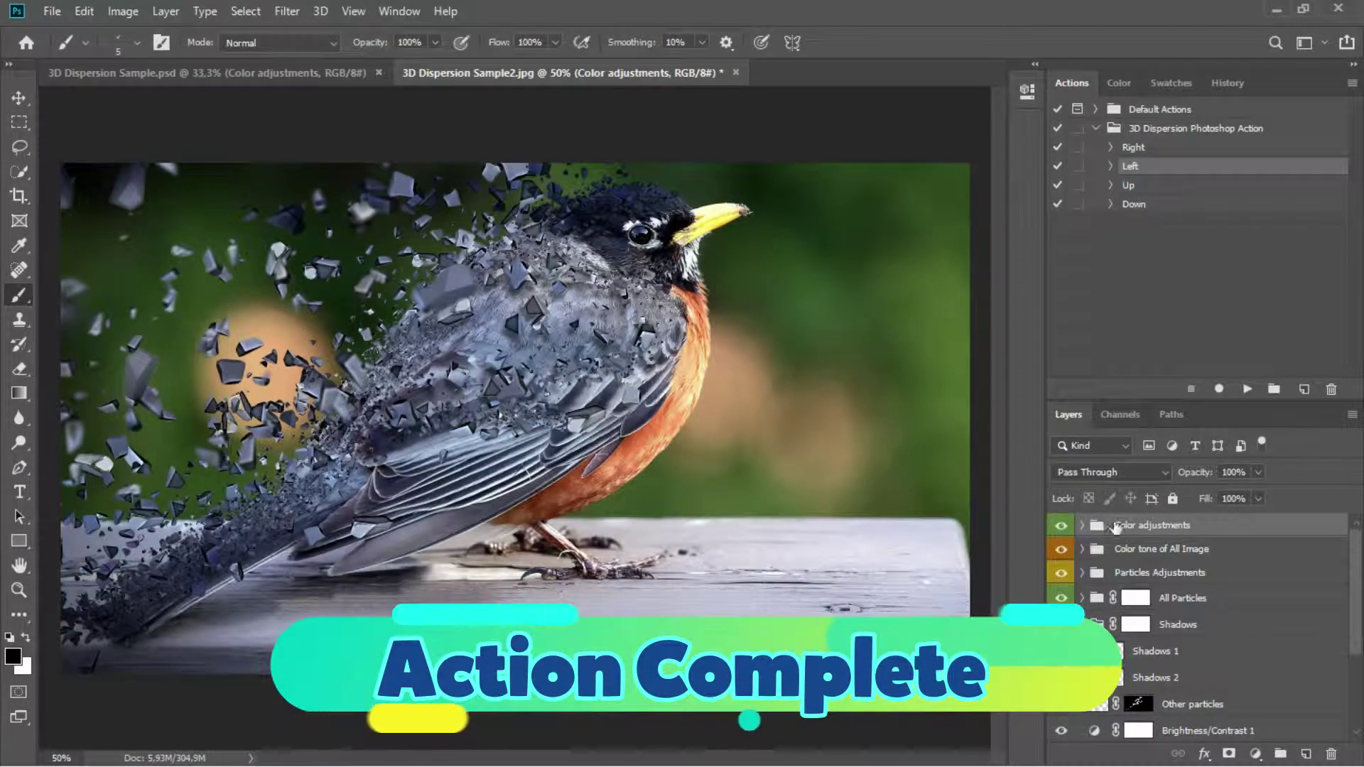
# Step: Enlarge the Layers panel and expand All Particles to show its Blurred Particles and Particles subgroups
pyautogui.moveTo(1156, 399); pyautogui.dragTo(1157, 295)
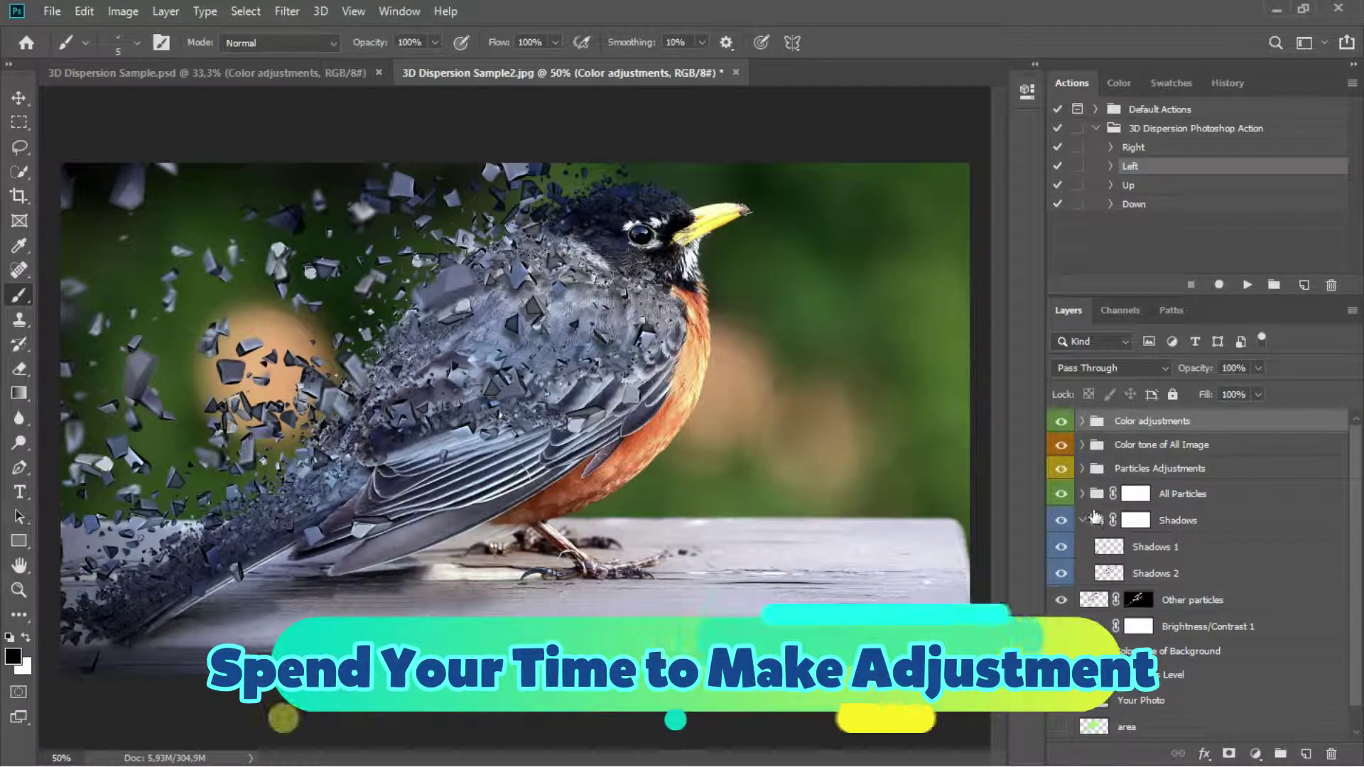
pyautogui.click(1083, 493)
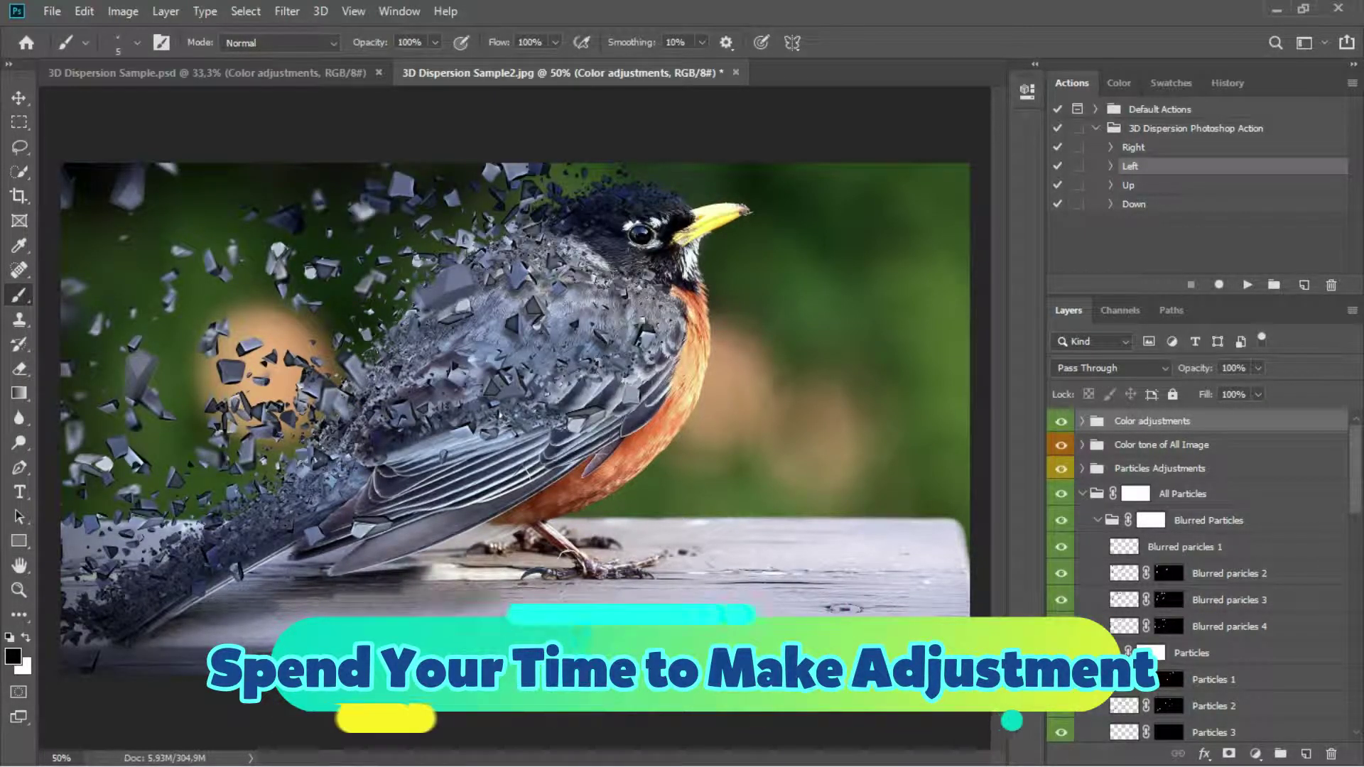
pyautogui.scroll(-2, 1092, 610)
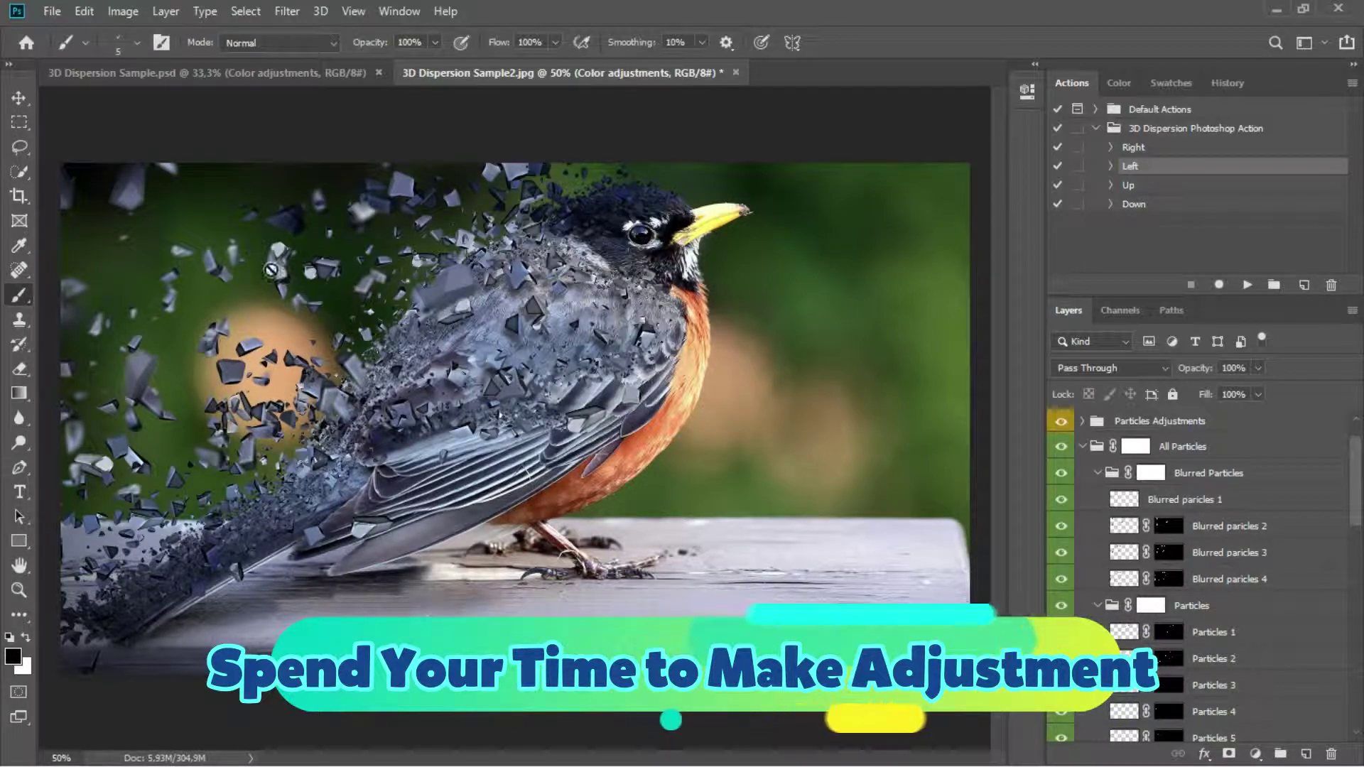
# Step: Save the robin as the PSD file 3D Dispersion Sample2
pyautogui.click(53, 11)
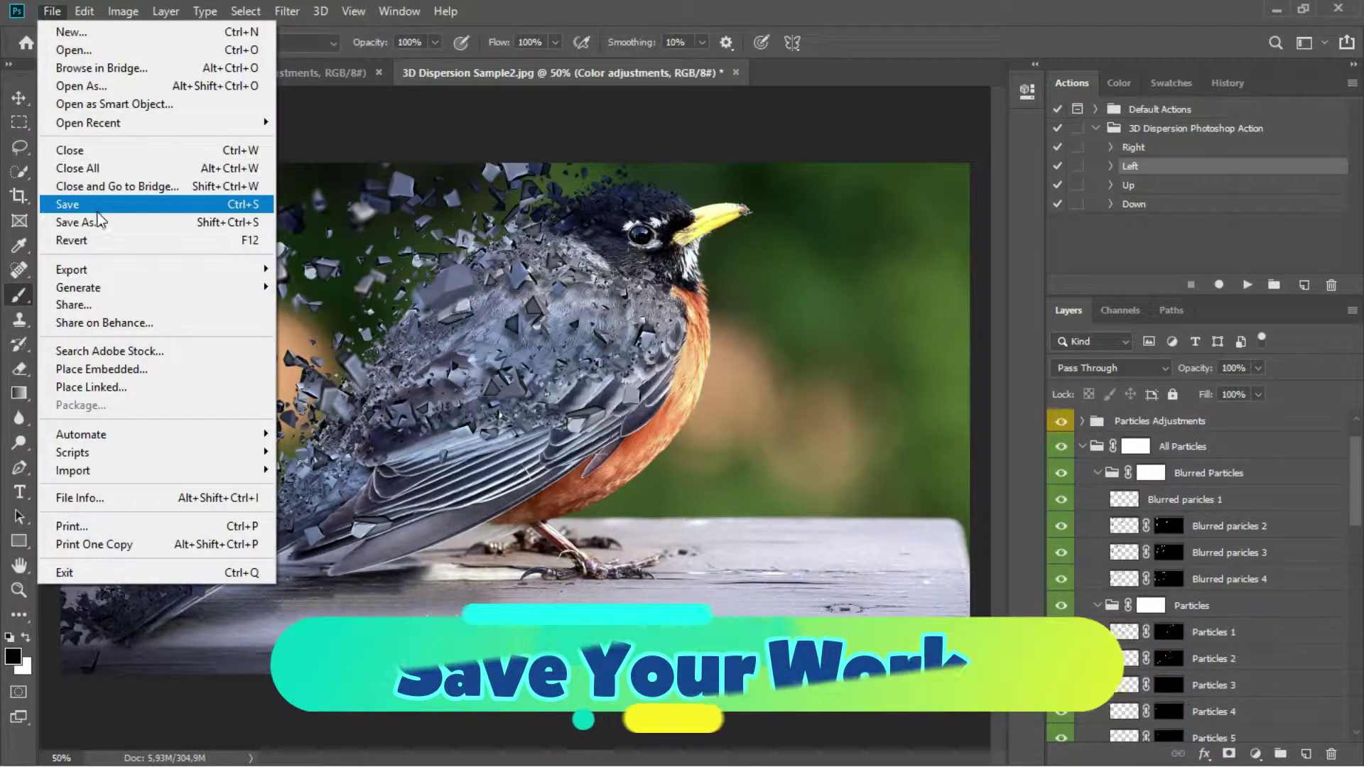
pyautogui.click(98, 222)
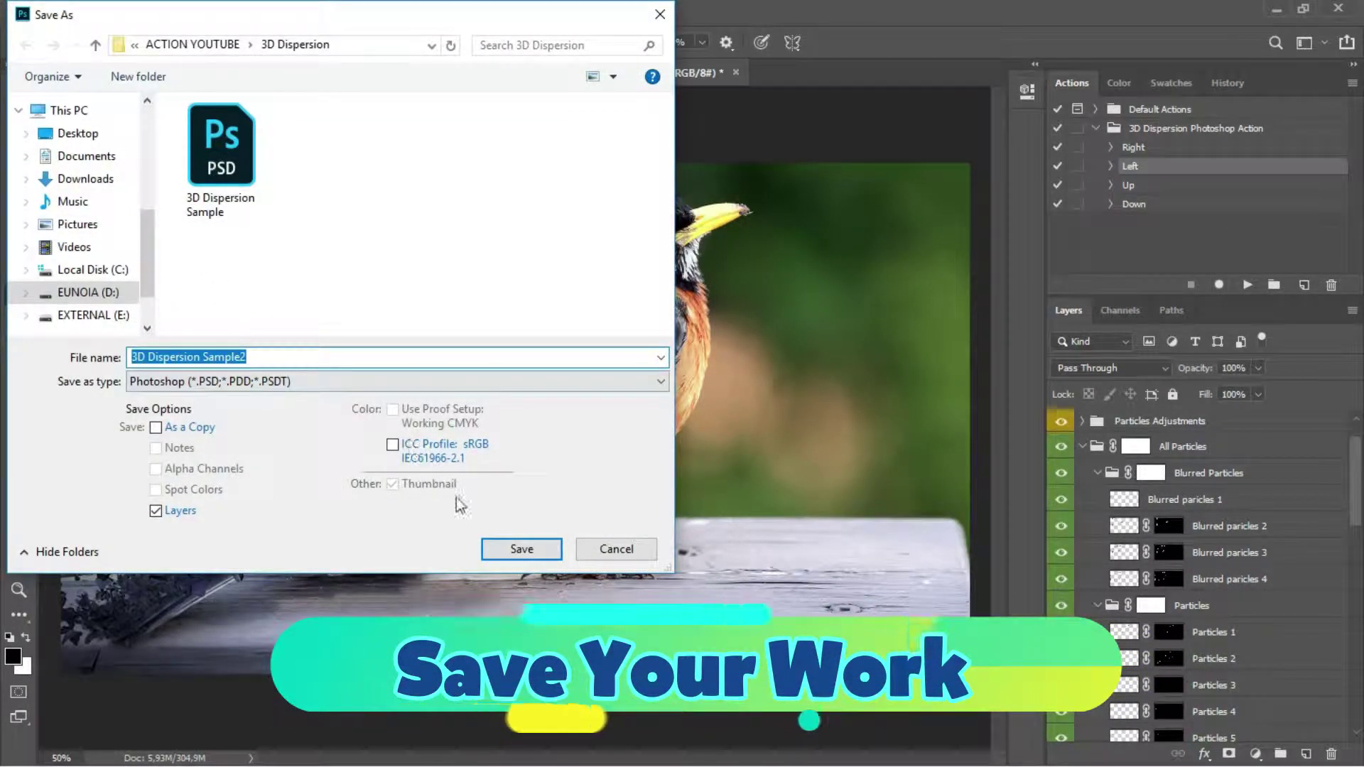
pyautogui.click(496, 551)
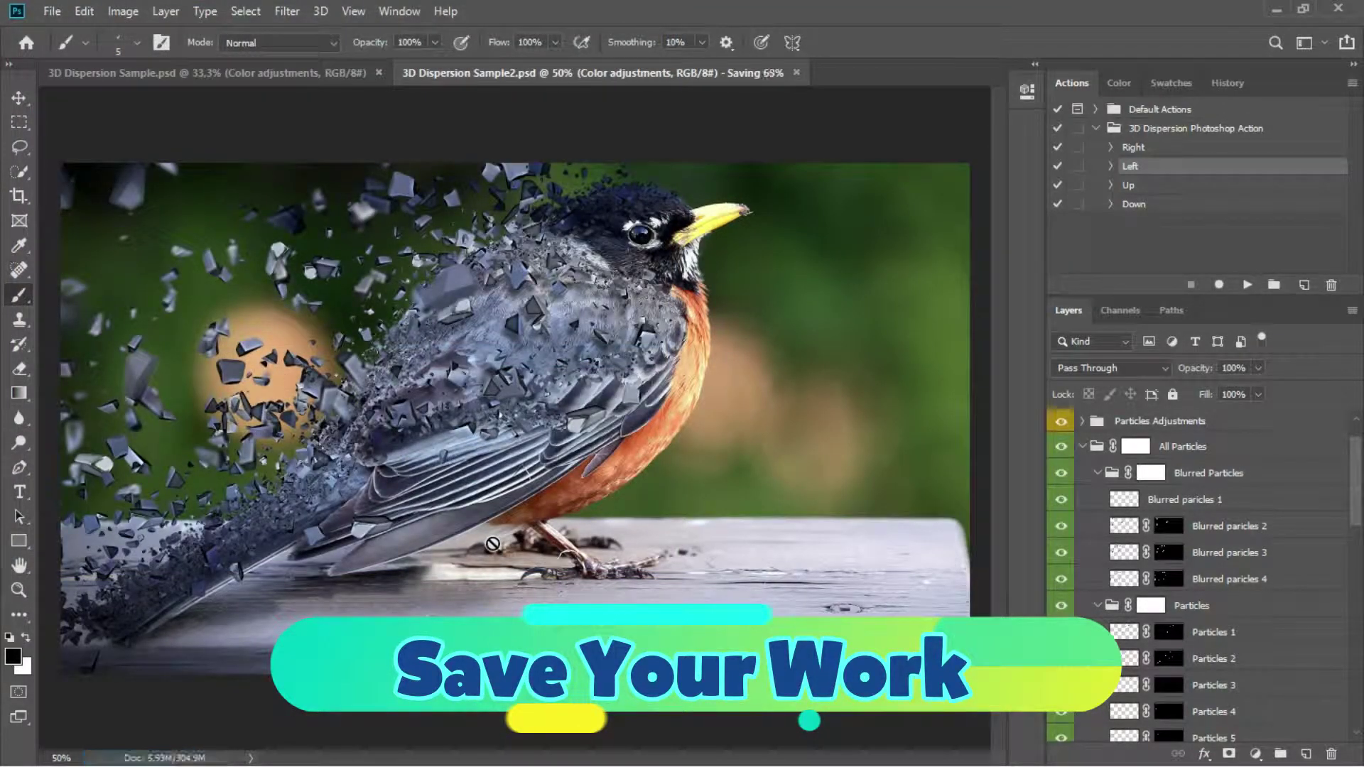
# Step: Save a JPEG copy named '3D Dispersion Sample2 after' at quality 12
pyautogui.click(52, 11)
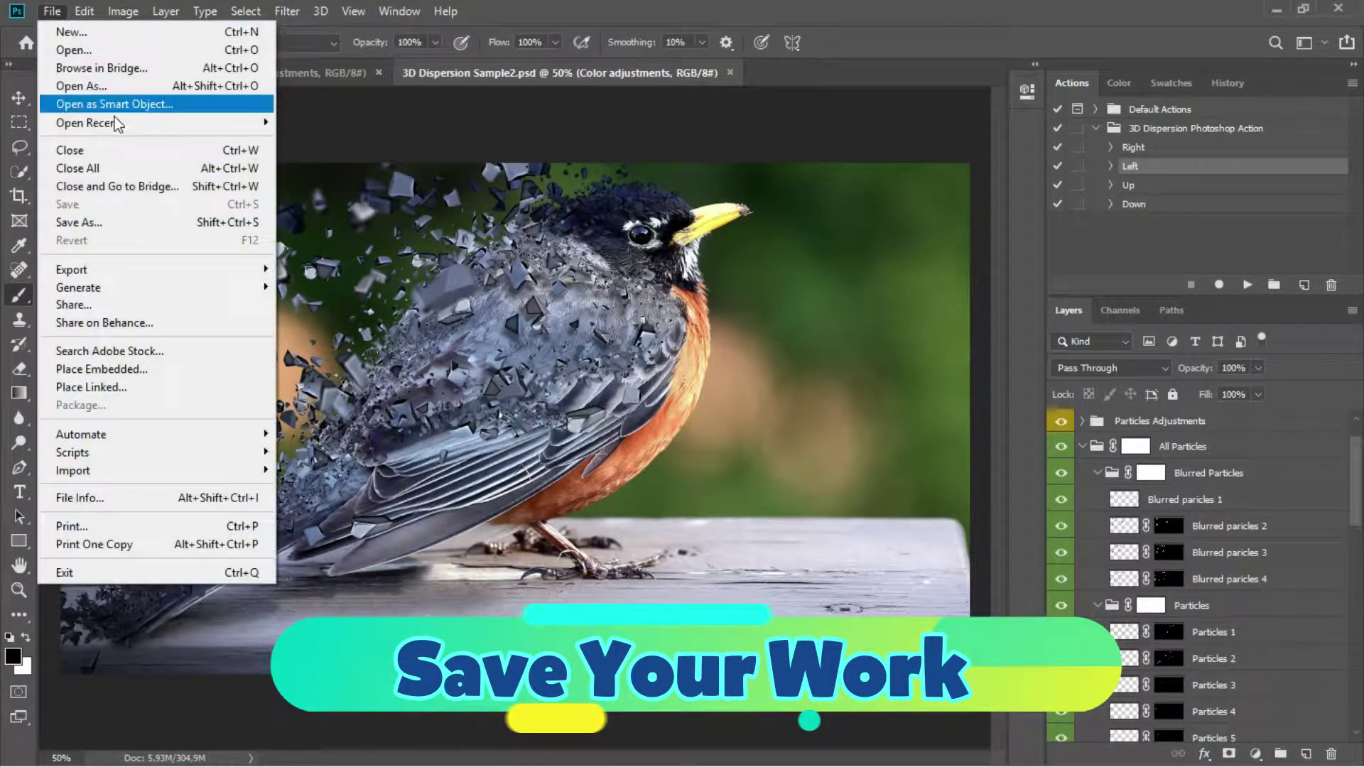
pyautogui.click(139, 220)
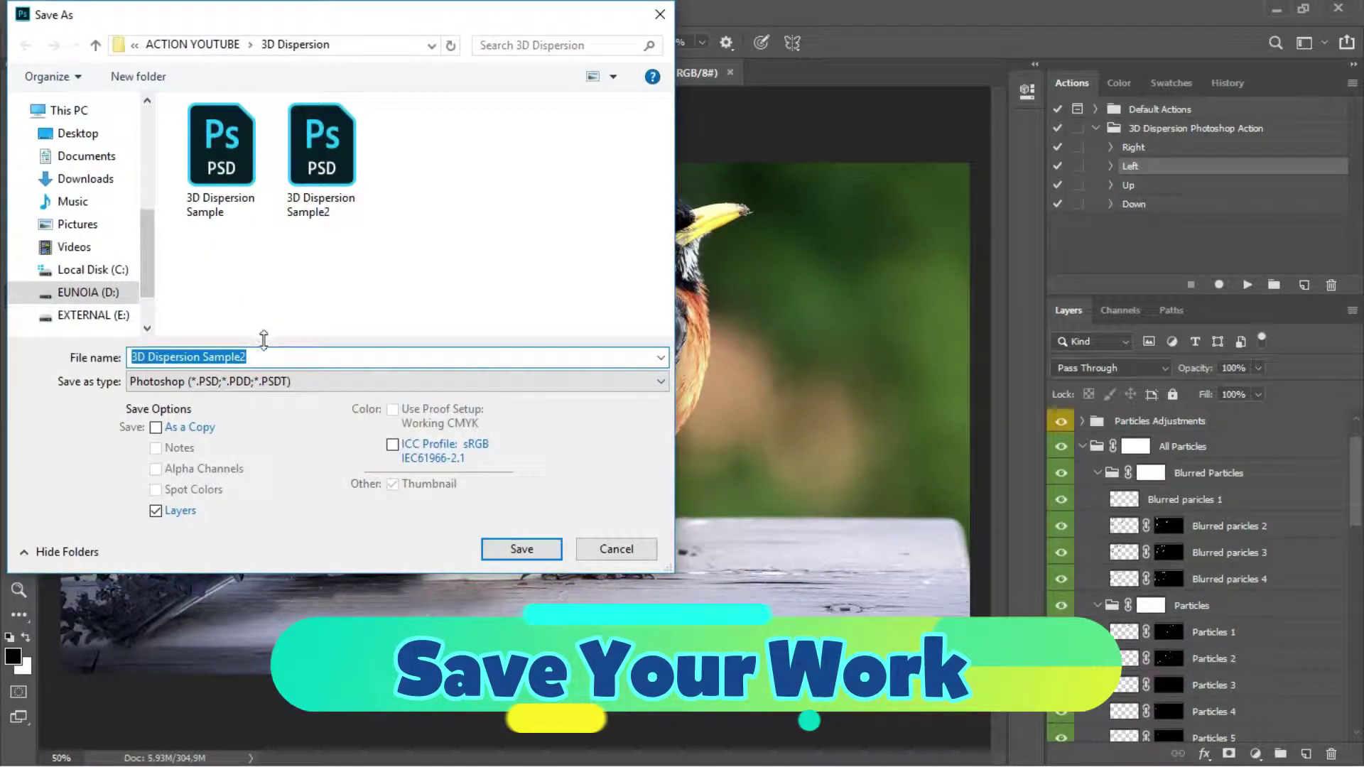
pyautogui.click(262, 356)
pyautogui.write('a')
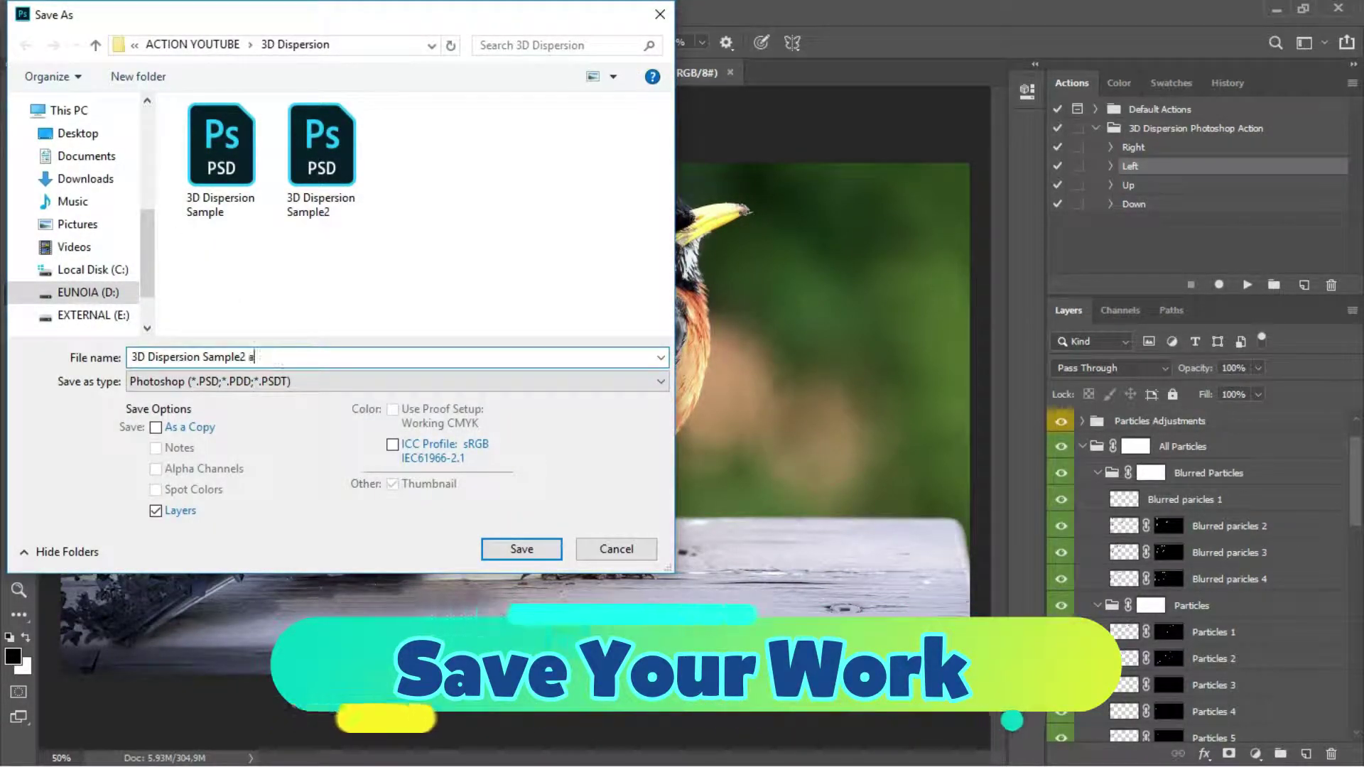
pyautogui.write('fter')
pyautogui.click(306, 381)
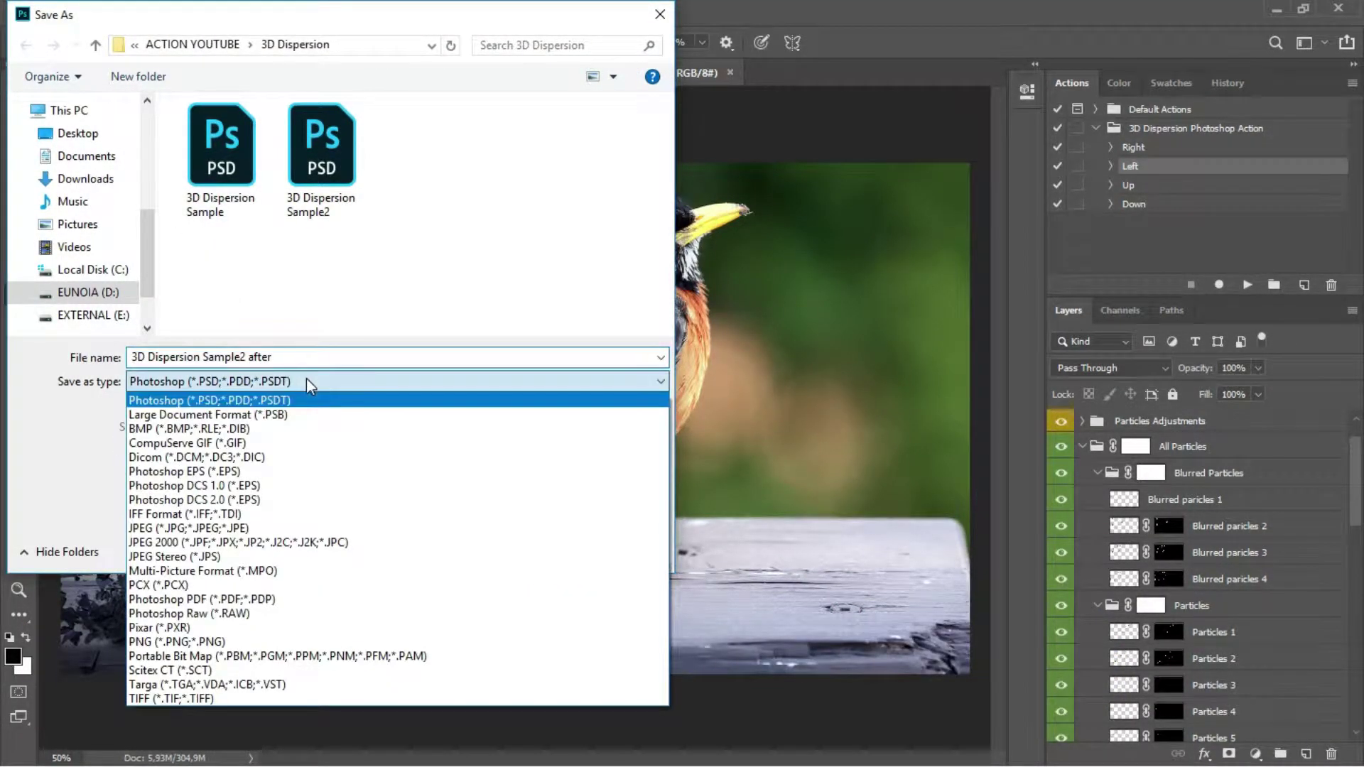
pyautogui.click(251, 529)
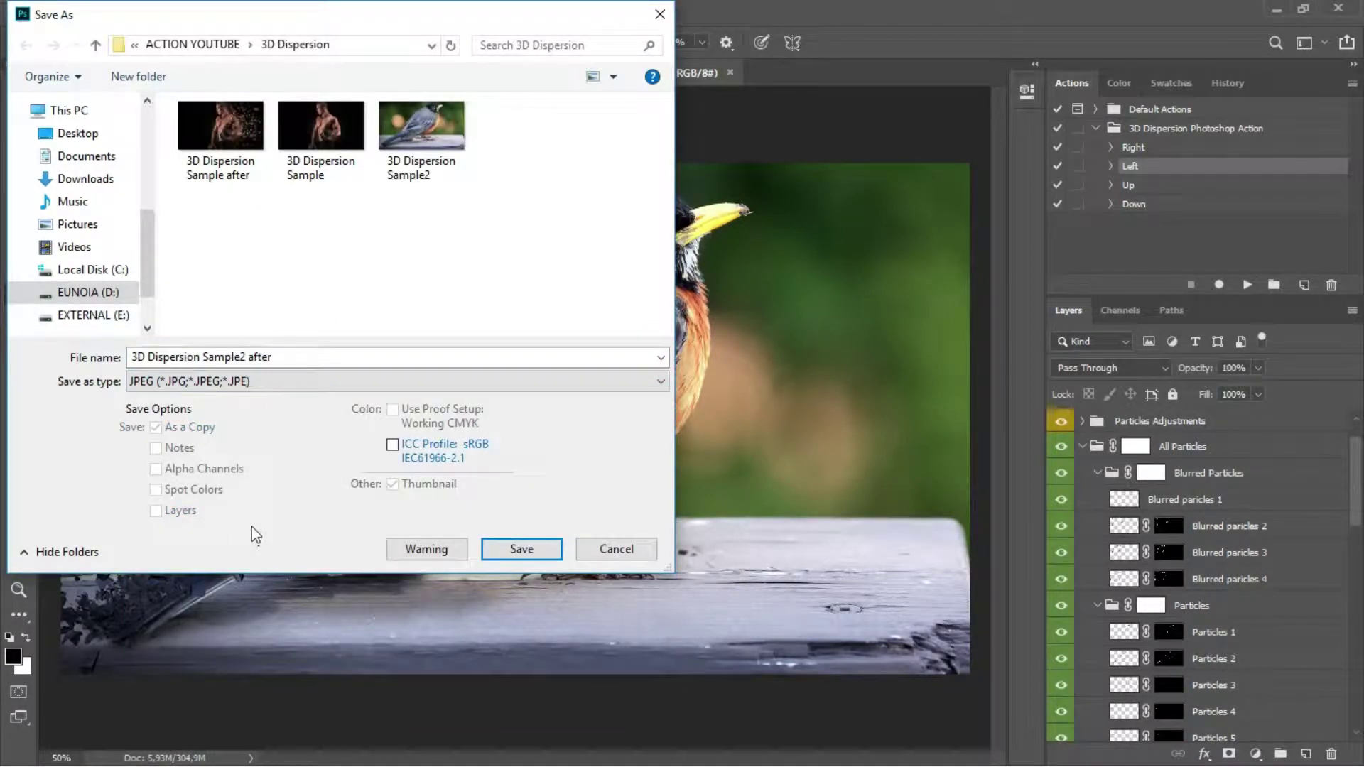
pyautogui.click(522, 549)
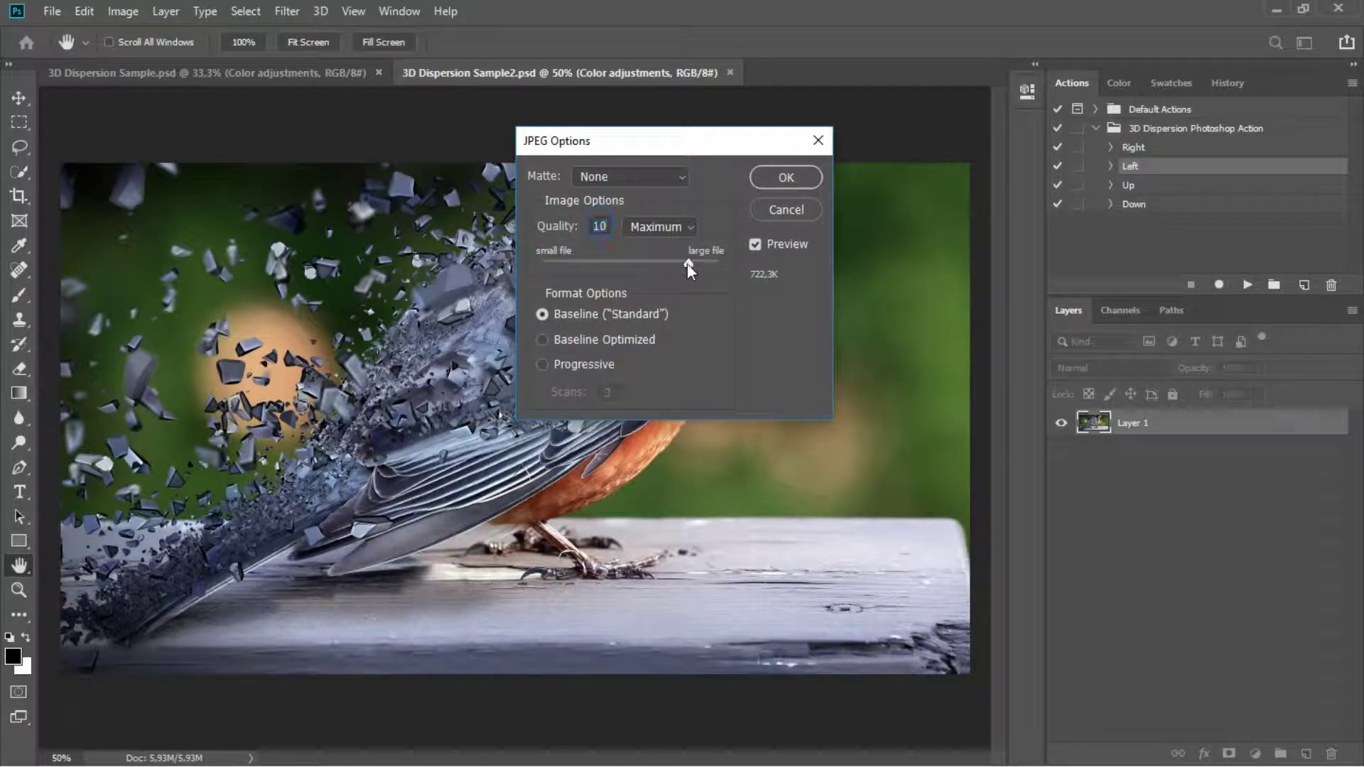
pyautogui.moveTo(687, 263); pyautogui.dragTo(718, 263)
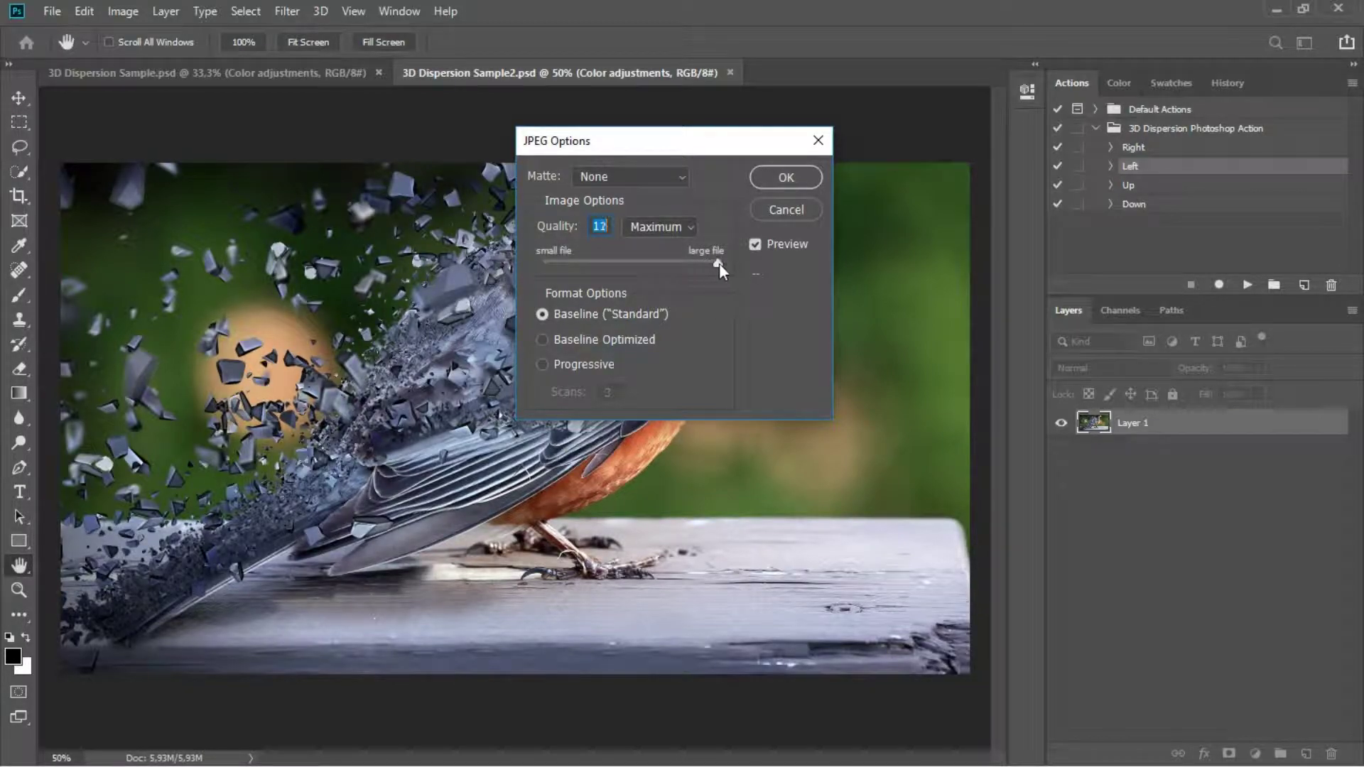
pyautogui.click(784, 177)
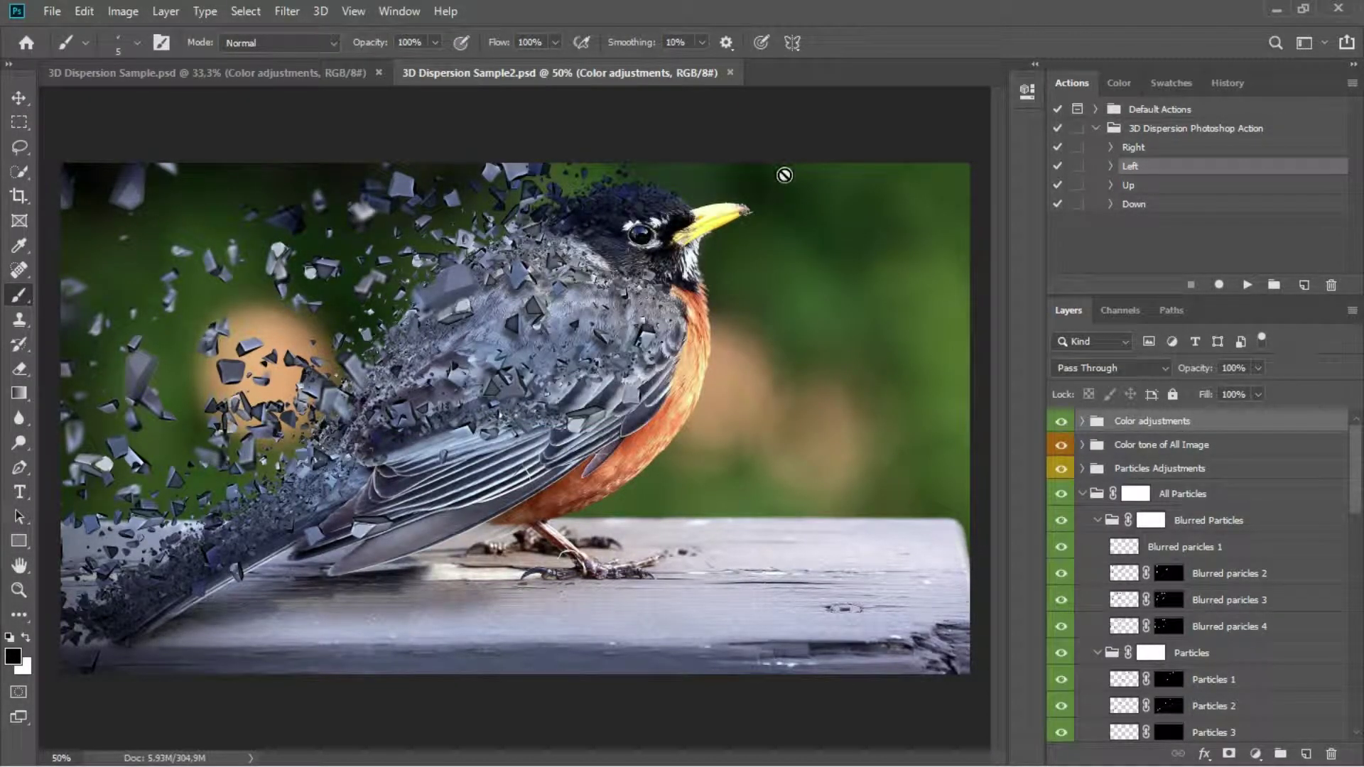
# Step: Close the robin and dispersed-man documents and minimize Photoshop
pyautogui.click(729, 72)
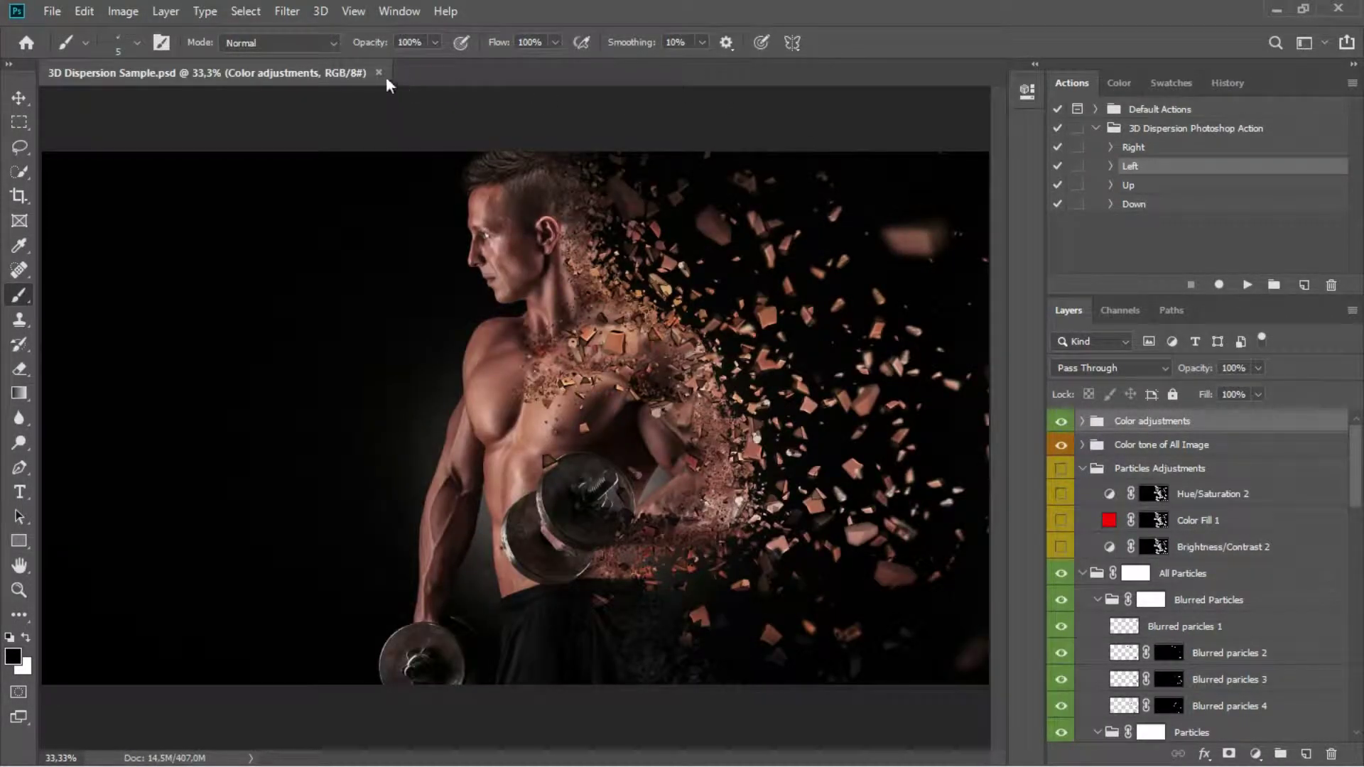
pyautogui.click(378, 72)
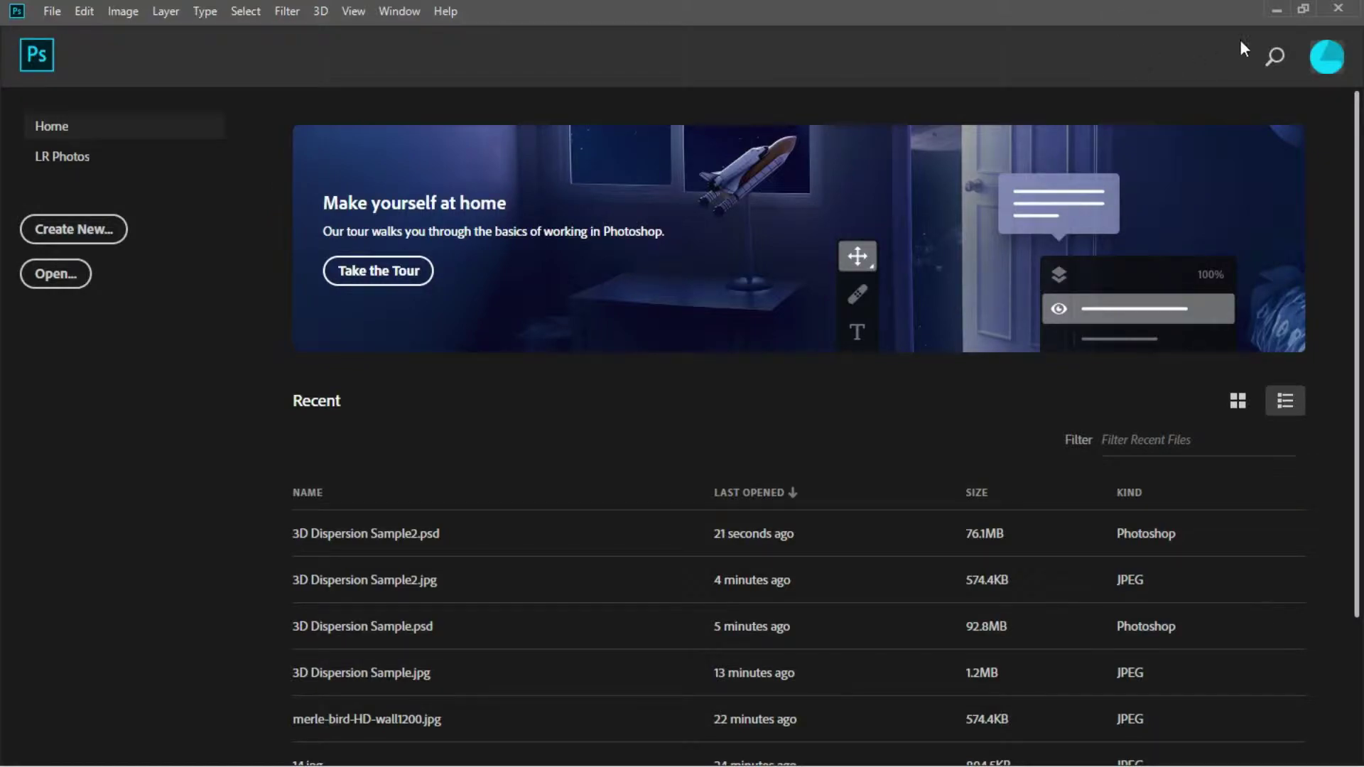
pyautogui.click(1272, 7)
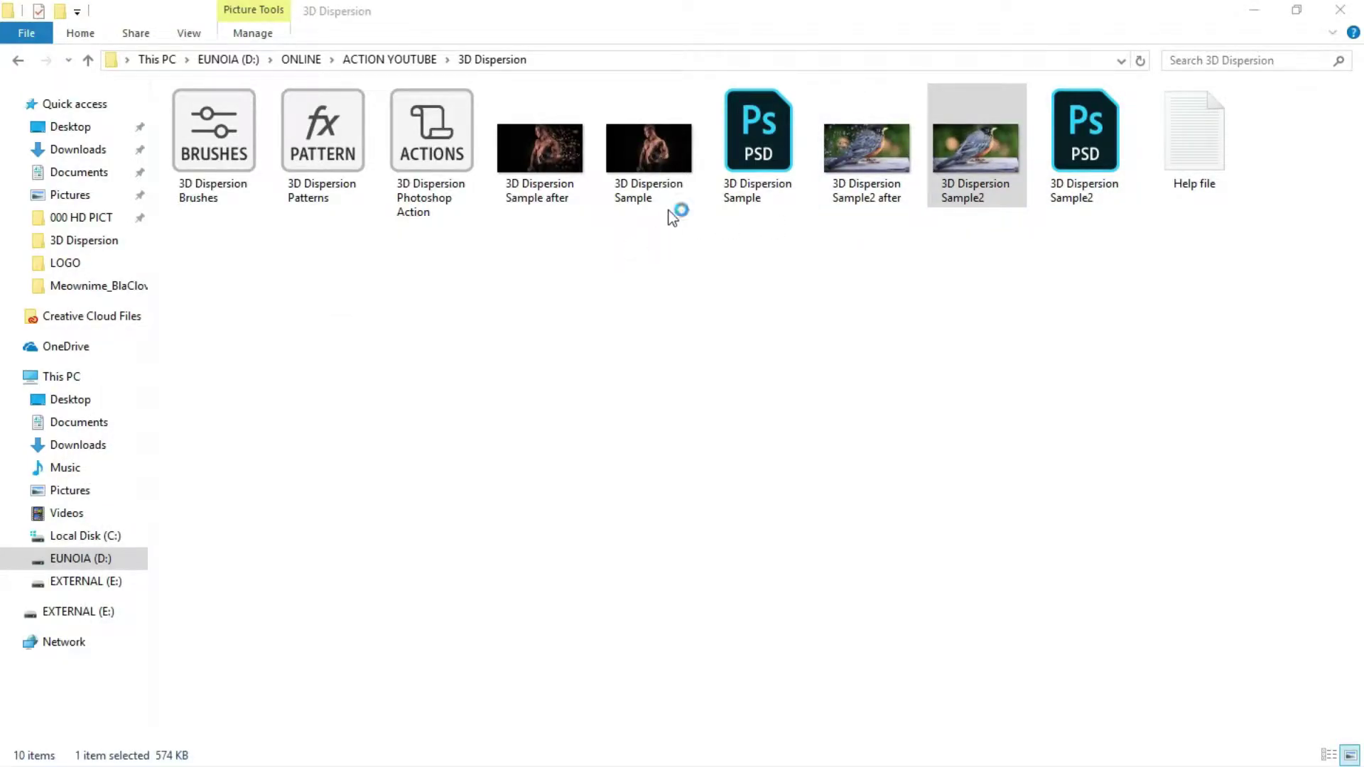
# Step: Open the dispersed robin JPEG in Picasa Photo Viewer, comparing it with the original
pyautogui.doubleClick(972, 152)
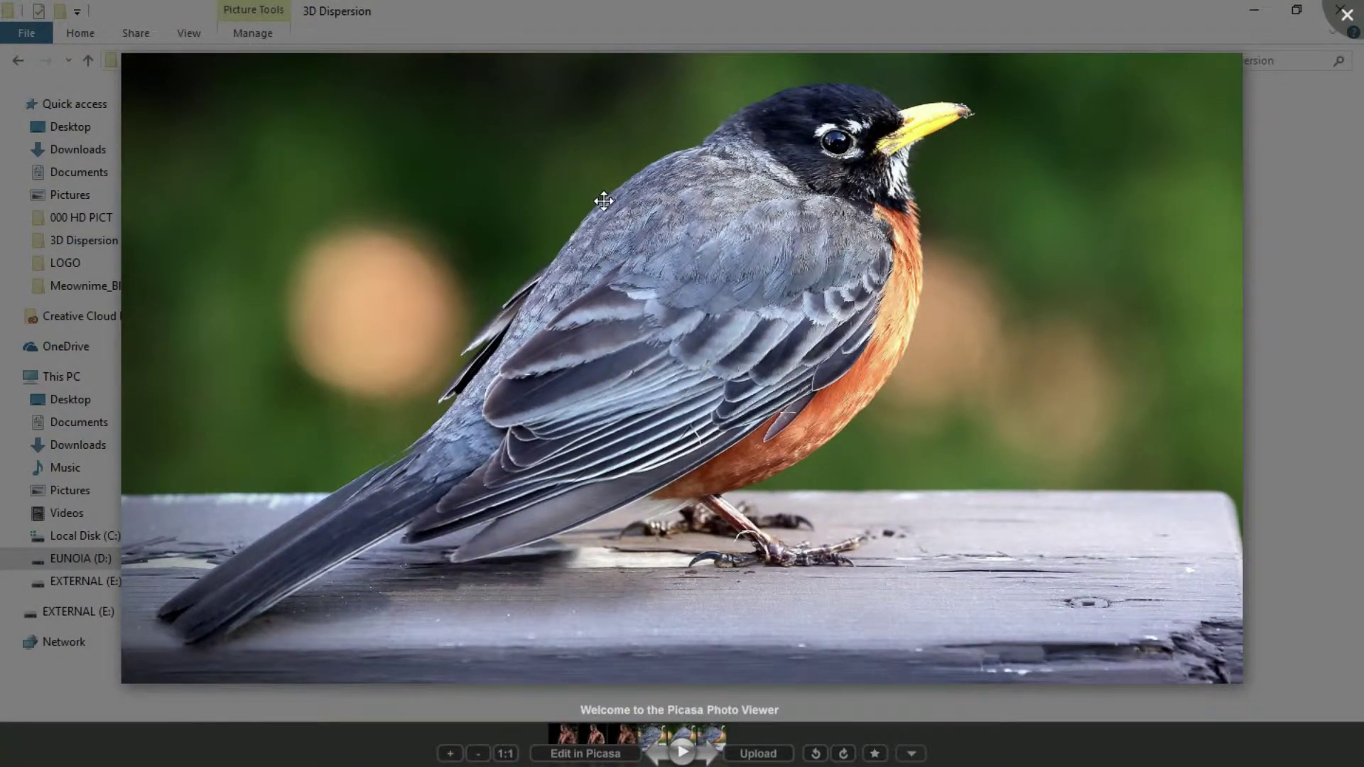
pyautogui.press('Right')
pyautogui.press('Left')
pyautogui.press('Right')
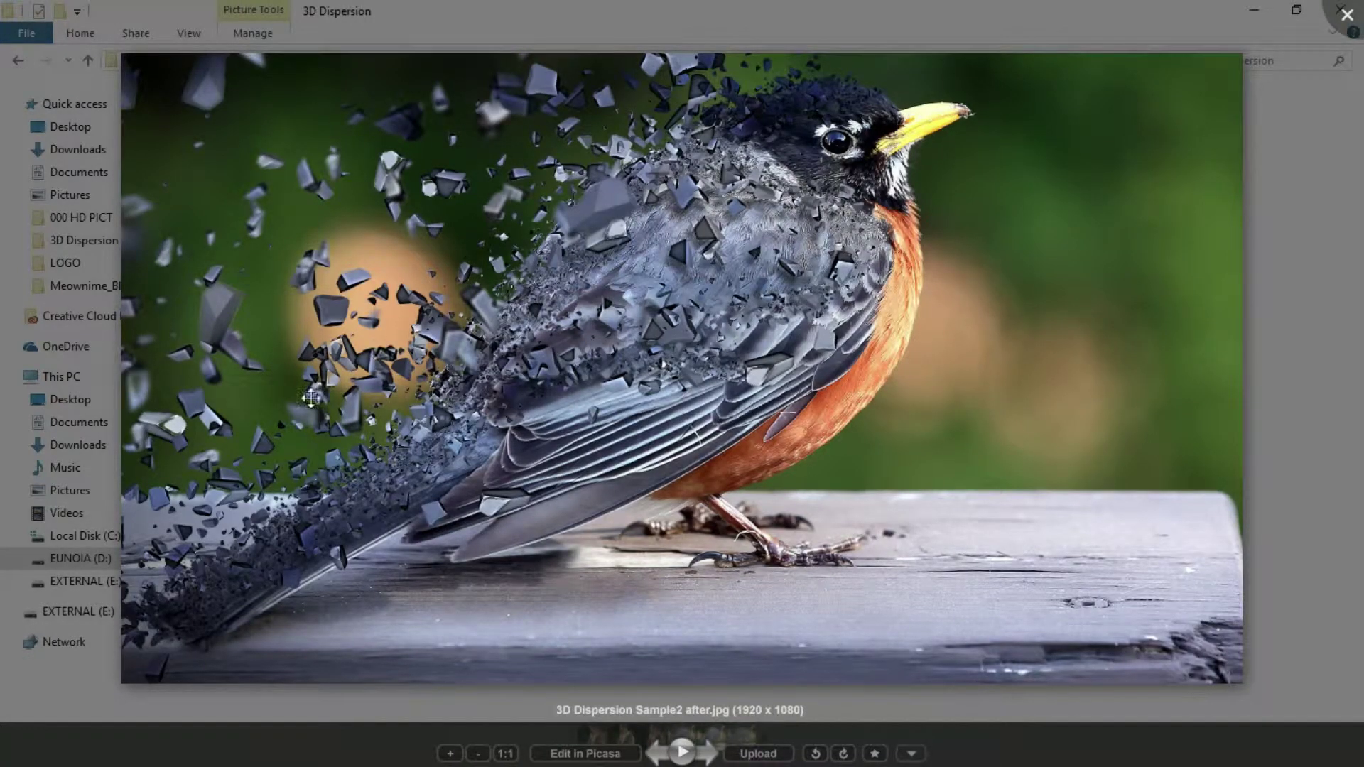
# Step: Zoom in and pan across the wing and tail fragments, then close the viewer
pyautogui.scroll(1, 763, 133)
pyautogui.scroll(1, 862, 92)
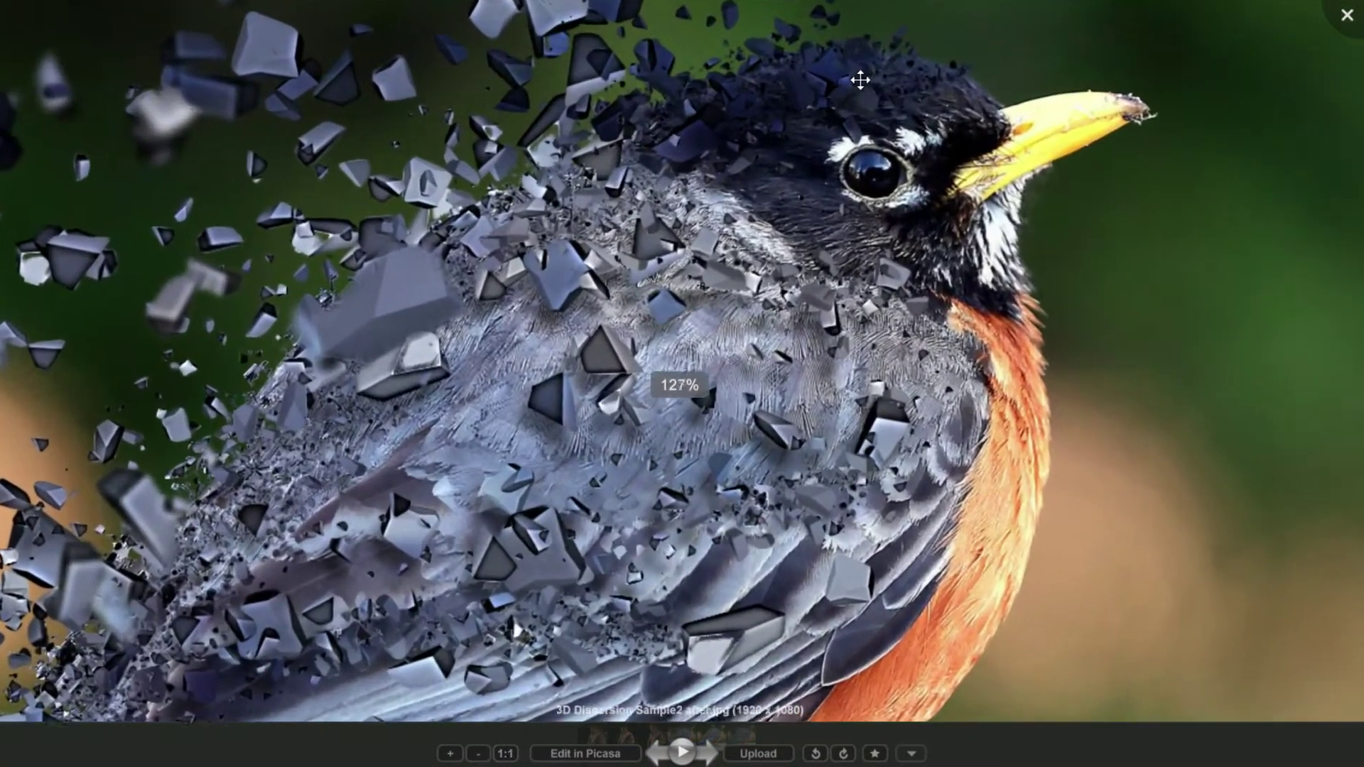
pyautogui.scroll(1, 862, 76)
pyautogui.scroll(1, 844, 92)
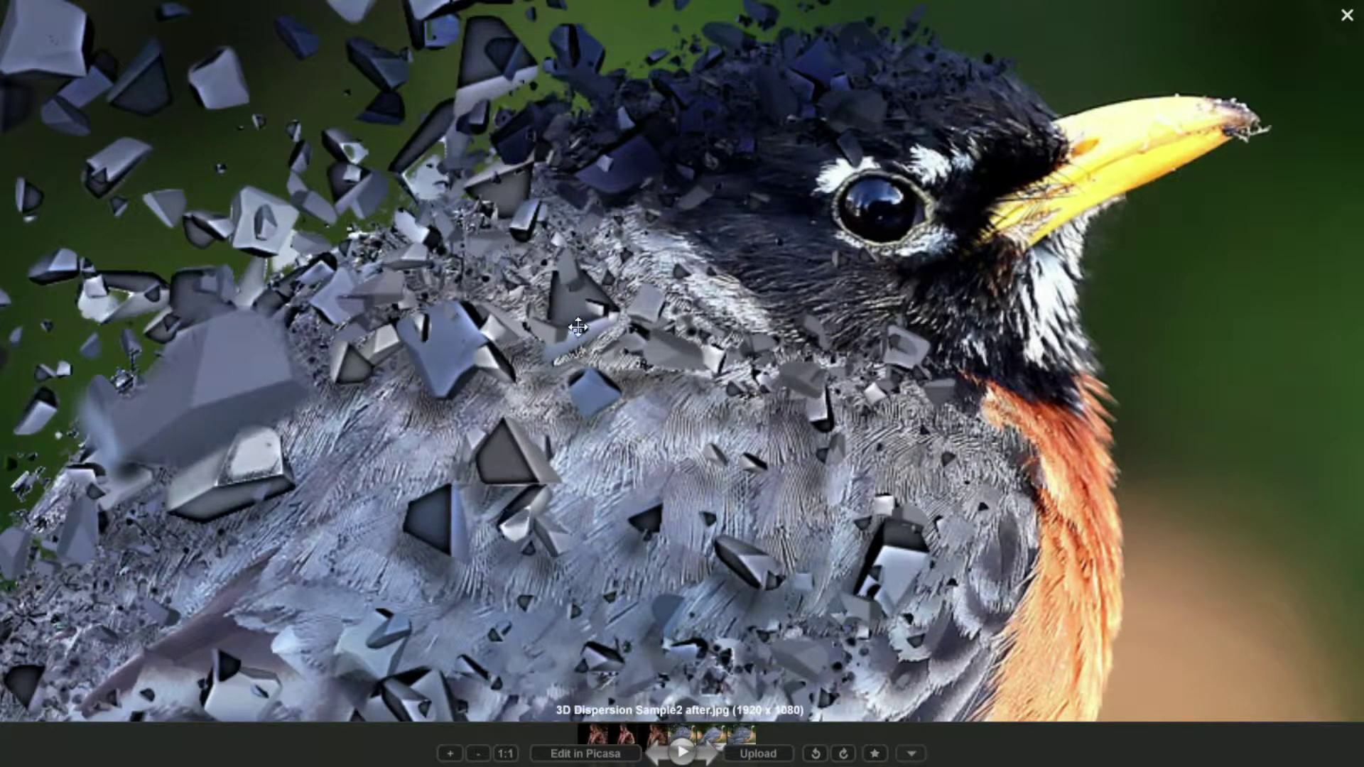
pyautogui.scroll(2, 578, 326)
pyautogui.scroll(1, 627, 339)
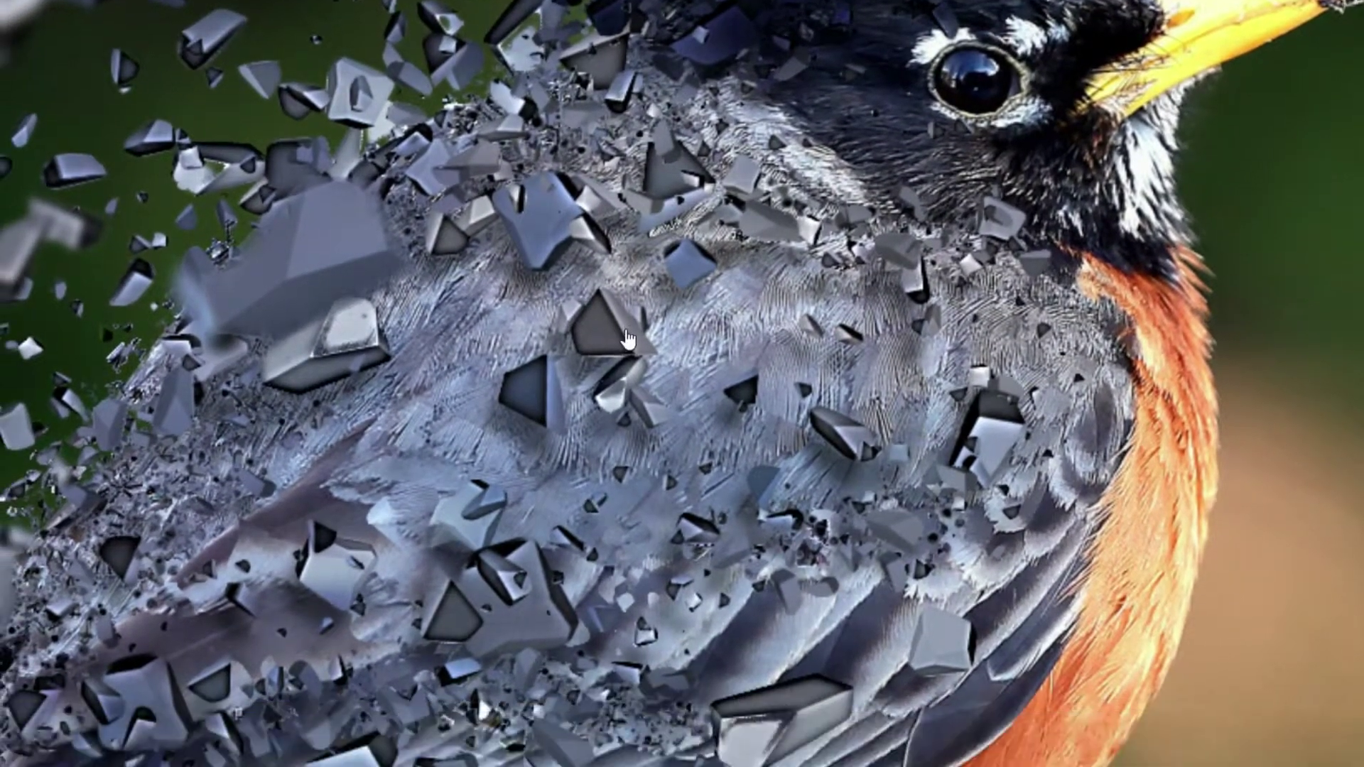
pyautogui.scroll(1, 628, 340)
pyautogui.scroll(1, 627, 348)
pyautogui.scroll(1, 627, 358)
pyautogui.scroll(1, 628, 374)
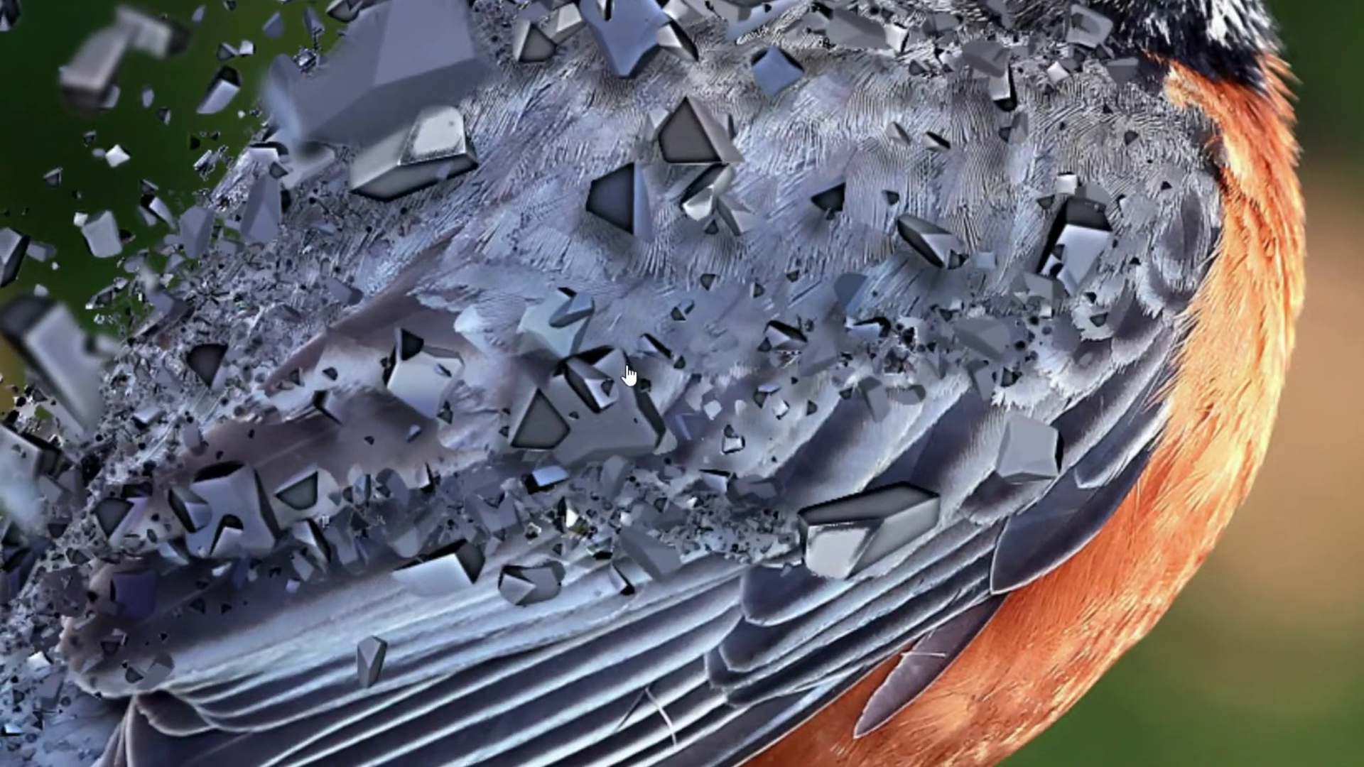
pyautogui.moveTo(628, 375); pyautogui.dragTo(695, 359)
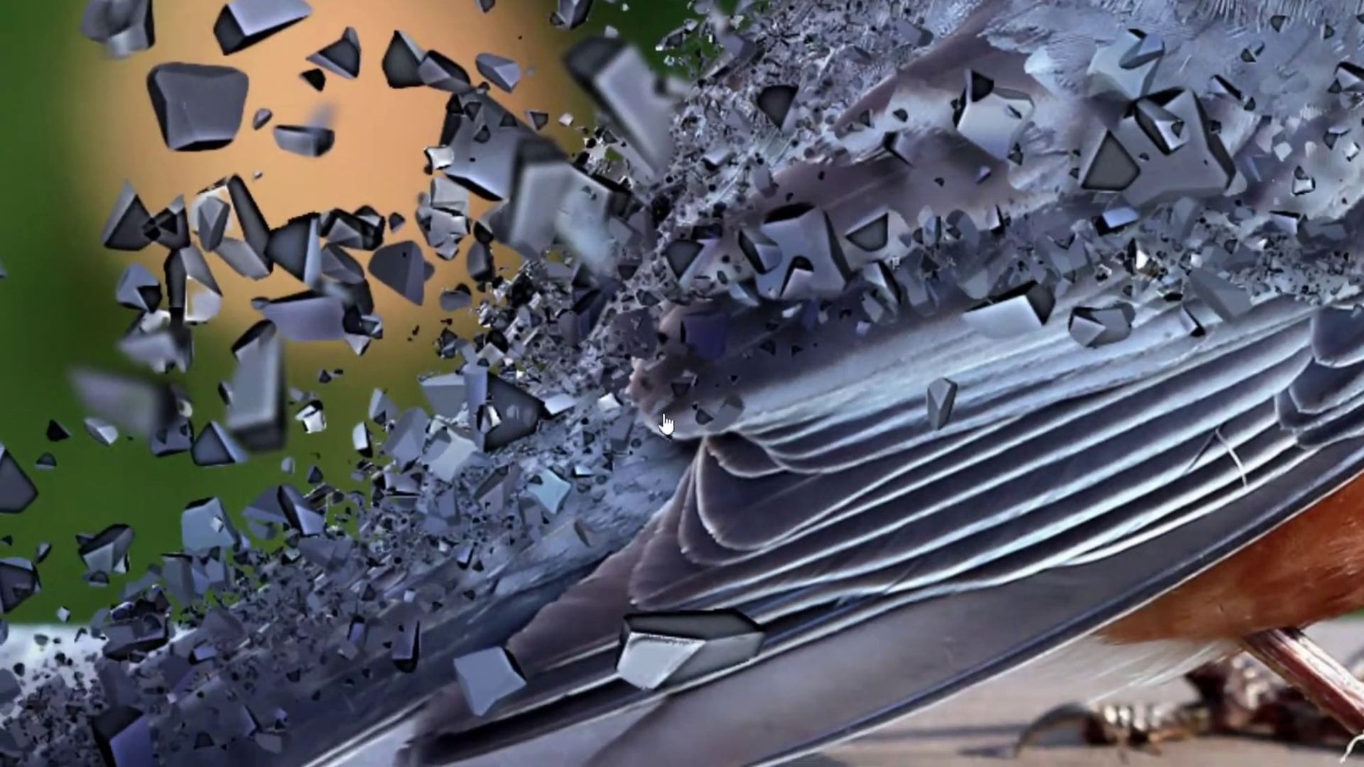
pyautogui.moveTo(664, 425); pyautogui.dragTo(878, 213)
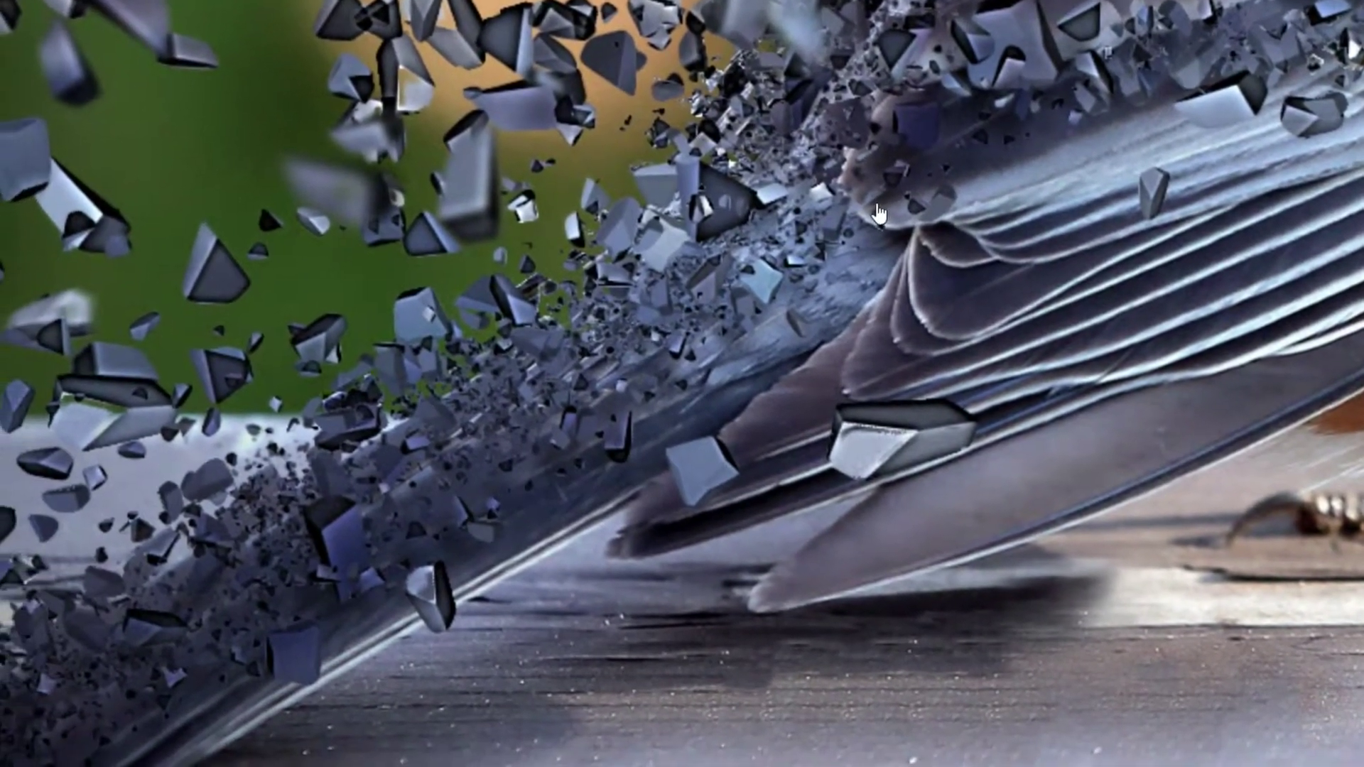
pyautogui.moveTo(879, 213)
pyautogui.mouseDown()
pyautogui.moveTo(1113, 90)
pyautogui.moveTo(1048, 230)
pyautogui.mouseUp()
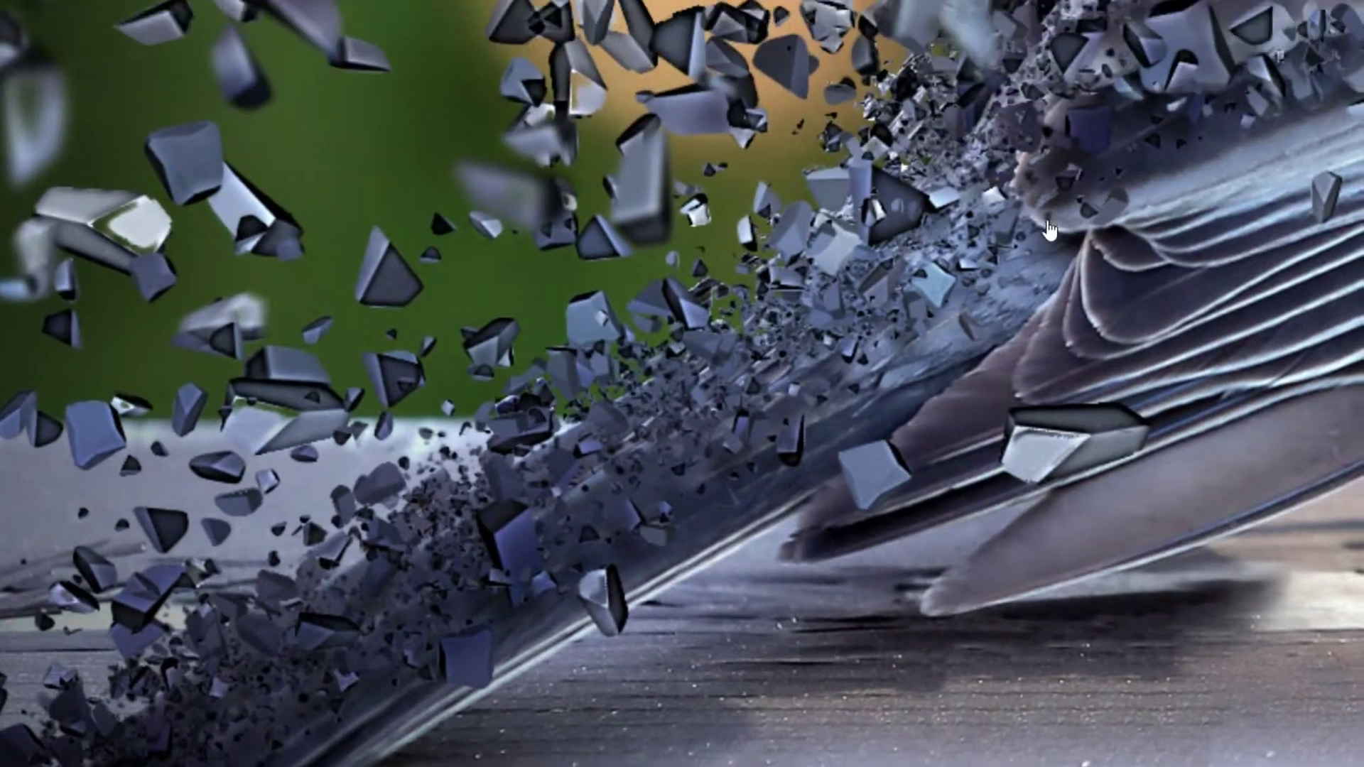
pyautogui.scroll(-5, 1049, 231)
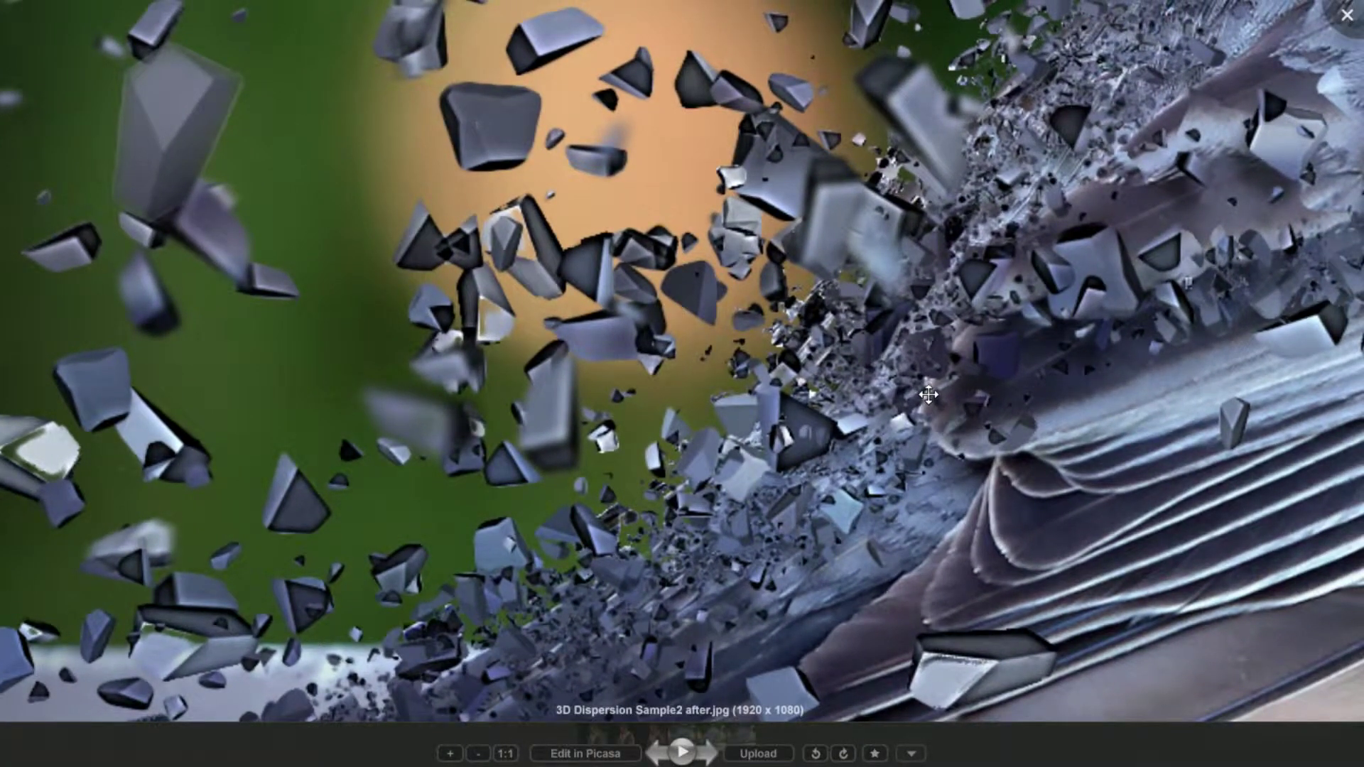
pyautogui.click(1353, 17)
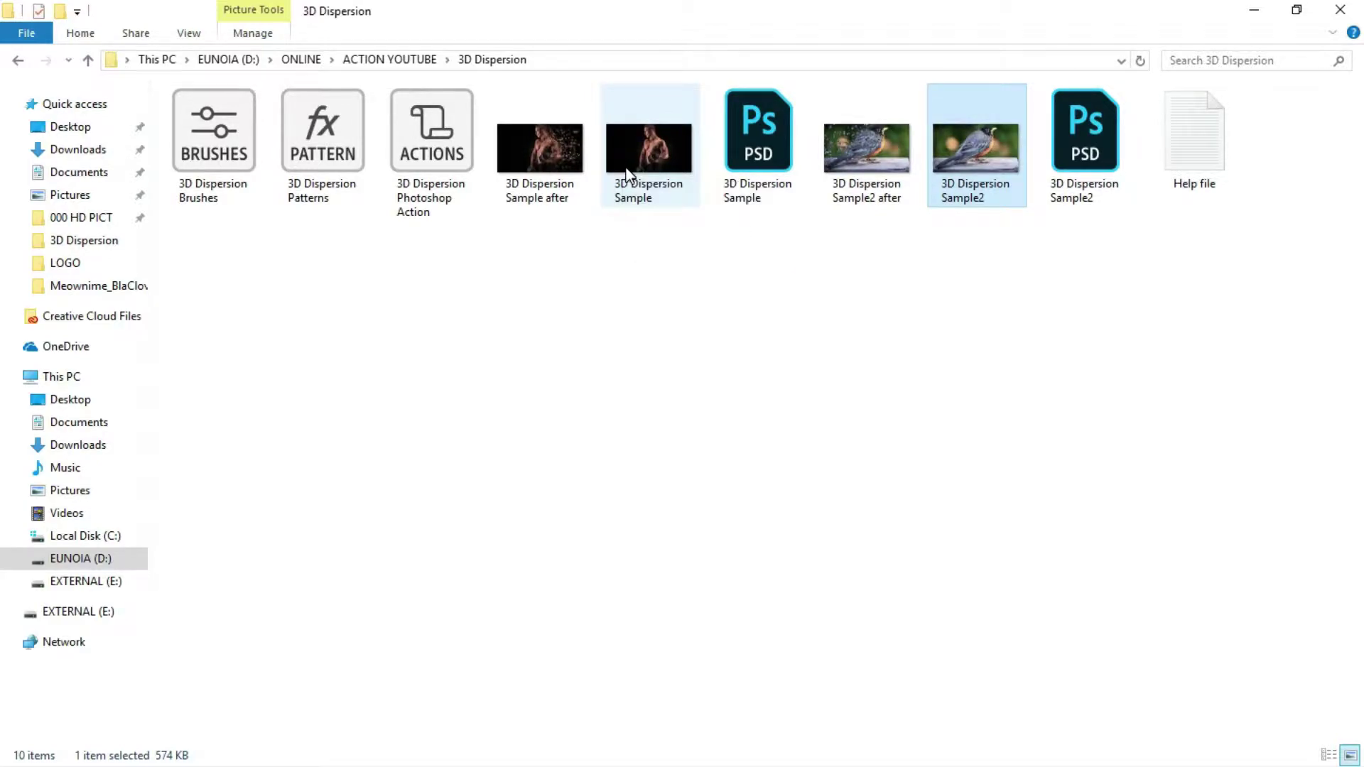
pyautogui.click(660, 144)
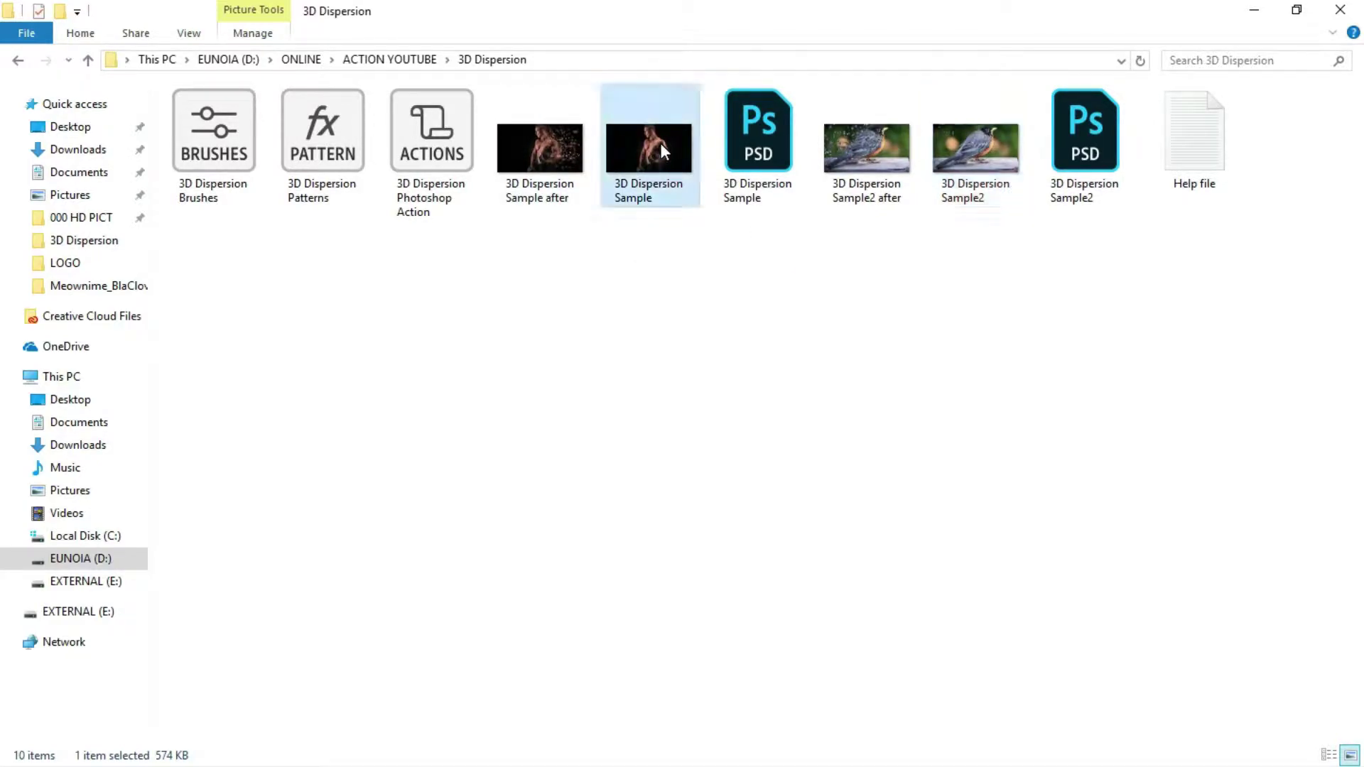
pyautogui.doubleClick(661, 144)
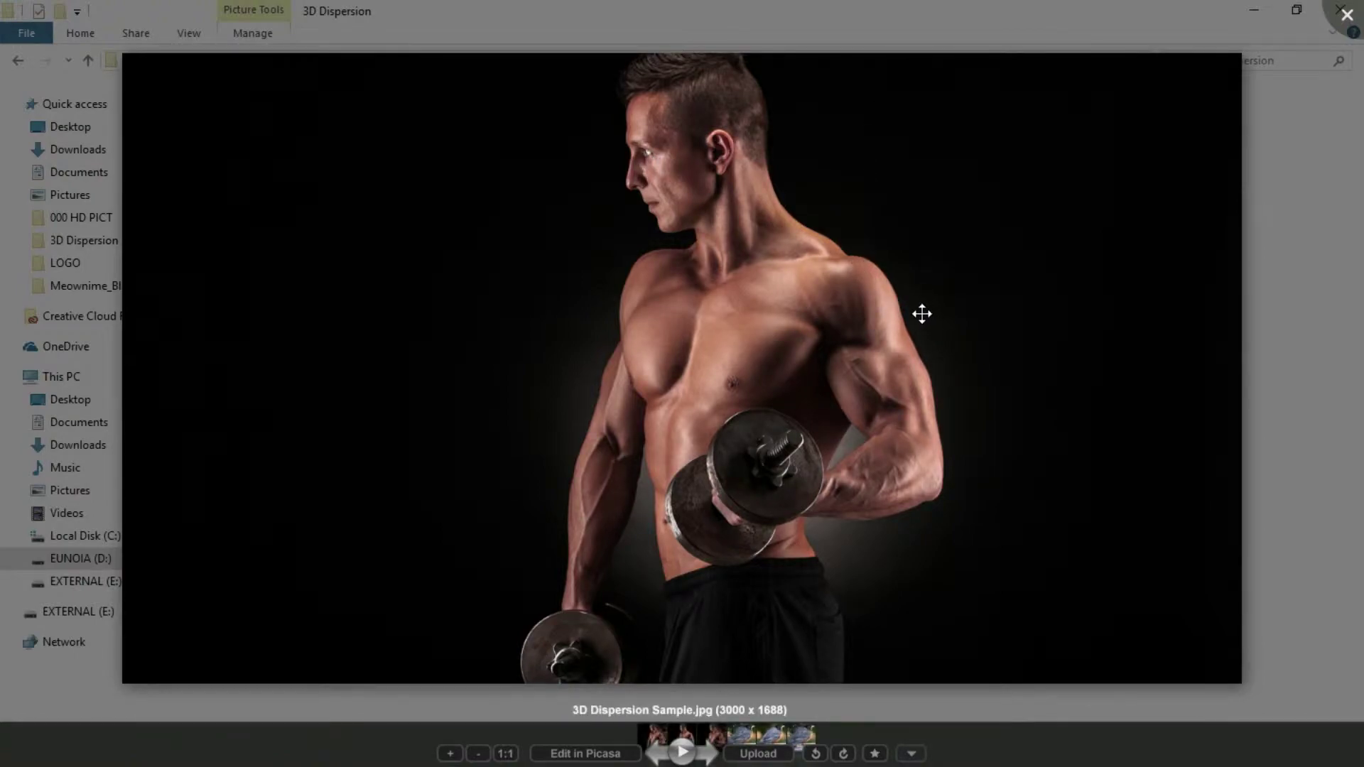
pyautogui.scroll(2, 922, 313)
pyautogui.press('Right')
pyautogui.scroll(2, 916, 315)
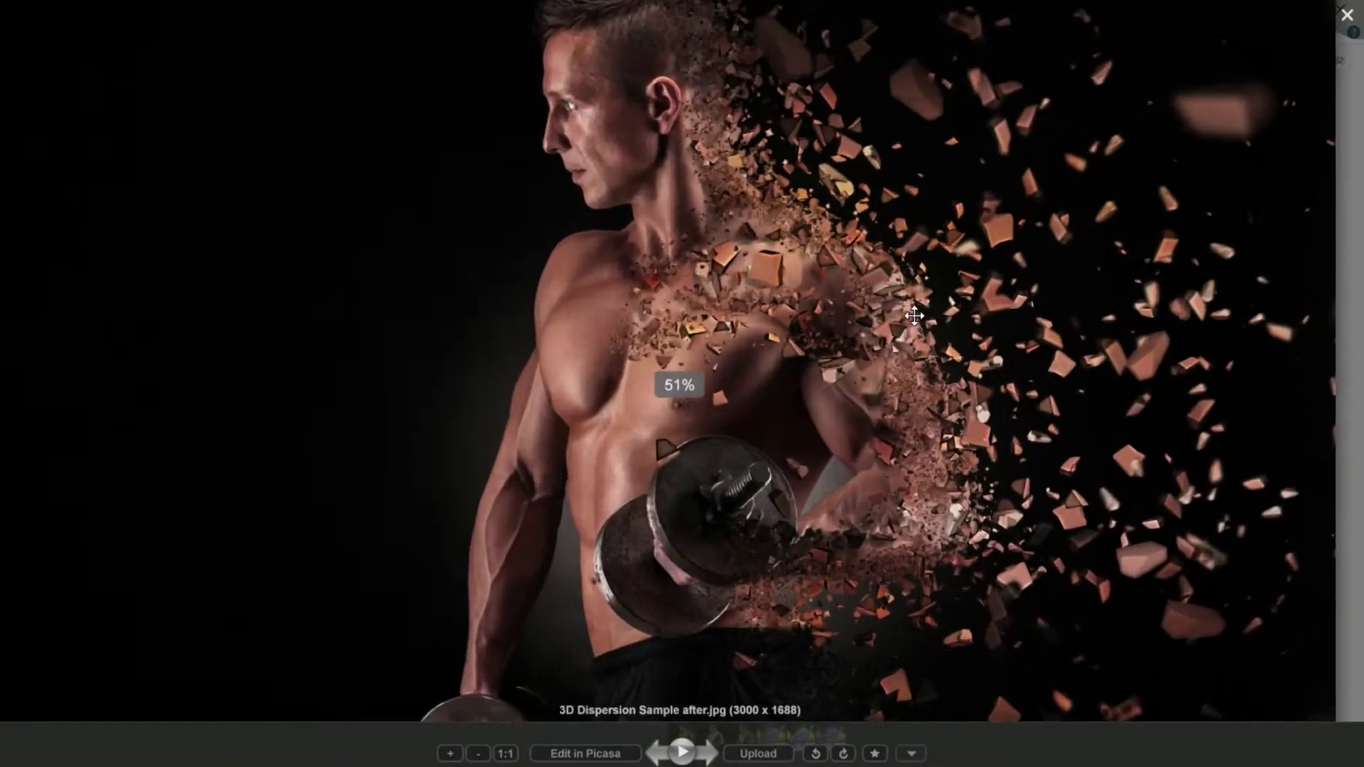
pyautogui.scroll(2, 915, 316)
pyautogui.press('Left')
pyautogui.press('Right')
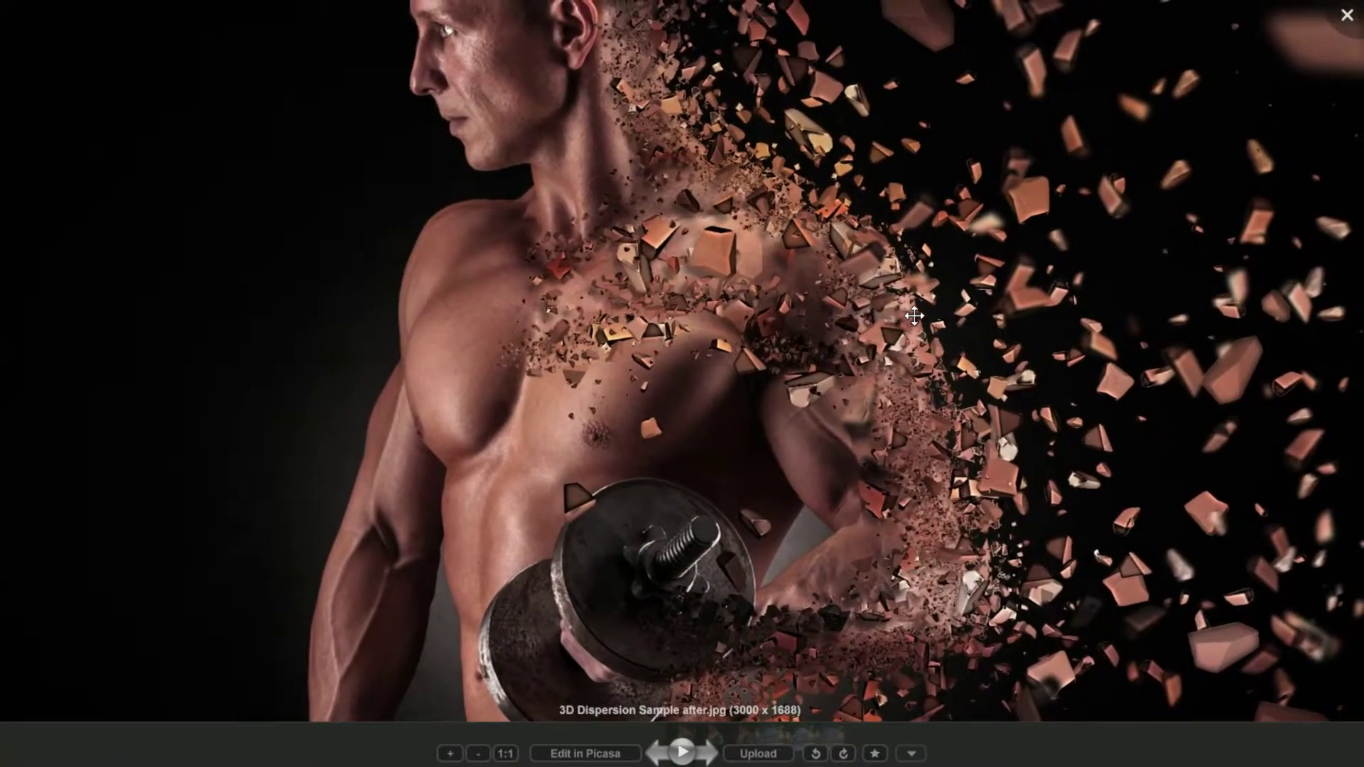
pyautogui.press('Left')
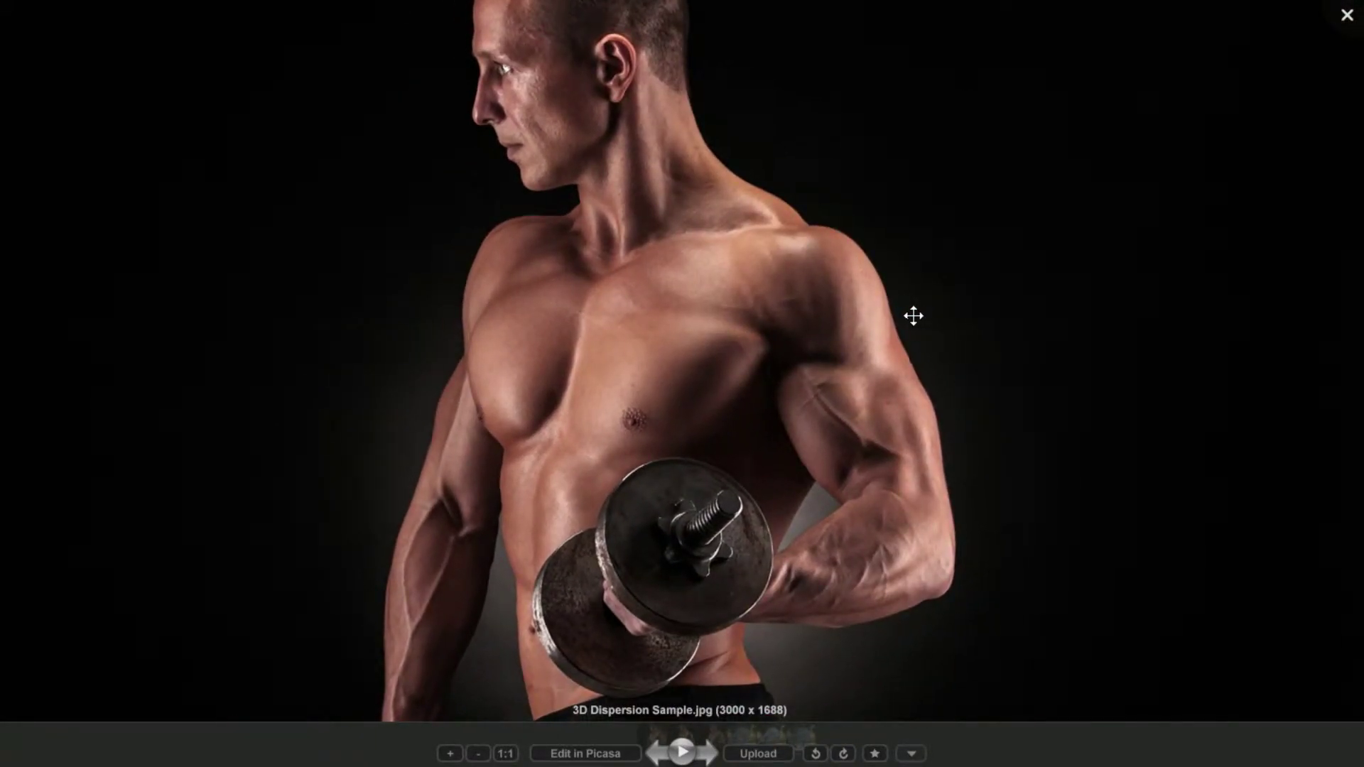
pyautogui.scroll(2, 895, 316)
pyautogui.press('Right')
pyautogui.press('Left')
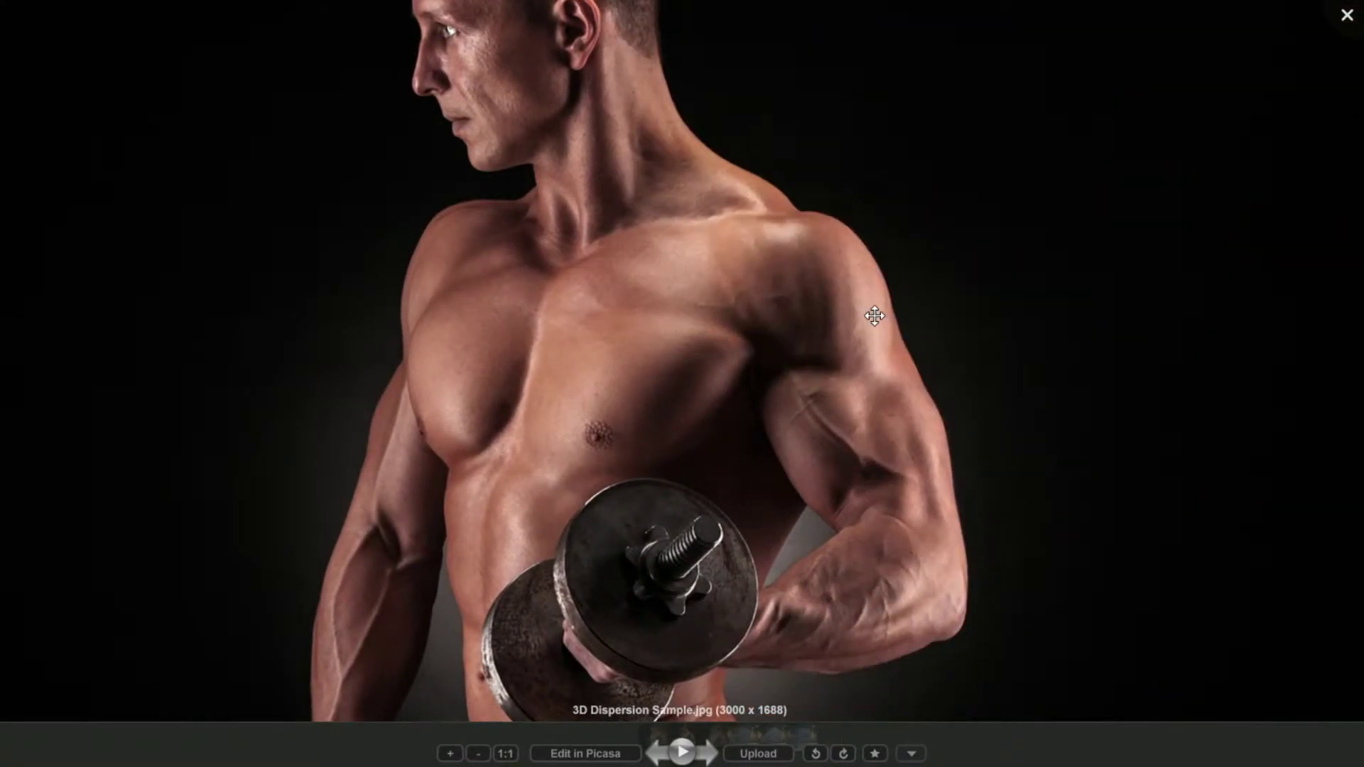
pyautogui.press('Right')
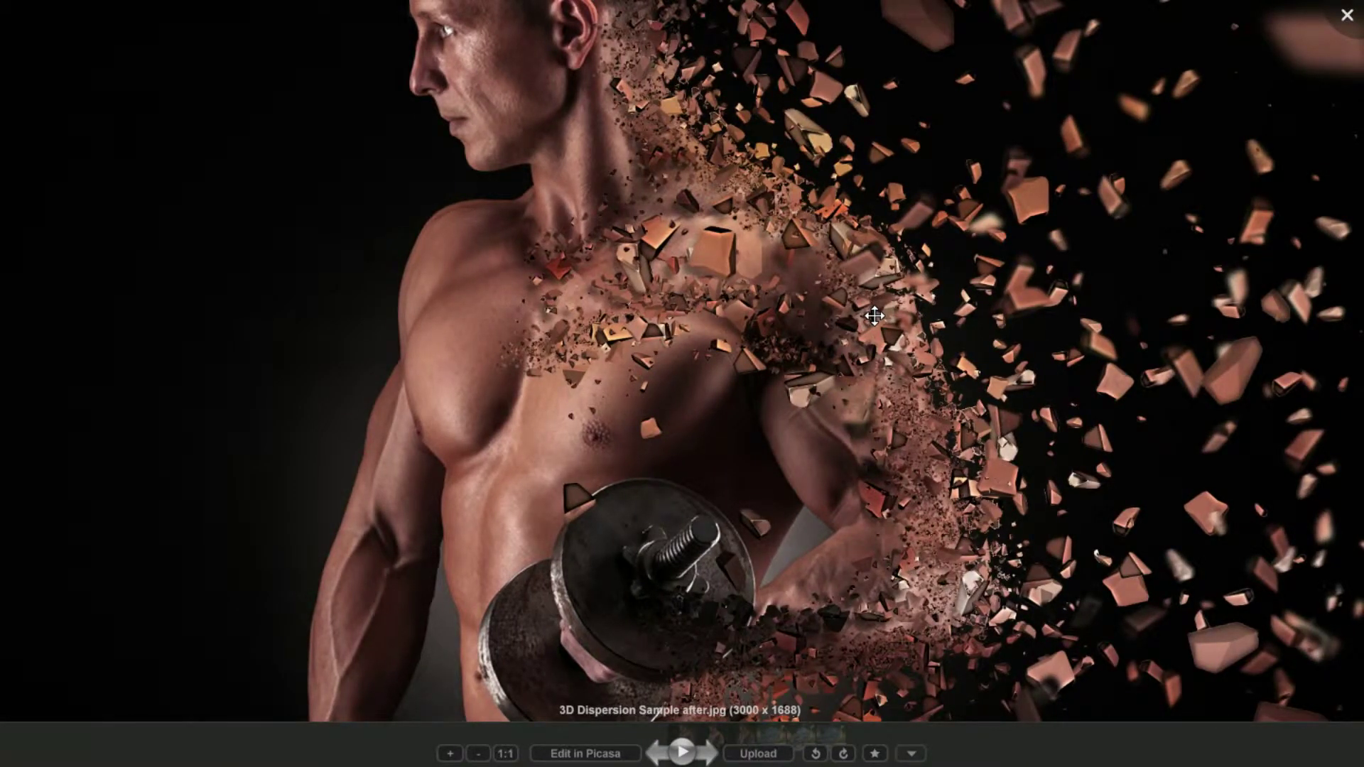
pyautogui.press('Left')
pyautogui.press('Right')
pyautogui.click(1347, 20)
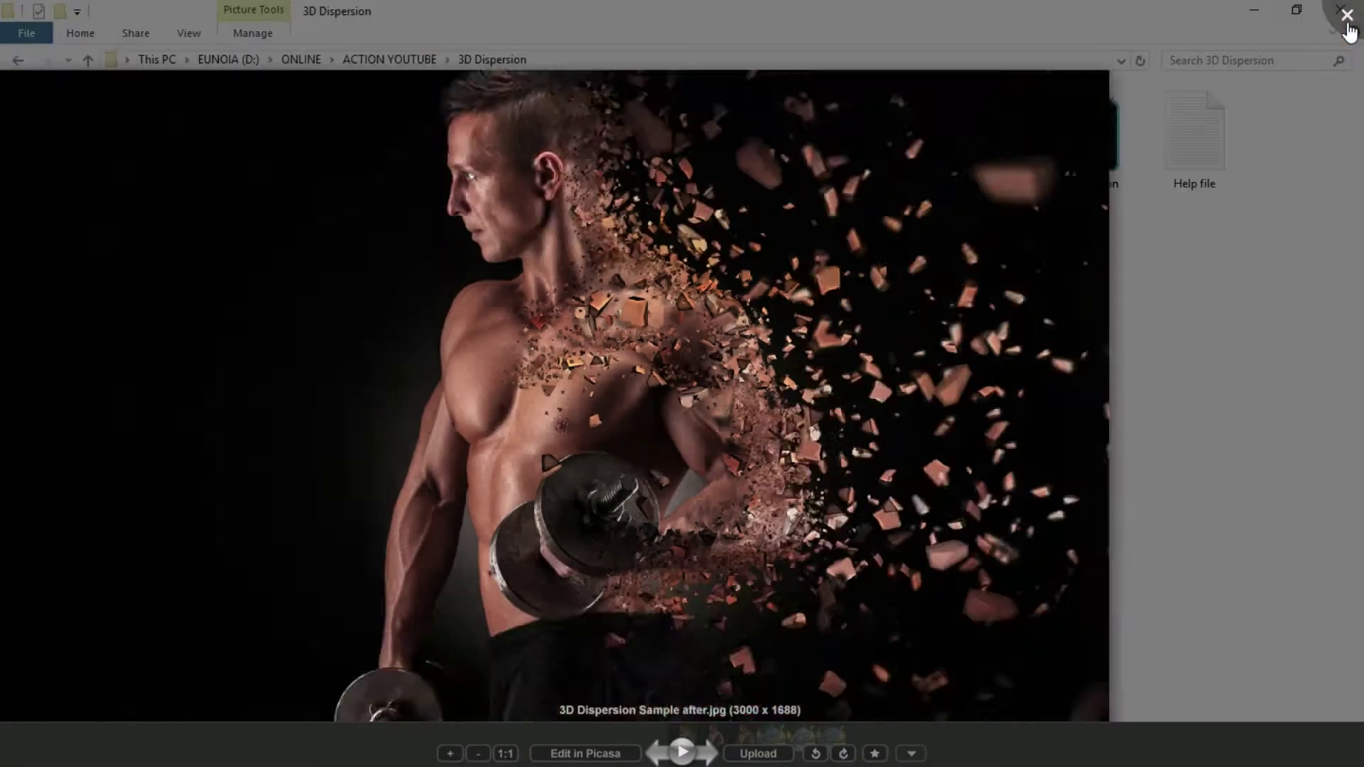
pyautogui.doubleClick(965, 147)
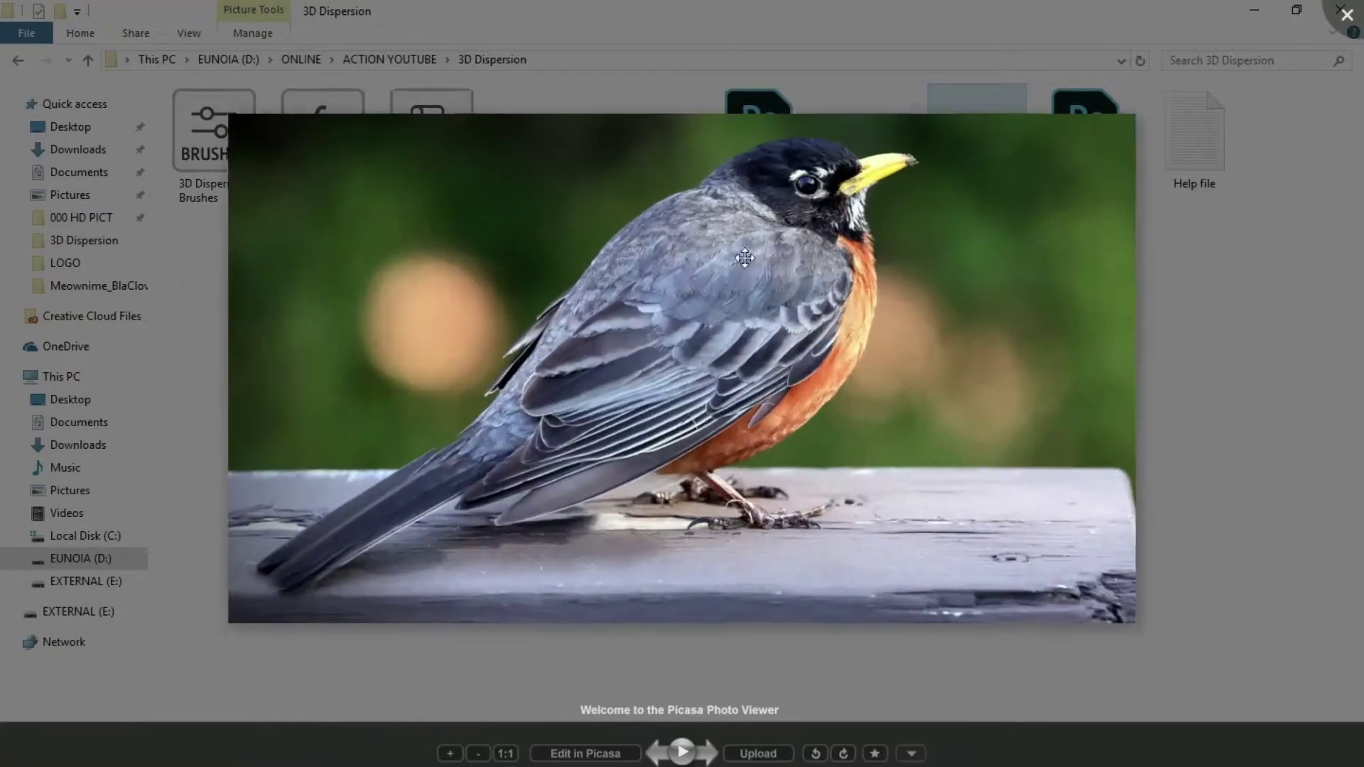
pyautogui.scroll(2, 226, 409)
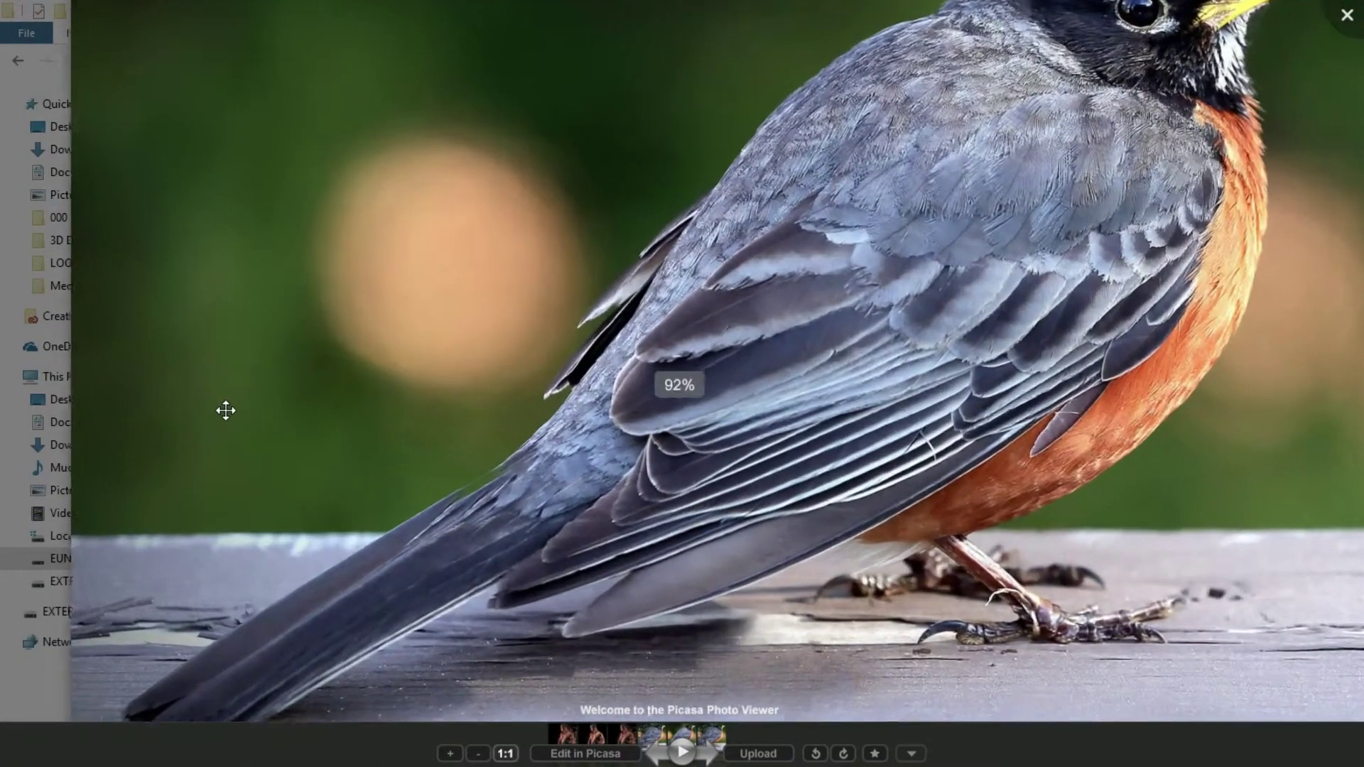
pyautogui.scroll(2, 226, 409)
pyautogui.press('Right')
pyautogui.scroll(2, 228, 410)
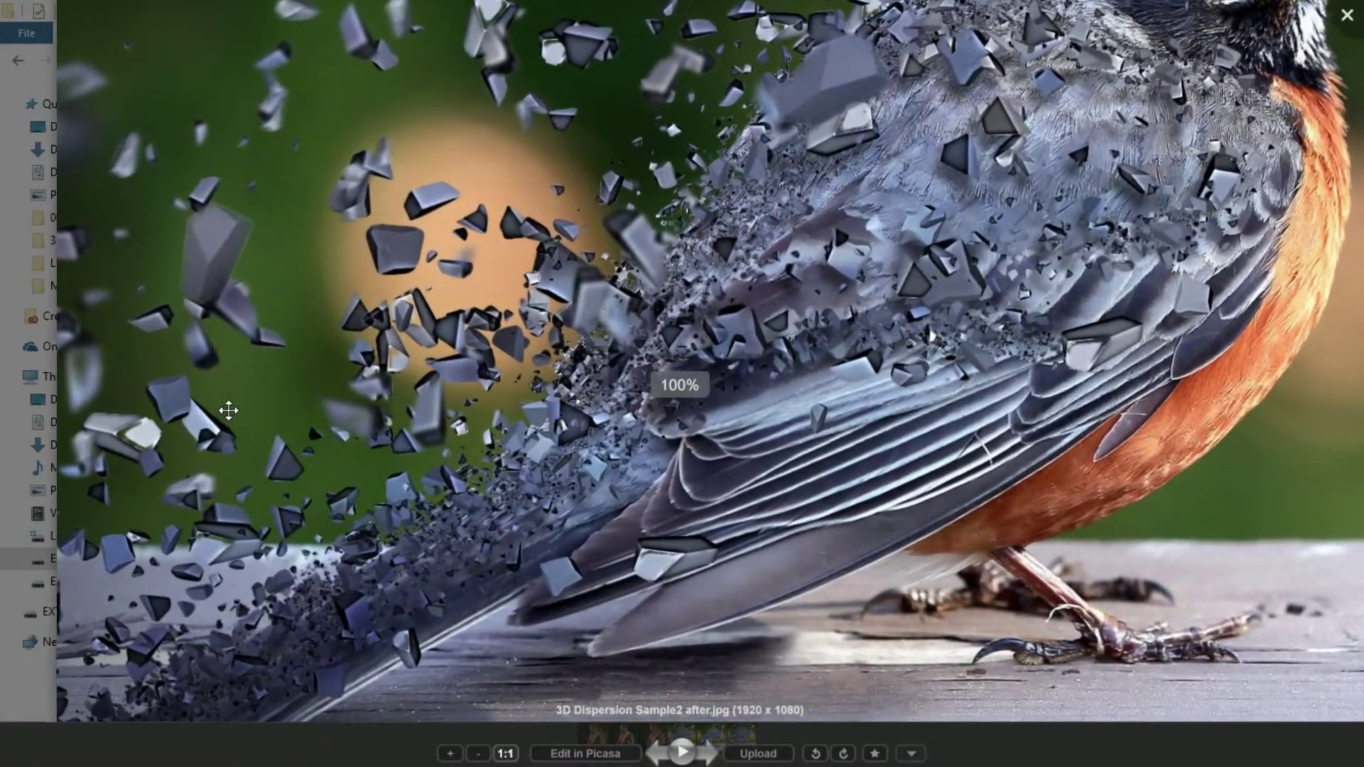
pyautogui.press('Left')
pyautogui.press('Right')
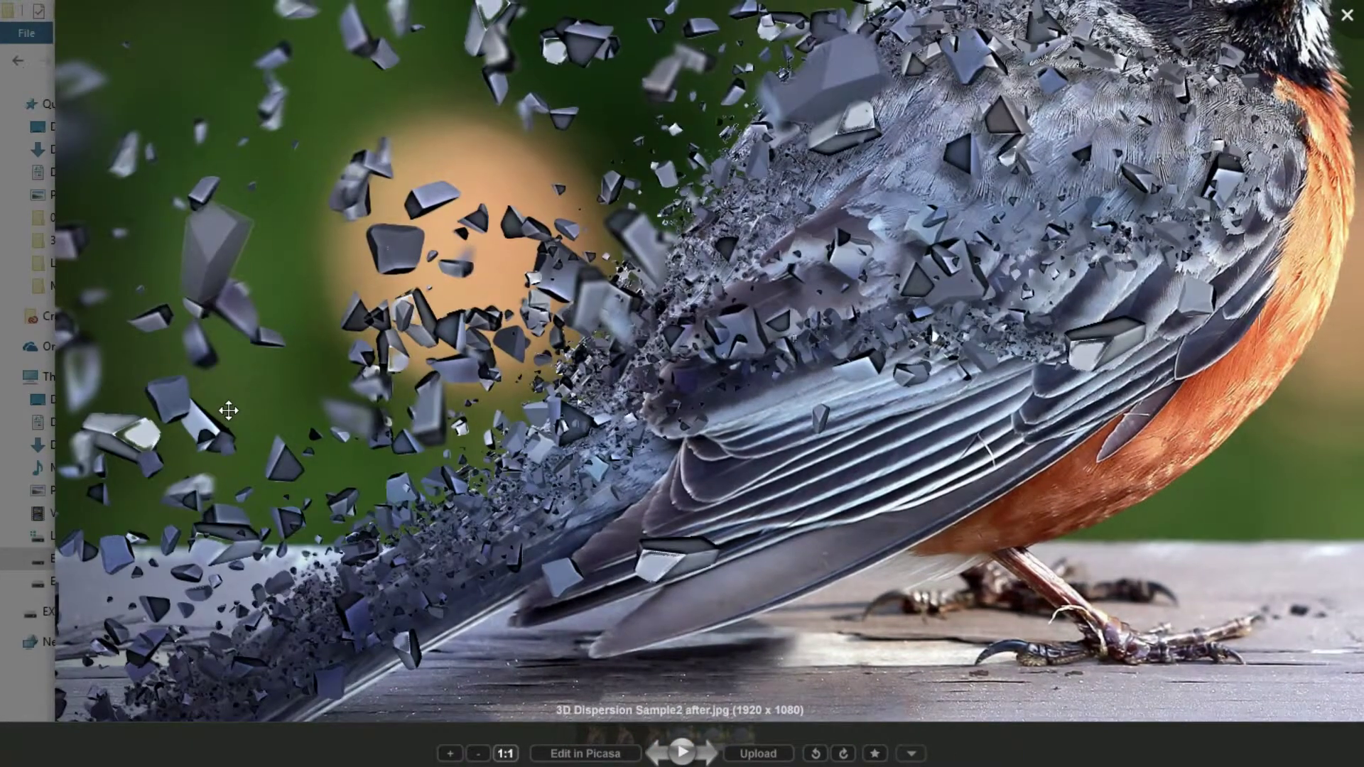
pyautogui.press('Left')
pyautogui.press('Right')
pyautogui.press('Left')
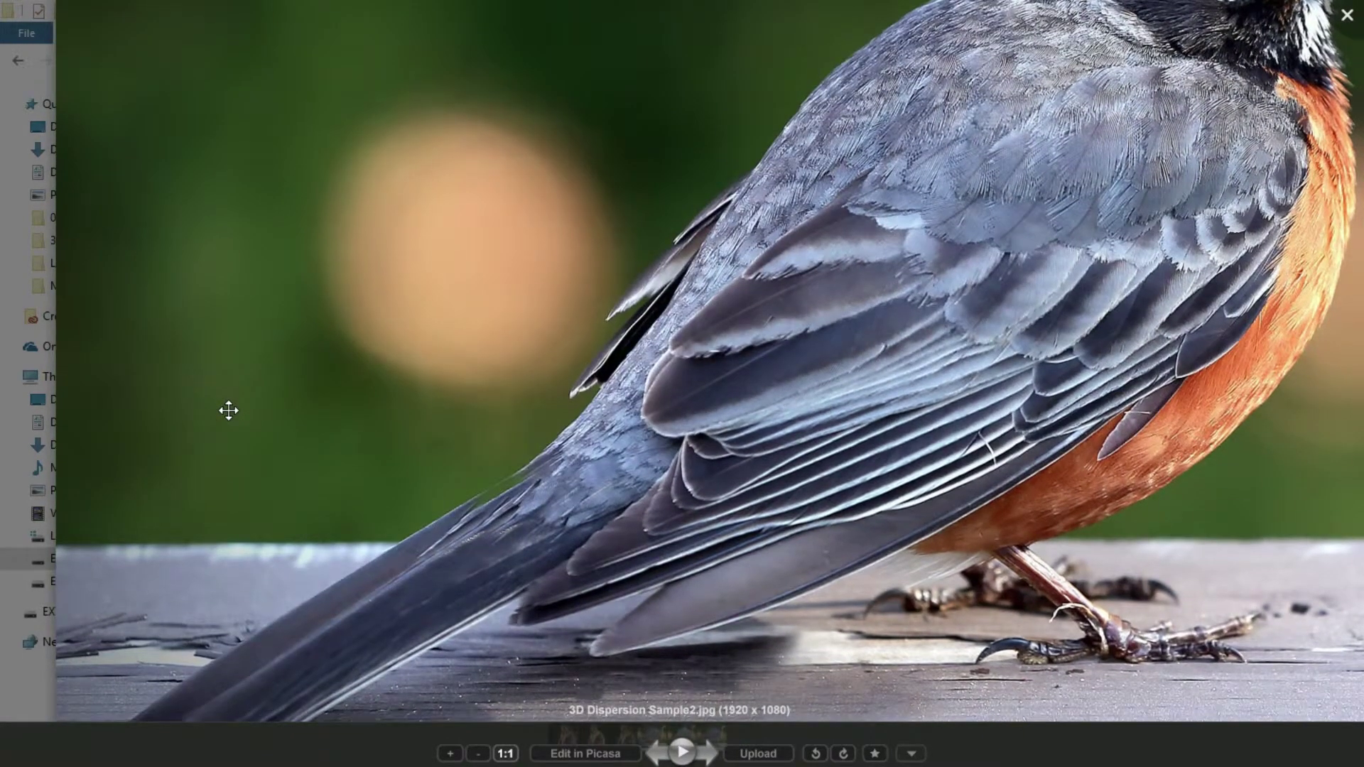
pyautogui.press('Right')
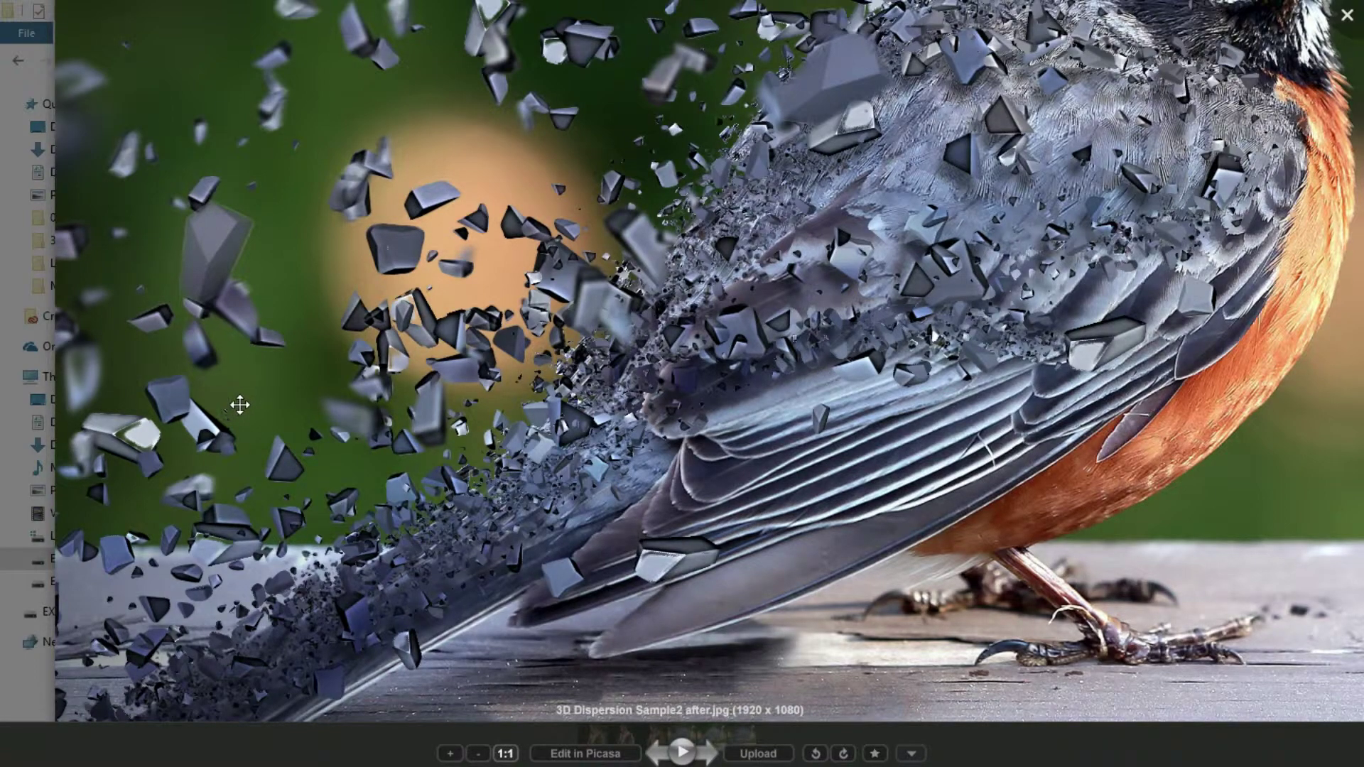
pyautogui.scroll(-3, 962, 139)
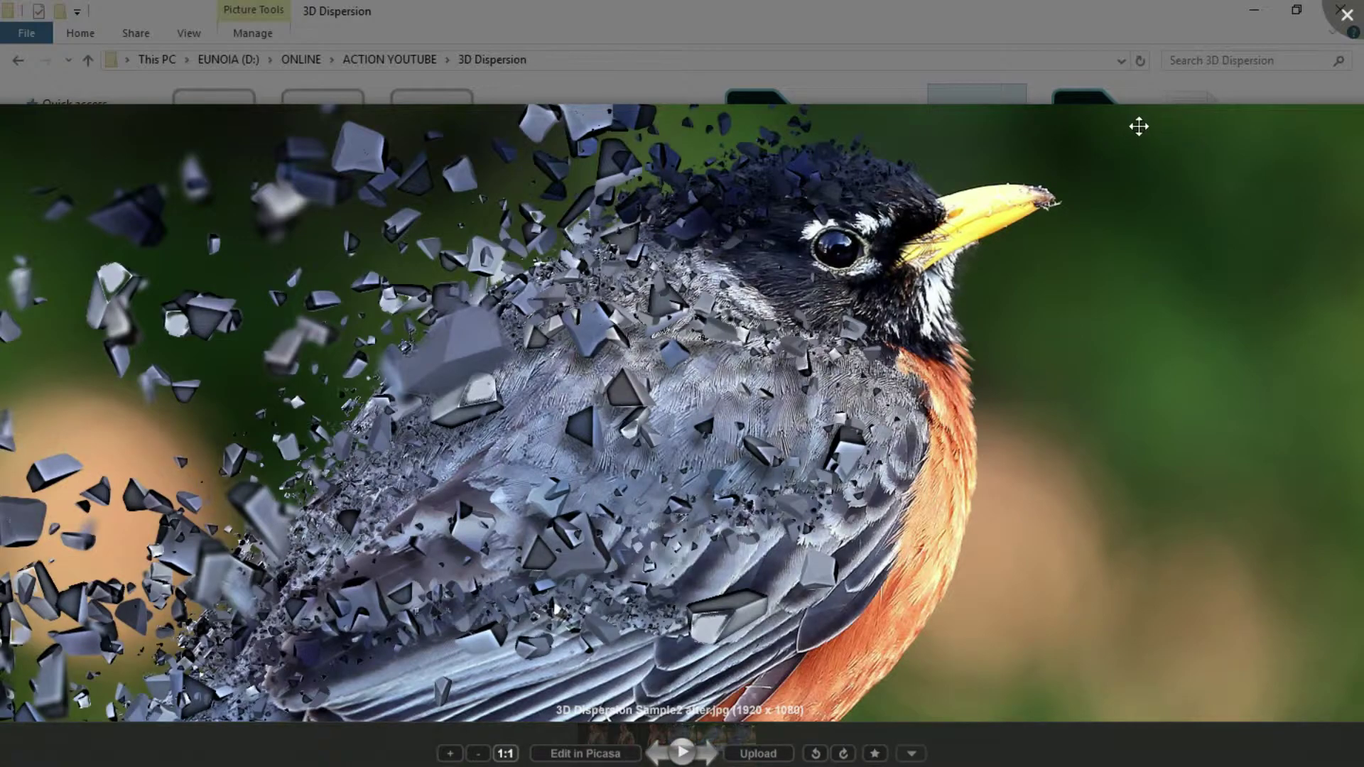
pyautogui.click(1350, 17)
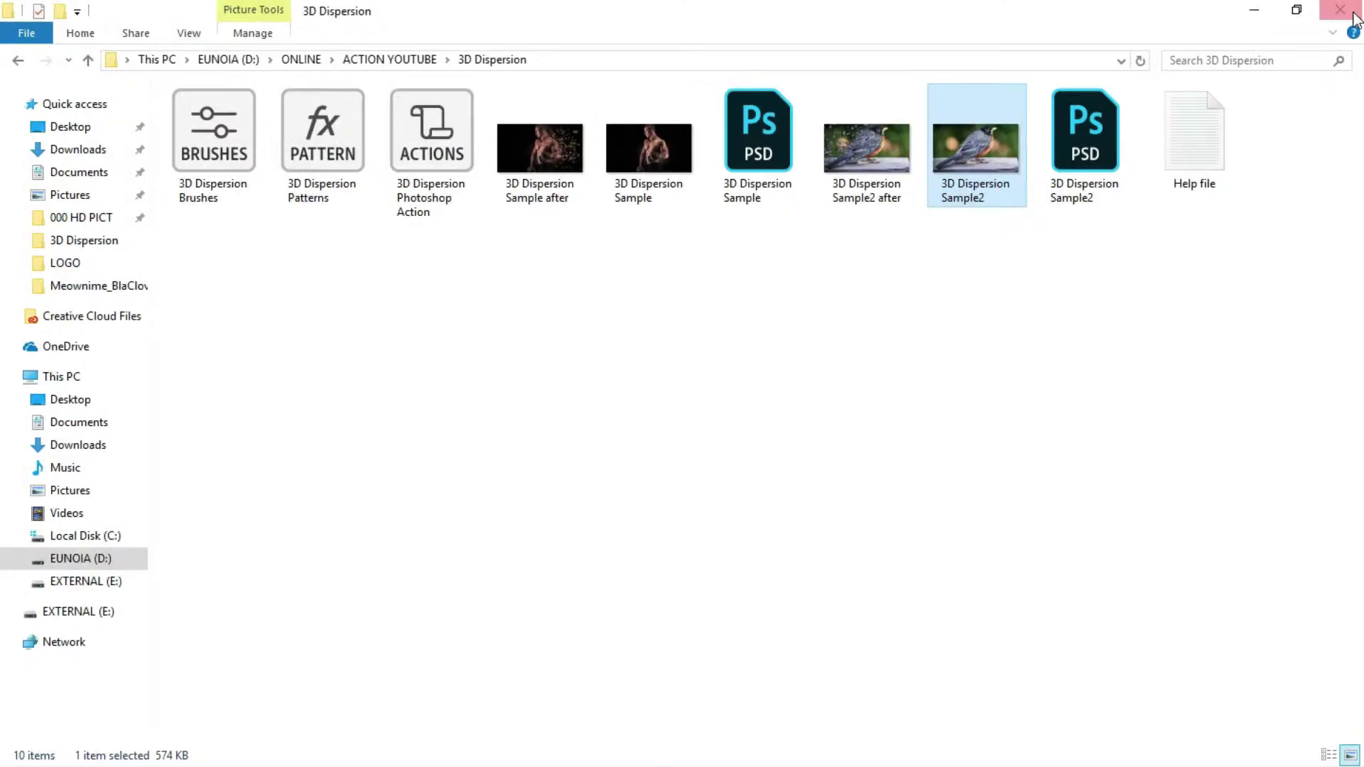
# Step: Minimize the 3D Dispersion File Explorer window to show the desktop wallpaper
pyautogui.click(1258, 10)
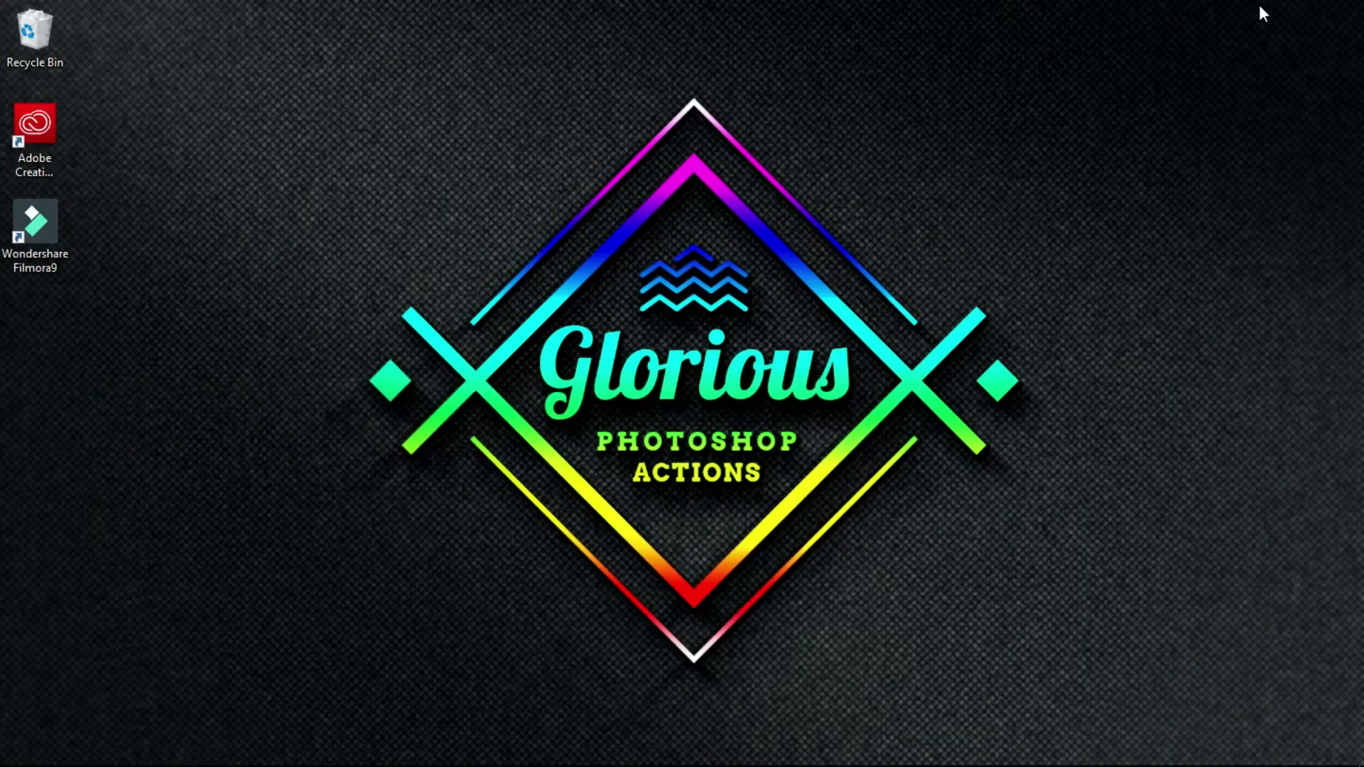